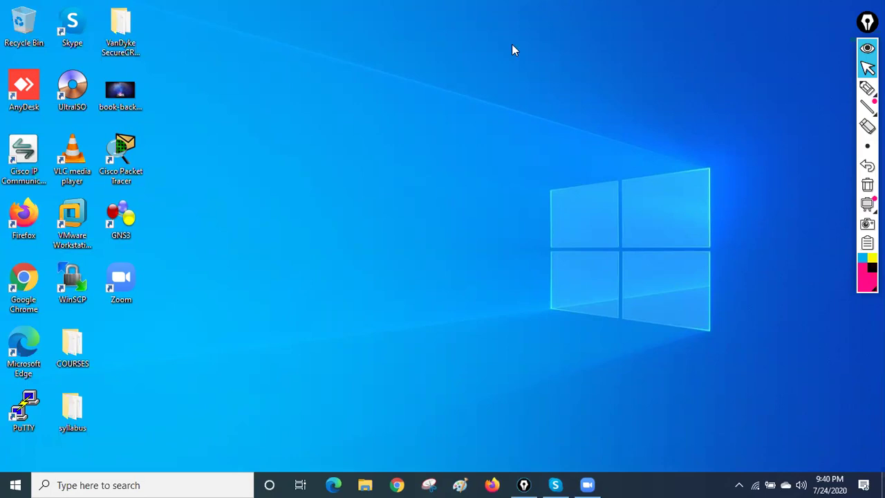
# Open Paint and draw two simple computers side by side, each a black rectangle screen above a flatter rectangle base
pyautogui.click(460, 485)
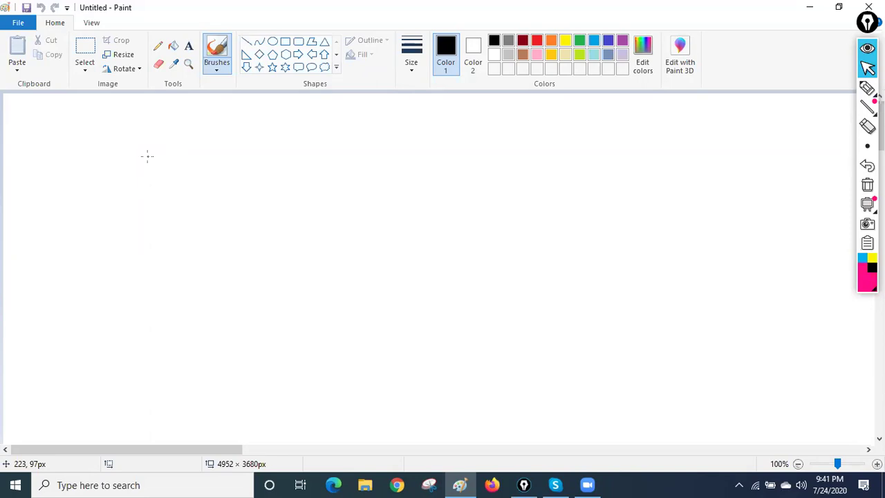
pyautogui.click(285, 43)
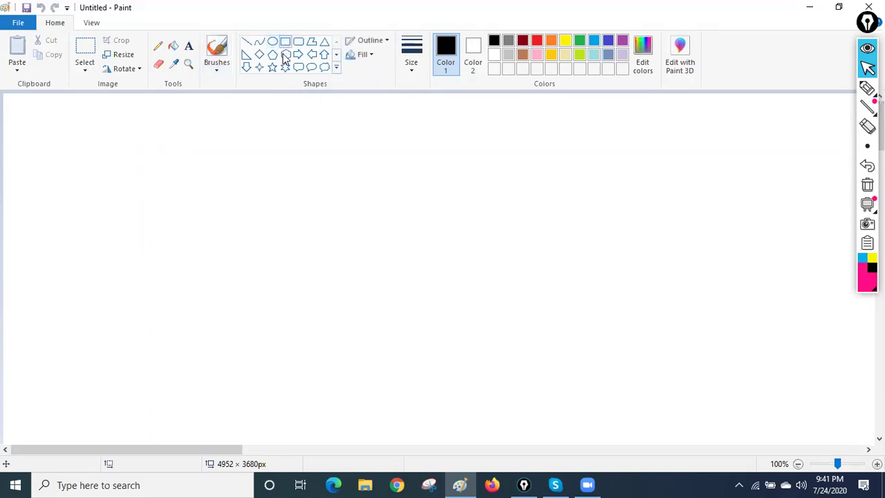
pyautogui.moveTo(214, 196); pyautogui.dragTo(286, 247)
pyautogui.moveTo(253, 223); pyautogui.dragTo(300, 223)
pyautogui.click(439, 223)
pyautogui.moveTo(495, 199)
pyautogui.mouseDown()
pyautogui.moveTo(504, 230)
pyautogui.moveTo(559, 246)
pyautogui.mouseUp()
pyautogui.click(538, 263)
pyautogui.moveTo(253, 244); pyautogui.dragTo(342, 267)
pyautogui.moveTo(479, 244); pyautogui.dragTo(572, 266)
pyautogui.click(606, 209)
# Draw a red straight line connecting the screens of the two computers
pyautogui.click(247, 43)
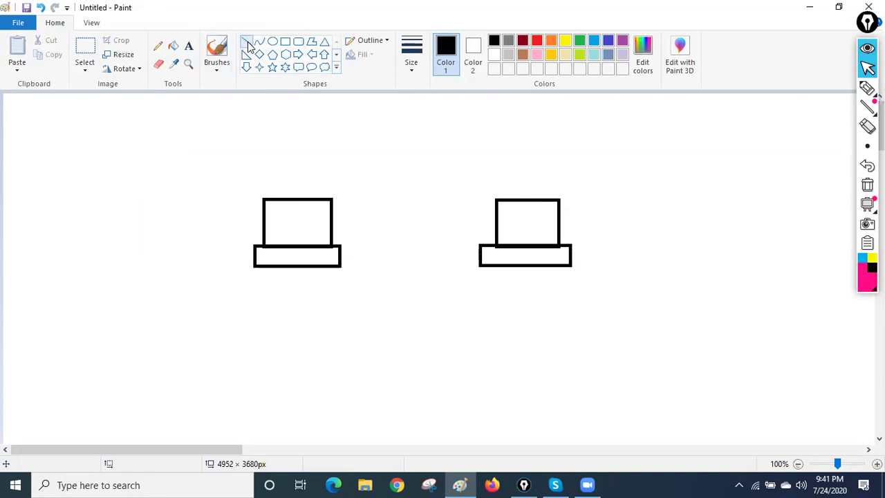
pyautogui.click(536, 45)
pyautogui.moveTo(332, 223); pyautogui.dragTo(495, 224)
pyautogui.click(461, 180)
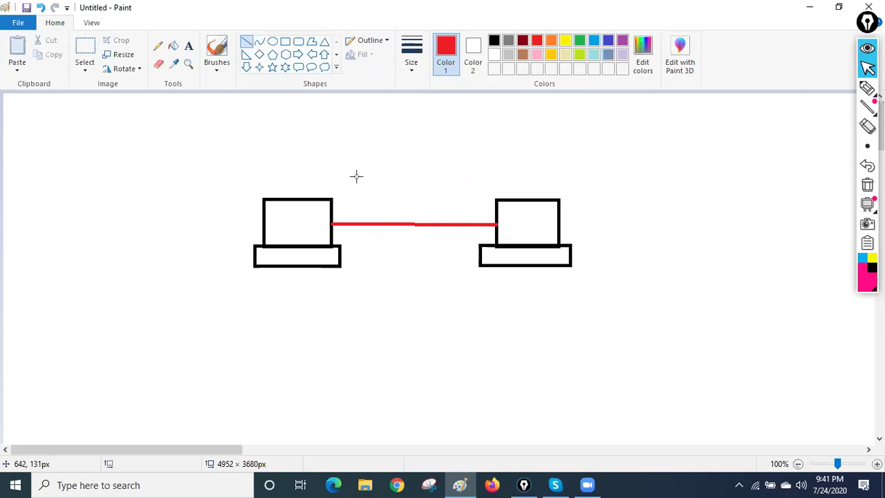
# Handwrite an underlined IPv4 on one computer and IPv6 on the other with the pink annotation pen, and clear the annotations
pyautogui.click(867, 87)
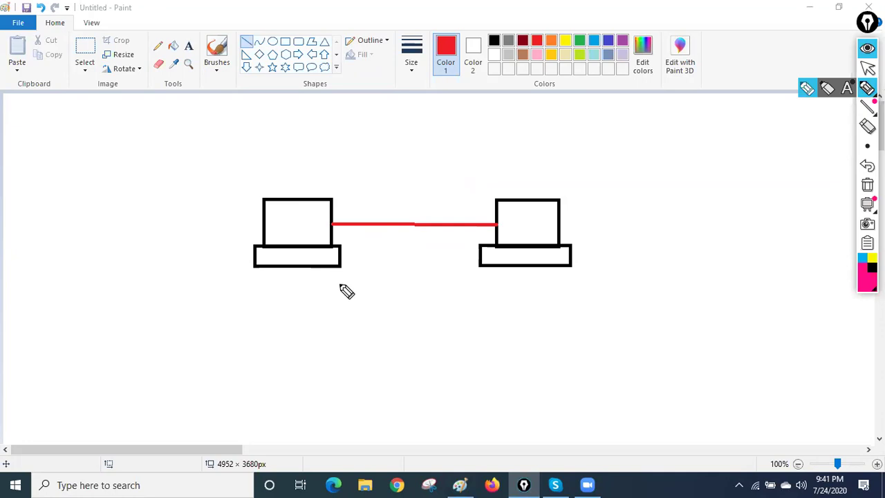
pyautogui.moveTo(271, 228)
pyautogui.mouseDown()
pyautogui.moveTo(279, 221)
pyautogui.moveTo(293, 233)
pyautogui.moveTo(332, 214)
pyautogui.moveTo(319, 220)
pyautogui.mouseUp()
pyautogui.moveTo(271, 254); pyautogui.dragTo(330, 238)
pyautogui.moveTo(517, 229)
pyautogui.mouseDown()
pyautogui.moveTo(515, 237)
pyautogui.moveTo(564, 221)
pyautogui.moveTo(574, 233)
pyautogui.moveTo(586, 223)
pyautogui.moveTo(578, 221)
pyautogui.moveTo(581, 234)
pyautogui.mouseUp()
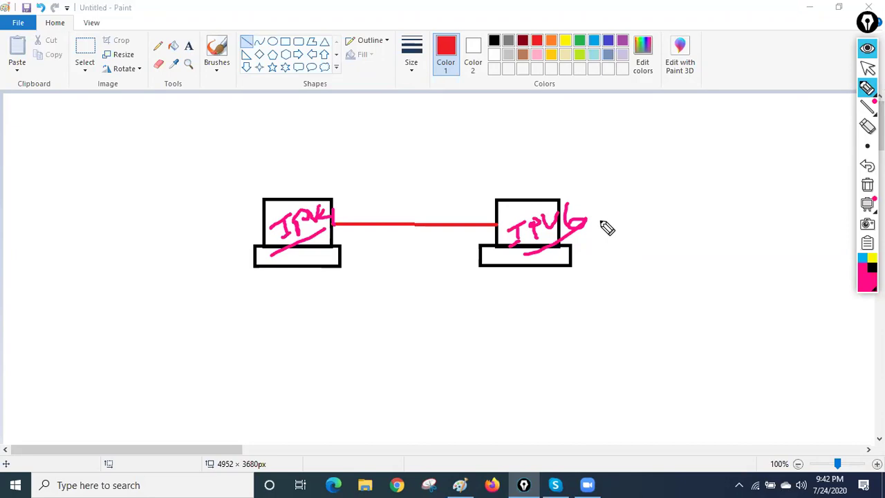
pyautogui.click(867, 67)
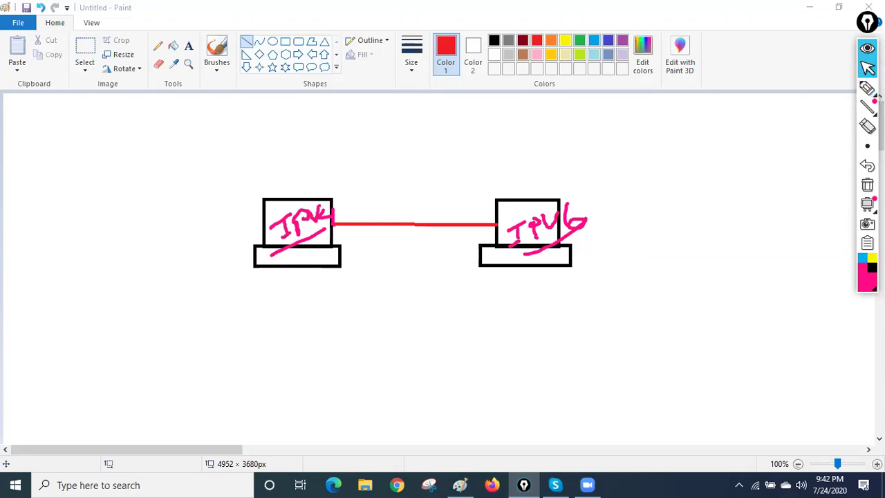
pyautogui.click(867, 185)
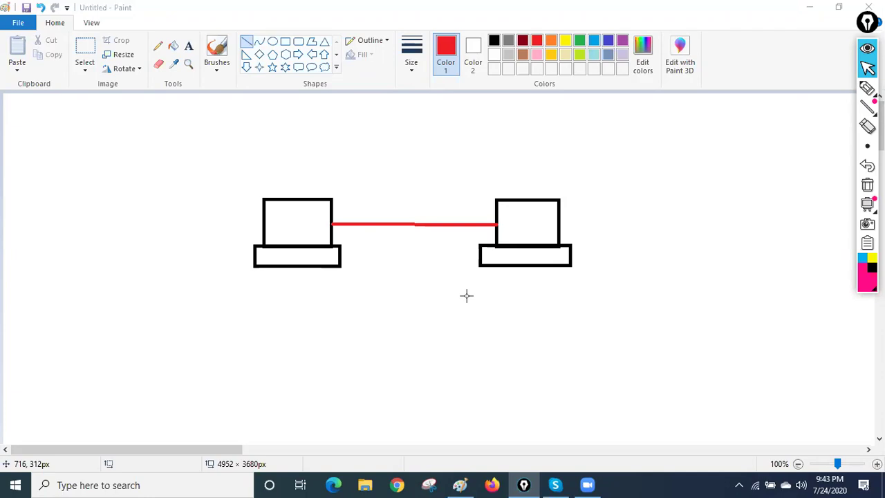
# Annotate a pink frame around both computers with a device box linked to each, and write an underlined IPv6 inside the frame
pyautogui.click(866, 88)
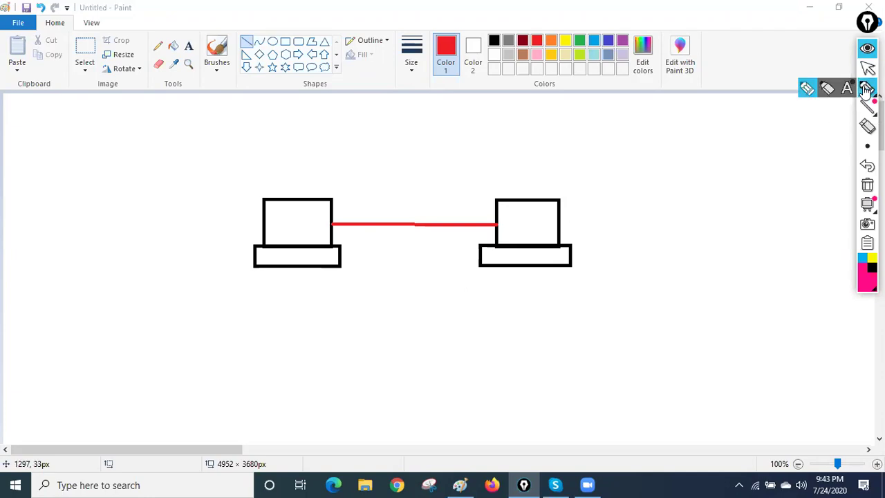
pyautogui.moveTo(229, 153); pyautogui.dragTo(223, 320)
pyautogui.moveTo(231, 154)
pyautogui.mouseDown()
pyautogui.moveTo(604, 199)
pyautogui.moveTo(531, 328)
pyautogui.moveTo(223, 324)
pyautogui.mouseUp()
pyautogui.moveTo(333, 223)
pyautogui.mouseDown()
pyautogui.moveTo(386, 157)
pyautogui.moveTo(443, 159)
pyautogui.moveTo(385, 189)
pyautogui.mouseUp()
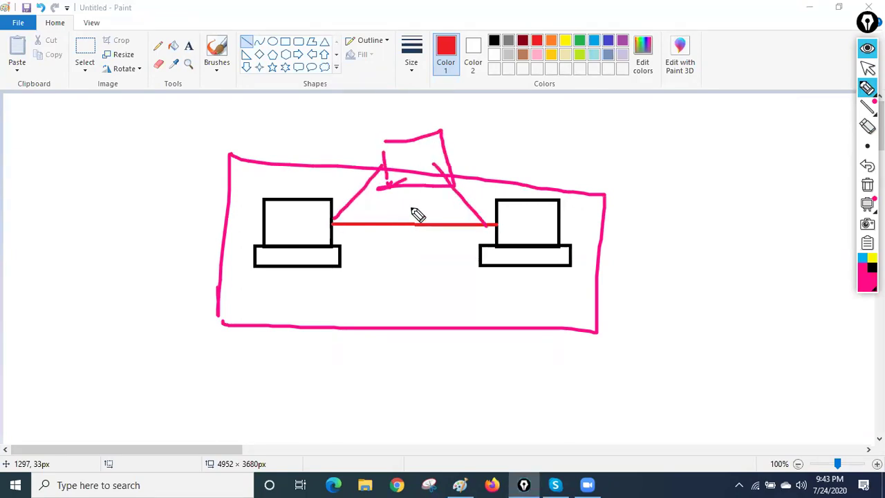
pyautogui.moveTo(316, 299)
pyautogui.mouseDown()
pyautogui.moveTo(355, 295)
pyautogui.moveTo(349, 317)
pyautogui.moveTo(384, 310)
pyautogui.mouseUp()
pyautogui.moveTo(391, 276)
pyautogui.mouseDown()
pyautogui.moveTo(414, 291)
pyautogui.moveTo(445, 280)
pyautogui.mouseUp()
pyautogui.moveTo(378, 325); pyautogui.dragTo(498, 289)
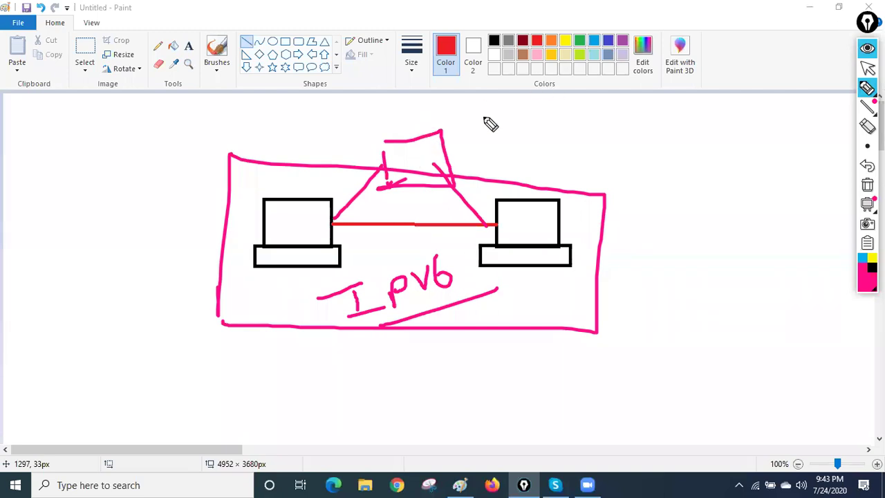
# Annotate a router linking the device box to a cloud labelled IPv4, and clear all the annotations
pyautogui.moveTo(415, 135)
pyautogui.mouseDown()
pyautogui.moveTo(469, 96)
pyautogui.moveTo(474, 108)
pyautogui.moveTo(504, 74)
pyautogui.moveTo(576, 136)
pyautogui.moveTo(564, 62)
pyautogui.mouseUp()
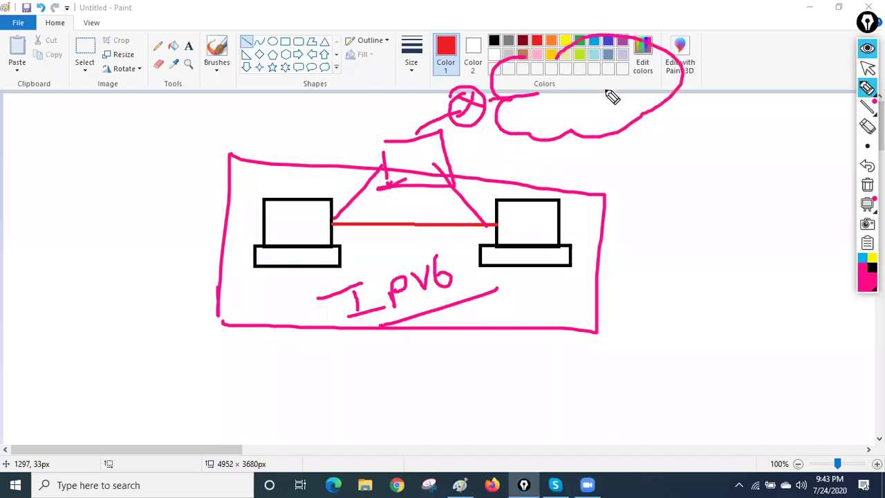
pyautogui.moveTo(572, 88)
pyautogui.mouseDown()
pyautogui.moveTo(567, 114)
pyautogui.moveTo(626, 77)
pyautogui.moveTo(650, 89)
pyautogui.mouseUp()
pyautogui.moveTo(643, 74)
pyautogui.mouseDown()
pyautogui.moveTo(645, 103)
pyautogui.moveTo(578, 123)
pyautogui.mouseUp()
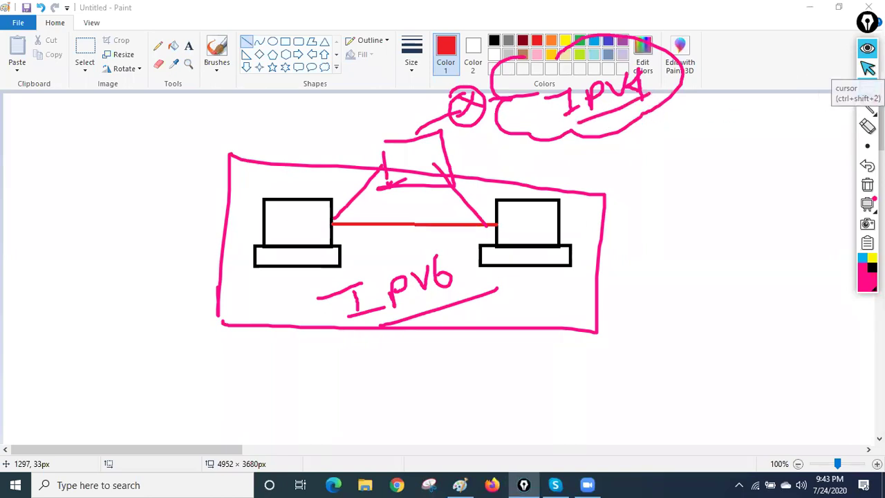
pyautogui.click(867, 184)
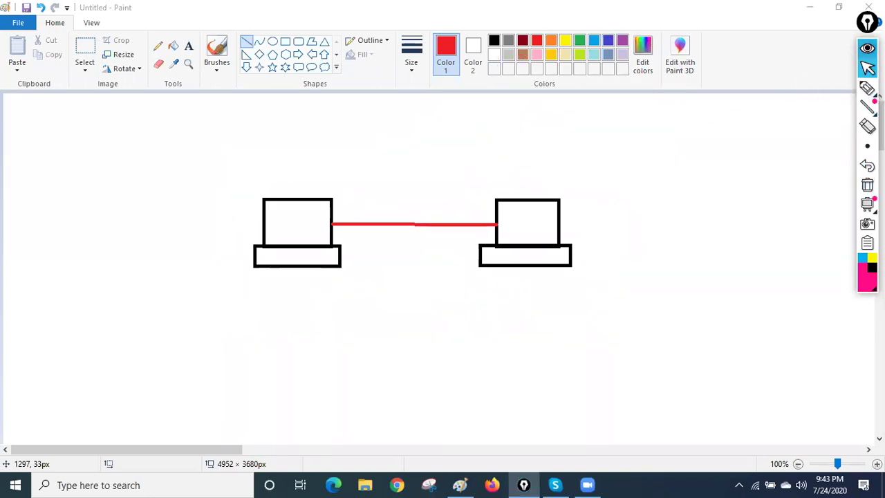
pyautogui.moveTo(867, 87)
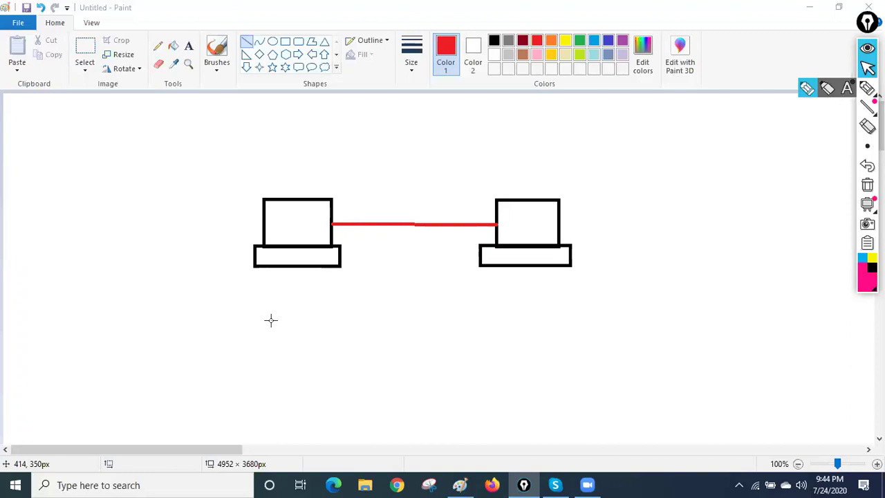
pyautogui.hotkey('ctrl', 'a')
pyautogui.press('Delete')
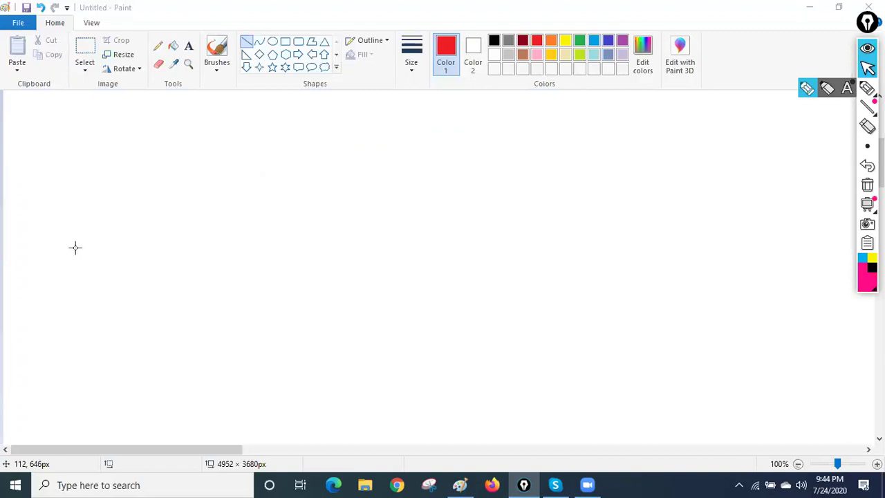
pyautogui.hotkey('ctrl', 'z')
# Place an empty text box in the blank canvas area below the computers
pyautogui.scroll(-2, 76, 247)
pyautogui.scroll(1, 95, 252)
pyautogui.scroll(-1, 94, 251)
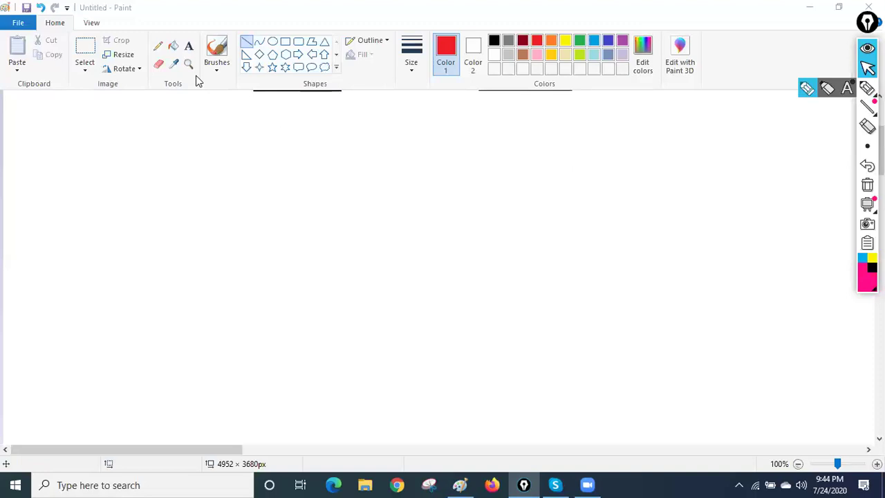
pyautogui.click(189, 50)
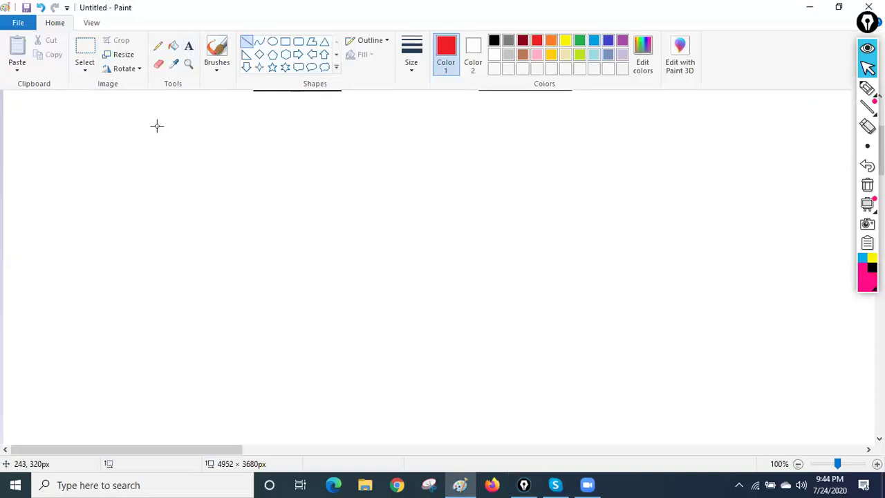
pyautogui.click(188, 48)
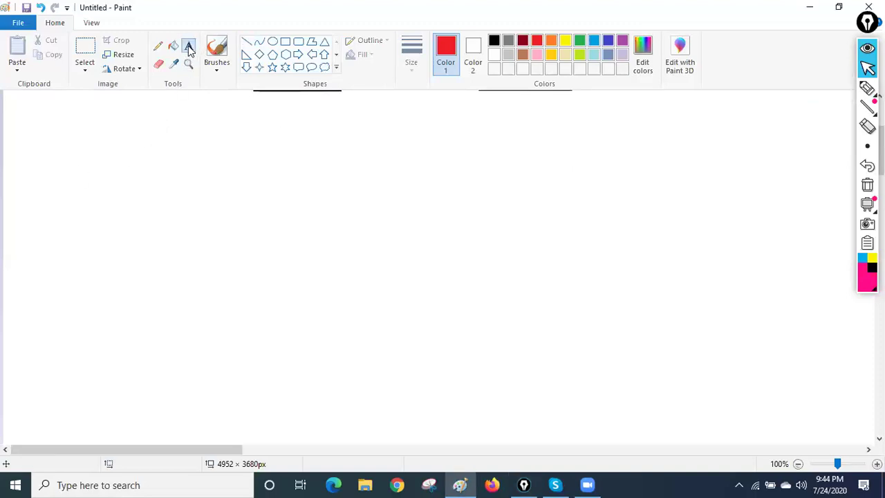
pyautogui.click(20, 151)
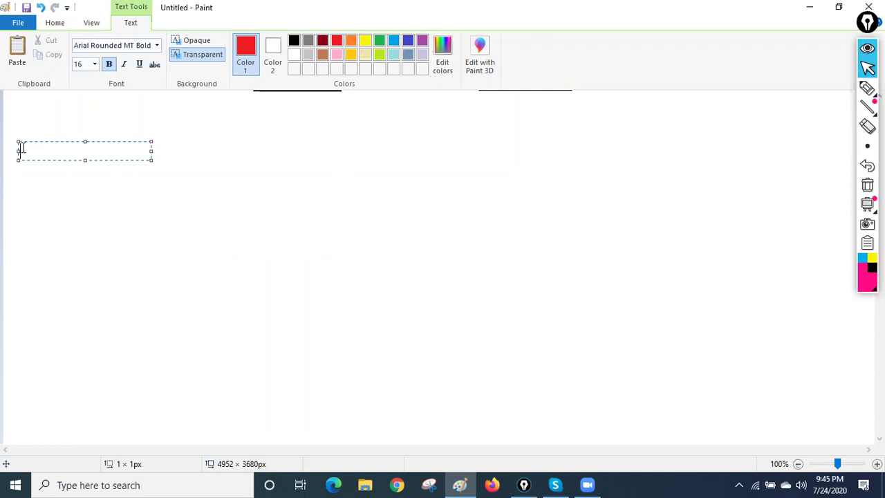
# Annotate a pink chain of connected boxes running from an SRC box through three intermediate boxes to a Dst box
pyautogui.click(867, 88)
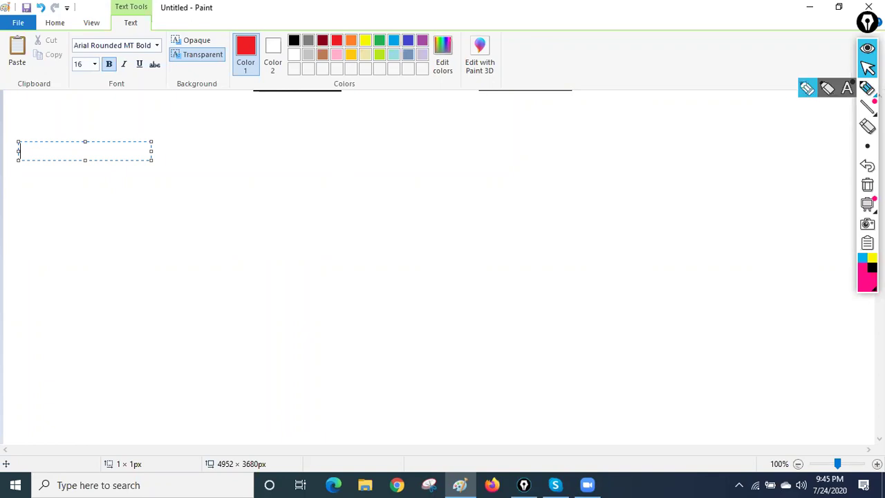
pyautogui.moveTo(297, 160)
pyautogui.mouseDown()
pyautogui.moveTo(275, 179)
pyautogui.moveTo(306, 171)
pyautogui.moveTo(329, 179)
pyautogui.mouseUp()
pyautogui.moveTo(257, 188)
pyautogui.mouseDown()
pyautogui.moveTo(257, 146)
pyautogui.moveTo(345, 202)
pyautogui.moveTo(244, 205)
pyautogui.mouseUp()
pyautogui.moveTo(342, 163)
pyautogui.mouseDown()
pyautogui.moveTo(397, 162)
pyautogui.moveTo(409, 144)
pyautogui.moveTo(459, 166)
pyautogui.moveTo(429, 182)
pyautogui.moveTo(533, 156)
pyautogui.mouseUp()
pyautogui.moveTo(536, 179)
pyautogui.mouseDown()
pyautogui.moveTo(537, 146)
pyautogui.moveTo(592, 172)
pyautogui.mouseUp()
pyautogui.moveTo(589, 149)
pyautogui.mouseDown()
pyautogui.moveTo(648, 140)
pyautogui.moveTo(655, 163)
pyautogui.mouseUp()
pyautogui.moveTo(655, 131)
pyautogui.mouseDown()
pyautogui.moveTo(668, 167)
pyautogui.moveTo(763, 144)
pyautogui.mouseUp()
pyautogui.moveTo(763, 109)
pyautogui.mouseDown()
pyautogui.moveTo(768, 166)
pyautogui.moveTo(830, 105)
pyautogui.mouseUp()
pyautogui.moveTo(821, 159); pyautogui.dragTo(774, 170)
pyautogui.moveTo(787, 138)
pyautogui.mouseDown()
pyautogui.moveTo(805, 159)
pyautogui.moveTo(833, 135)
pyautogui.mouseUp()
pyautogui.moveTo(824, 134); pyautogui.dragTo(822, 152)
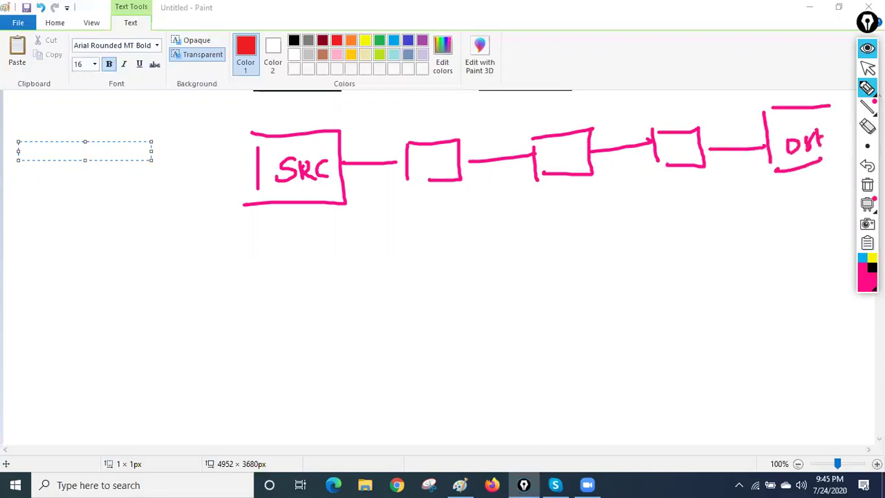
# Circle the SRC and Dst connection points in black, draw a double-headed arrow under the intermediate boxes, and clear the annotations
pyautogui.click(872, 268)
pyautogui.moveTo(346, 168); pyautogui.dragTo(354, 163)
pyautogui.moveTo(763, 143)
pyautogui.mouseDown()
pyautogui.moveTo(760, 155)
pyautogui.moveTo(762, 139)
pyautogui.mouseUp()
pyautogui.moveTo(408, 204)
pyautogui.mouseDown()
pyautogui.moveTo(696, 177)
pyautogui.moveTo(676, 192)
pyautogui.moveTo(403, 210)
pyautogui.moveTo(443, 222)
pyautogui.mouseUp()
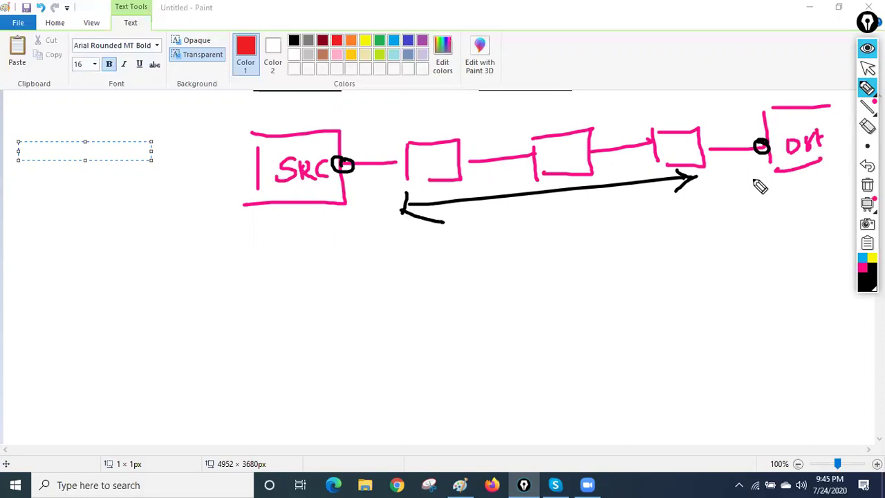
pyautogui.click(867, 67)
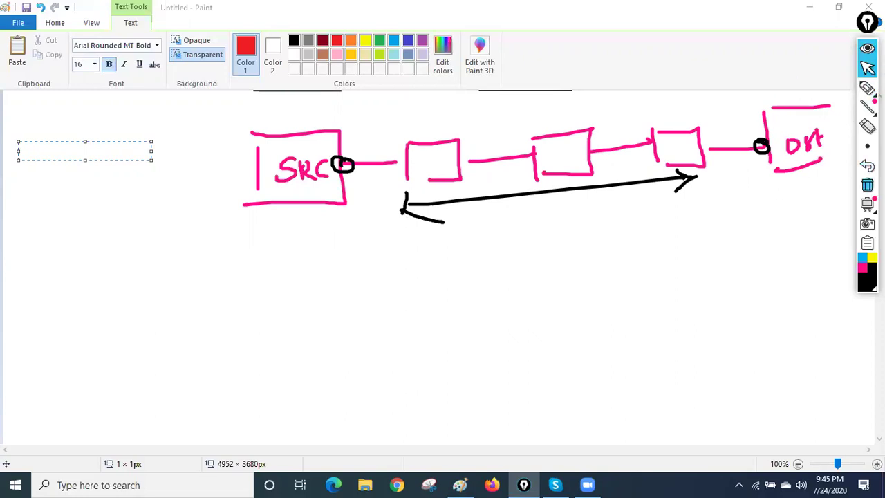
pyautogui.click(866, 185)
pyautogui.click(57, 154)
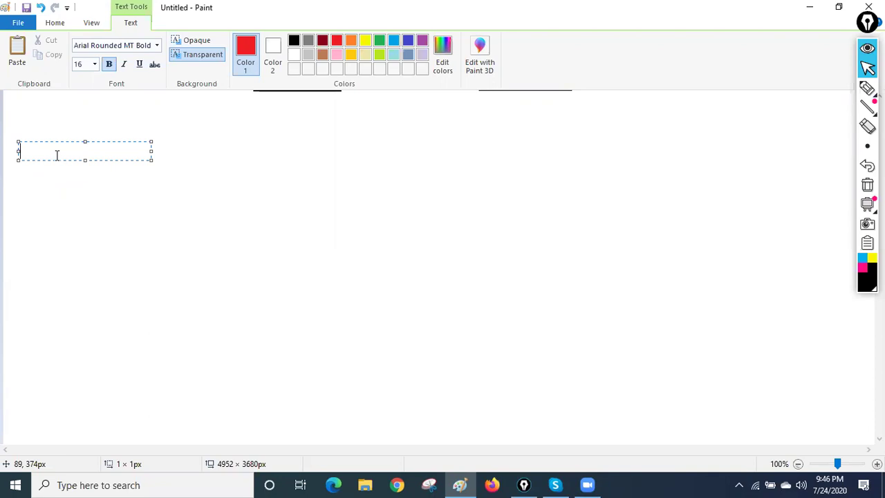
# Open a Command Prompt and run ipconfig /all
pyautogui.press('super+r')
pyautogui.press('Return')
pyautogui.write('ip')
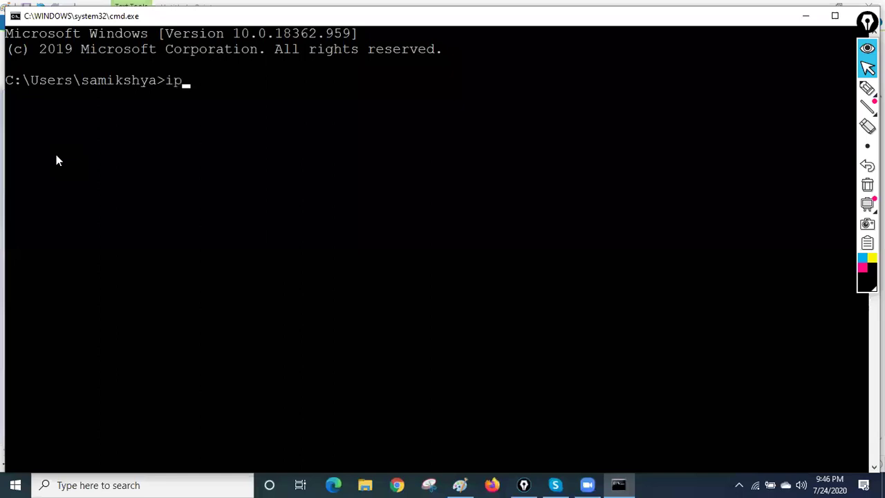
pyautogui.write('config /all')
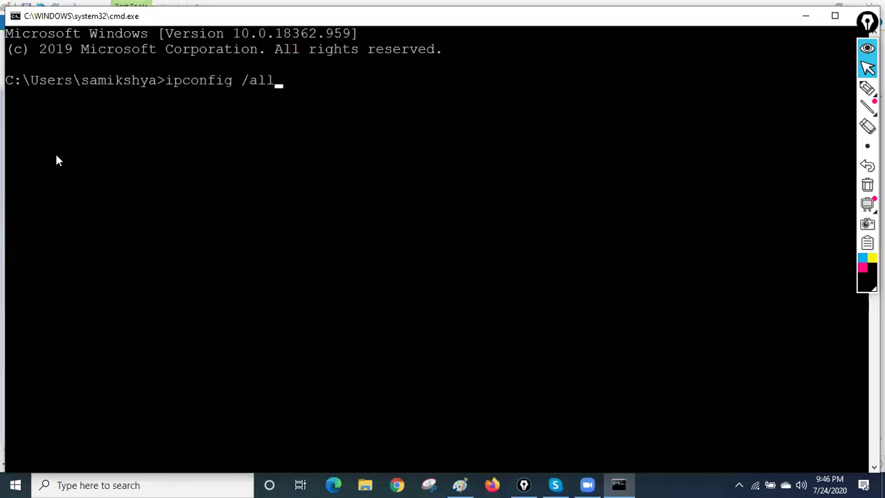
pyautogui.press('Return')
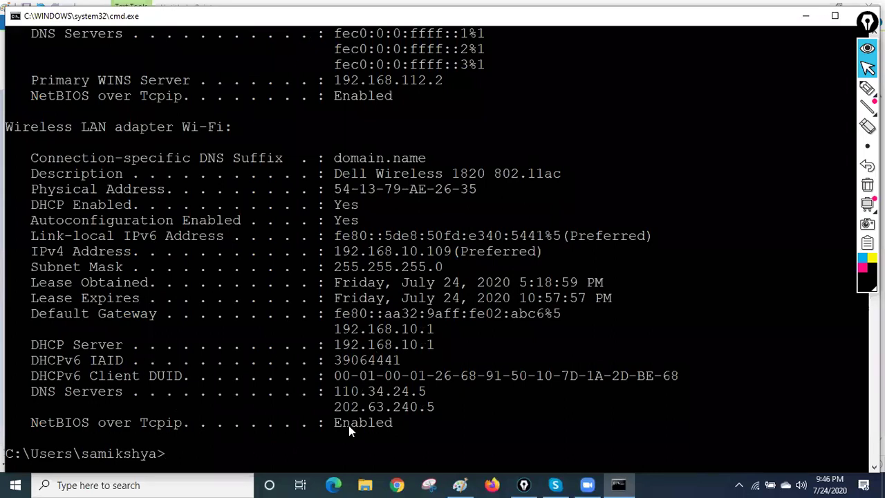
# Highlight the DHCPv6 entries and the link-local IPv6 address entry of the Wi-Fi adapter
pyautogui.moveTo(73, 360); pyautogui.dragTo(321, 379)
pyautogui.moveTo(89, 375); pyautogui.dragTo(314, 377)
pyautogui.click(405, 375)
pyautogui.moveTo(31, 236); pyautogui.dragTo(700, 241)
pyautogui.click(700, 240)
pyautogui.moveTo(59, 237); pyautogui.dragTo(215, 238)
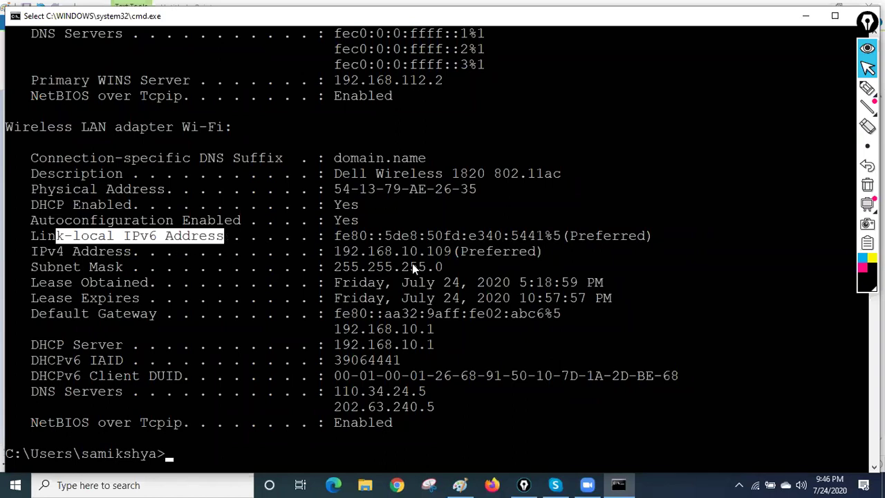
# Examine the link-local IPv6 addresses of the VMware network adapters and minimize the Command Prompt
pyautogui.scroll(4, 311, 266)
pyautogui.scroll(2, 400, 239)
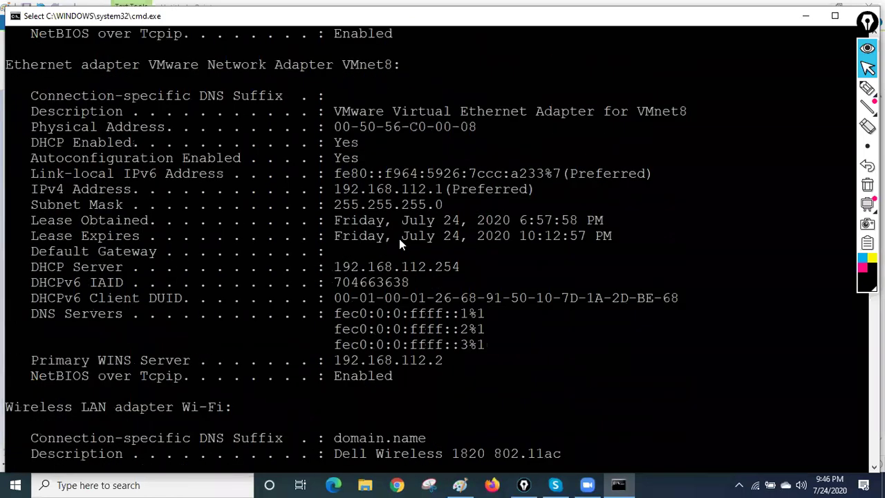
pyautogui.moveTo(339, 174); pyautogui.dragTo(458, 173)
pyautogui.scroll(6, 311, 179)
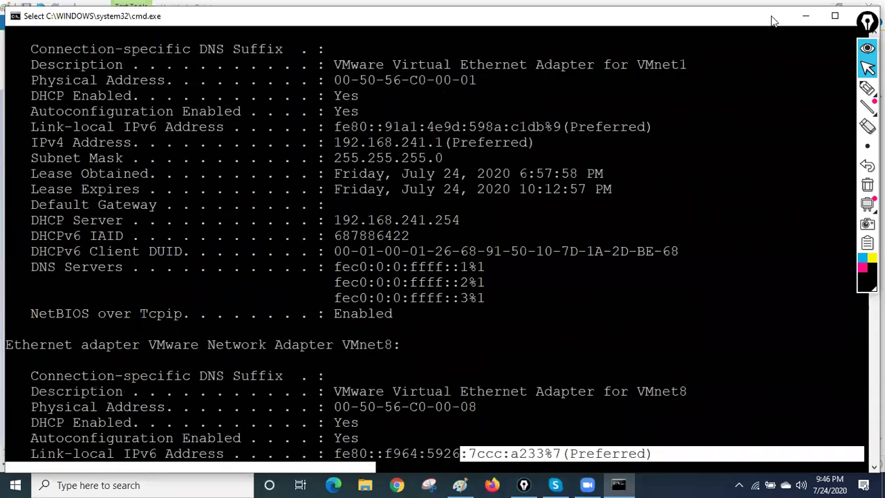
pyautogui.click(801, 20)
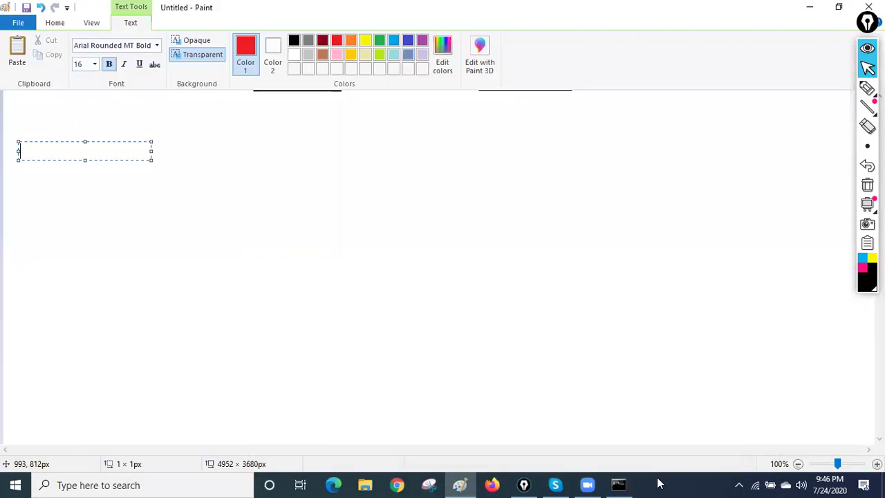
# Restore the Command Prompt, run nslookup google.com, and highlight the IPv6 address in the answer
pyautogui.click(618, 484)
pyautogui.press('Return')
pyautogui.press('Return')
pyautogui.press('Return')
pyautogui.press('Return')
pyautogui.press('Return')
pyautogui.press('Return')
pyautogui.write('nslookup ')
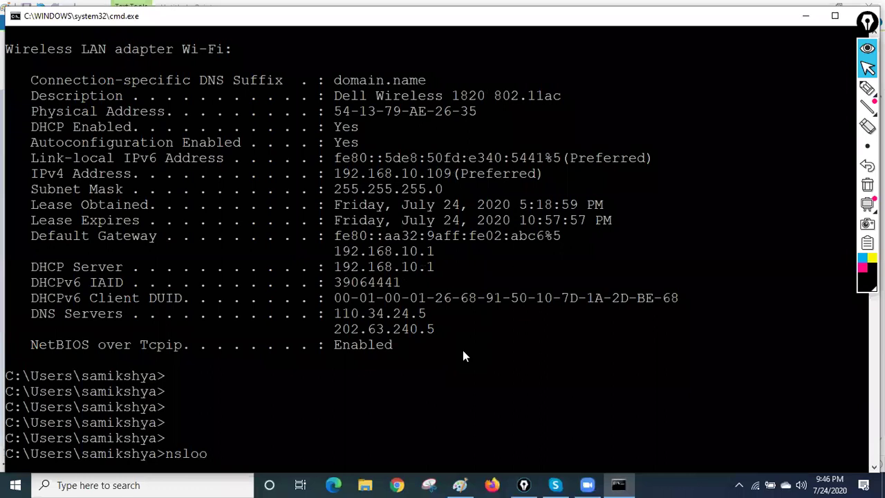
pyautogui.write('google.com')
pyautogui.press('Return')
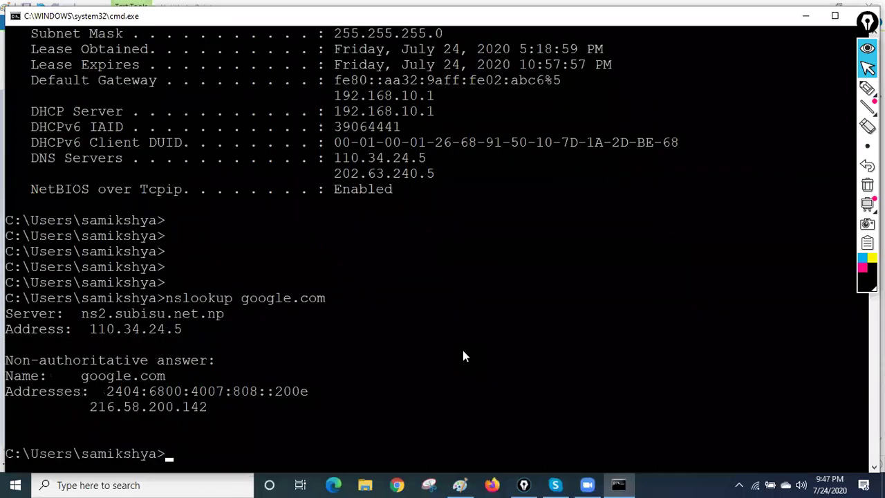
pyautogui.moveTo(106, 392); pyautogui.dragTo(299, 391)
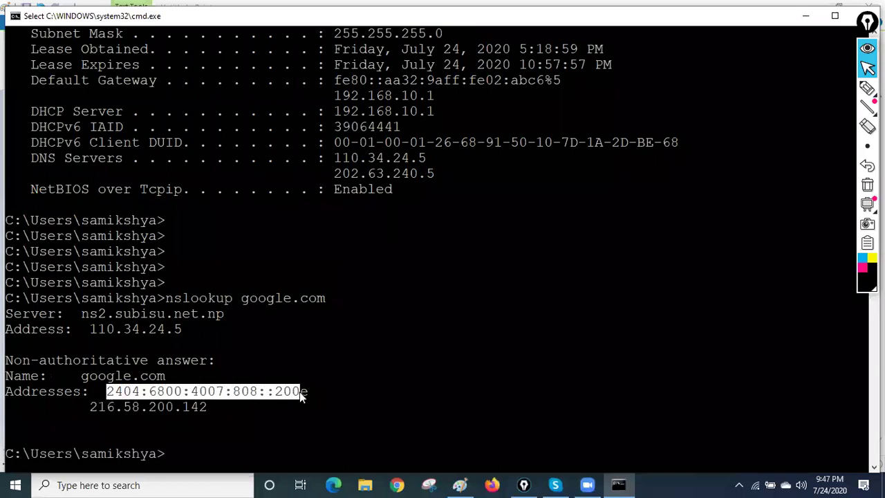
# Highlight the IPv6 and IPv4 addresses in turn in the nslookup answer for google.com
pyautogui.moveTo(112, 388); pyautogui.dragTo(308, 393)
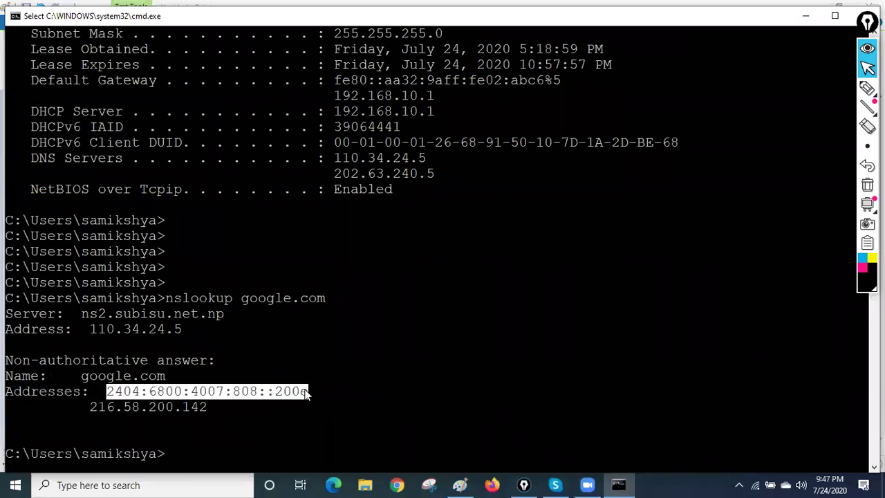
pyautogui.click(134, 392)
pyautogui.moveTo(83, 407); pyautogui.dragTo(230, 408)
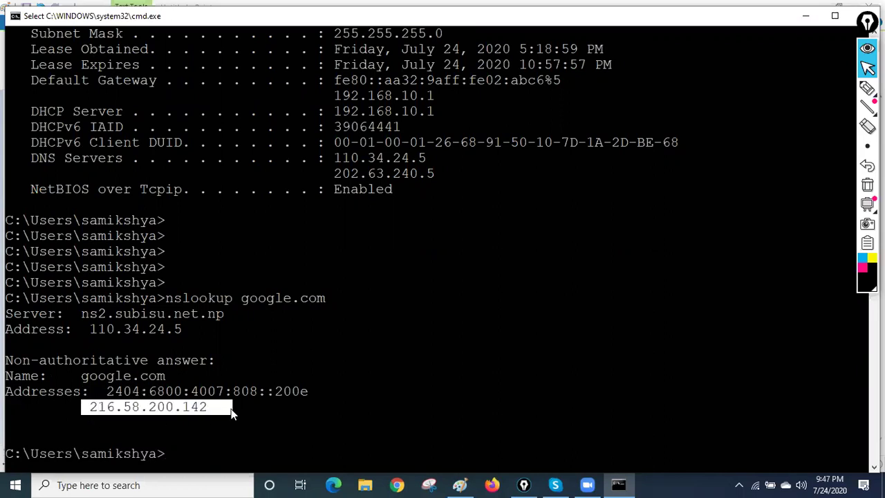
pyautogui.click(229, 419)
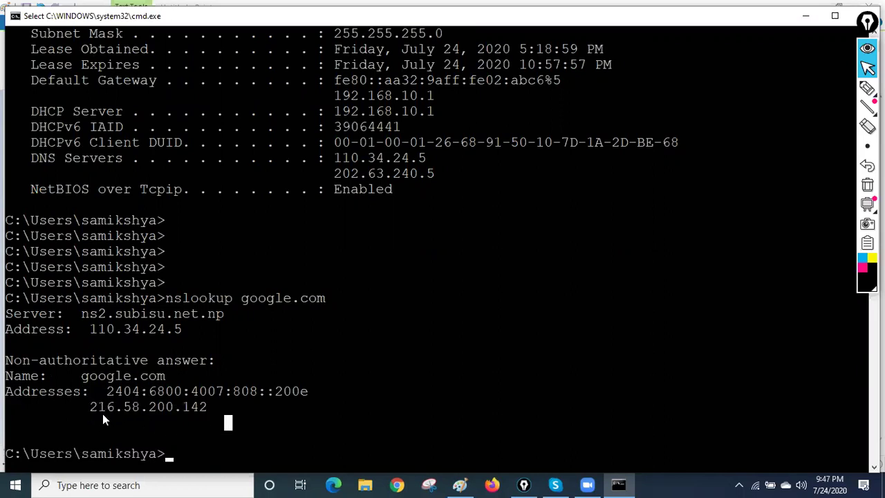
pyautogui.moveTo(866, 90)
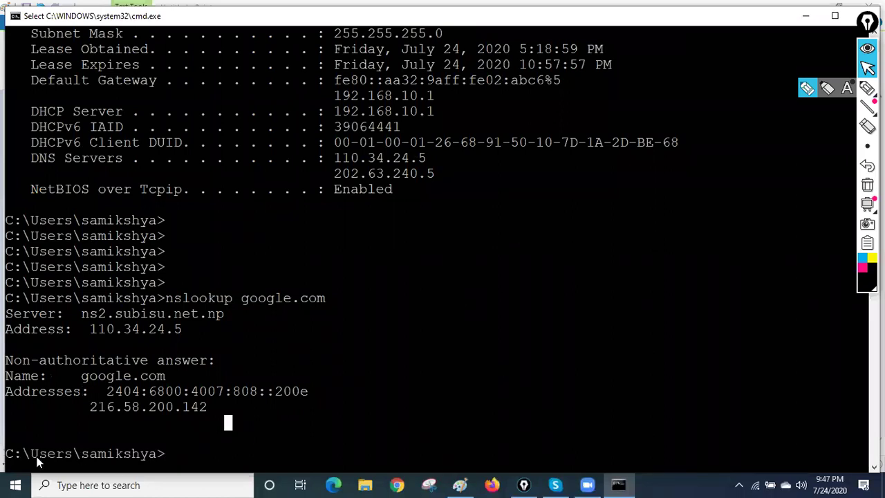
pyautogui.moveTo(110, 393); pyautogui.dragTo(308, 394)
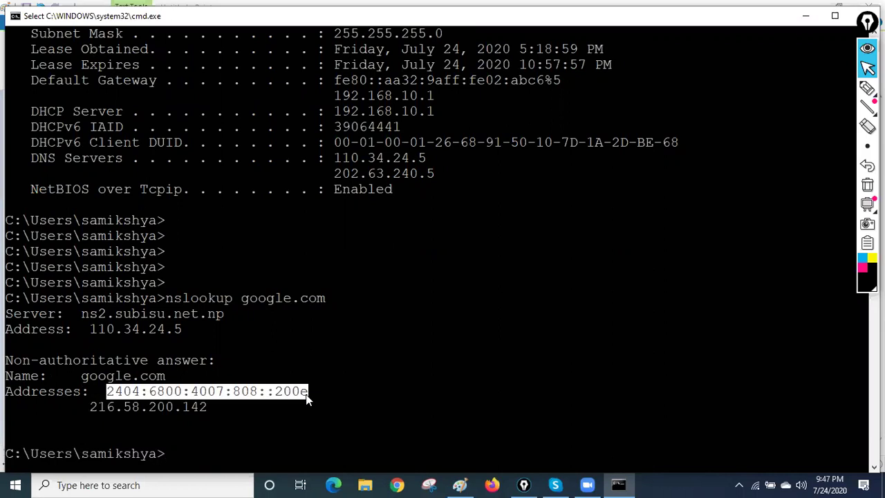
pyautogui.click(271, 435)
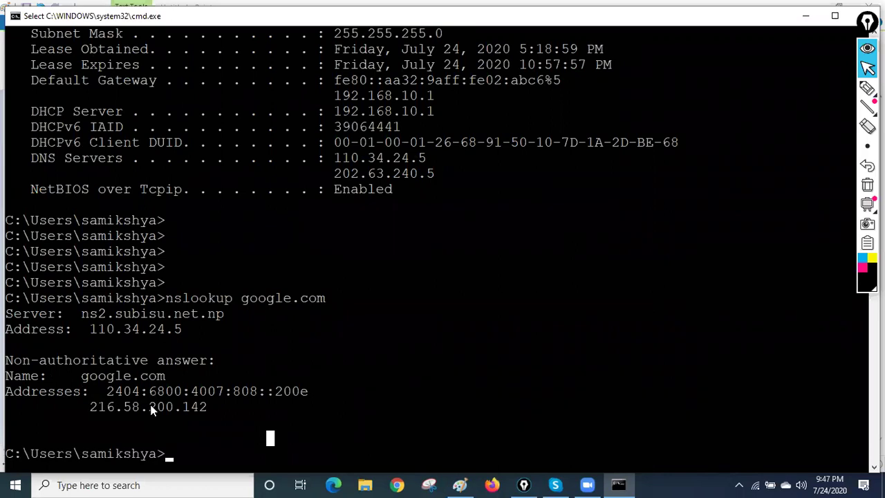
# Switch to Paint and write the red note "IPv6", "- 128 bit", "- 2^128 = addresses", widening its text box so the last line fits
pyautogui.click(460, 485)
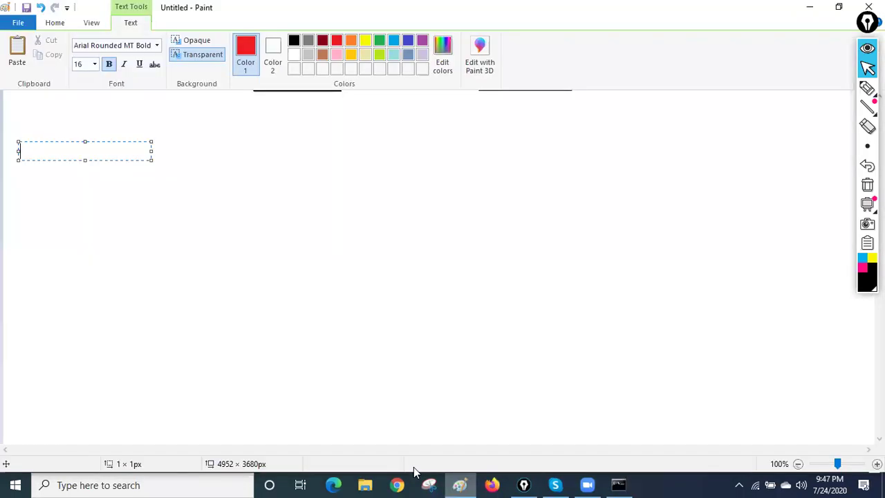
pyautogui.write('IPv6')
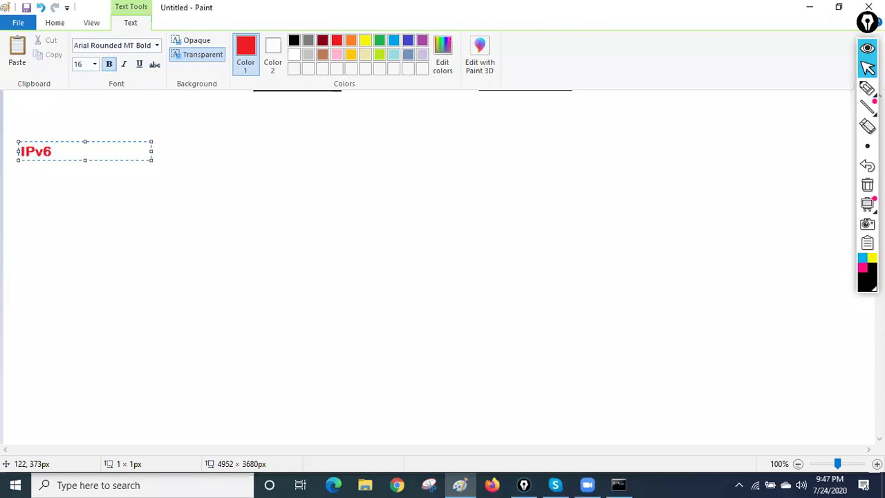
pyautogui.press('Return')
pyautogui.write('- 12')
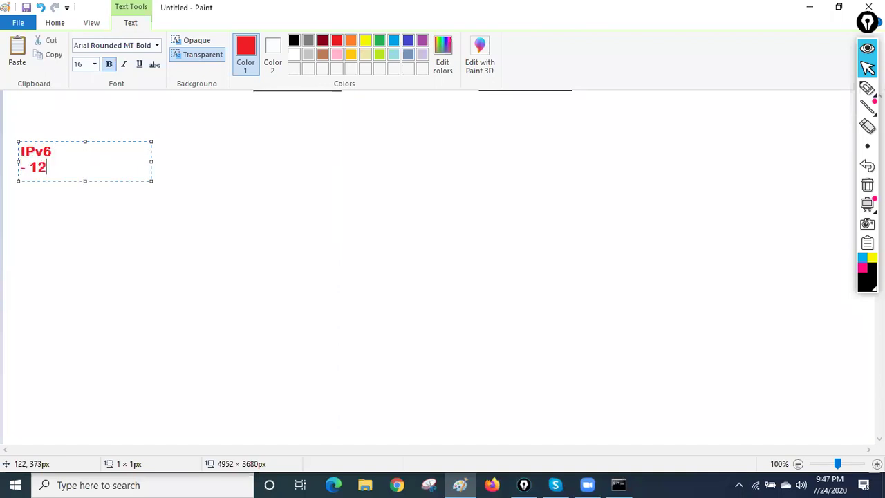
pyautogui.write('8 bit')
pyautogui.press('Return')
pyautogui.write('- 2^128')
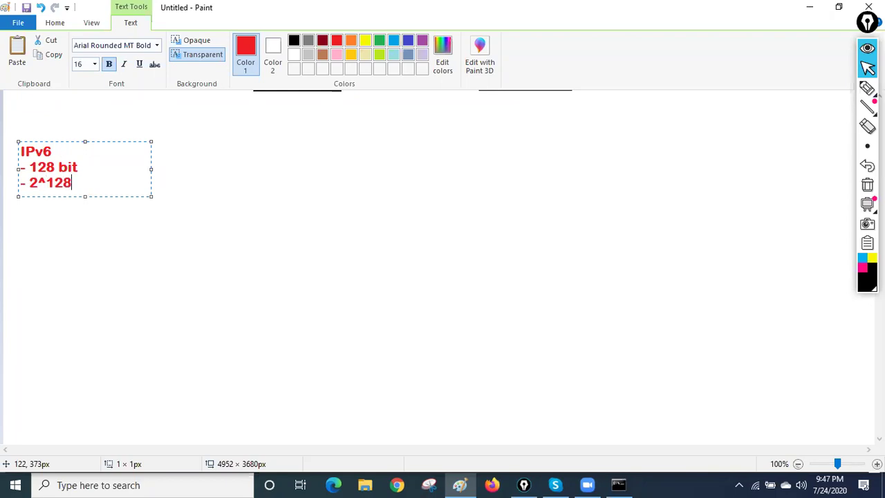
pyautogui.write(' = addresses')
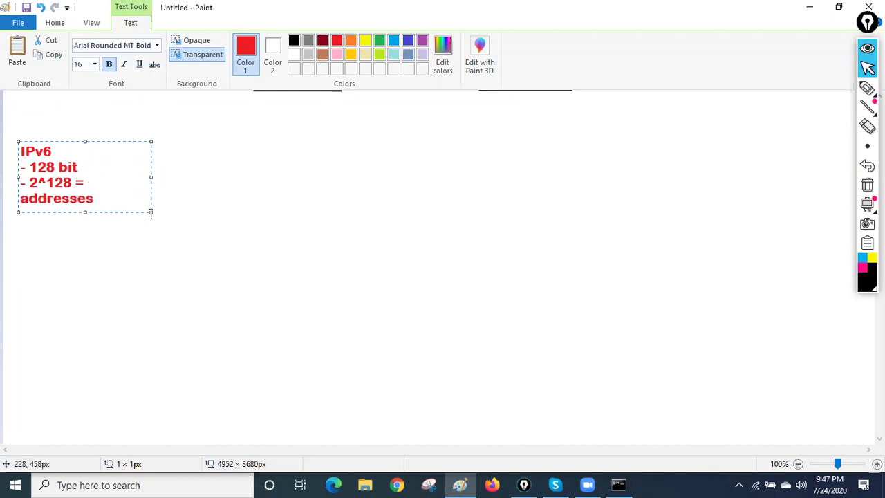
pyautogui.moveTo(149, 213); pyautogui.dragTo(259, 227)
pyautogui.click(316, 206)
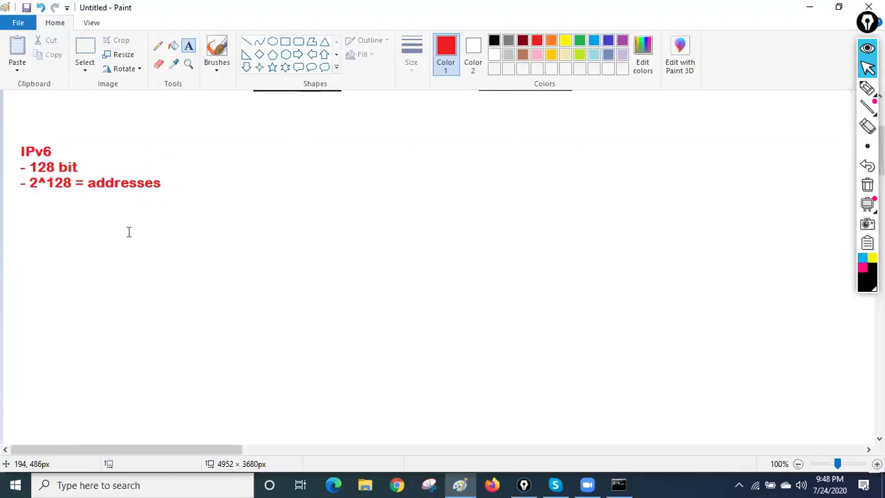
# Launch Calculator, compute 2^128 beside the notes, and close it
pyautogui.press('super+r')
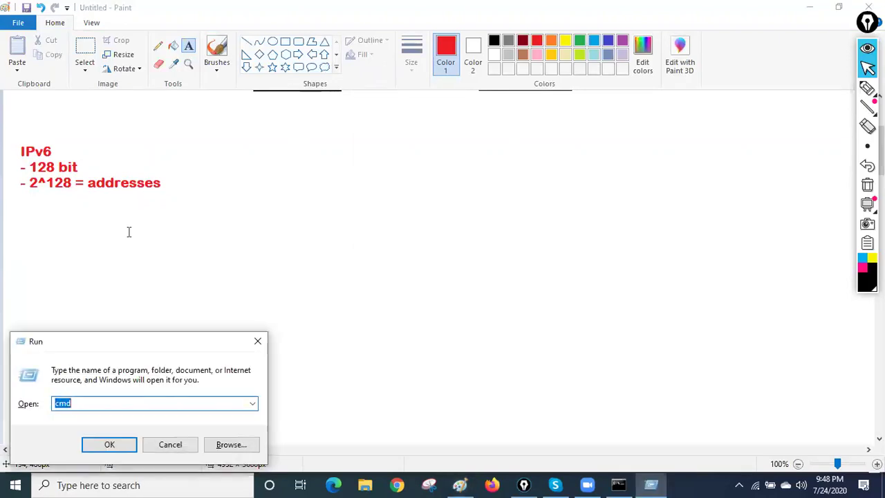
pyautogui.write('calc')
pyautogui.press('Return')
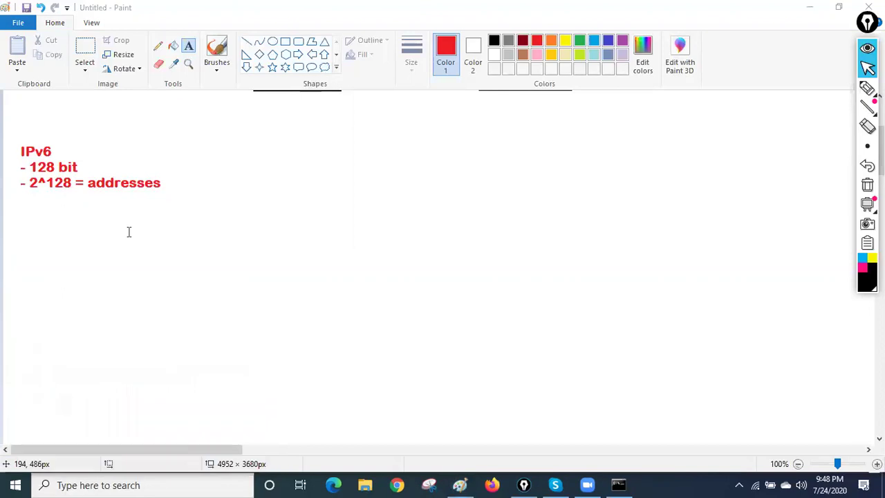
pyautogui.moveTo(136, 112); pyautogui.dragTo(591, 146)
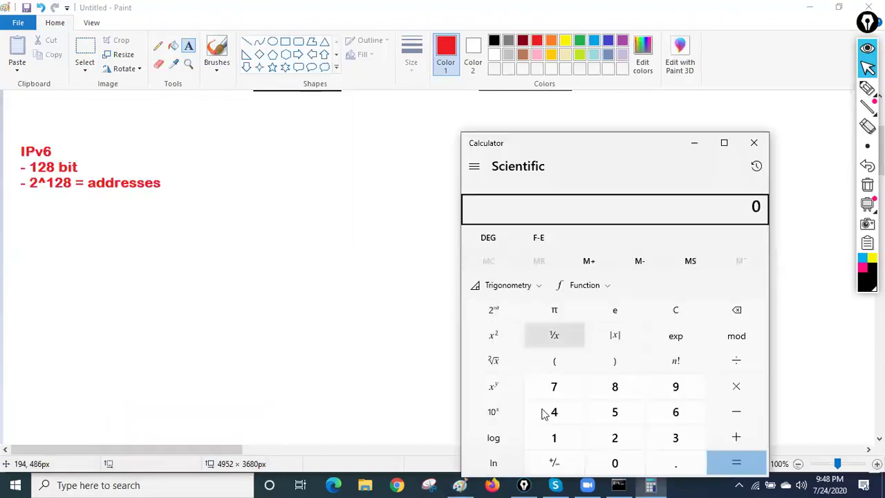
pyautogui.click(615, 437)
pyautogui.click(495, 387)
pyautogui.click(556, 443)
pyautogui.click(614, 441)
pyautogui.click(614, 387)
pyautogui.click(736, 463)
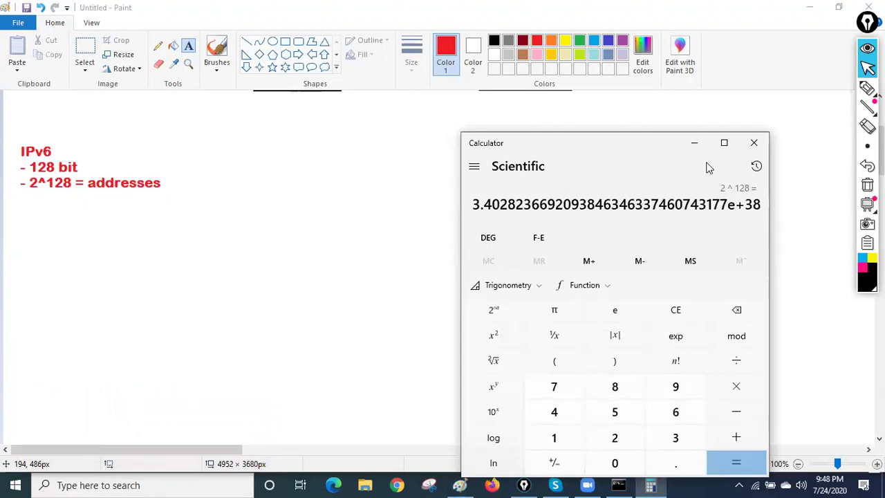
pyautogui.click(756, 143)
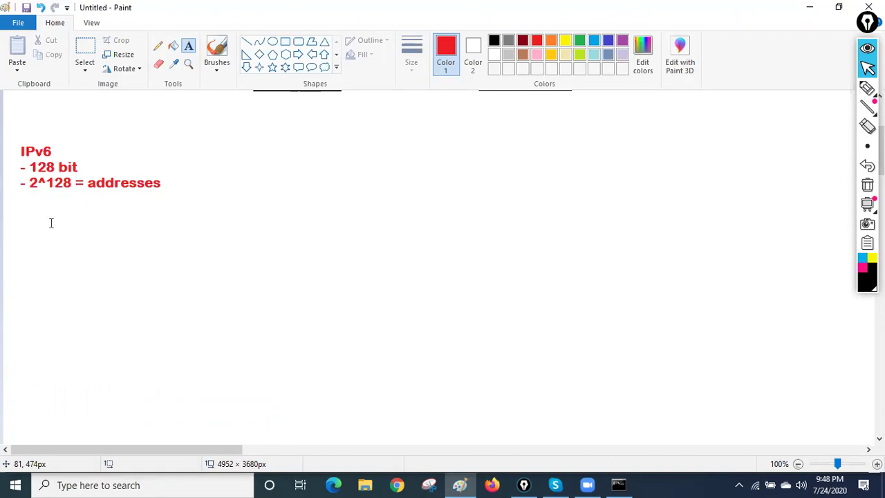
# Add the red text "hexadecimal -" directly below the 2^128 line of the IPv6 notes
pyautogui.click(18, 199)
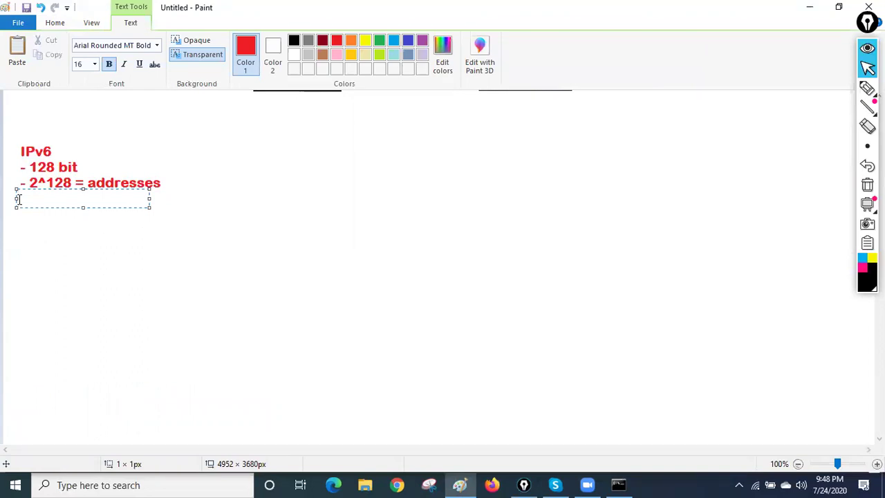
pyautogui.write('hexadeci')
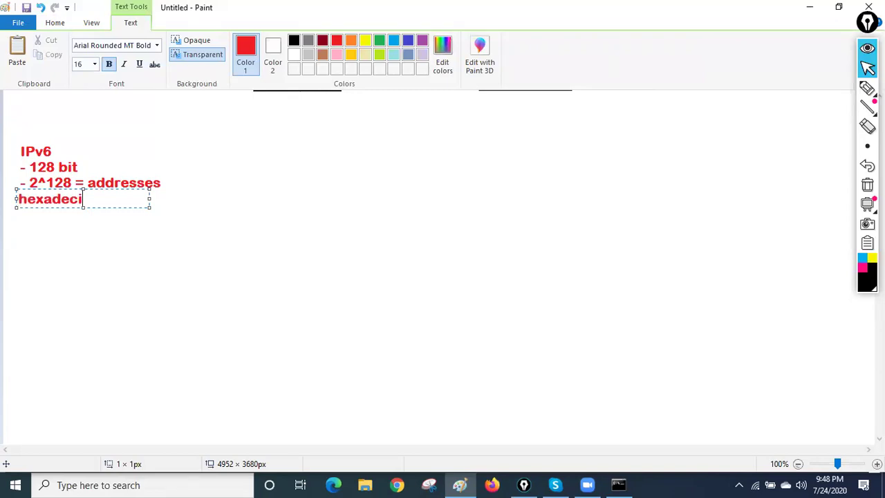
pyautogui.write('mal addresses')
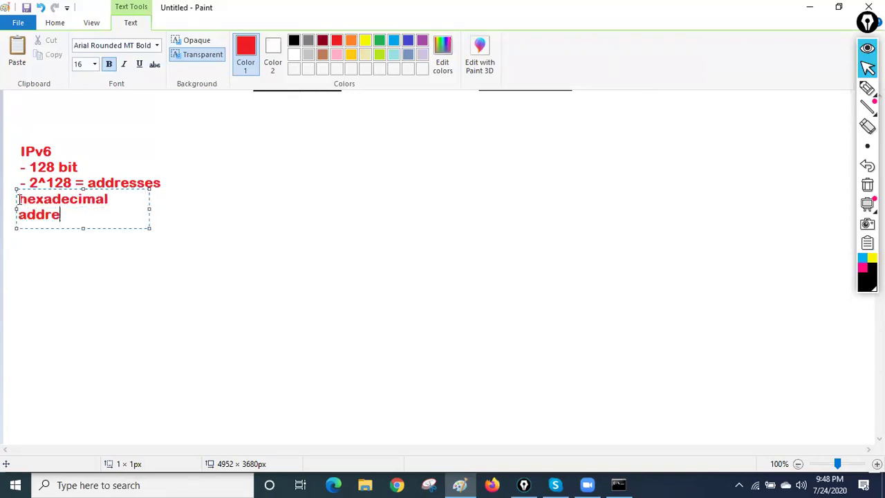
pyautogui.press('BackSpace')
pyautogui.press('BackSpace')
pyautogui.press('BackSpace')
pyautogui.press('BackSpace')
pyautogui.press('BackSpace')
pyautogui.press('BackSpace')
pyautogui.press('BackSpace')
pyautogui.press('BackSpace')
pyautogui.press('BackSpace')
pyautogui.write('-')
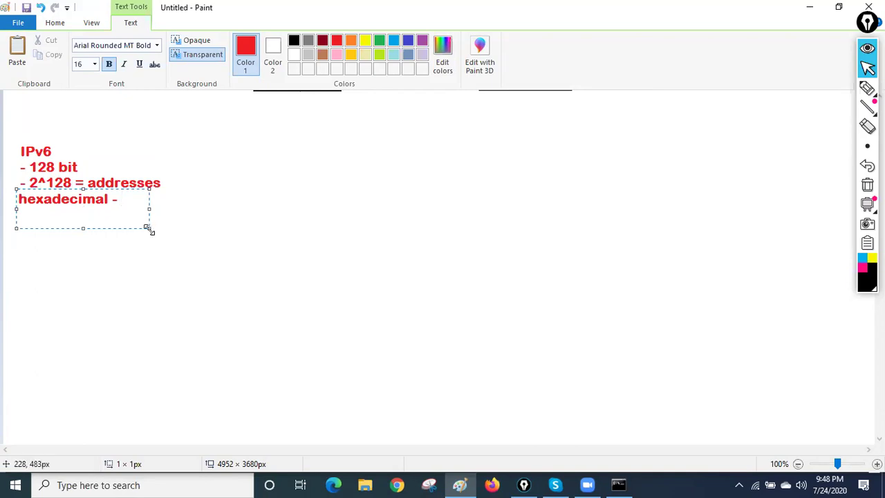
# Enlarge the hexadecimal text box and append the digits "0,1,2,3,4,5,6,7,8,9, A,B,C,D,E,F" in indigo
pyautogui.moveTo(149, 228); pyautogui.dragTo(379, 266)
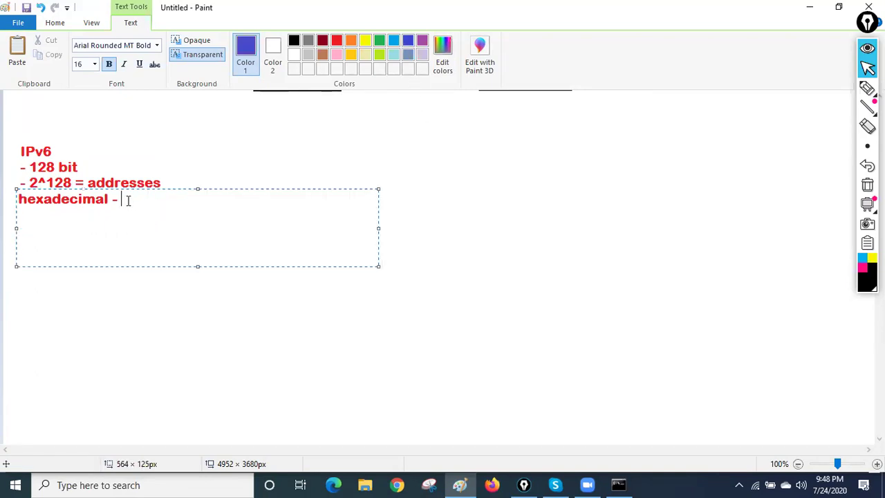
pyautogui.write('0,1,2,3,4,5,6,7')
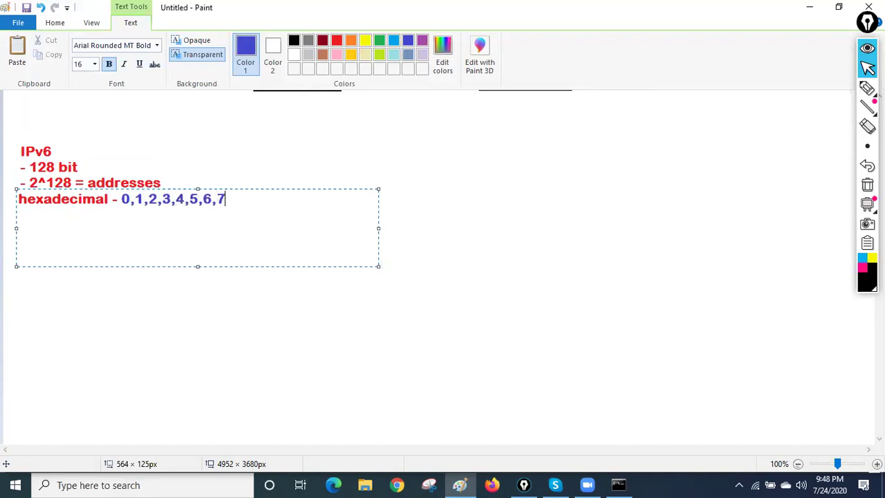
pyautogui.write(',8,9, A,B')
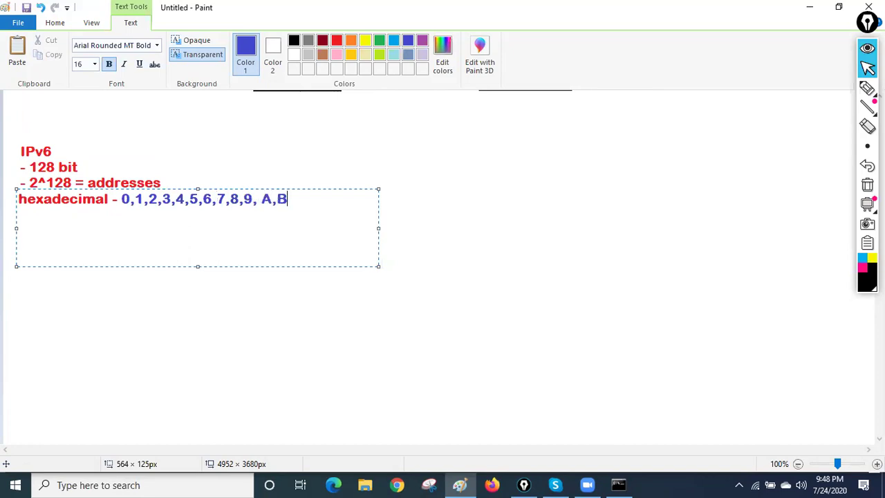
pyautogui.write(',C,D,E,F')
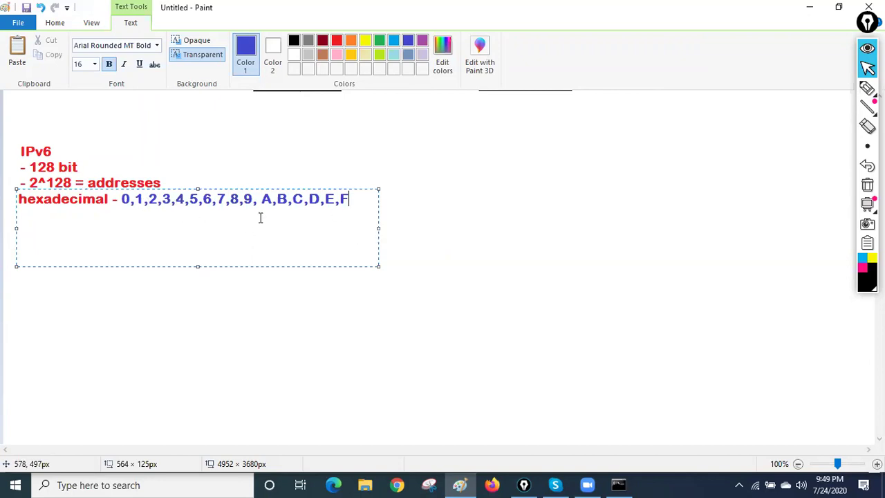
pyautogui.click(408, 218)
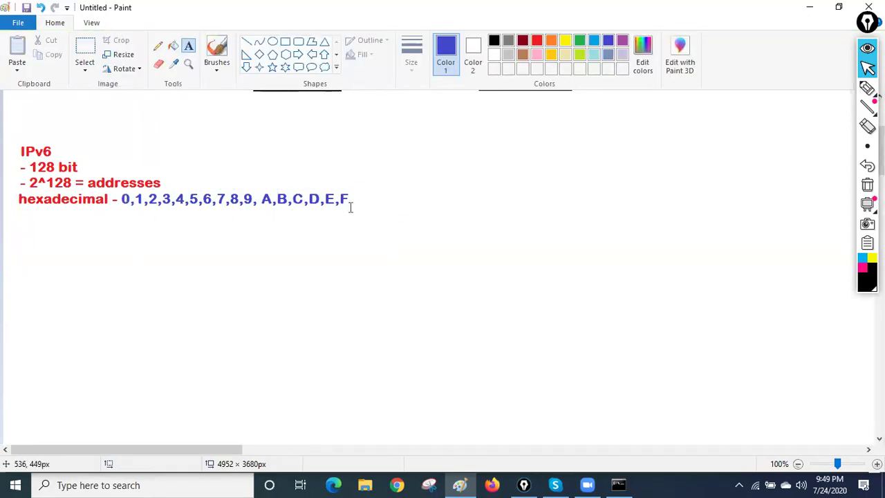
# Write the list "A- 10, B-11, C-12, D-13, E-14, F-15" on separate lines beside the IPv6 notes and shift it slightly upward
pyautogui.click(397, 130)
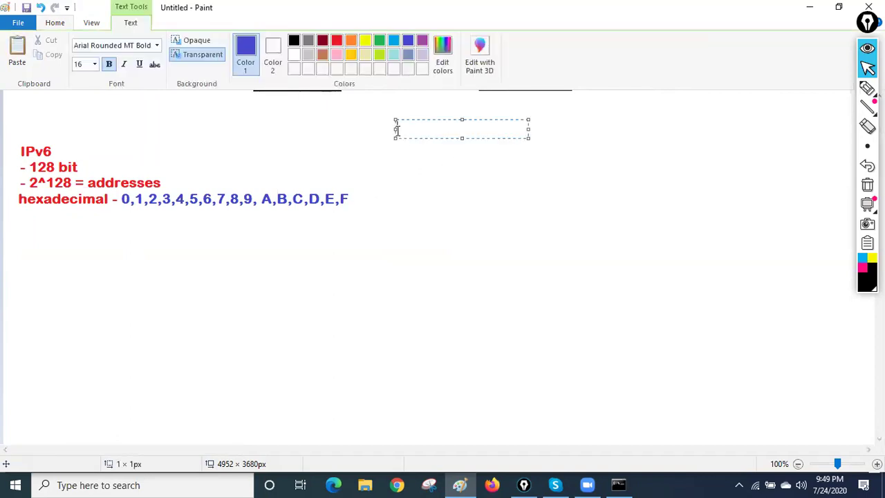
pyautogui.write('A- 10')
pyautogui.press('Return')
pyautogui.write('B-11')
pyautogui.press('Return')
pyautogui.write('C-12')
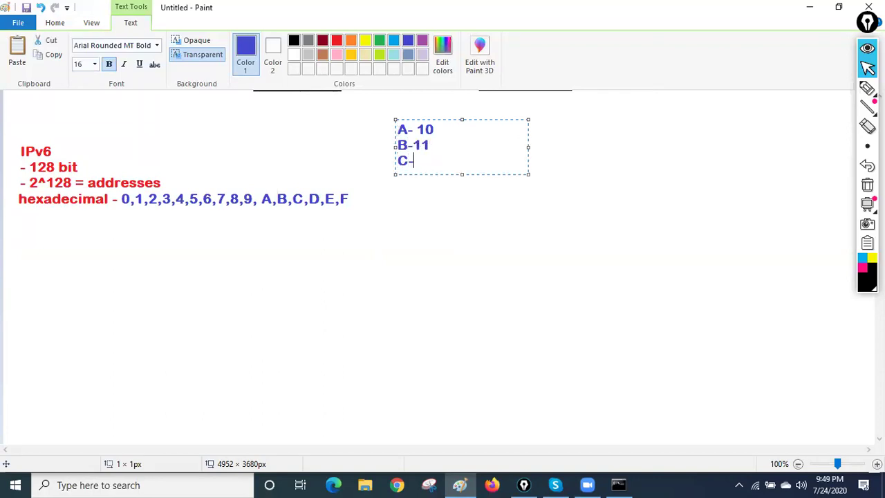
pyautogui.press('Return')
pyautogui.write('D-13')
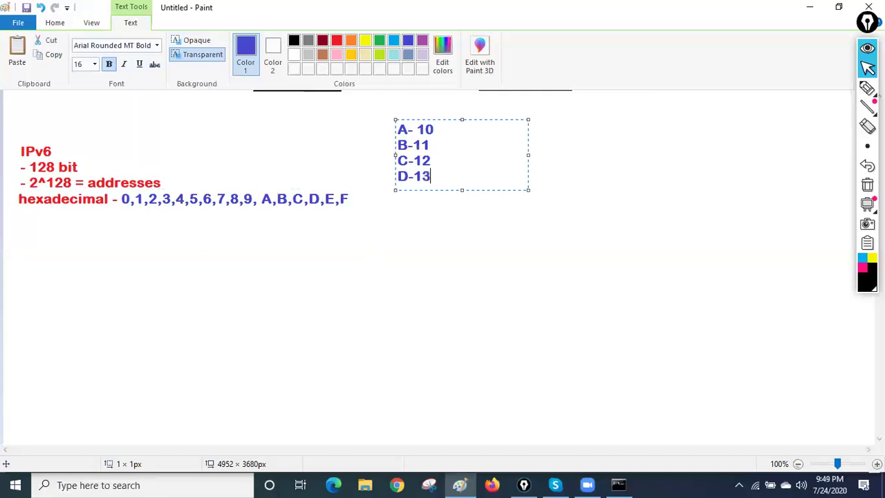
pyautogui.press('Return')
pyautogui.write('E-14')
pyautogui.press('Return')
pyautogui.write('F-15')
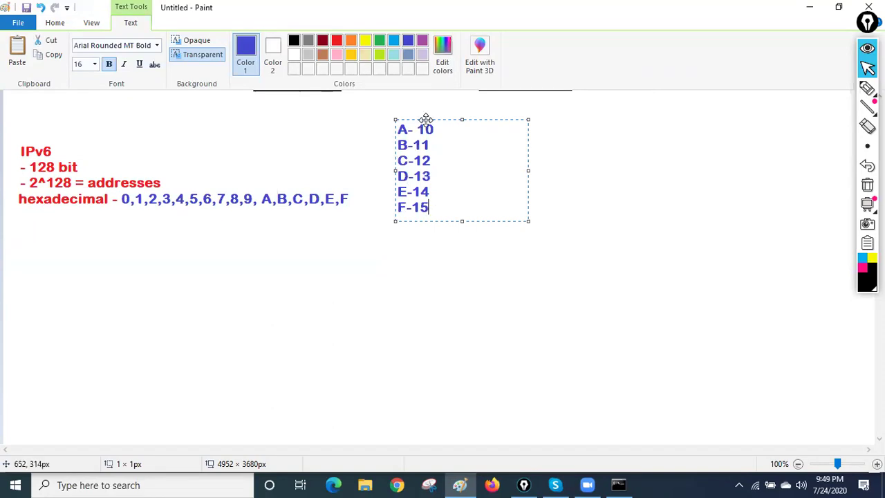
pyautogui.moveTo(424, 119); pyautogui.dragTo(425, 106)
pyautogui.click(426, 256)
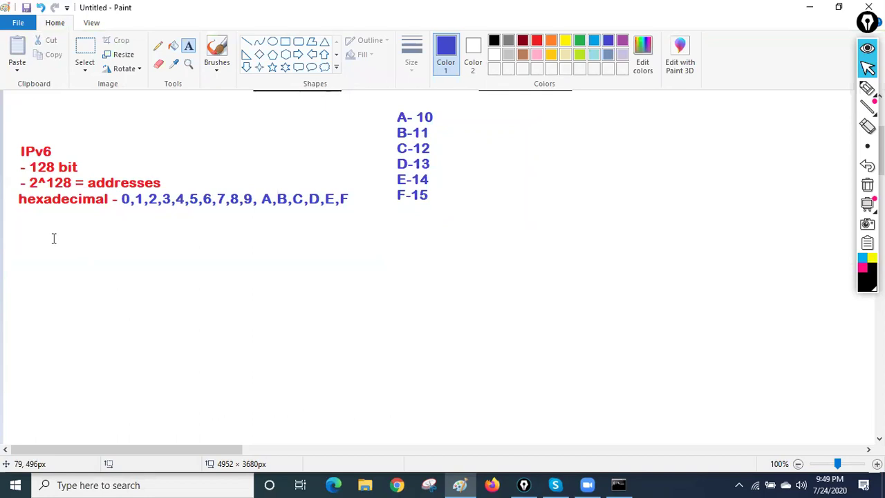
# Add the text "4bit = 2^4 = 16" below the hexadecimal line and highlight its "4bit" part
pyautogui.click(38, 220)
pyautogui.write('4BIT')
pyautogui.press('BackSpace')
pyautogui.press('BackSpace')
pyautogui.press('BackSpace')
pyautogui.write('bit ')
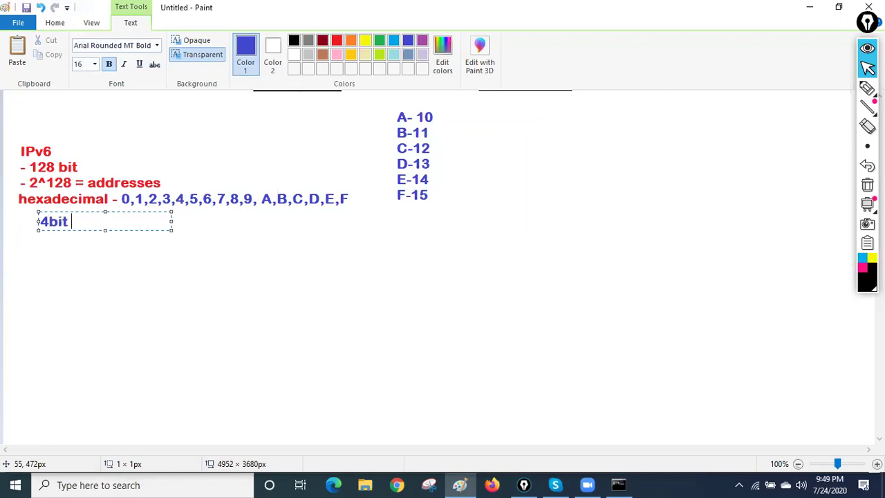
pyautogui.write('= 2^4 = 16')
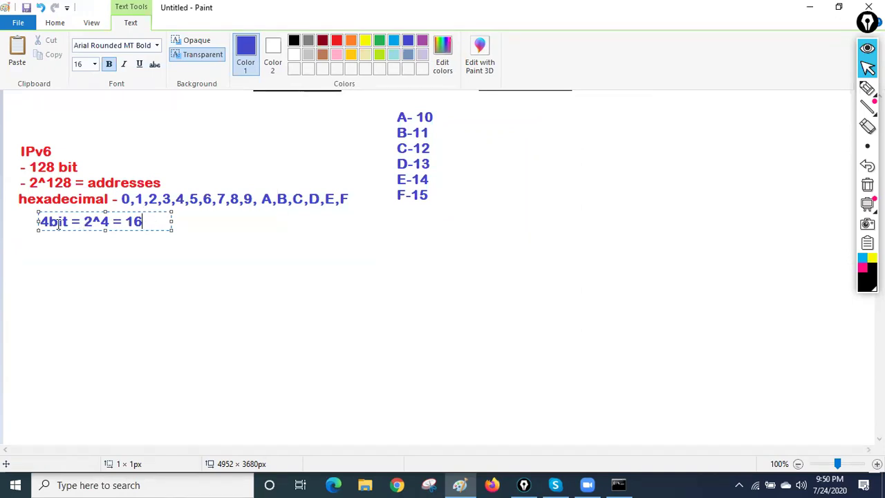
pyautogui.moveTo(69, 222); pyautogui.dragTo(39, 222)
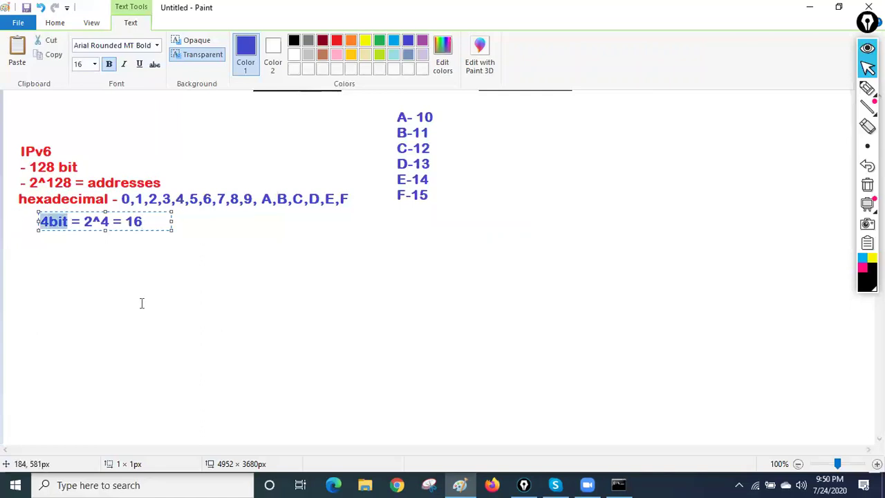
pyautogui.click(100, 276)
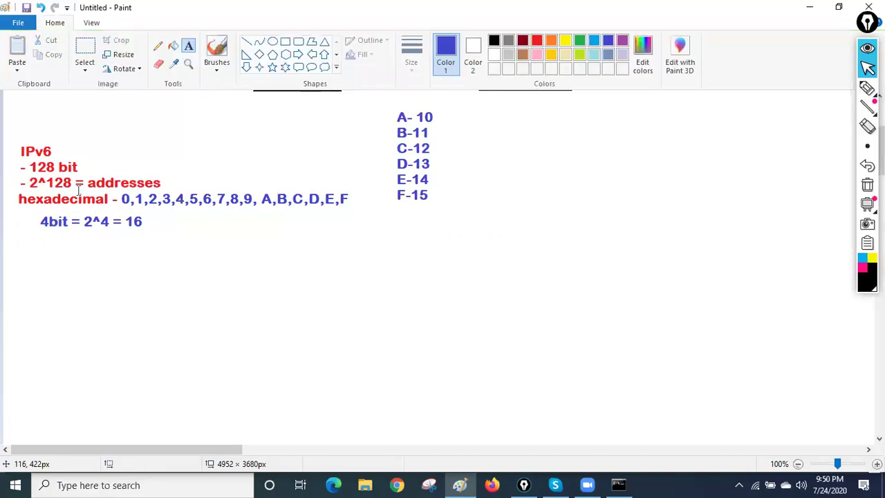
# Add an indigo text line "XXXX:XXXX:XXXX:XXXX:" below the 4bit calculation
pyautogui.click(22, 262)
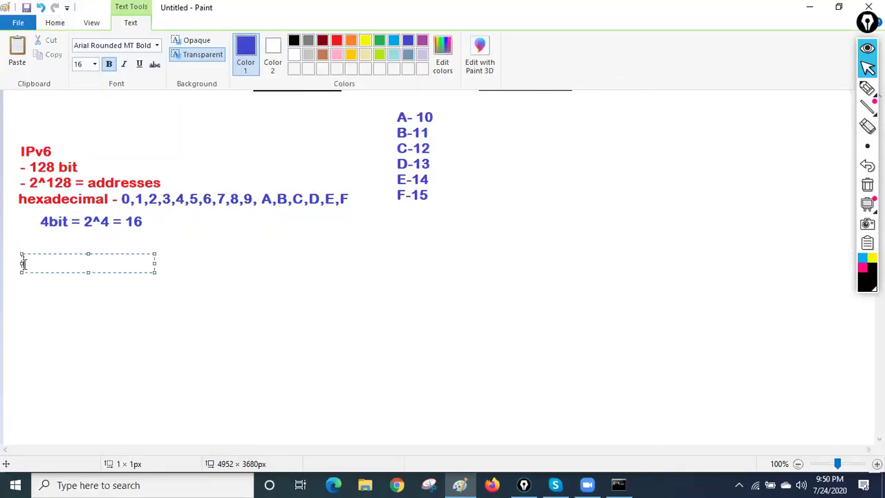
pyautogui.write('xxx')
pyautogui.press('BackSpace')
pyautogui.press('BackSpace')
pyautogui.press('BackSpace')
pyautogui.press('BackSpace')
pyautogui.write('XXXX:')
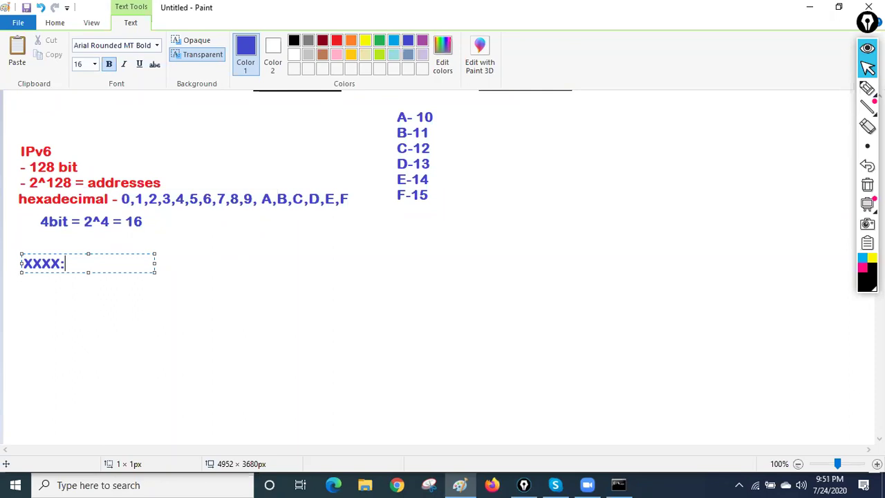
pyautogui.write('XXXX:XXXX:XXX')
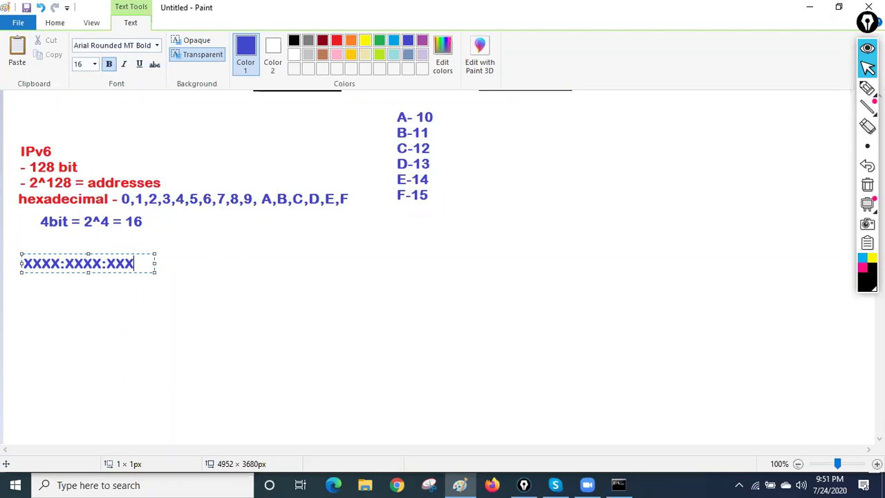
pyautogui.write('X:')
# Duplicate the four XXXX groups into eight colon-separated groups without a trailing colon, and widen the text box to fit one line
pyautogui.hotkey('ctrl', 'a')
pyautogui.hotkey('ctrl', 'c')
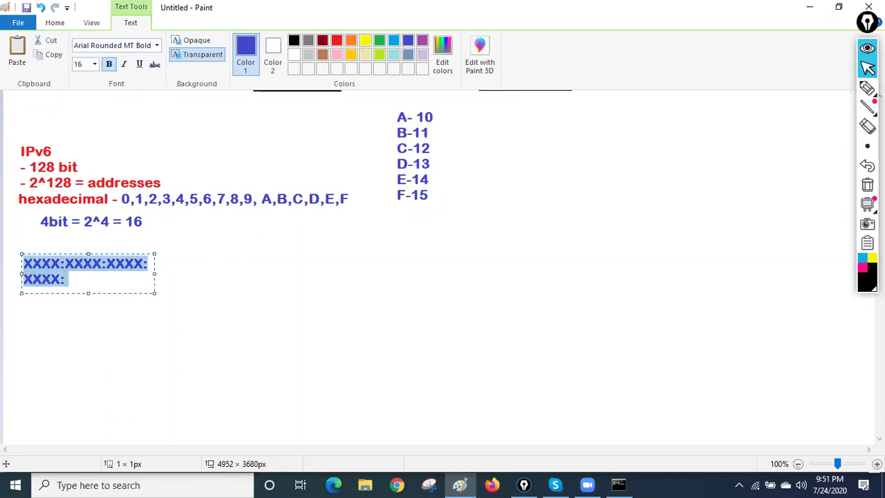
pyautogui.press('Right')
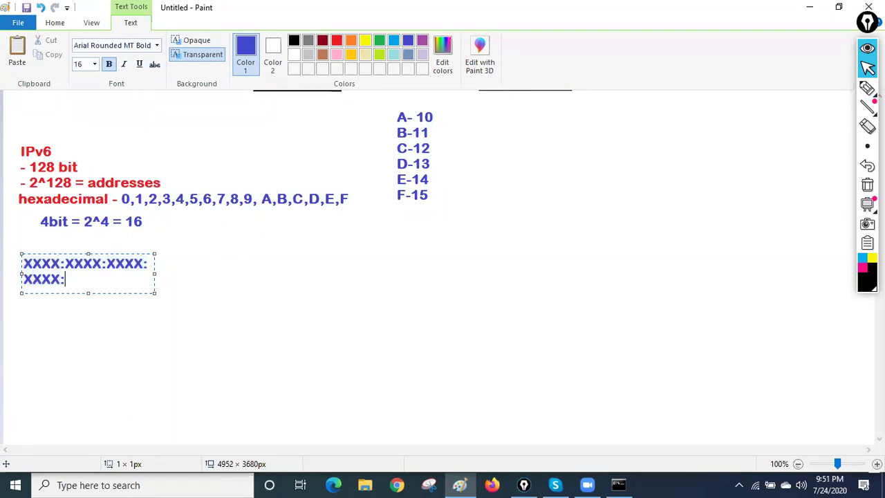
pyautogui.hotkey('ctrl', 'v')
pyautogui.press('BackSpace')
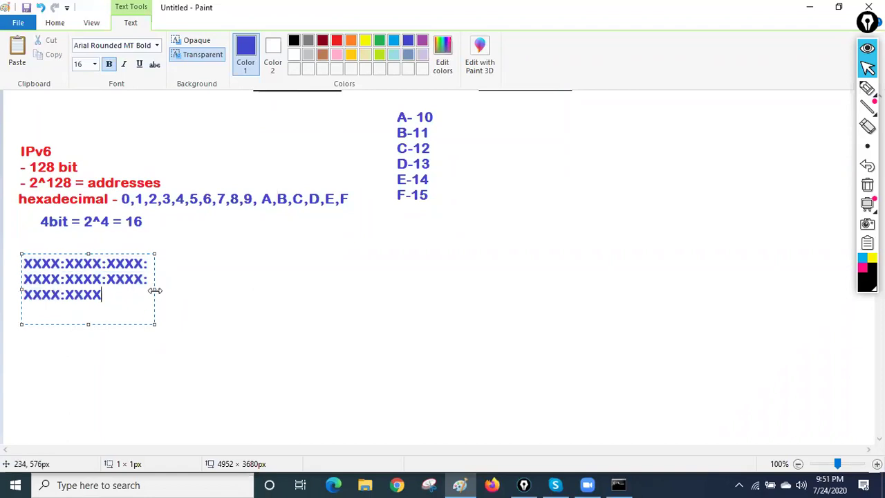
pyautogui.moveTo(155, 290); pyautogui.dragTo(666, 288)
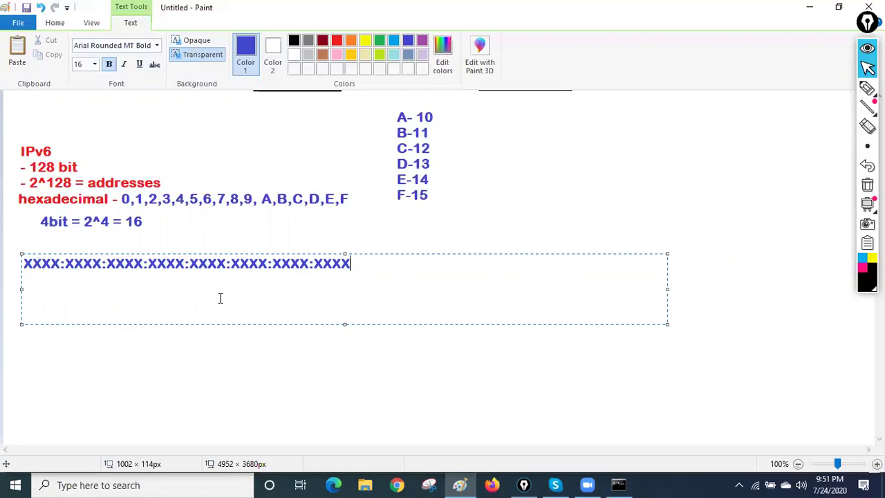
# Format the whole eight-group XXXX line in red at font size 18
pyautogui.moveTo(25, 263); pyautogui.dragTo(34, 263)
pyautogui.click(50, 283)
pyautogui.moveTo(403, 255); pyautogui.dragTo(76, 210)
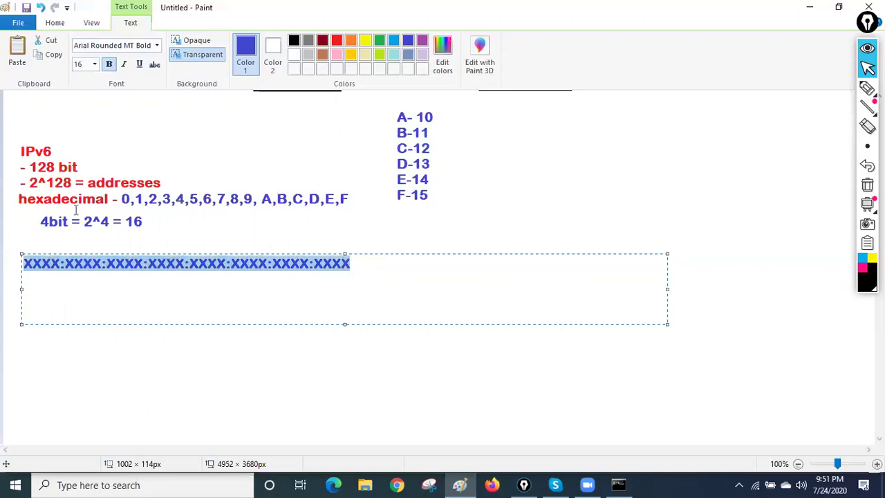
pyautogui.click(338, 41)
pyautogui.hotkey('ctrl', 'shift', '.')
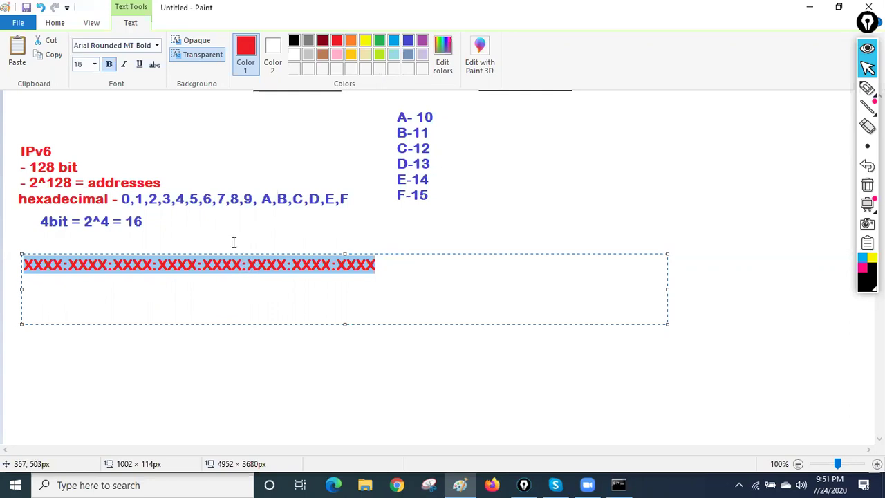
pyautogui.click(19, 282)
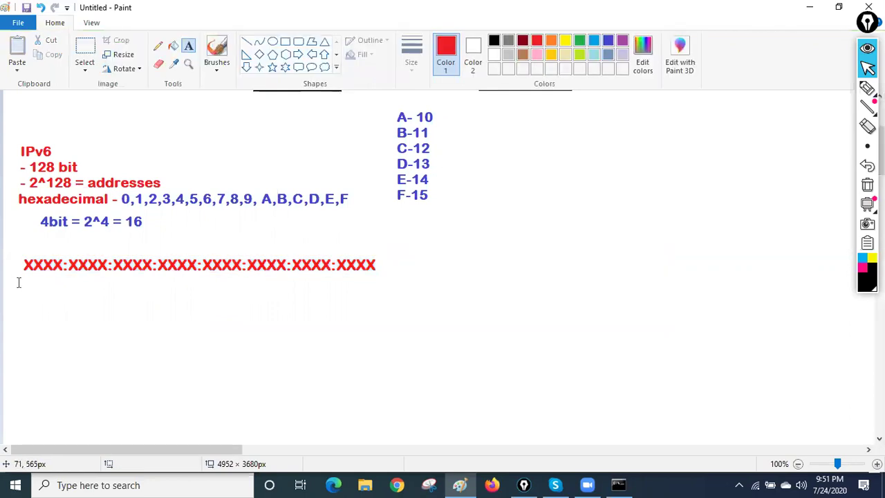
# Draw a green brush arrow connecting the first X of the address pattern to the "4bit" text
pyautogui.click(218, 46)
pyautogui.click(579, 40)
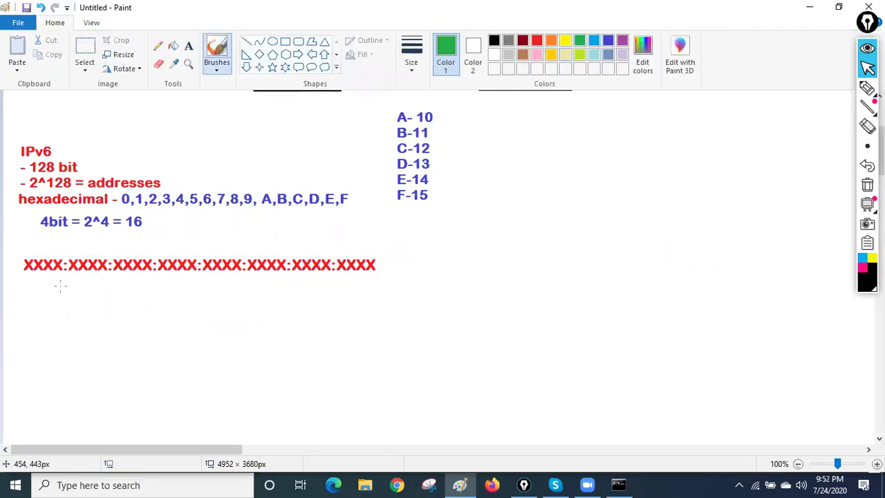
pyautogui.moveTo(27, 253); pyautogui.dragTo(27, 250)
pyautogui.hotkey('ctrl', 'z')
pyautogui.moveTo(26, 253)
pyautogui.mouseDown()
pyautogui.moveTo(46, 228)
pyautogui.moveTo(54, 235)
pyautogui.mouseUp()
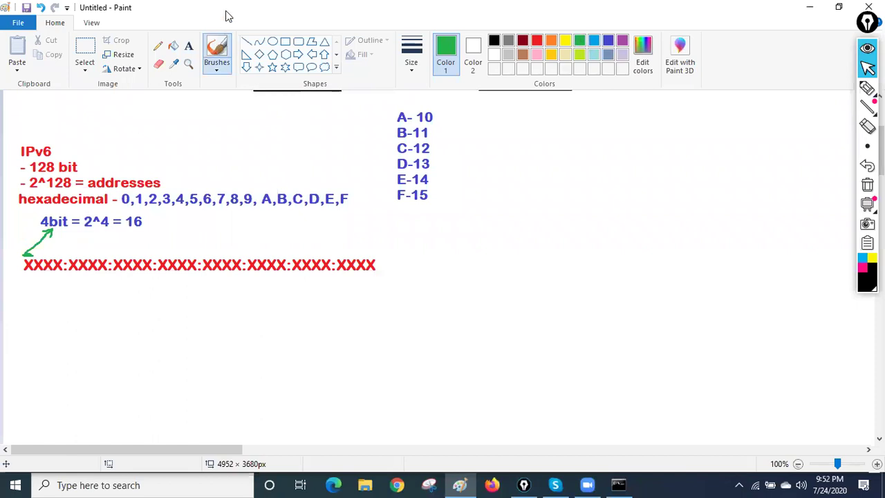
# Add the green text "2001:ABCD:1111:0000" directly below the XXXX pattern as the start of an example address
pyautogui.click(188, 46)
pyautogui.click(26, 286)
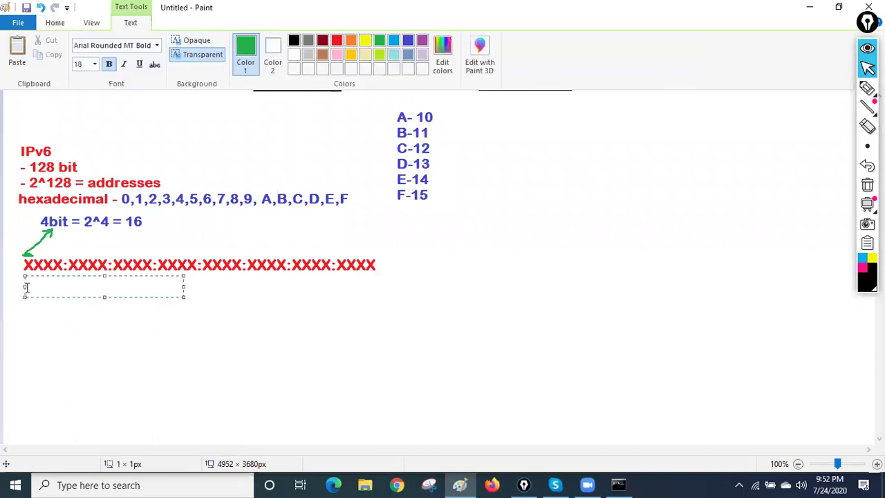
pyautogui.write('2001')
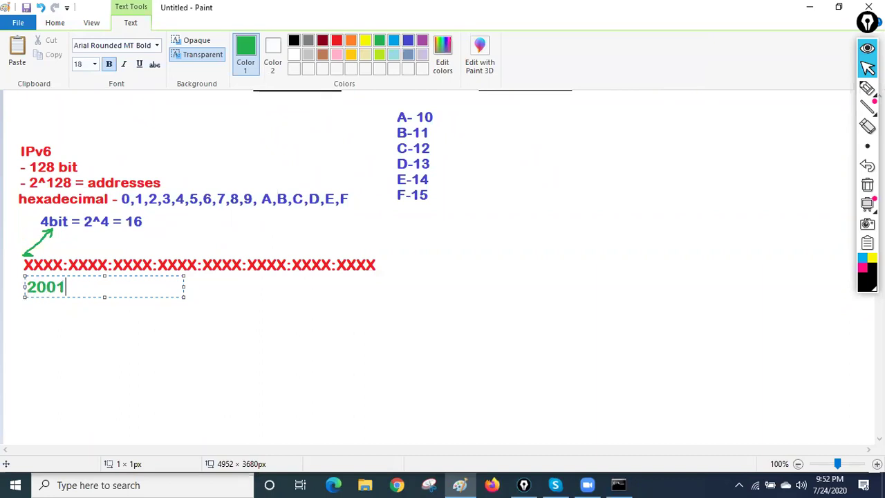
pyautogui.write(':ABCD')
pyautogui.write(':')
pyautogui.write('200')
pyautogui.press('BackSpace')
pyautogui.press('BackSpace')
pyautogui.press('BackSpace')
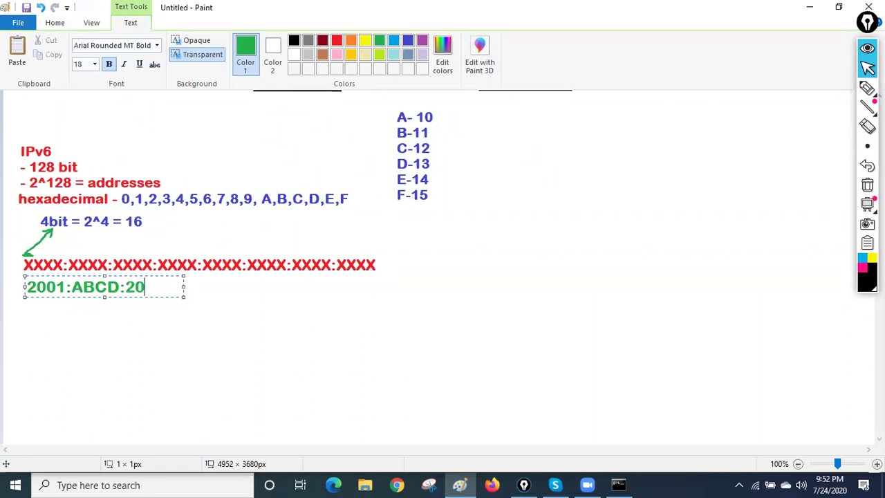
pyautogui.write('1111:0000')
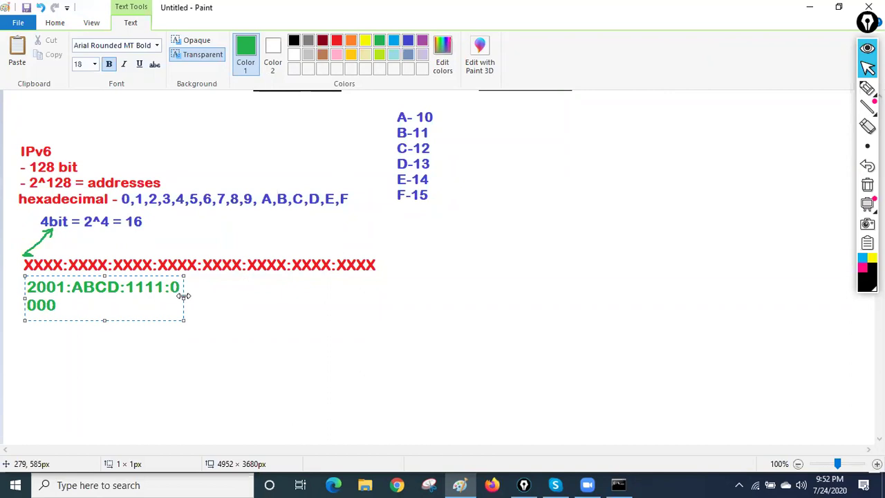
# Widen the example address's text box and complete the address with ":0000:0000:0000:100D"
pyautogui.moveTo(183, 296); pyautogui.dragTo(424, 297)
pyautogui.write(':00000')
pyautogui.press('BackSpace')
pyautogui.write(':')
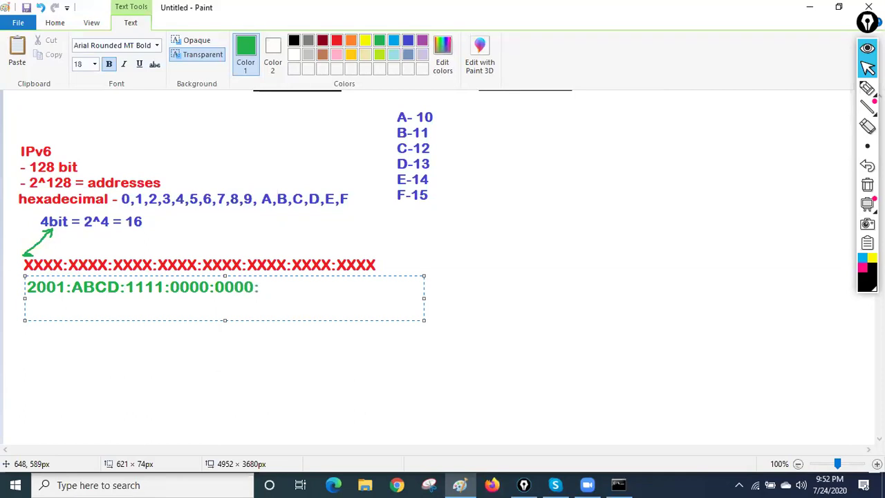
pyautogui.write('0000:')
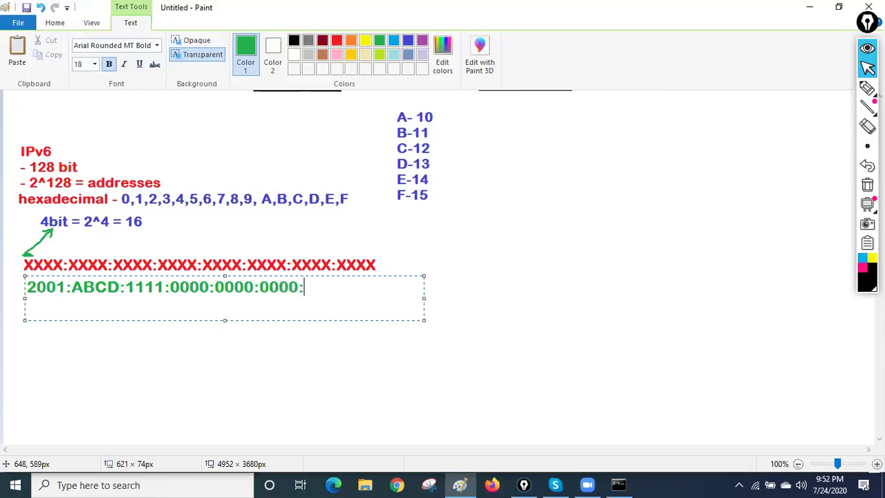
pyautogui.write('0000')
pyautogui.write(':')
pyautogui.write('100d')
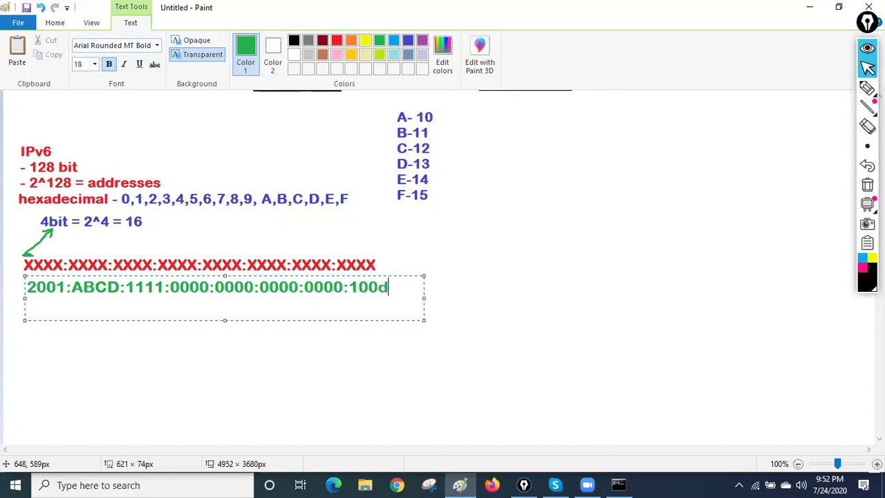
pyautogui.press('BackSpace')
pyautogui.write('D')
# Shift the example address slightly up and left, and replace its last group with "001D"
pyautogui.moveTo(245, 271); pyautogui.dragTo(236, 269)
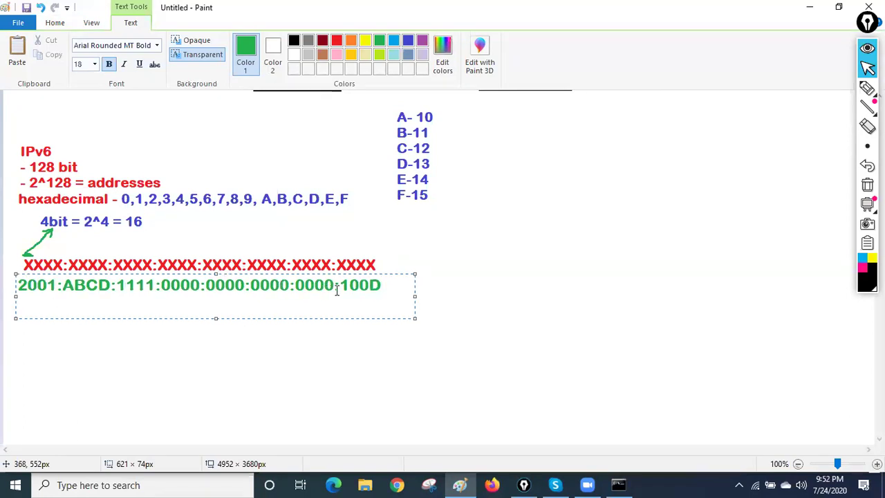
pyautogui.moveTo(339, 285); pyautogui.dragTo(381, 290)
pyautogui.write('001D')
# Recolor the entire example IPv6 address indigo
pyautogui.moveTo(392, 288); pyautogui.dragTo(3, 292)
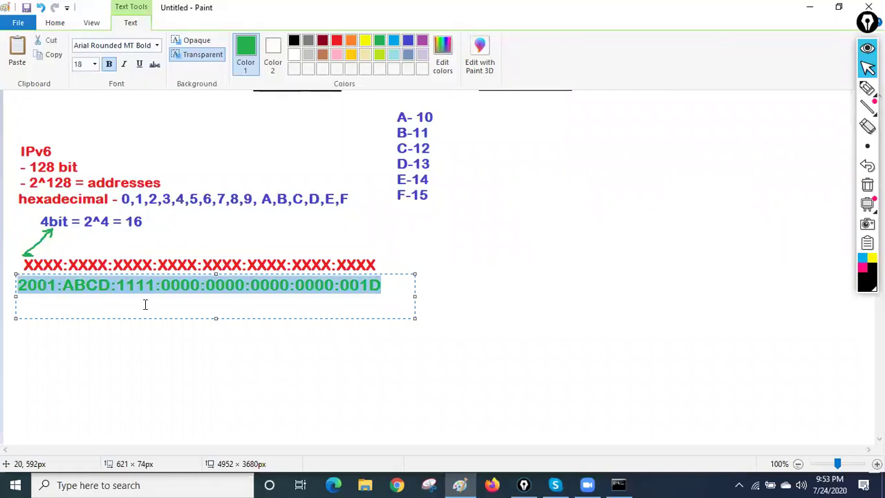
pyautogui.click(408, 40)
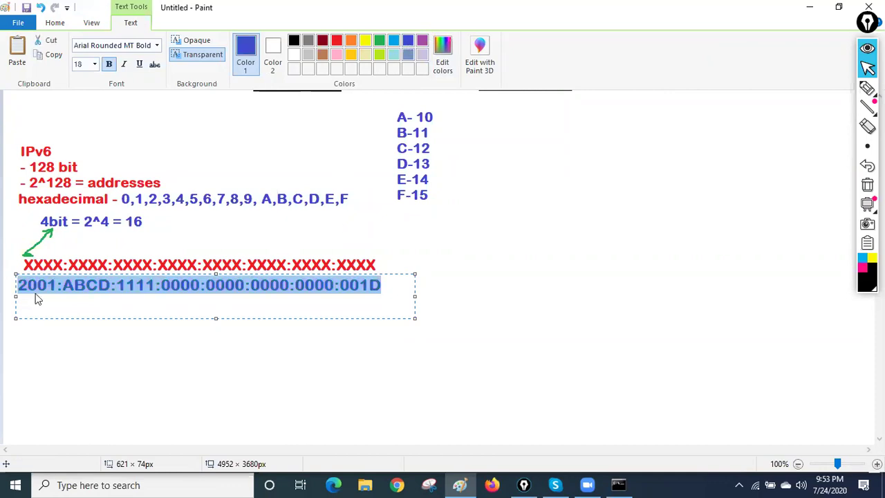
pyautogui.click(157, 372)
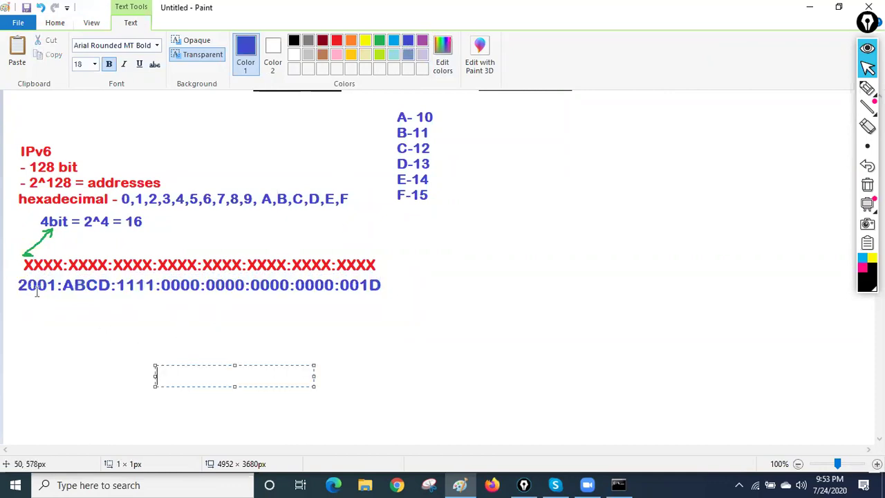
# Mark the leading digits of the 1111 group and the B-11 entry with the black annotation pen, and clear all the markings
pyautogui.click(866, 87)
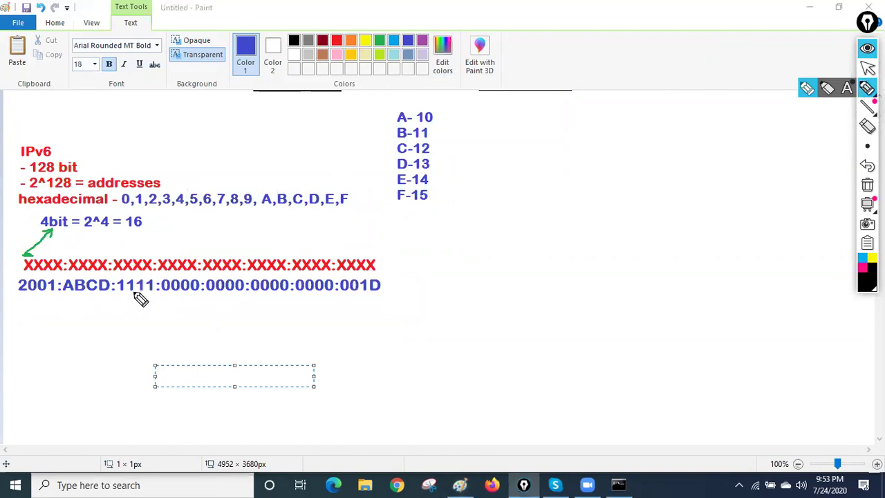
pyautogui.moveTo(119, 292); pyautogui.dragTo(137, 292)
pyautogui.moveTo(384, 142); pyautogui.dragTo(442, 142)
pyautogui.moveTo(130, 292); pyautogui.dragTo(126, 312)
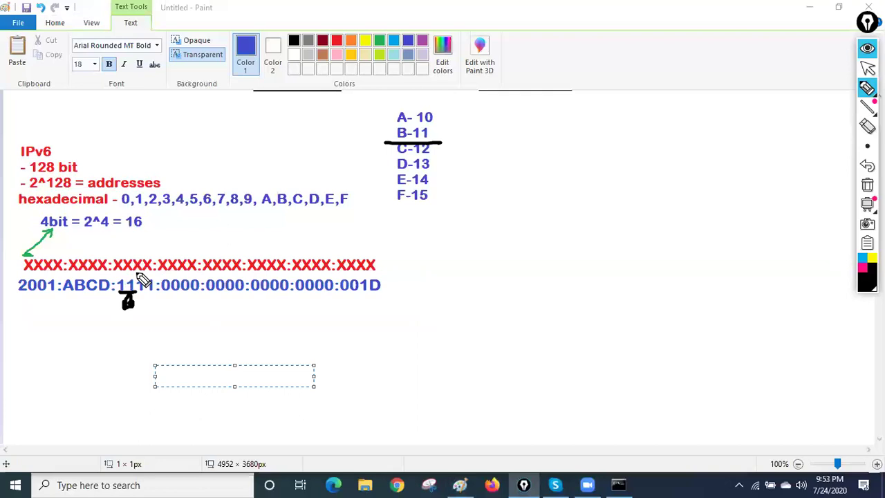
pyautogui.moveTo(120, 253); pyautogui.dragTo(142, 237)
pyautogui.moveTo(106, 303)
pyautogui.mouseDown()
pyautogui.moveTo(128, 293)
pyautogui.moveTo(96, 319)
pyautogui.mouseUp()
pyautogui.moveTo(123, 287)
pyautogui.mouseDown()
pyautogui.moveTo(117, 278)
pyautogui.moveTo(132, 283)
pyautogui.moveTo(121, 306)
pyautogui.moveTo(147, 278)
pyautogui.moveTo(132, 303)
pyautogui.moveTo(142, 283)
pyautogui.mouseUp()
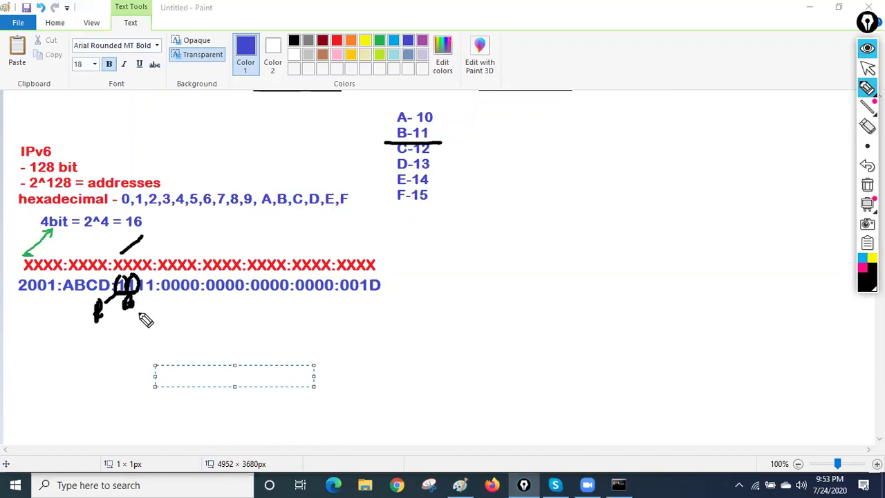
pyautogui.hotkey('ctrl', 'shift', 'c')
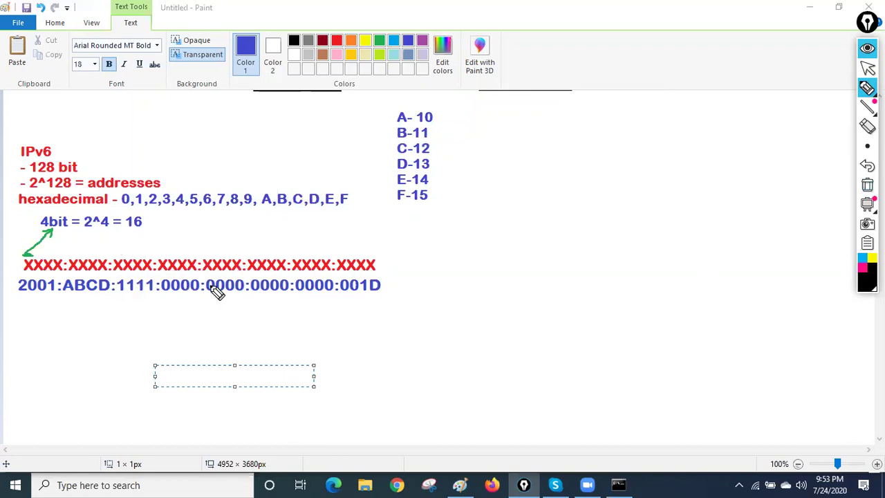
pyautogui.click(867, 67)
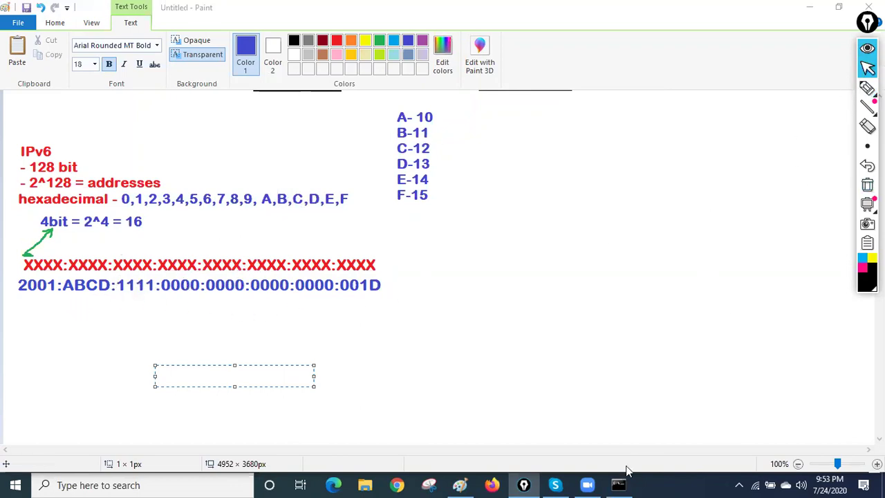
# Switch to Command Prompt and examine the groups and double colon of google.com's IPv6 address in the nslookup output, and return to Paint
pyautogui.click(618, 484)
pyautogui.moveTo(105, 389); pyautogui.dragTo(308, 395)
pyautogui.click(372, 394)
pyautogui.click(110, 391)
pyautogui.moveTo(113, 393); pyautogui.dragTo(249, 392)
pyautogui.click(228, 392)
pyautogui.click(262, 391)
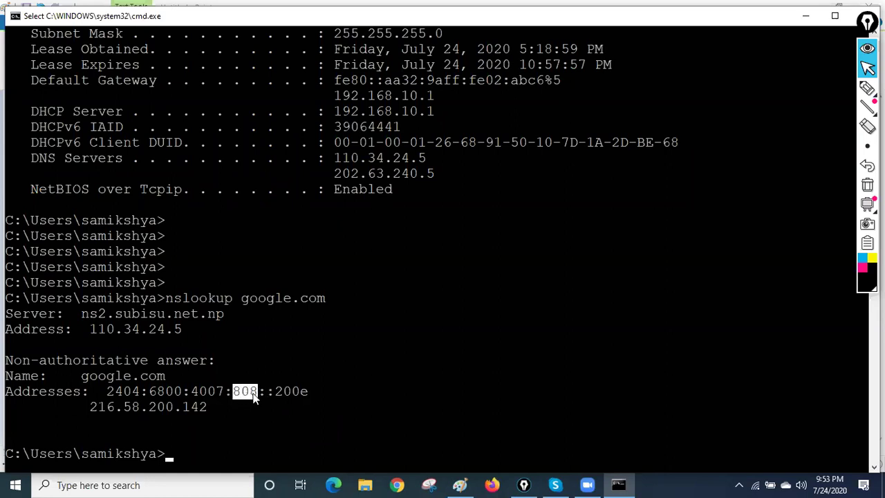
pyautogui.click(246, 411)
pyautogui.moveTo(264, 394); pyautogui.dragTo(272, 397)
pyautogui.click(278, 421)
pyautogui.moveTo(106, 391); pyautogui.dragTo(224, 391)
pyautogui.click(287, 393)
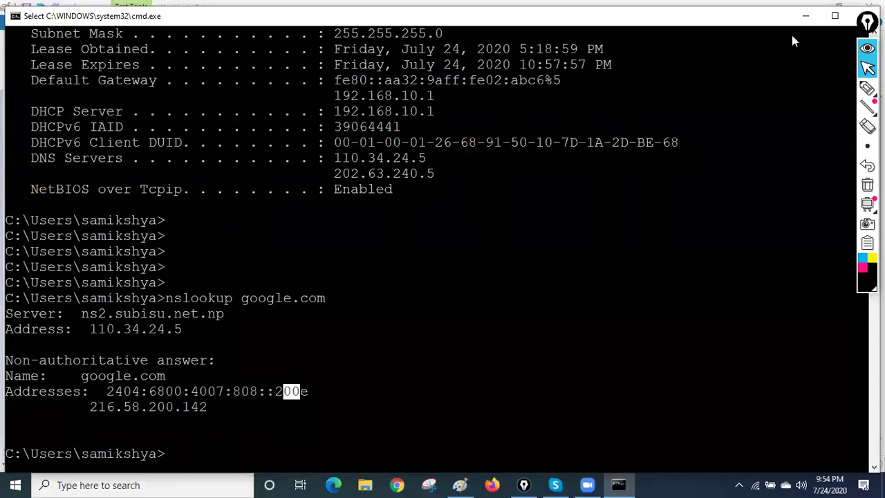
pyautogui.click(804, 15)
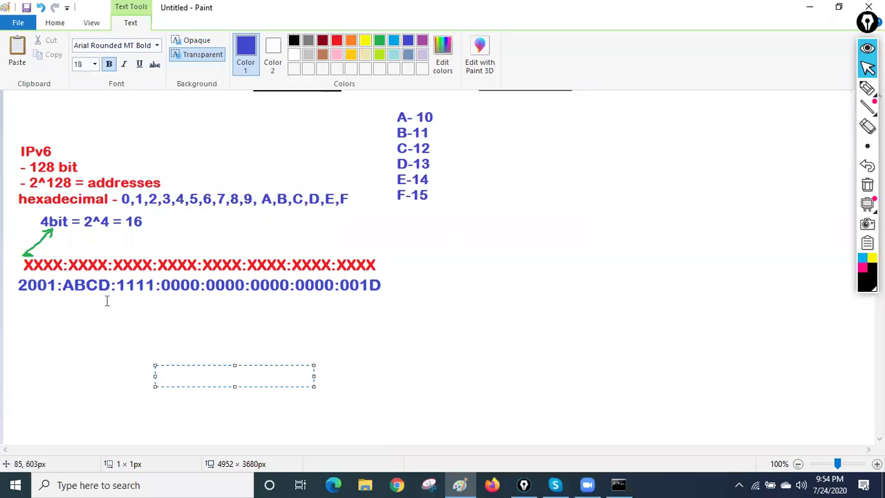
# Add the abbreviated address "2001:ABCD:1111::1D" below the full address, widening its text box to keep it on one line
pyautogui.click(69, 319)
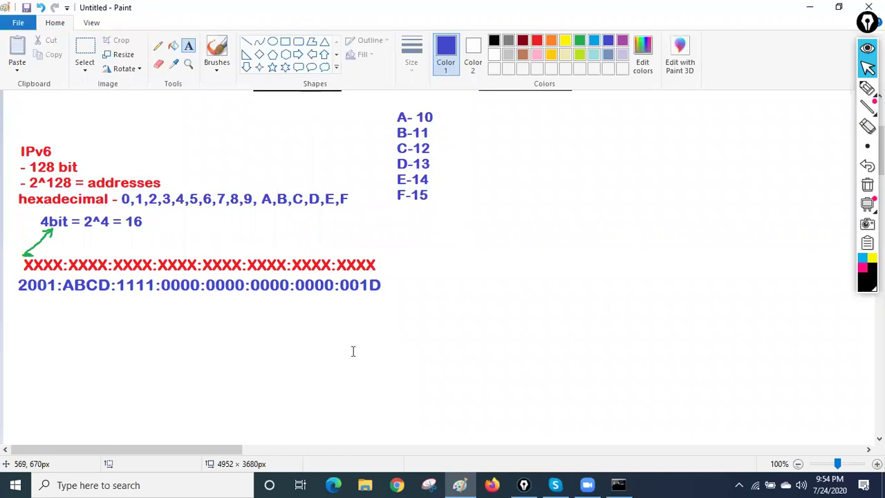
pyautogui.click(20, 307)
pyautogui.write('2001:ABCD:111!')
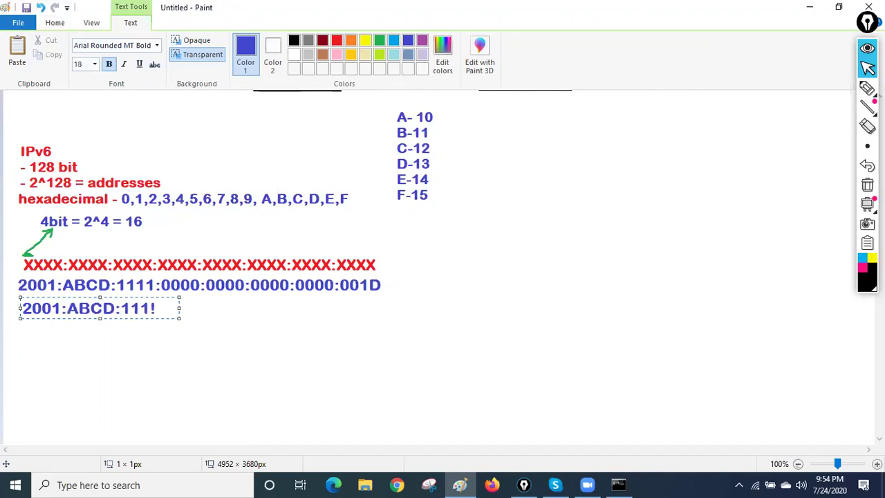
pyautogui.press('BackSpace')
pyautogui.write('1::1D')
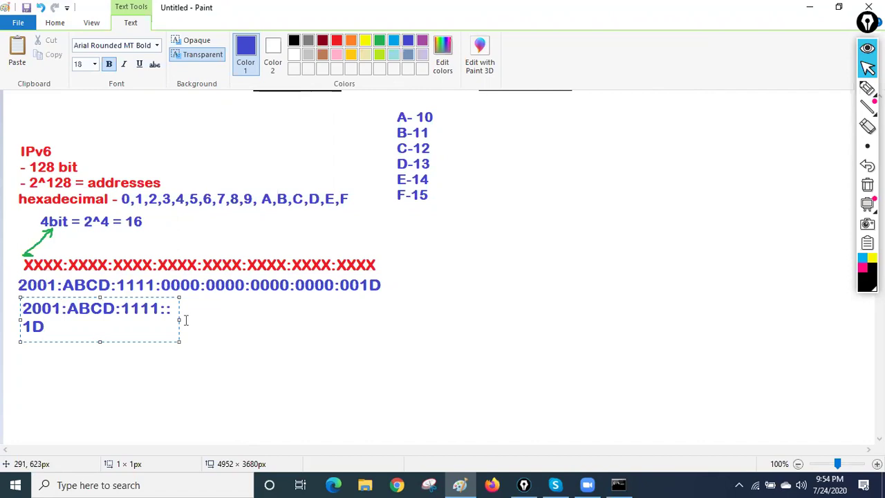
pyautogui.moveTo(180, 319); pyautogui.dragTo(378, 319)
pyautogui.moveTo(171, 308); pyautogui.dragTo(161, 308)
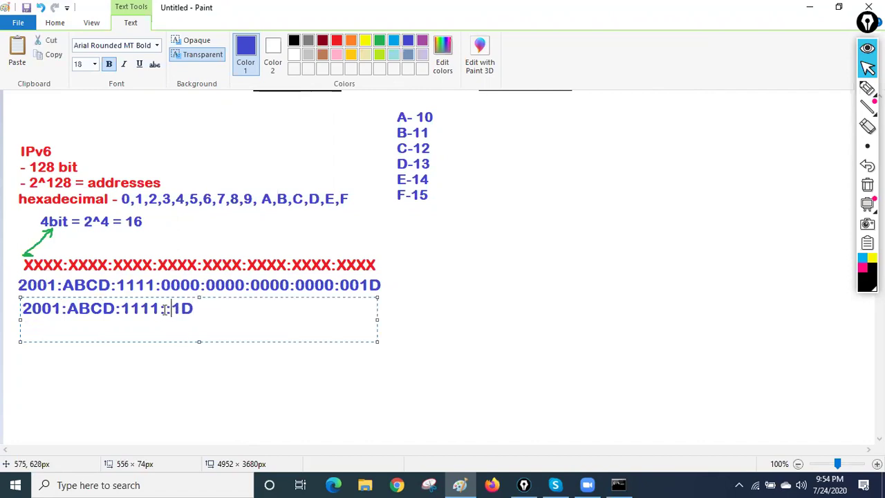
# Recolor the double colon of the abbreviated address red, and brush a red underline with an arrow from the four 0000 groups to it
pyautogui.click(337, 40)
pyautogui.click(183, 360)
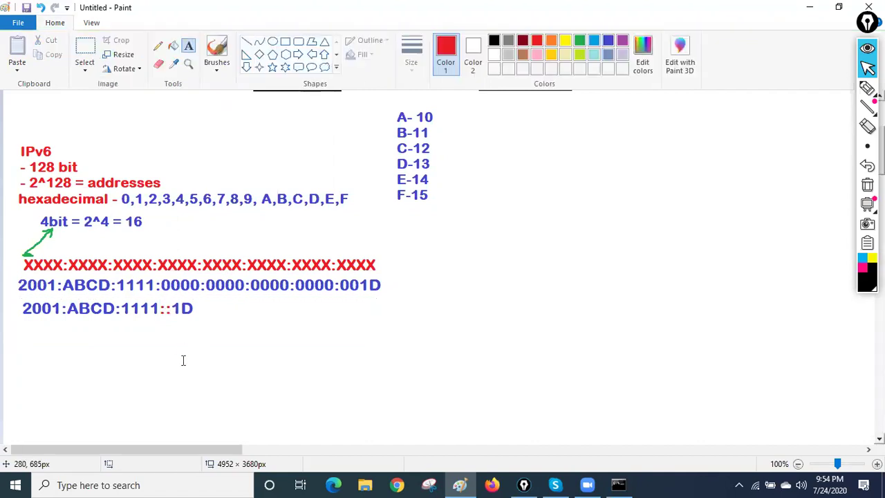
pyautogui.click(217, 49)
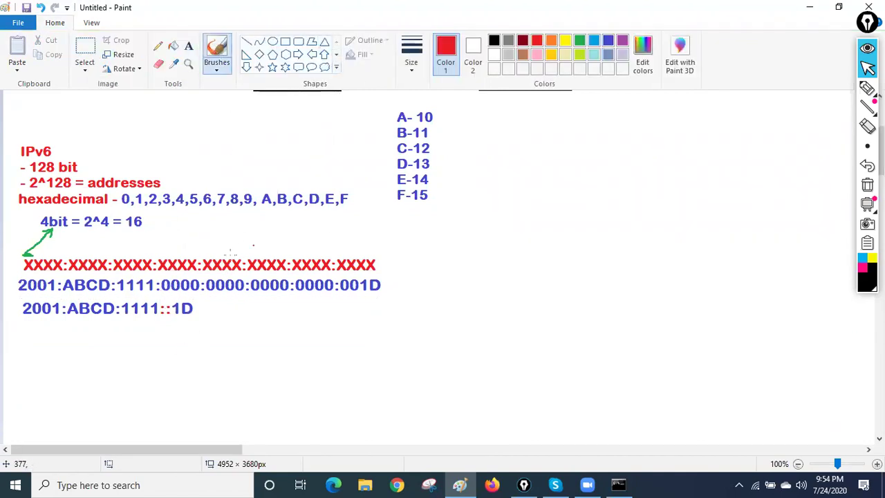
pyautogui.moveTo(162, 291); pyautogui.dragTo(335, 297)
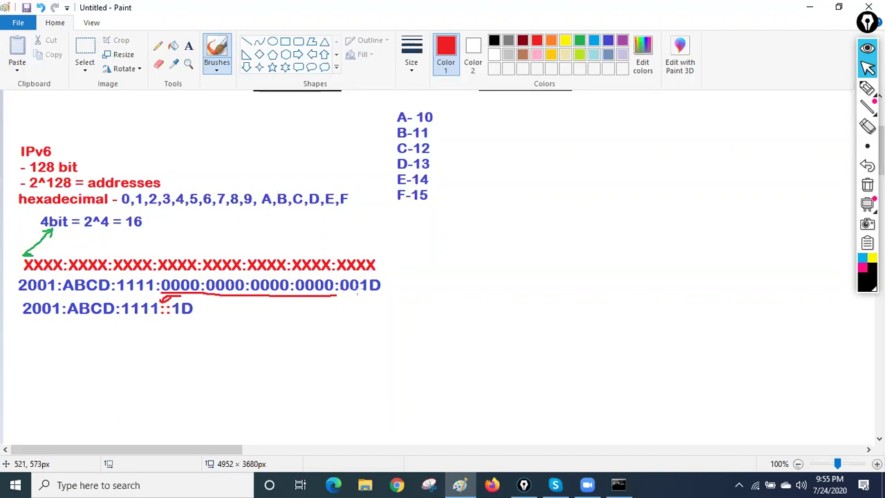
# Underline the leading zeros of 001D in orange, and add the orange notes "001D = 1D" and "1D00 = 1D00" below the addresses
pyautogui.click(551, 41)
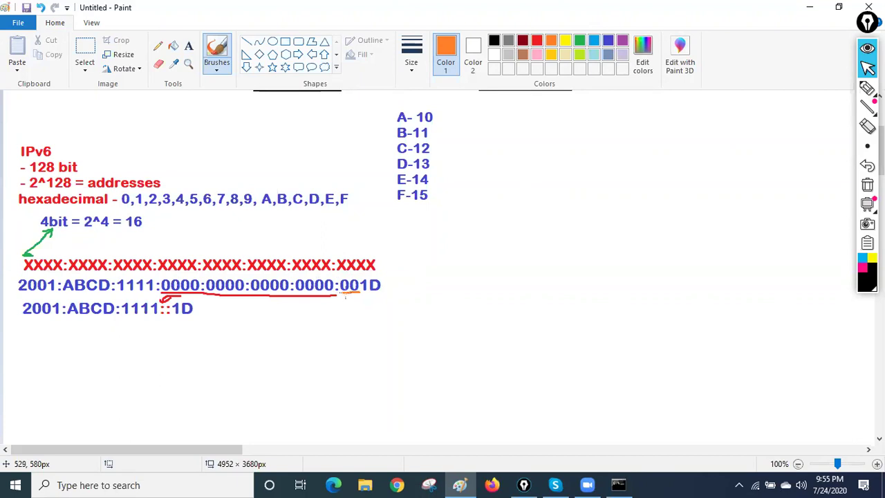
pyautogui.click(188, 46)
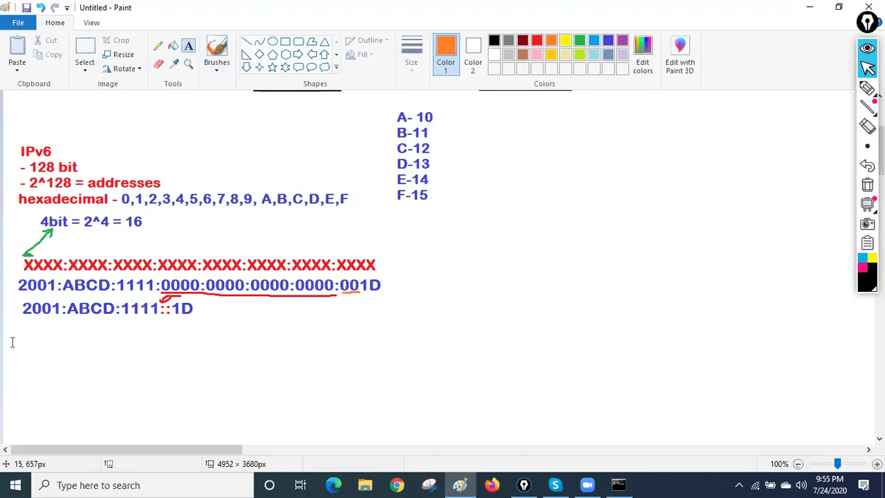
pyautogui.click(12, 341)
pyautogui.write('001D')
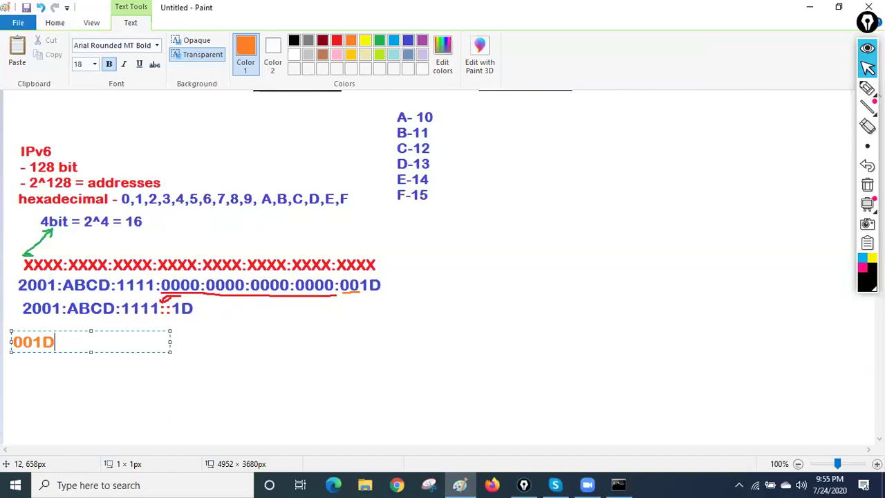
pyautogui.write(' = 1D')
pyautogui.press('Return')
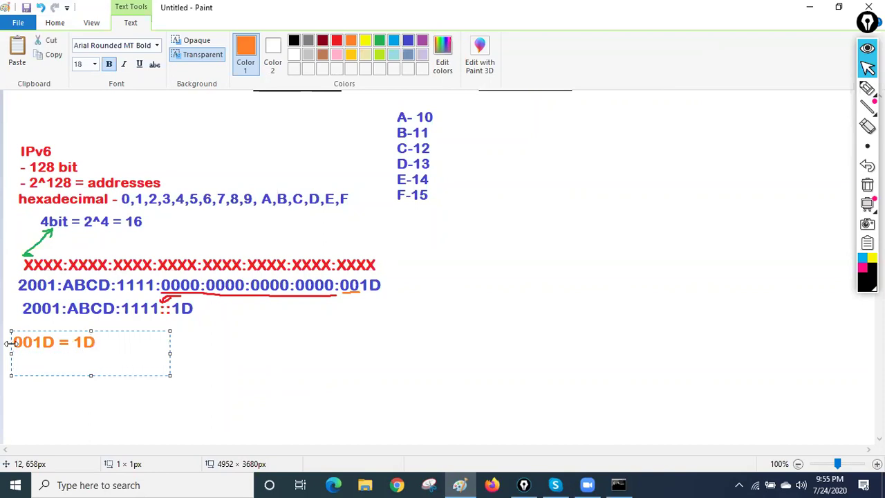
pyautogui.write('1D00 = 1')
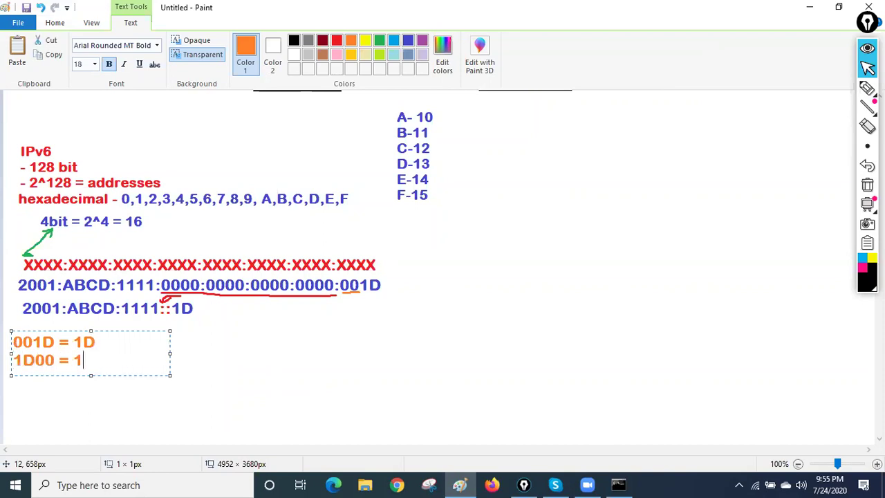
pyautogui.write('D00')
pyautogui.moveTo(92, 348); pyautogui.dragTo(6, 341)
pyautogui.click(121, 343)
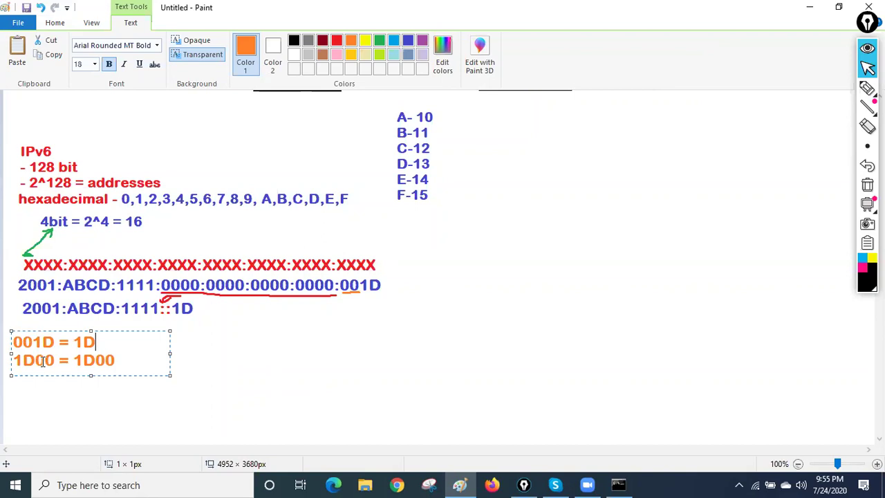
pyautogui.click(197, 365)
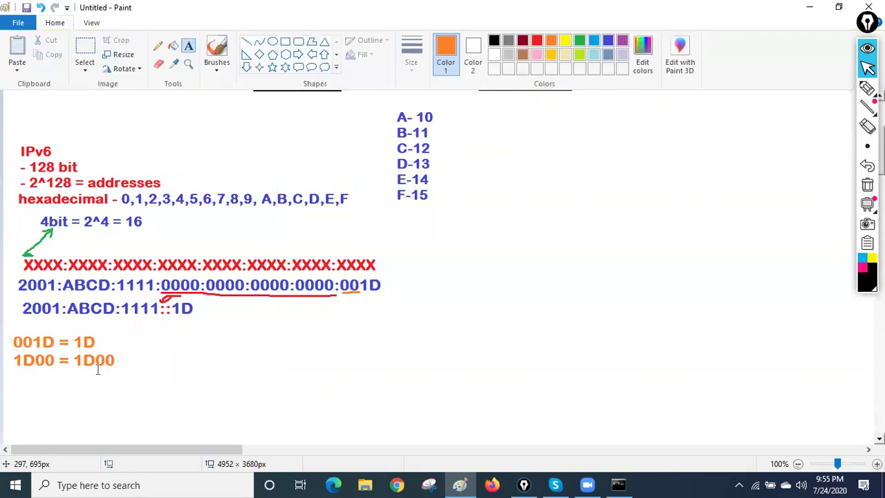
# Strike out the 1111 groups' leading digits with the black annotation pen, handwrite 0001, 1 and a crossed-out 1000, and clear the markings
pyautogui.click(866, 87)
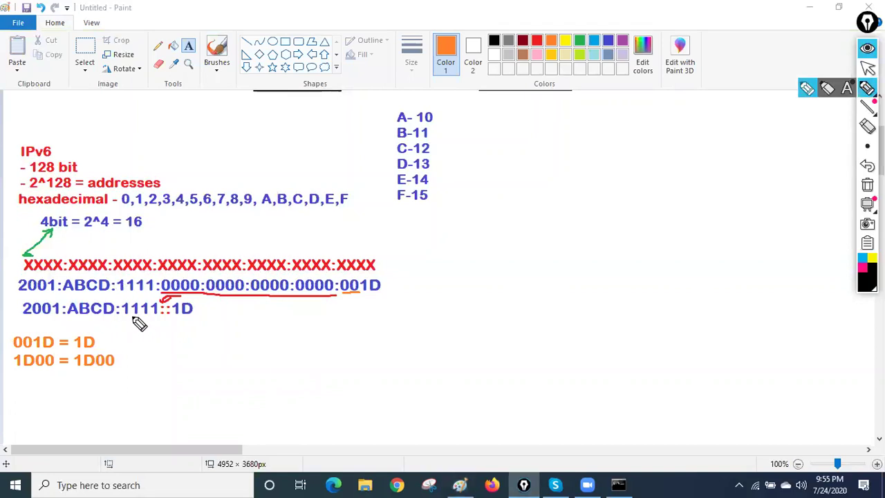
pyautogui.moveTo(119, 285)
pyautogui.mouseDown()
pyautogui.moveTo(142, 285)
pyautogui.moveTo(156, 309)
pyautogui.moveTo(139, 340)
pyautogui.moveTo(172, 333)
pyautogui.moveTo(177, 344)
pyautogui.moveTo(168, 378)
pyautogui.moveTo(185, 375)
pyautogui.moveTo(170, 425)
pyautogui.moveTo(213, 404)
pyautogui.moveTo(249, 400)
pyautogui.mouseUp()
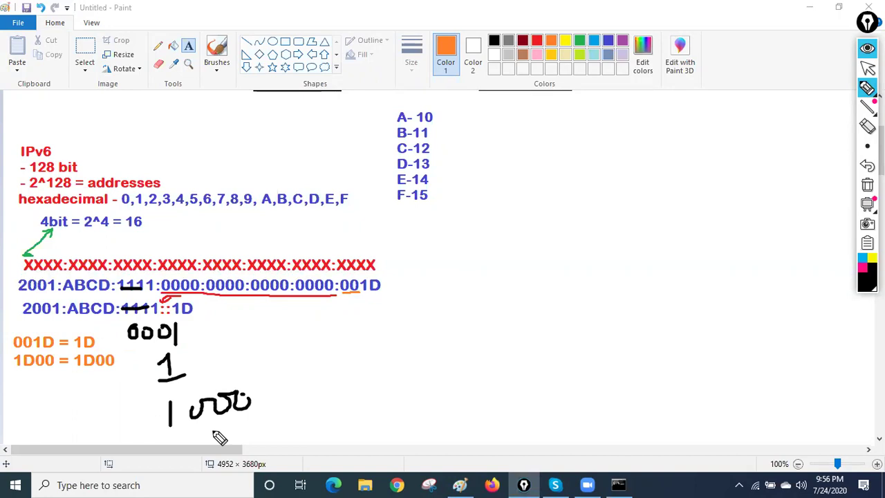
pyautogui.moveTo(143, 420); pyautogui.dragTo(250, 394)
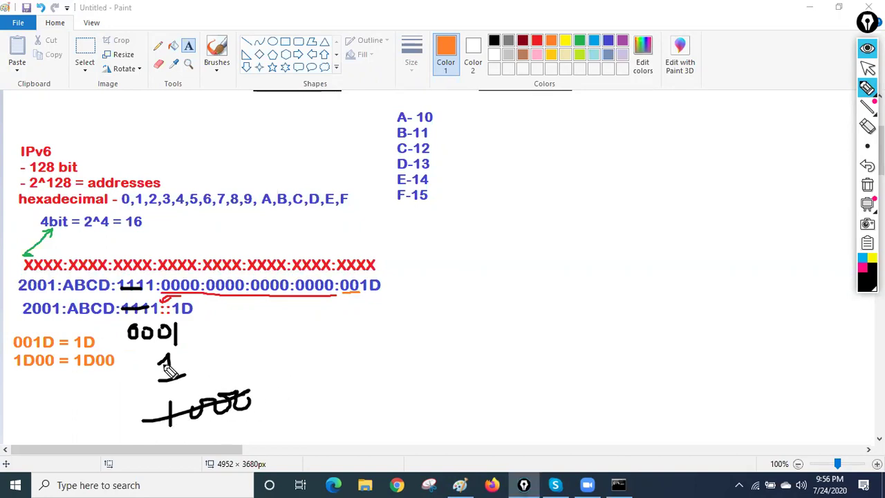
pyautogui.moveTo(178, 362); pyautogui.dragTo(196, 355)
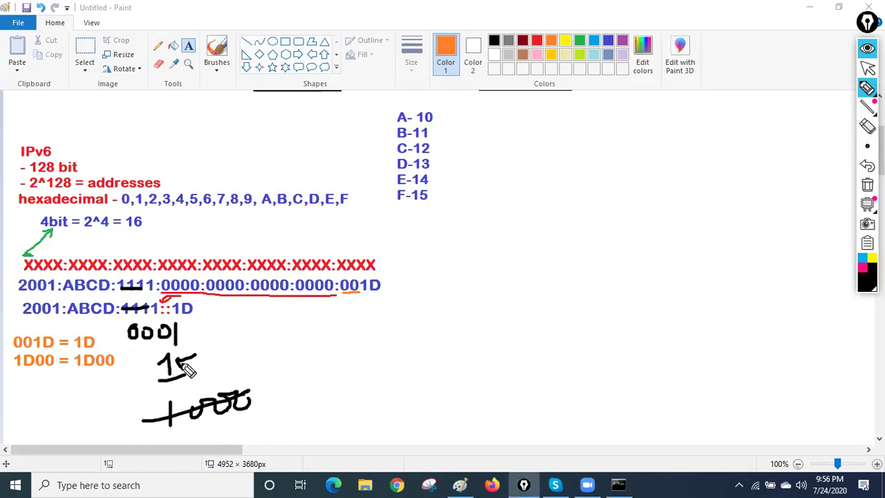
pyautogui.click(867, 184)
pyautogui.click(867, 67)
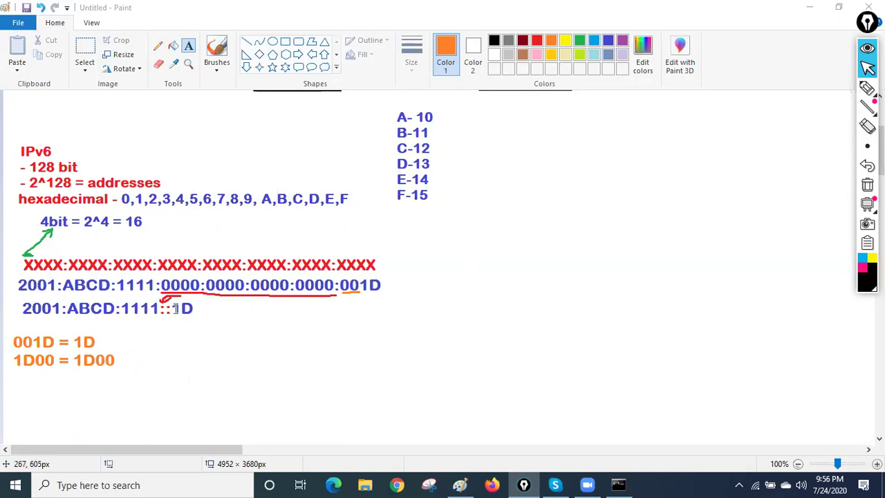
# Mark ones over the second 0000 group's outer digits and handwrite "2001:ABCD:1111::1001::1D" in black with the annotation pen
pyautogui.click(866, 87)
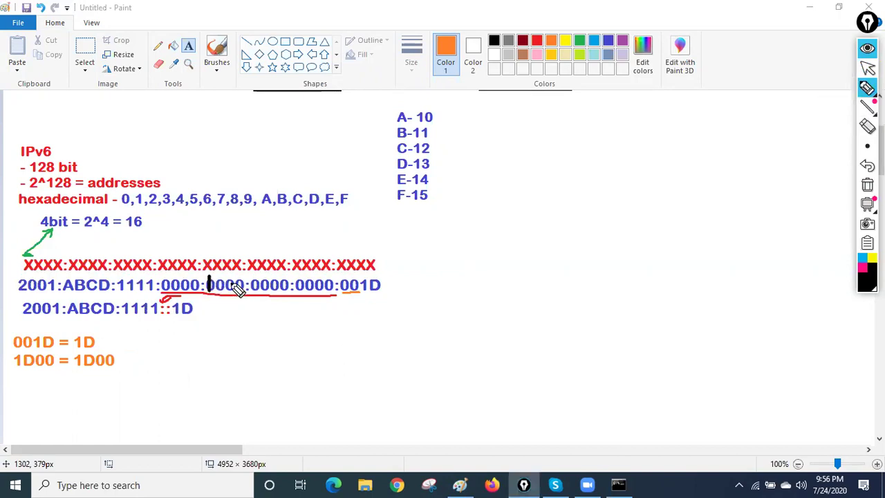
pyautogui.moveTo(238, 278); pyautogui.dragTo(238, 291)
pyautogui.moveTo(152, 355)
pyautogui.mouseDown()
pyautogui.moveTo(154, 380)
pyautogui.moveTo(206, 360)
pyautogui.mouseUp()
pyautogui.moveTo(210, 350); pyautogui.dragTo(211, 365)
pyautogui.click(230, 354)
pyautogui.click(231, 367)
pyautogui.moveTo(246, 337)
pyautogui.mouseDown()
pyautogui.moveTo(246, 358)
pyautogui.moveTo(286, 354)
pyautogui.mouseUp()
pyautogui.moveTo(308, 333); pyautogui.dragTo(307, 353)
pyautogui.moveTo(307, 330); pyautogui.dragTo(308, 353)
pyautogui.click(335, 326)
pyautogui.click(342, 340)
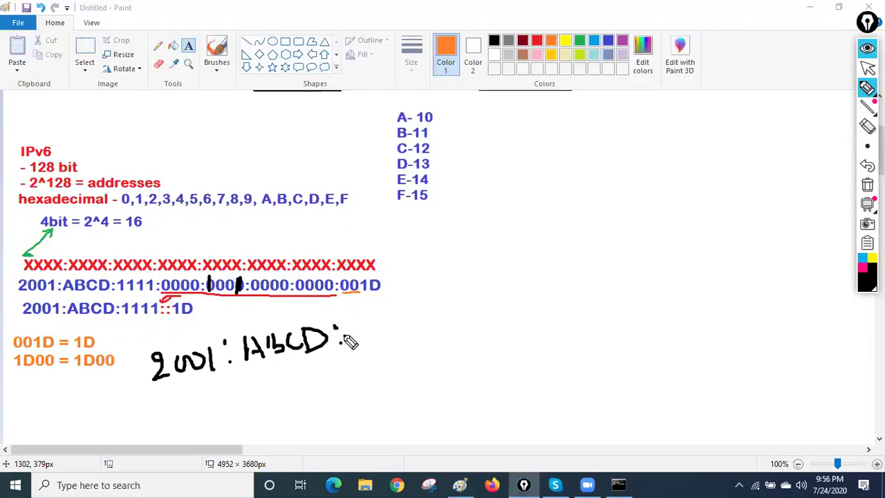
pyautogui.moveTo(347, 322)
pyautogui.mouseDown()
pyautogui.moveTo(356, 338)
pyautogui.moveTo(367, 333)
pyautogui.mouseUp()
pyautogui.moveTo(368, 311)
pyautogui.mouseDown()
pyautogui.moveTo(376, 329)
pyautogui.moveTo(388, 328)
pyautogui.mouseUp()
pyautogui.click(393, 302)
pyautogui.click(406, 319)
pyautogui.click(411, 295)
pyautogui.click(423, 310)
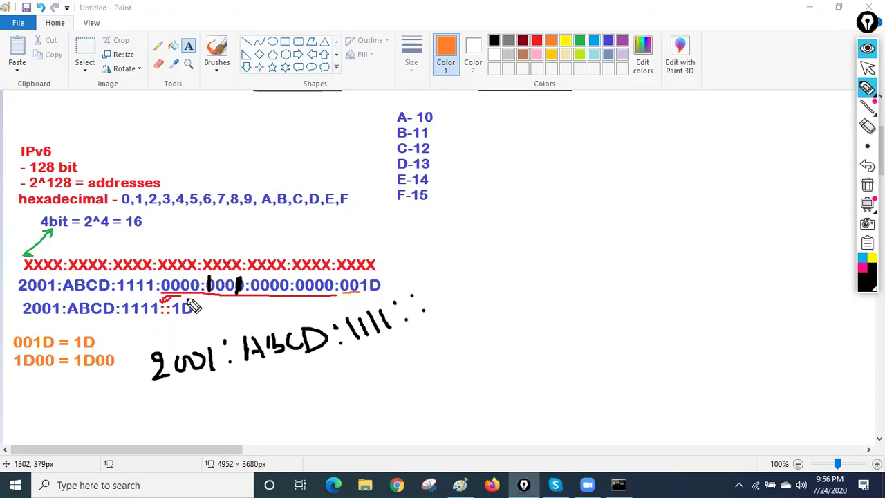
pyautogui.moveTo(426, 284)
pyautogui.mouseDown()
pyautogui.moveTo(438, 306)
pyautogui.moveTo(458, 274)
pyautogui.mouseUp()
pyautogui.moveTo(474, 266); pyautogui.dragTo(481, 284)
pyautogui.click(482, 261)
pyautogui.click(498, 279)
pyautogui.click(500, 254)
pyautogui.click(514, 268)
pyautogui.moveTo(524, 245)
pyautogui.mouseDown()
pyautogui.moveTo(526, 253)
pyautogui.moveTo(555, 250)
pyautogui.moveTo(548, 261)
pyautogui.mouseUp()
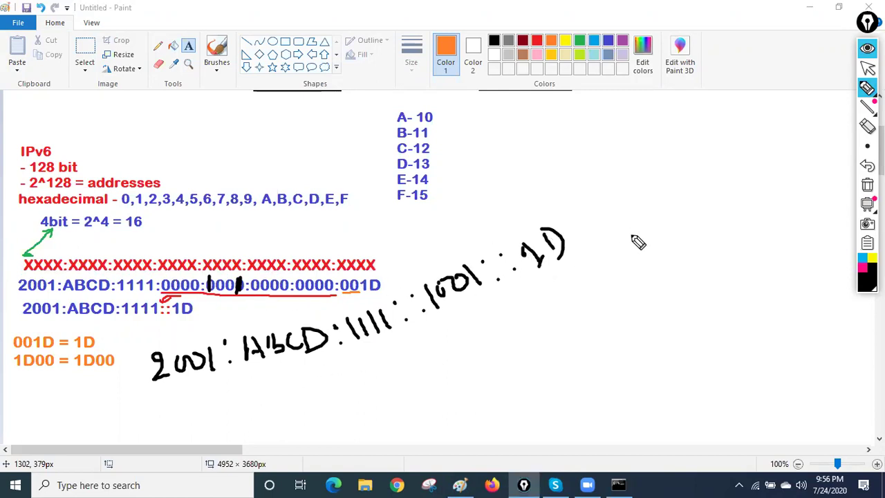
# Underline both double colons of the handwritten address in pink, write a 0 in the first one, and clear all annotations
pyautogui.click(862, 268)
pyautogui.moveTo(507, 287); pyautogui.dragTo(523, 277)
pyautogui.moveTo(415, 330); pyautogui.dragTo(425, 320)
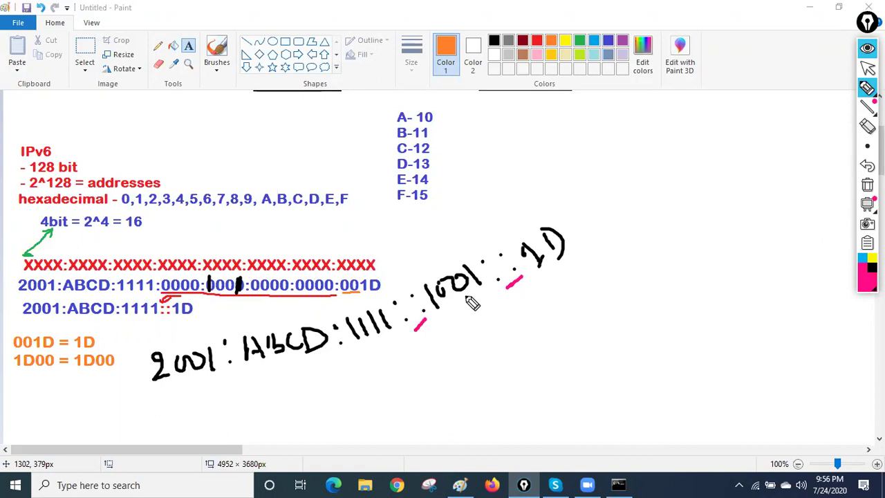
pyautogui.click(403, 298)
pyautogui.moveTo(405, 304); pyautogui.dragTo(413, 314)
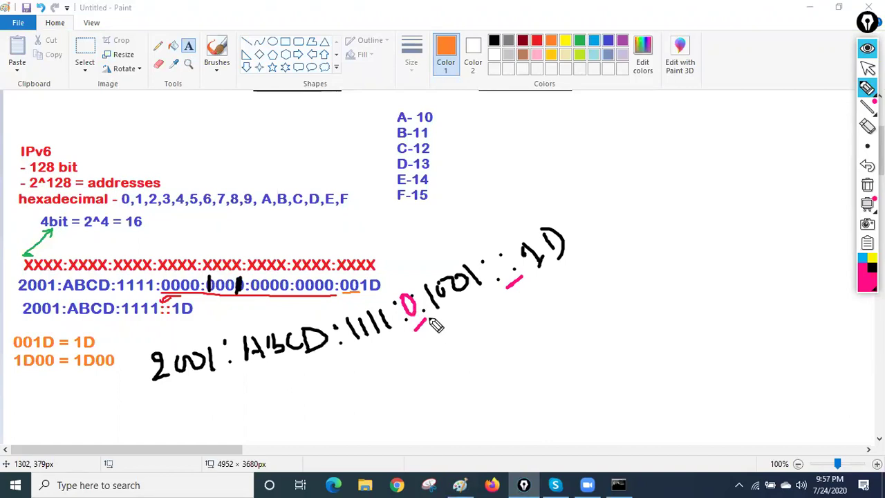
pyautogui.click(866, 185)
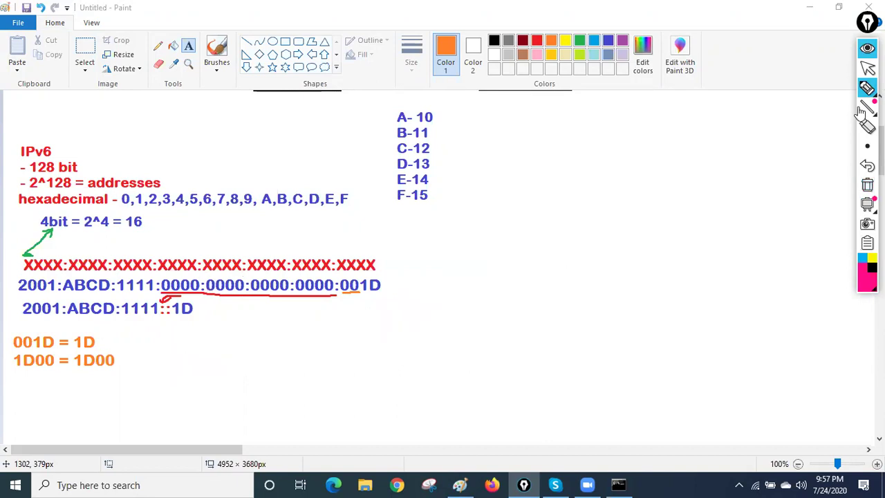
pyautogui.click(866, 67)
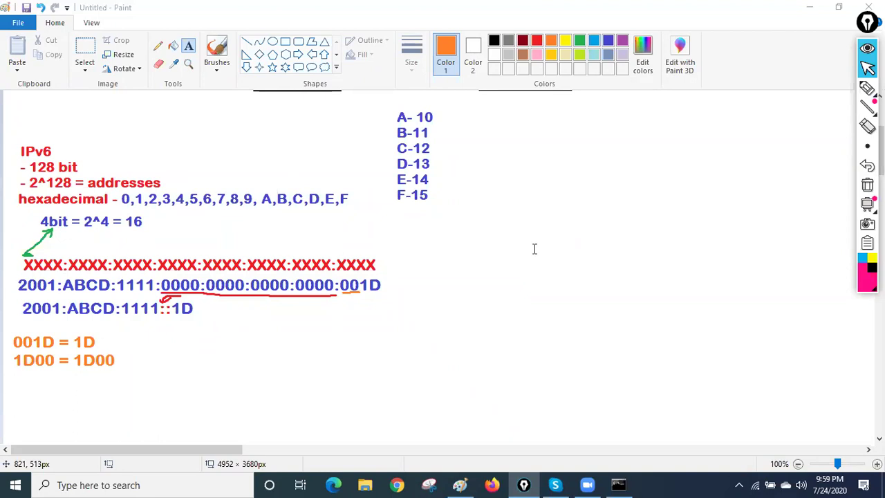
# Add orange "/128" beside the XXXX address pattern and orange "/64" beside the full example address
pyautogui.click(409, 257)
pyautogui.write('/128')
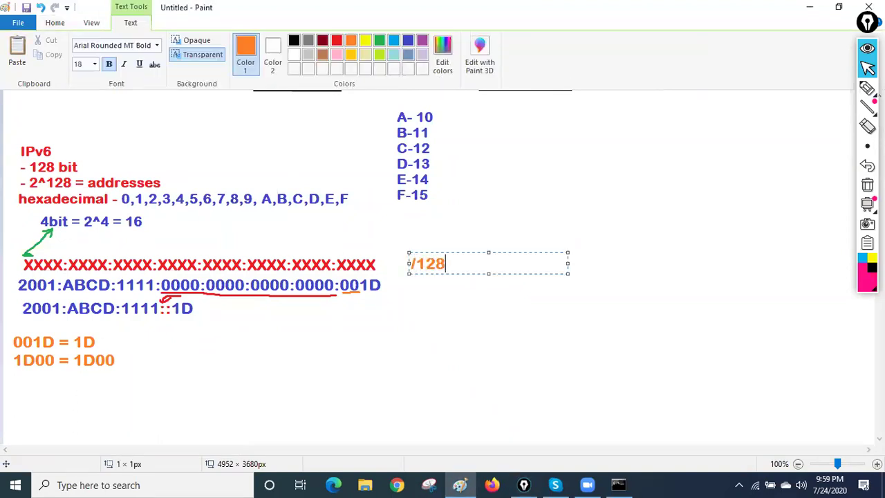
pyautogui.click(398, 302)
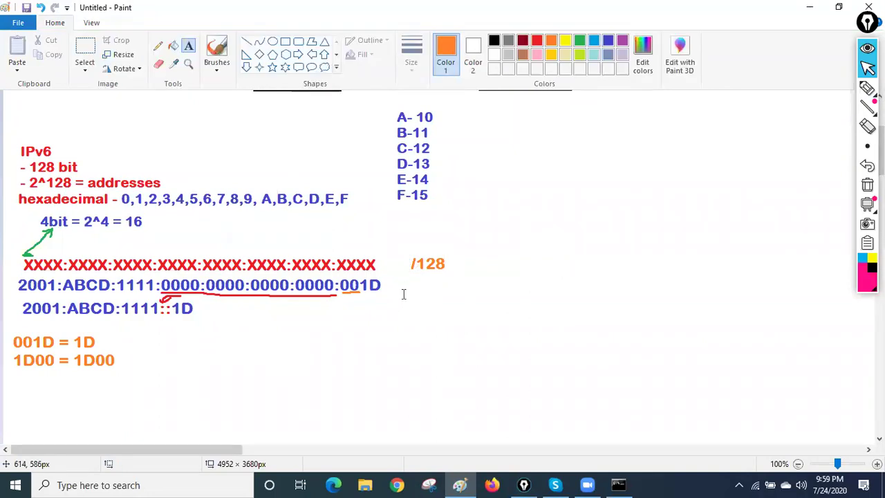
pyautogui.click(406, 286)
pyautogui.write('12')
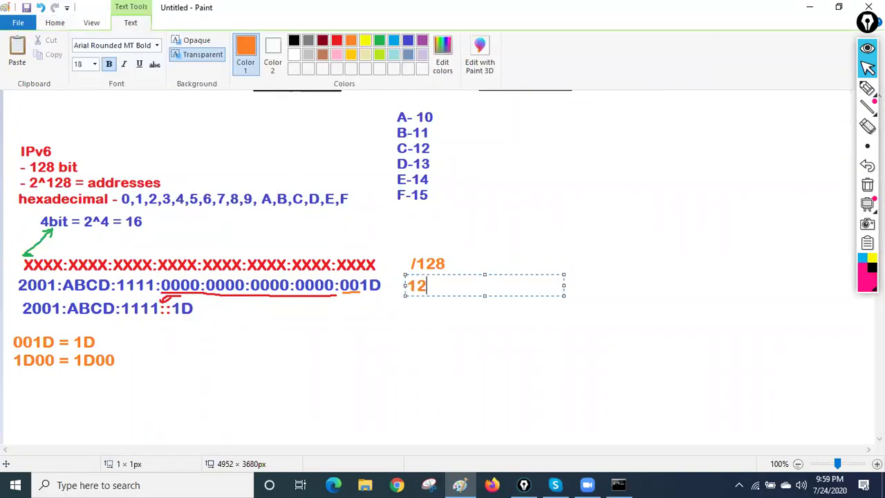
pyautogui.press('BackSpace')
pyautogui.press('BackSpace')
pyautogui.write('64')
pyautogui.write('/')
pyautogui.click(345, 327)
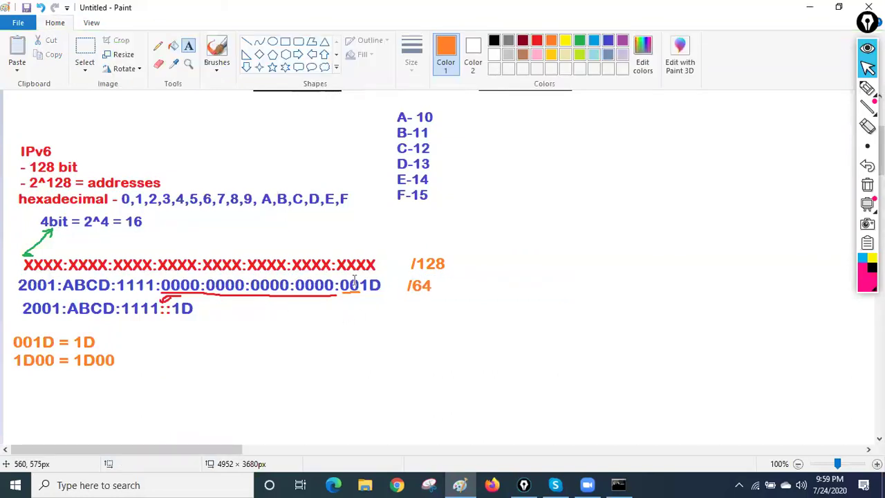
# Copy the full example address and its /64 label into the empty area below the 1D00 note
pyautogui.click(84, 50)
pyautogui.moveTo(15, 276); pyautogui.dragTo(472, 391)
pyautogui.moveTo(397, 277); pyautogui.dragTo(528, 388)
pyautogui.moveTo(274, 391)
pyautogui.mouseDown()
pyautogui.moveTo(309, 407)
pyautogui.moveTo(451, 410)
pyautogui.mouseUp()
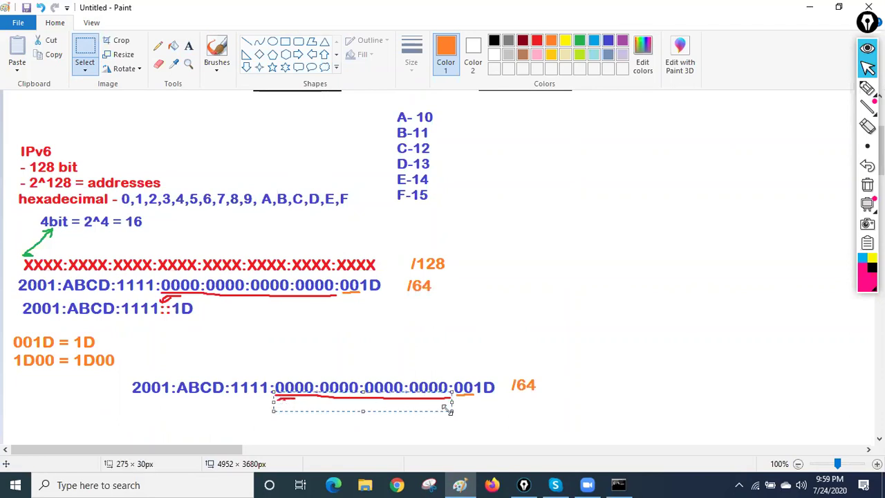
pyautogui.press('Delete')
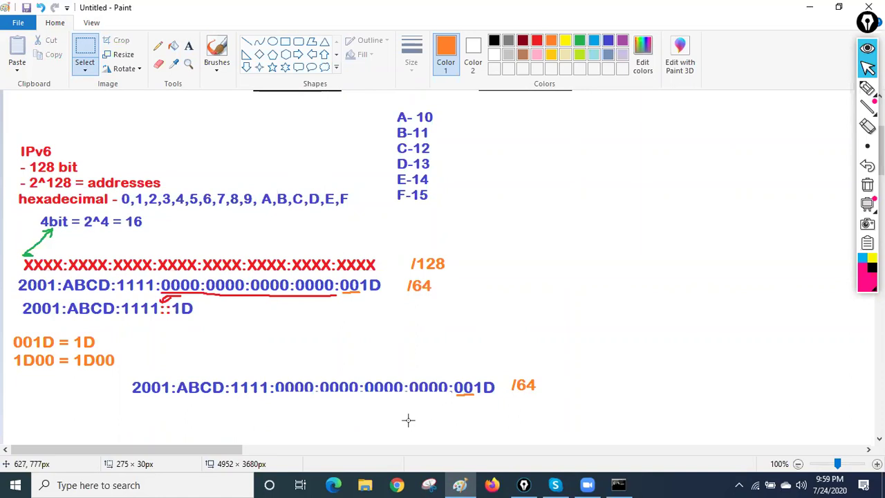
pyautogui.hotkey('ctrl', 'z')
# Erase most of the red underline and the orange underline beneath the copied address
pyautogui.moveTo(337, 396); pyautogui.dragTo(450, 409)
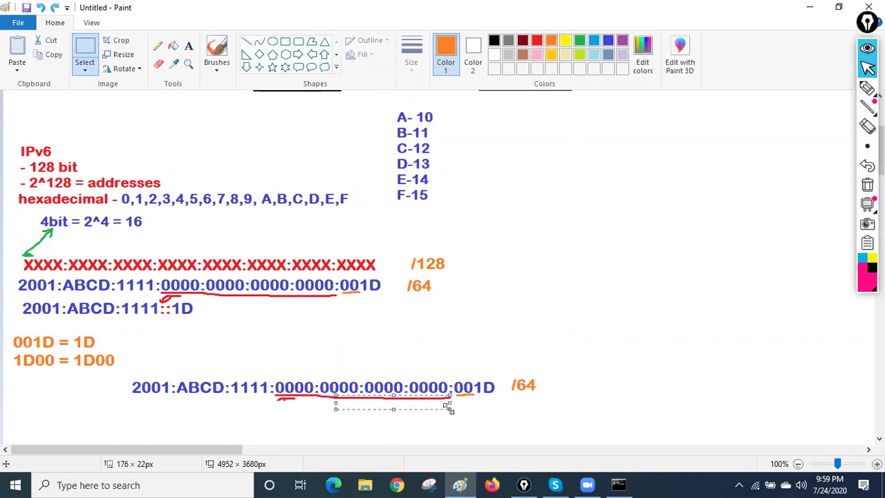
pyautogui.press('Delete')
pyautogui.moveTo(275, 395)
pyautogui.mouseDown()
pyautogui.moveTo(296, 405)
pyautogui.moveTo(338, 402)
pyautogui.mouseUp()
pyautogui.press('Delete')
pyautogui.press('Delete')
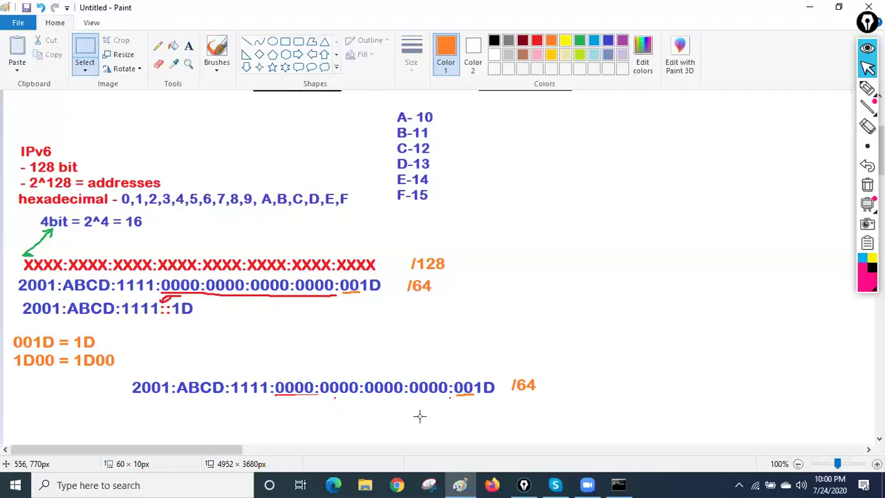
pyautogui.moveTo(454, 392); pyautogui.dragTo(473, 399)
pyautogui.press('Delete')
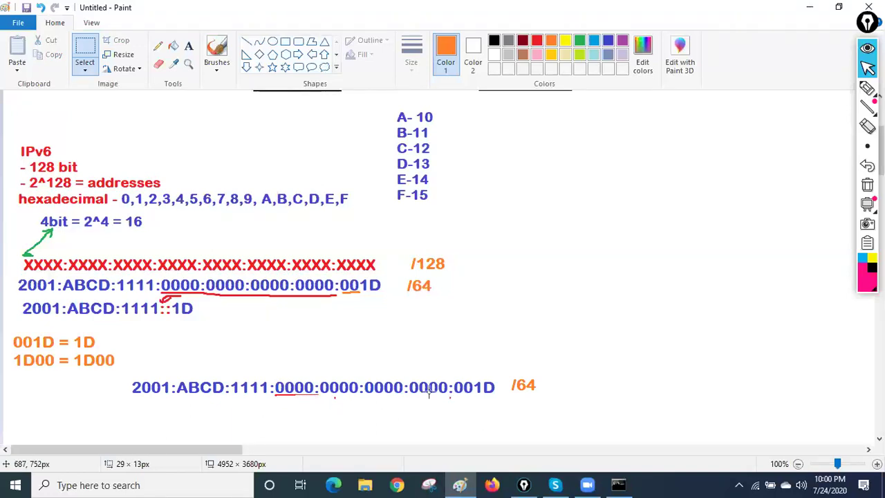
# Draw a brown horizontal line about 274 px long over the first four groups of the copied address, nudged up just above the text
pyautogui.click(246, 42)
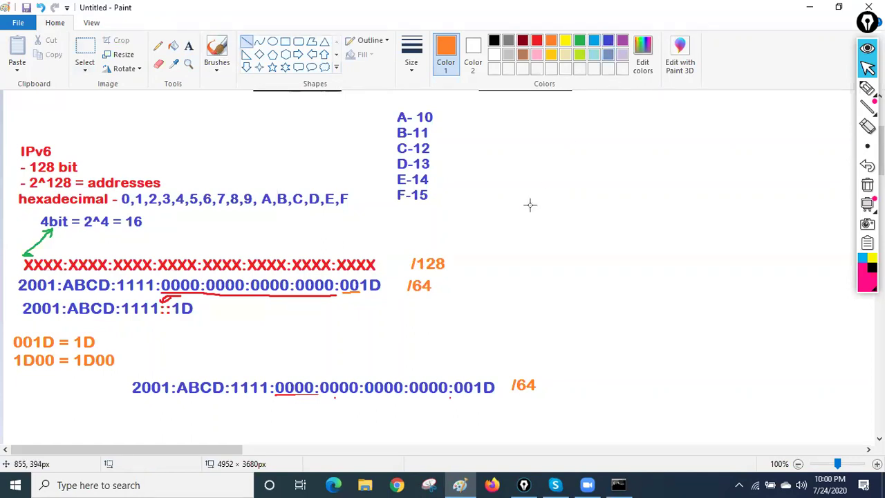
pyautogui.click(522, 54)
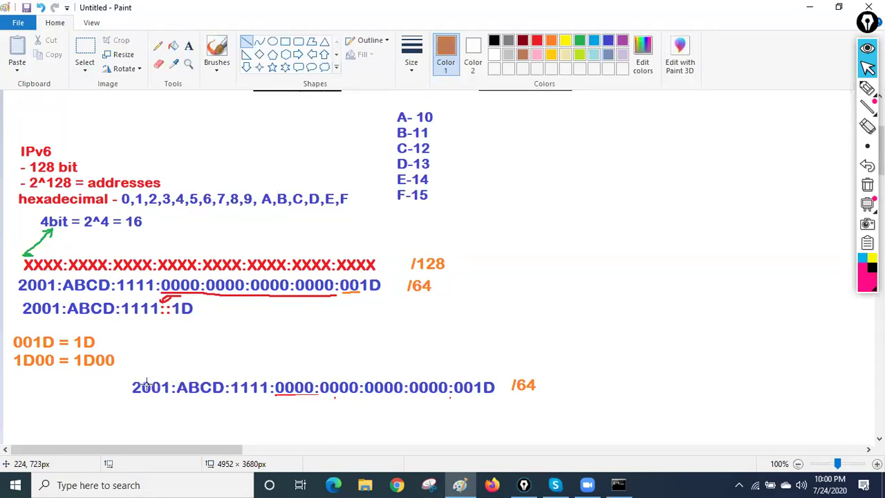
pyautogui.moveTo(132, 380); pyautogui.dragTo(310, 377)
pyautogui.press('Up')
pyautogui.press('Up')
pyautogui.press('Up')
pyautogui.press('Up')
pyautogui.press('Up')
pyautogui.press('Up')
pyautogui.press('Up')
pyautogui.press('Up')
pyautogui.press('Up')
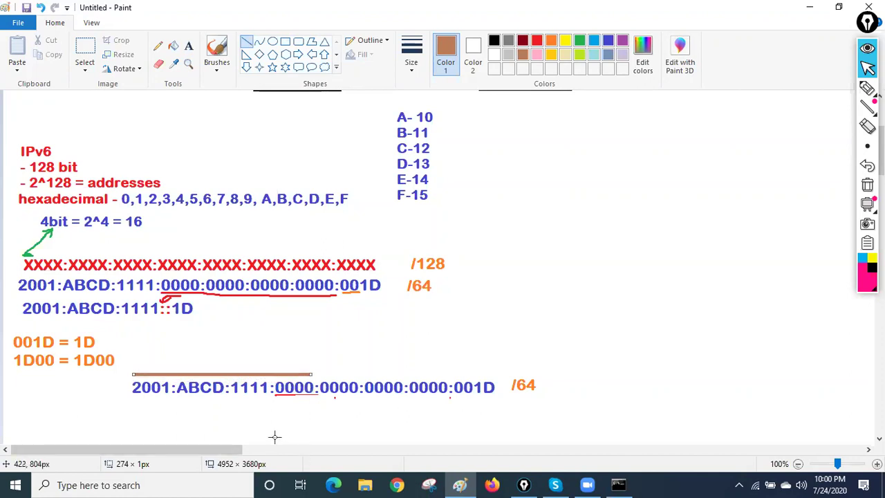
# Nudge the brown line down until it sits directly above the first four groups of the copied address
pyautogui.press('Down')
pyautogui.press('Down')
pyautogui.press('Down')
pyautogui.press('Down')
pyautogui.press('Down')
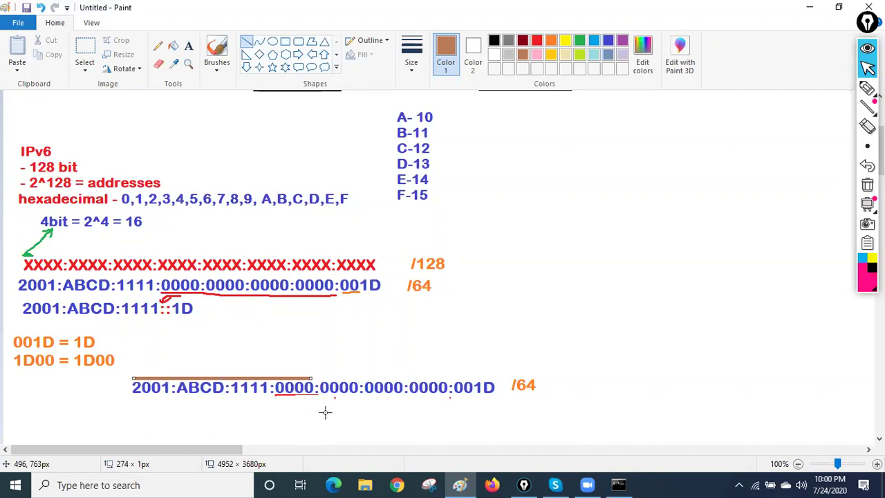
# Draw a black horizontal line over the last four groups of the copied address
pyautogui.click(494, 40)
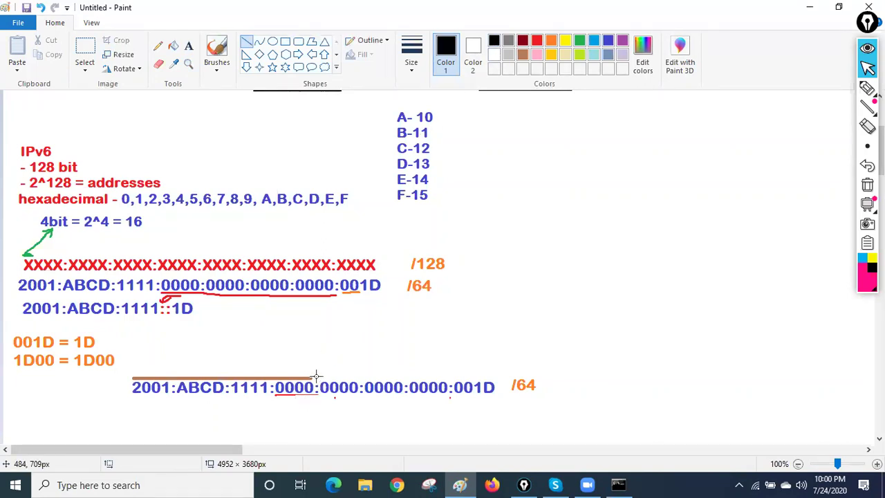
pyautogui.moveTo(315, 380); pyautogui.dragTo(489, 379)
pyautogui.click(404, 409)
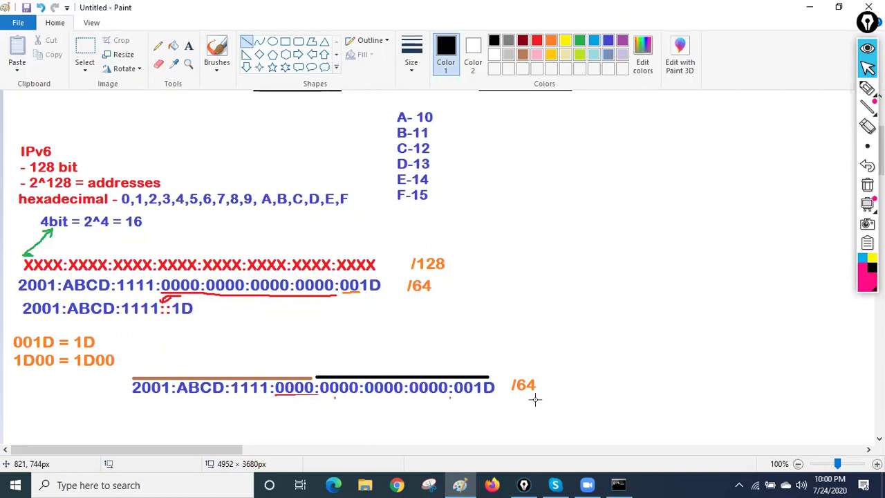
# Add the black label "/64 NETWORK" above the brown line, shifted so it is roughly centred over it
pyautogui.click(188, 46)
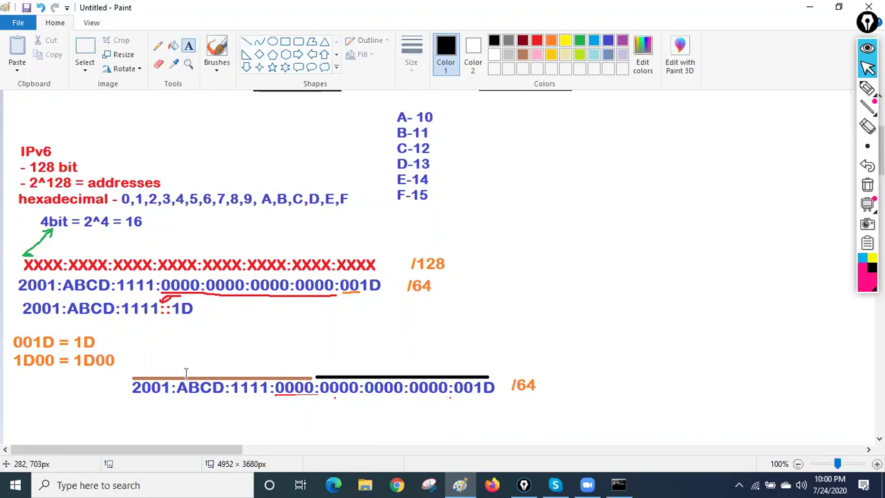
pyautogui.click(177, 358)
pyautogui.write('/')
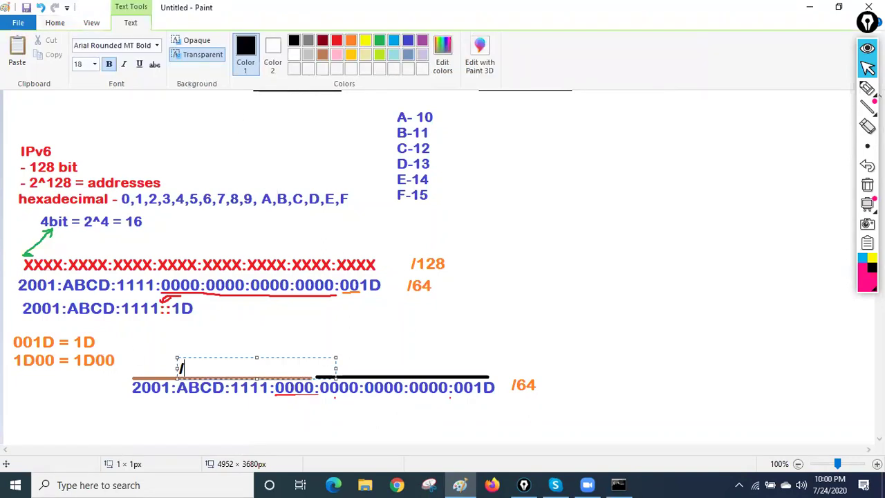
pyautogui.write('64 NETWORK')
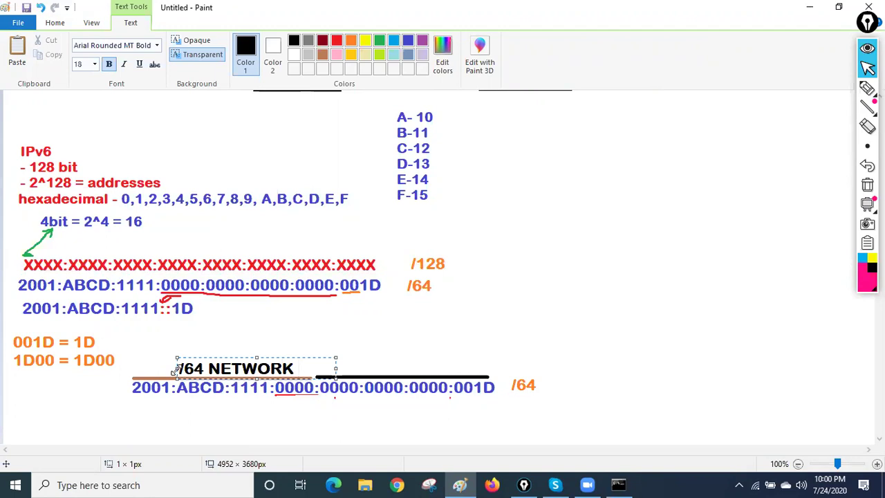
pyautogui.moveTo(198, 358); pyautogui.dragTo(175, 357)
pyautogui.click(329, 365)
# Add the black label "/64 host" above the black line
pyautogui.click(332, 367)
pyautogui.write('/64')
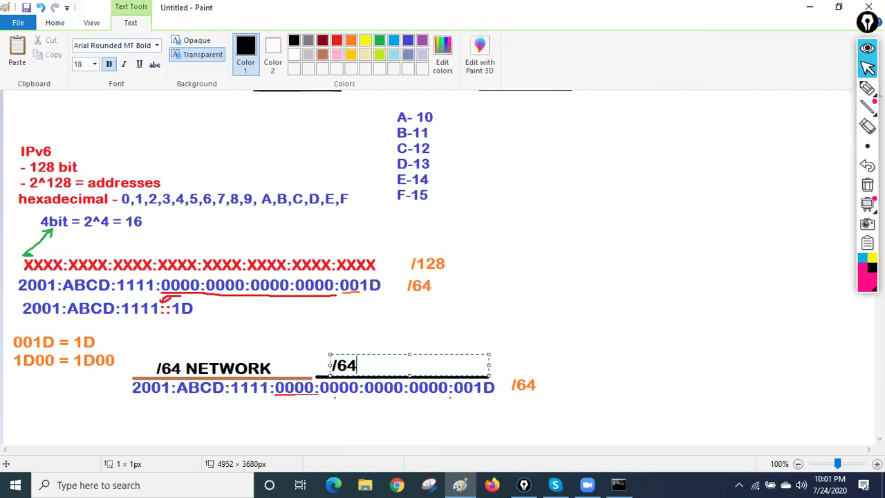
pyautogui.write('host')
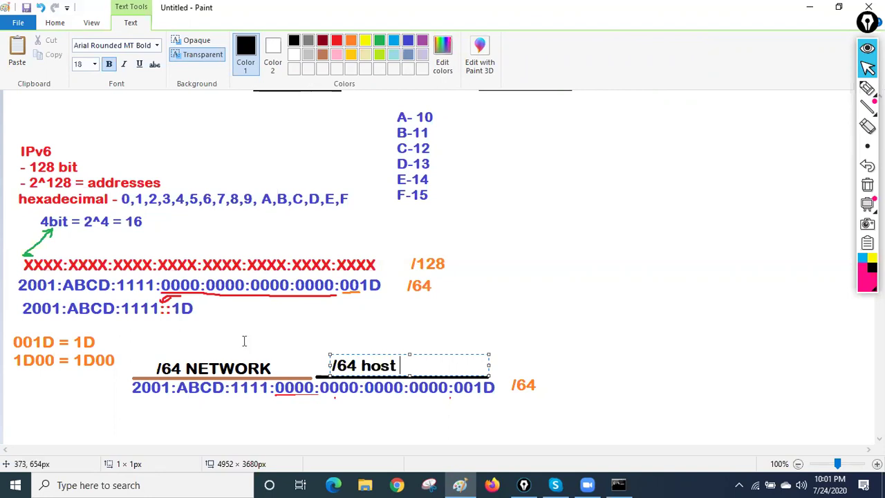
pyautogui.click(308, 401)
# Add the note "number of host = 2^64 =" below the labelled address, widening its text box to fit one line
pyautogui.scroll(-3, 252, 384)
pyautogui.click(194, 332)
pyautogui.write('nu')
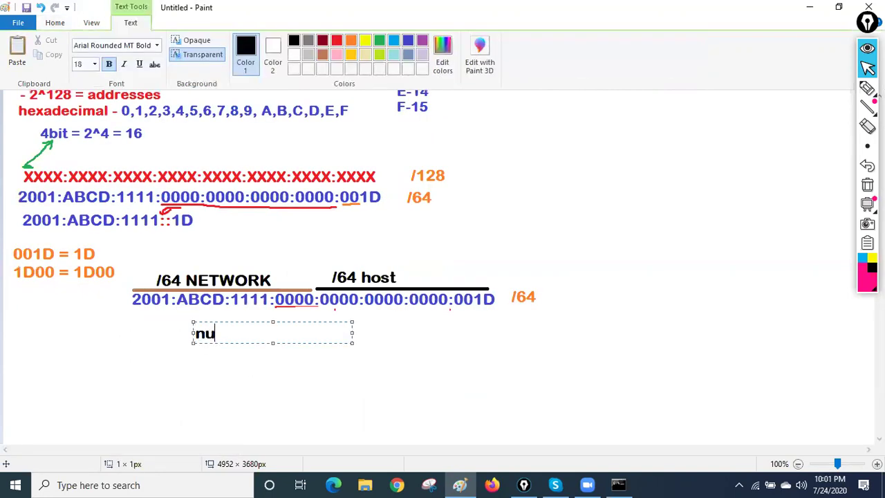
pyautogui.write('mber of host ')
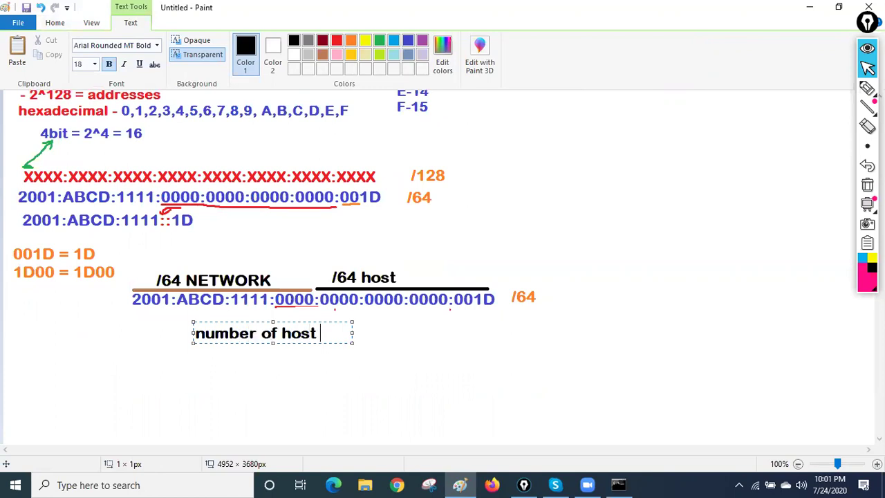
pyautogui.write('= 2')
pyautogui.press('Return')
pyautogui.write('^64')
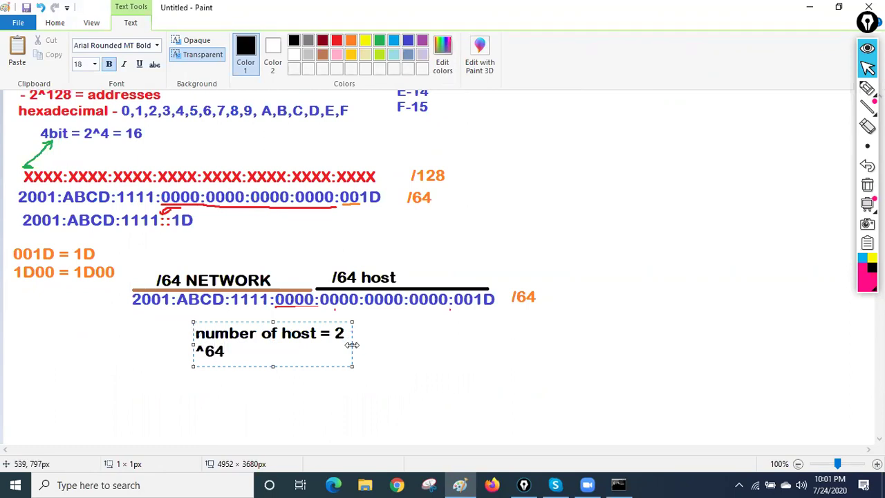
pyautogui.moveTo(352, 344); pyautogui.dragTo(491, 344)
pyautogui.write('=')
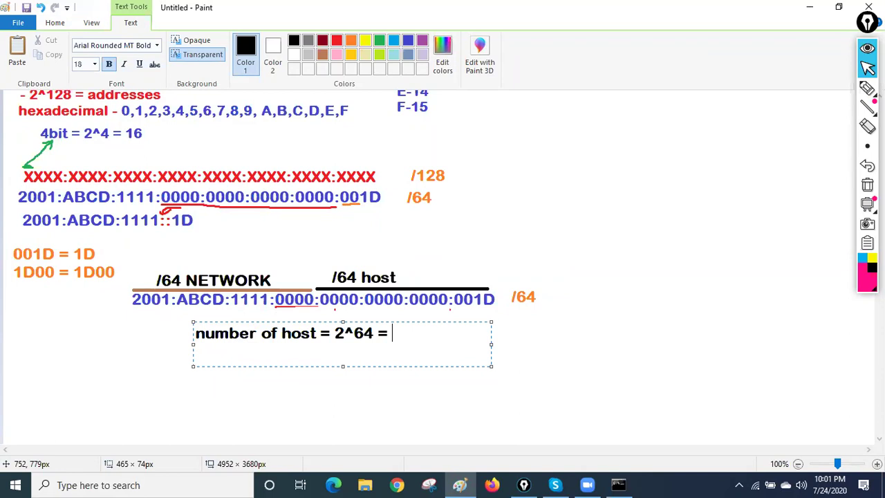
# Calculate 2^64 in Calculator, copy the result and minimize Calculator to return to Paint
pyautogui.press('super+r')
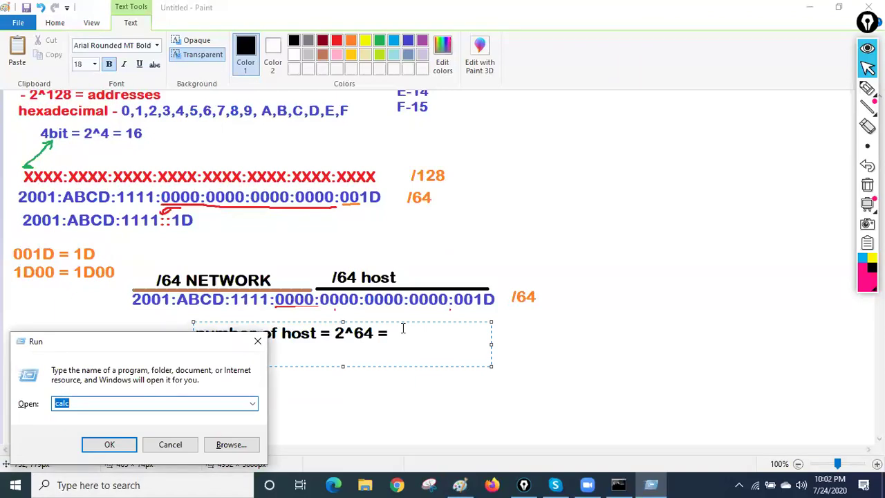
pyautogui.press('Return')
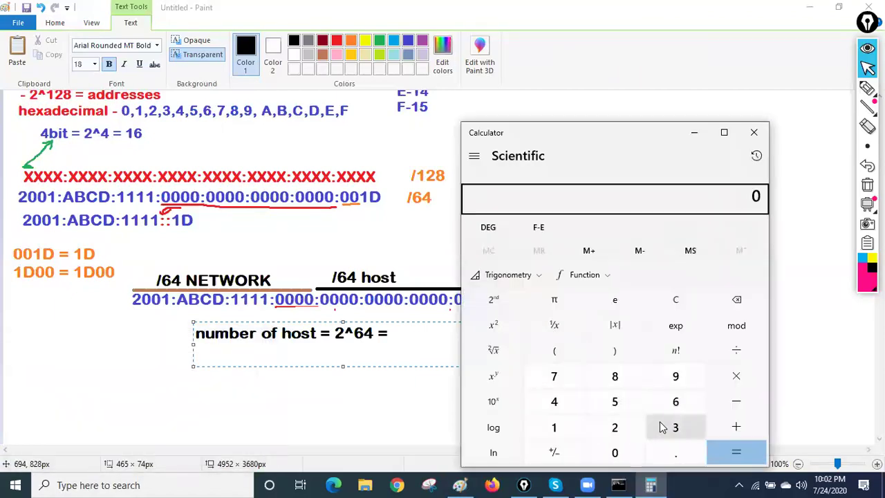
pyautogui.click(500, 356)
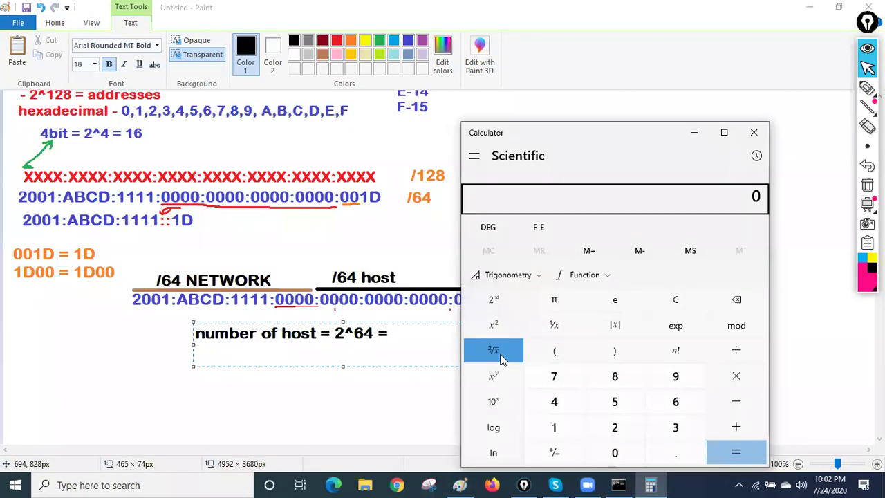
pyautogui.click(614, 425)
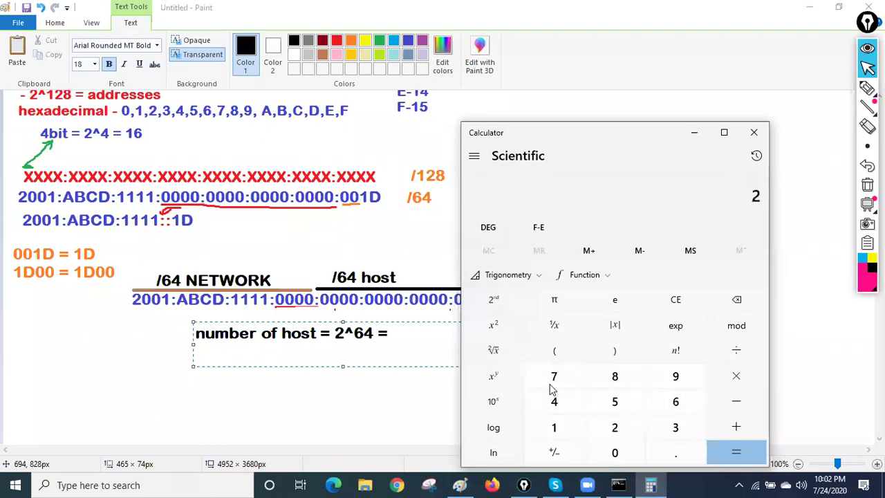
pyautogui.click(499, 377)
pyautogui.click(663, 401)
pyautogui.click(561, 404)
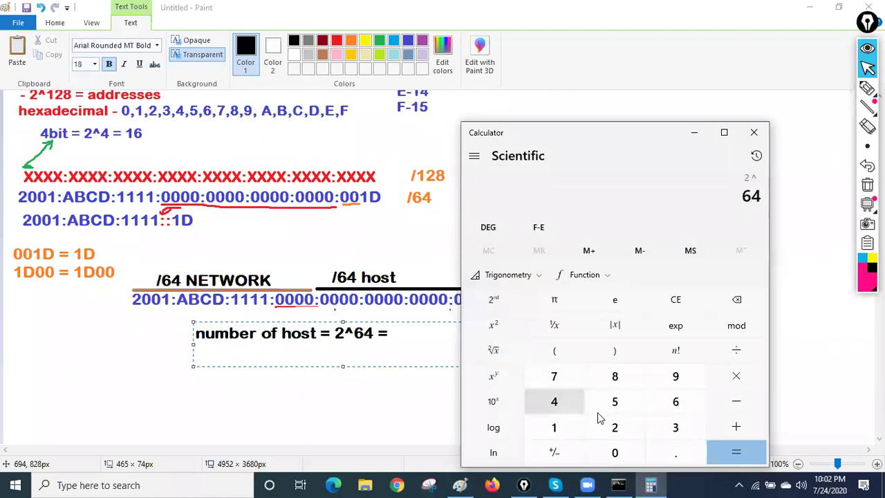
pyautogui.click(735, 450)
pyautogui.moveTo(558, 202); pyautogui.dragTo(759, 198)
pyautogui.rightClick(702, 197)
pyautogui.click(735, 207)
pyautogui.click(693, 132)
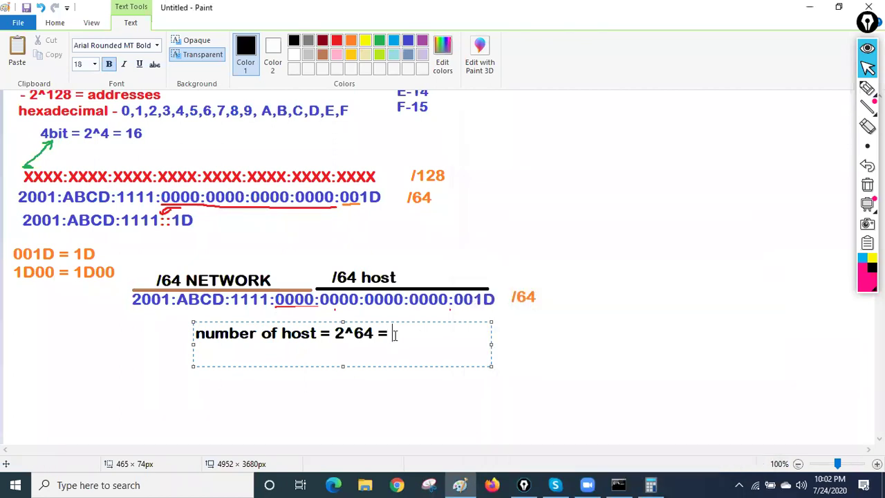
# Paste 18,446,744,073,709,551,616 after the equals sign and widen the text box so the note fits on one line
pyautogui.hotkey('ctrl', 'v')
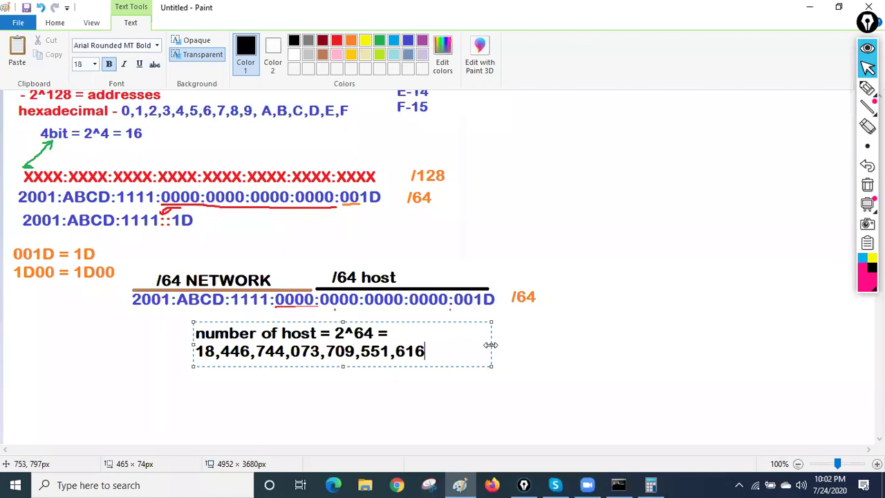
pyautogui.moveTo(490, 344); pyautogui.dragTo(704, 344)
pyautogui.click(517, 398)
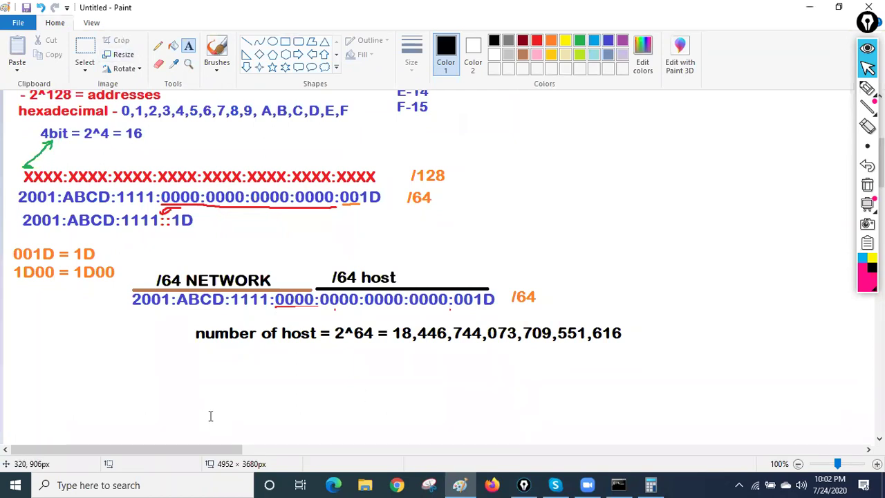
# Underline the first four groups of the labelled address with the pink annotation pen, and clear the mark
pyautogui.click(867, 87)
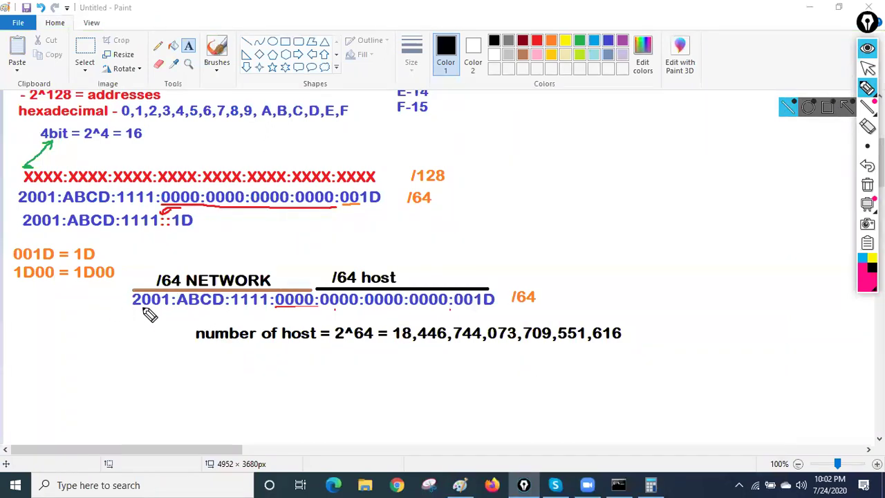
pyautogui.moveTo(127, 311); pyautogui.dragTo(324, 321)
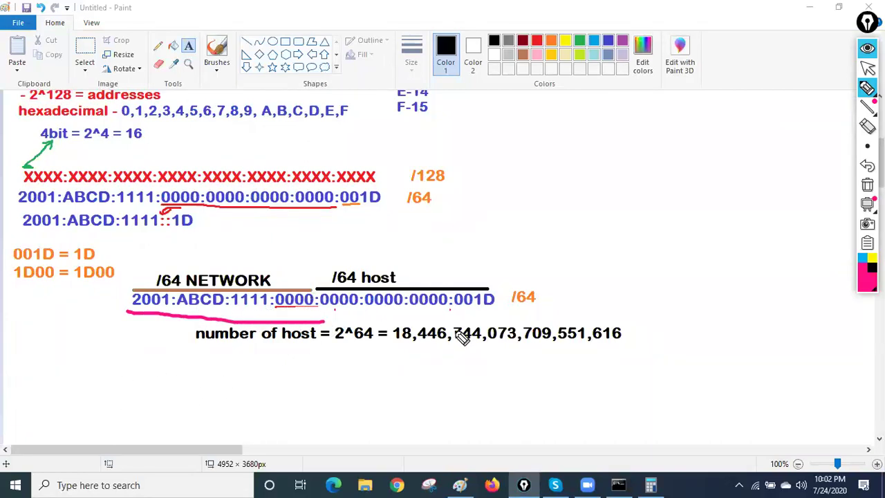
pyautogui.click(867, 67)
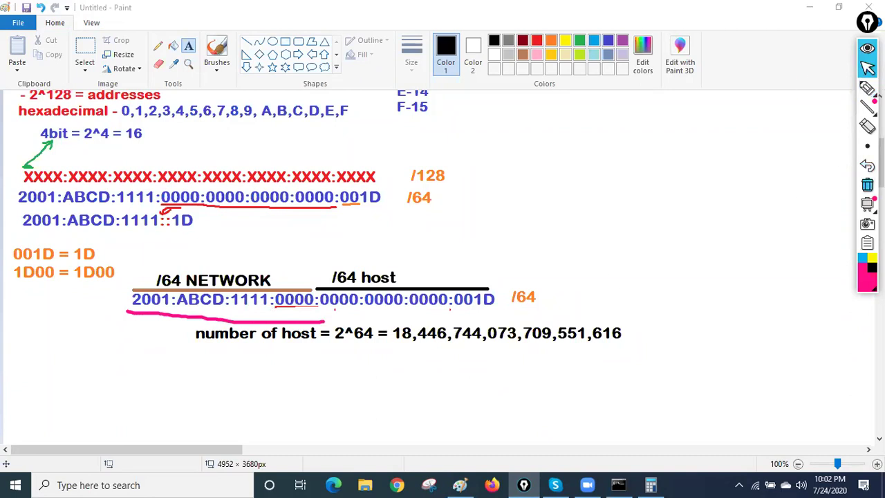
pyautogui.click(868, 184)
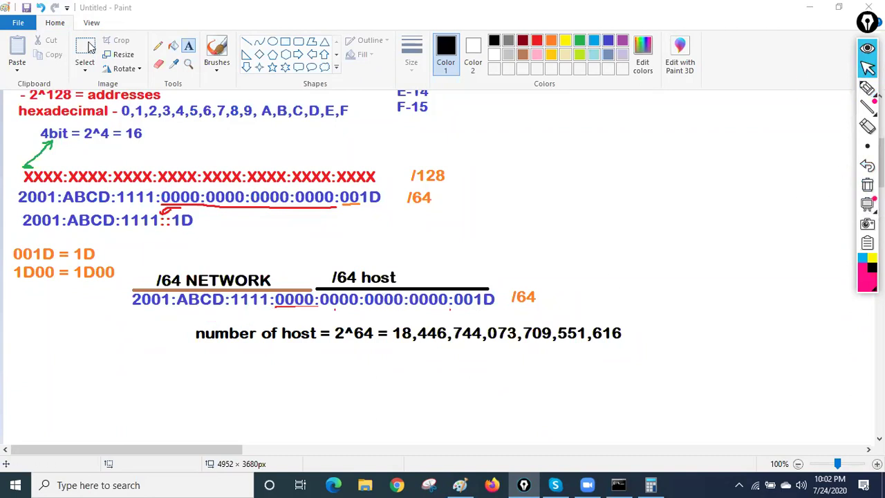
# Copy the labelled address and its /64 suffix into the empty area below the number-of-host note
pyautogui.click(88, 45)
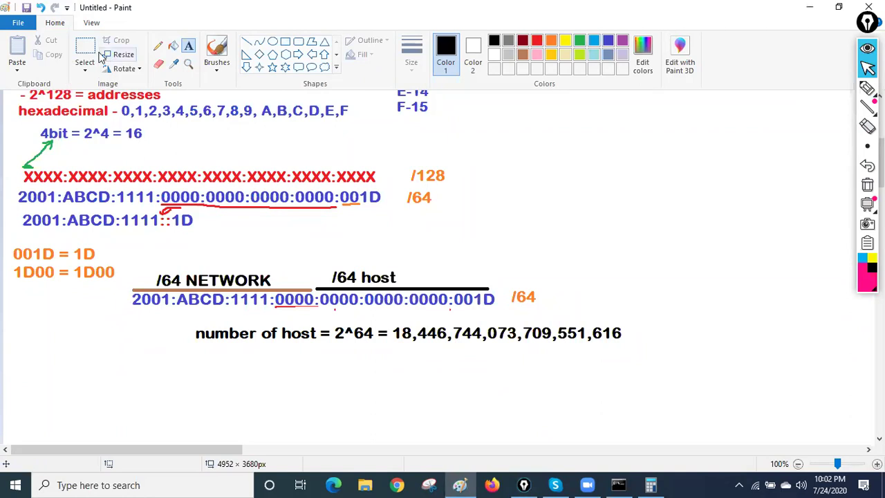
pyautogui.click(86, 50)
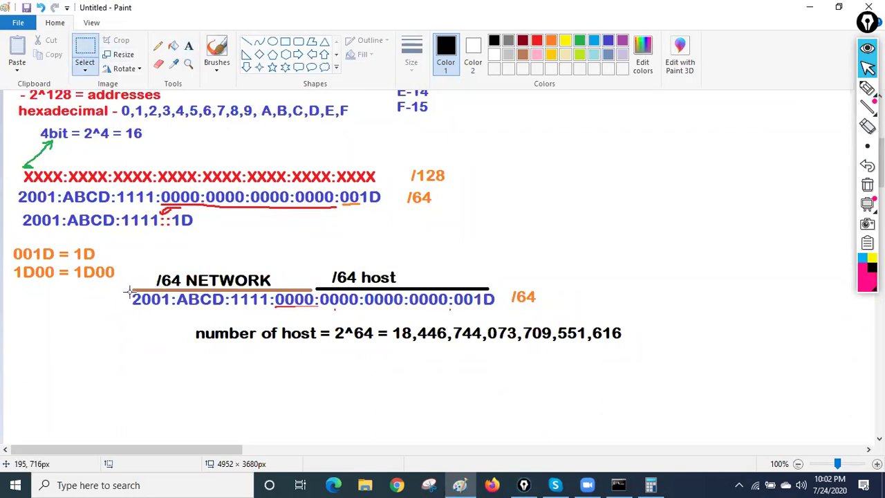
pyautogui.moveTo(131, 292)
pyautogui.mouseDown()
pyautogui.moveTo(228, 316)
pyautogui.moveTo(549, 312)
pyautogui.moveTo(552, 353)
pyautogui.moveTo(508, 377)
pyautogui.moveTo(481, 366)
pyautogui.moveTo(492, 377)
pyautogui.mouseUp()
pyautogui.click(477, 391)
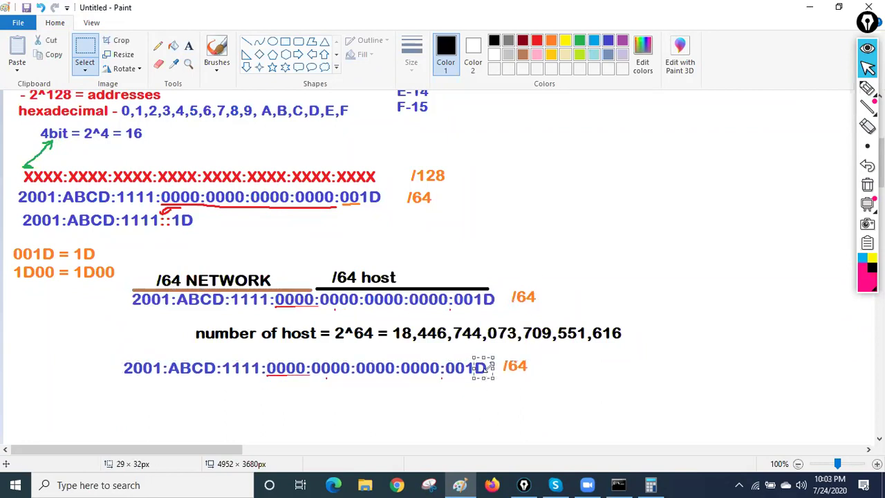
# Replace the final D of the lower address copy with a black "A"
pyautogui.press('Delete')
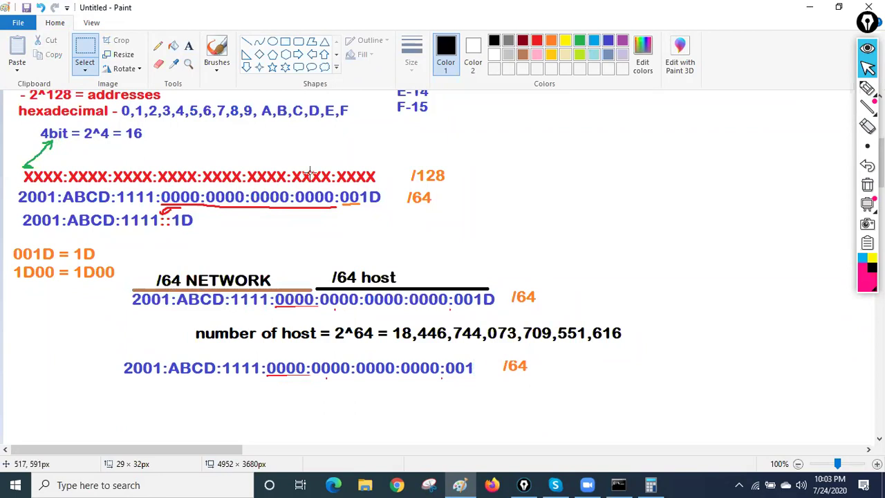
pyautogui.click(190, 48)
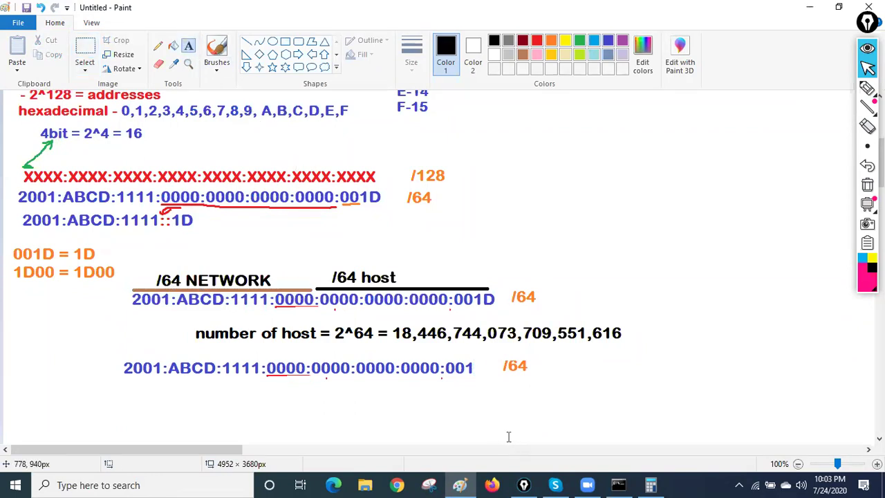
pyautogui.click(474, 366)
pyautogui.write('A')
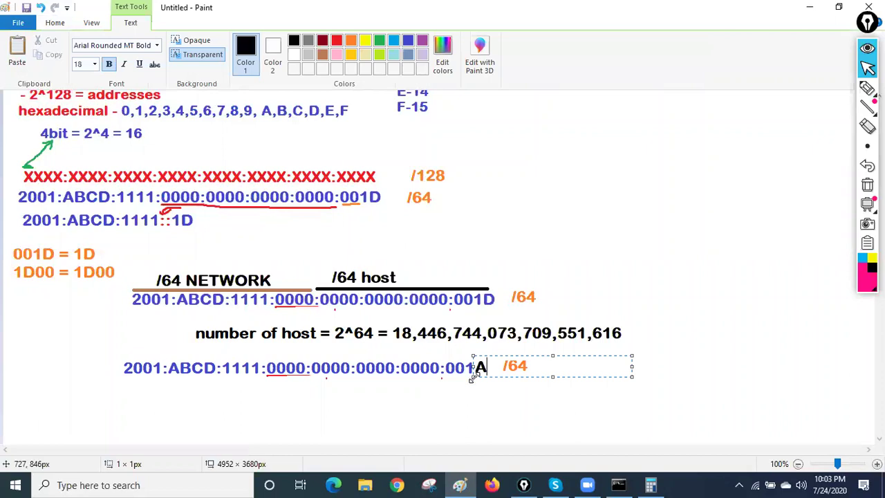
pyautogui.click(473, 406)
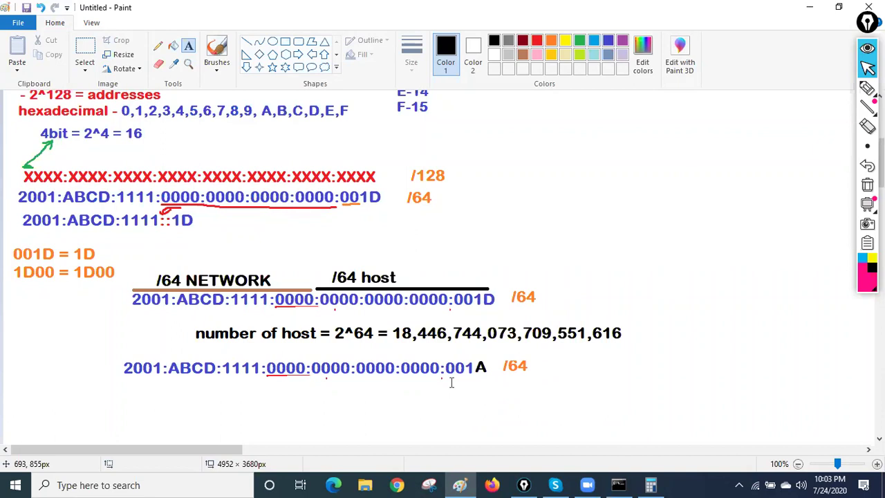
# Mark the last zero of the fourth group in the lower address with a pink vertical pen stroke
pyautogui.click(867, 88)
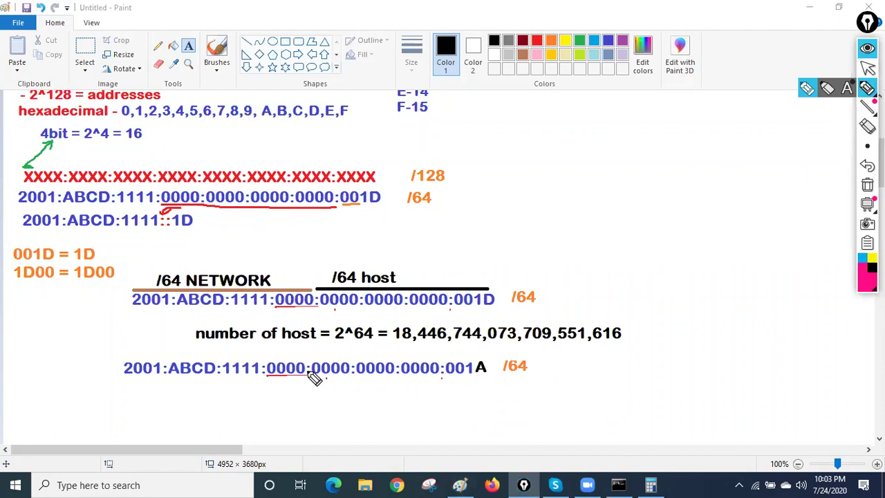
pyautogui.moveTo(300, 358); pyautogui.dragTo(301, 374)
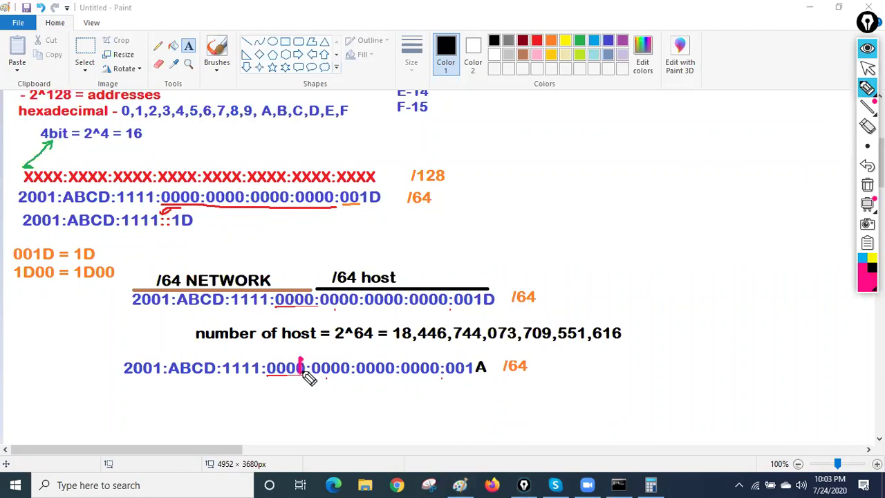
# Sketch two computers linked to a tall box in pink beside the addresses, and handwrite "LAN" next to them
pyautogui.moveTo(551, 304)
pyautogui.mouseDown()
pyautogui.moveTo(555, 270)
pyautogui.moveTo(589, 267)
pyautogui.moveTo(590, 306)
pyautogui.moveTo(550, 307)
pyautogui.moveTo(571, 312)
pyautogui.moveTo(586, 300)
pyautogui.moveTo(586, 284)
pyautogui.moveTo(635, 336)
pyautogui.moveTo(634, 303)
pyautogui.moveTo(652, 315)
pyautogui.moveTo(645, 369)
pyautogui.moveTo(639, 349)
pyautogui.moveTo(587, 374)
pyautogui.moveTo(558, 361)
pyautogui.moveTo(592, 355)
pyautogui.moveTo(569, 396)
pyautogui.moveTo(594, 408)
pyautogui.mouseUp()
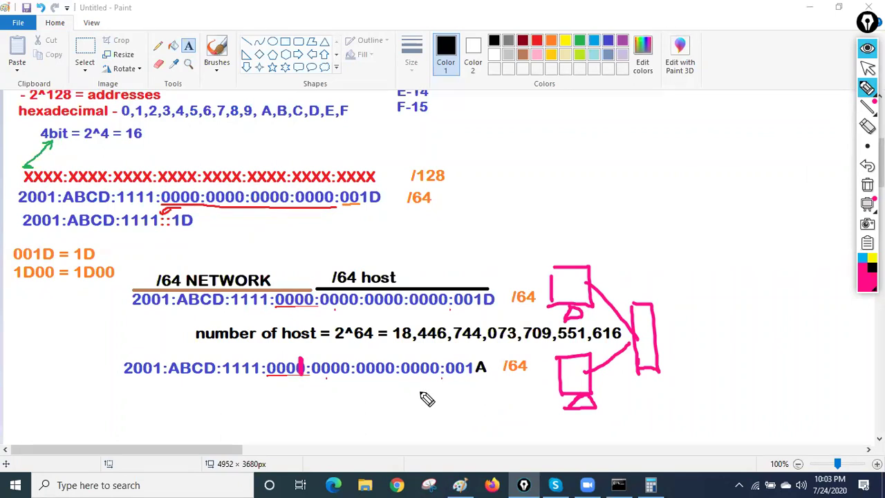
pyautogui.moveTo(694, 317); pyautogui.dragTo(694, 337)
pyautogui.moveTo(706, 318)
pyautogui.mouseDown()
pyautogui.moveTo(703, 331)
pyautogui.moveTo(720, 336)
pyautogui.moveTo(746, 307)
pyautogui.mouseUp()
pyautogui.moveTo(682, 305); pyautogui.dragTo(684, 330)
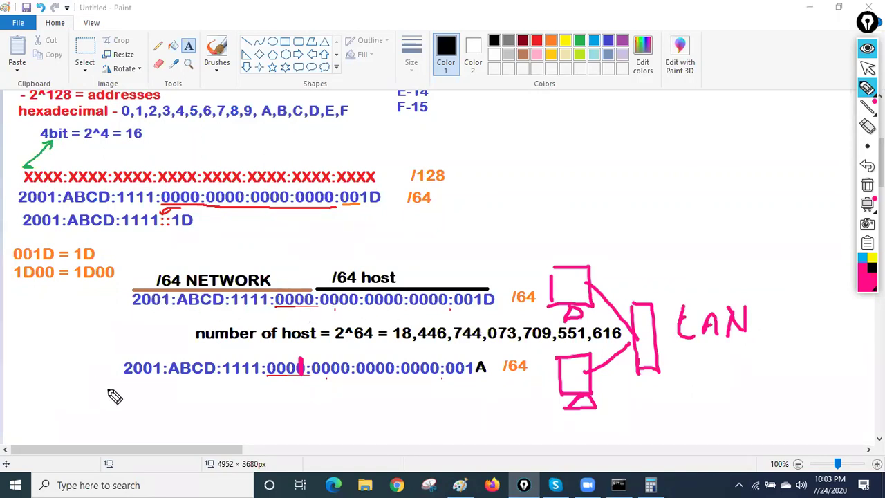
# Underline the first three groups and the host part of the lower address in pink, circle the fourth group's last zero, and clear all pen marks
pyautogui.moveTo(125, 377); pyautogui.dragTo(278, 379)
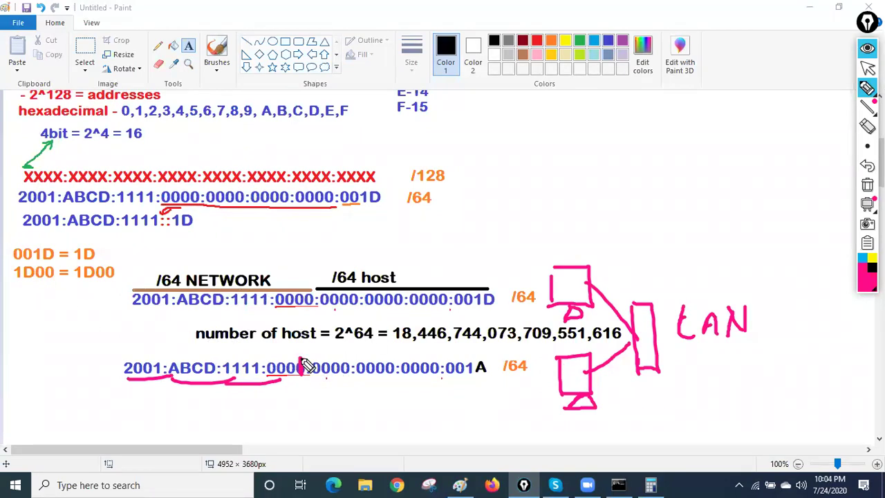
pyautogui.moveTo(302, 359)
pyautogui.mouseDown()
pyautogui.moveTo(293, 380)
pyautogui.moveTo(494, 373)
pyautogui.mouseUp()
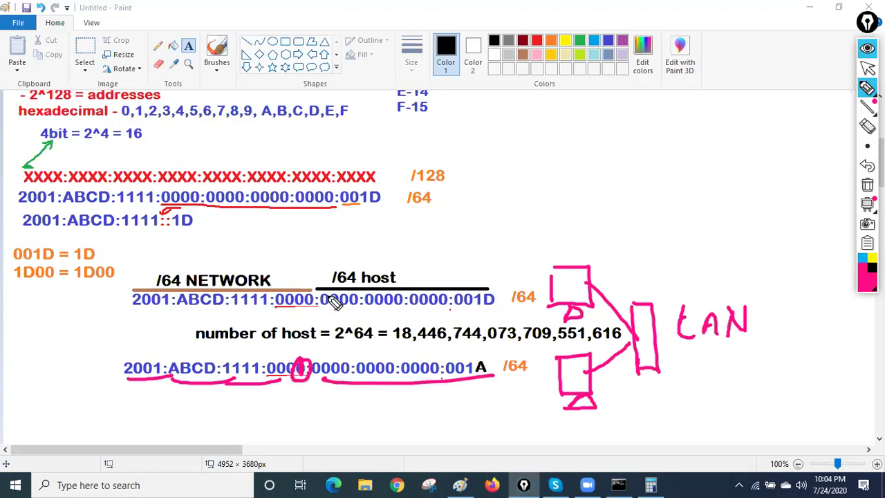
pyautogui.moveTo(317, 358); pyautogui.dragTo(316, 385)
pyautogui.click(867, 184)
# Draw pink brackets beside both addresses, underline the upper address's host part, and mark the last zero of the lower address's fourth group
pyautogui.moveTo(866, 88)
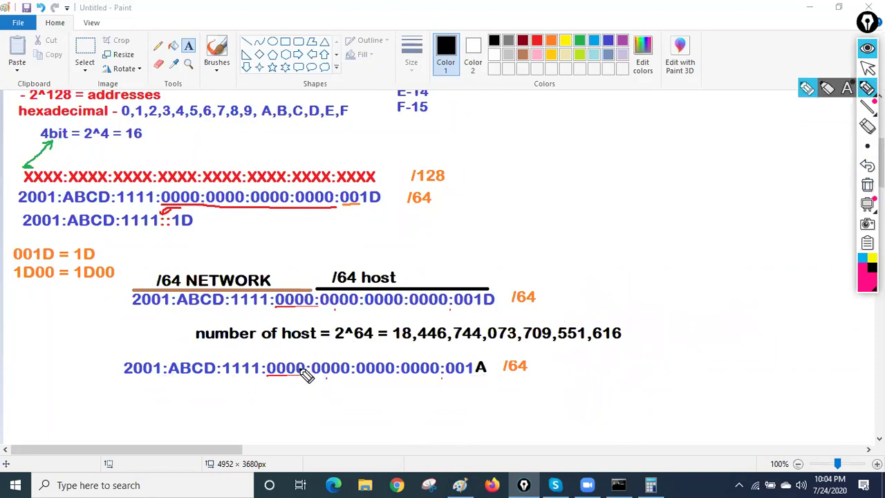
pyautogui.moveTo(486, 264)
pyautogui.mouseDown()
pyautogui.moveTo(652, 304)
pyautogui.moveTo(648, 349)
pyautogui.moveTo(568, 343)
pyautogui.mouseUp()
pyautogui.moveTo(334, 317); pyautogui.dragTo(501, 299)
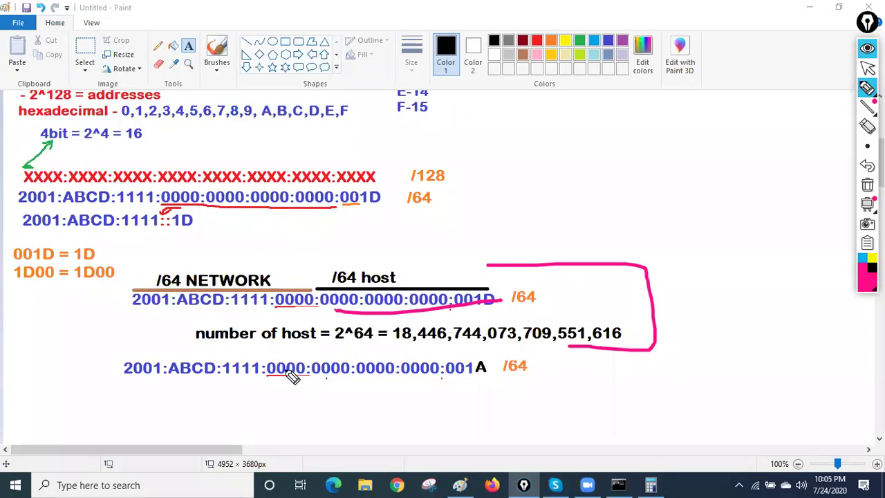
pyautogui.moveTo(299, 361); pyautogui.dragTo(299, 381)
pyautogui.moveTo(501, 356)
pyautogui.mouseDown()
pyautogui.moveTo(595, 357)
pyautogui.moveTo(470, 406)
pyautogui.mouseUp()
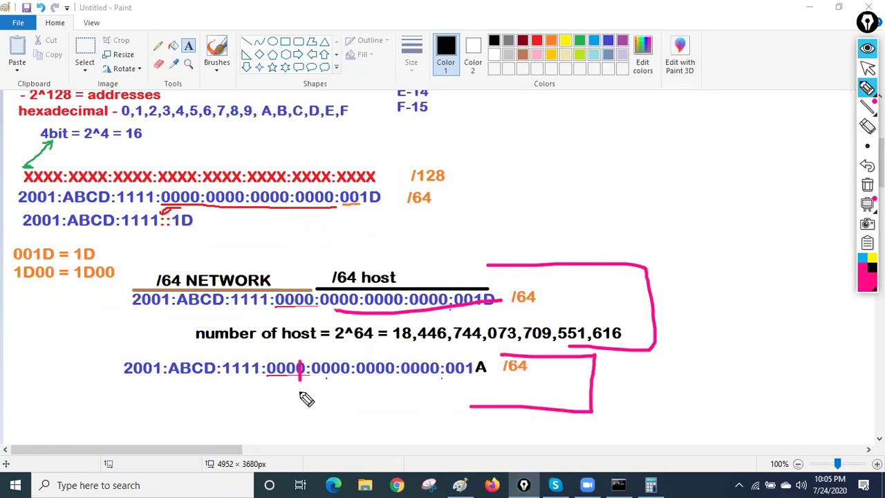
# Handwrite 2, 3 and 4 in pink below the marked zero, with more brackets beside them and an underlined "16" beneath the lower address
pyautogui.moveTo(299, 388); pyautogui.dragTo(328, 399)
pyautogui.moveTo(392, 420); pyautogui.dragTo(417, 451)
pyautogui.moveTo(310, 415); pyautogui.dragTo(304, 428)
pyautogui.moveTo(363, 464); pyautogui.dragTo(389, 474)
pyautogui.moveTo(308, 444); pyautogui.dragTo(314, 455)
pyautogui.moveTo(301, 356)
pyautogui.mouseDown()
pyautogui.moveTo(293, 377)
pyautogui.moveTo(307, 381)
pyautogui.moveTo(301, 355)
pyautogui.mouseUp()
pyautogui.moveTo(224, 380); pyautogui.dragTo(223, 432)
pyautogui.moveTo(244, 392)
pyautogui.mouseDown()
pyautogui.moveTo(234, 417)
pyautogui.moveTo(259, 416)
pyautogui.mouseUp()
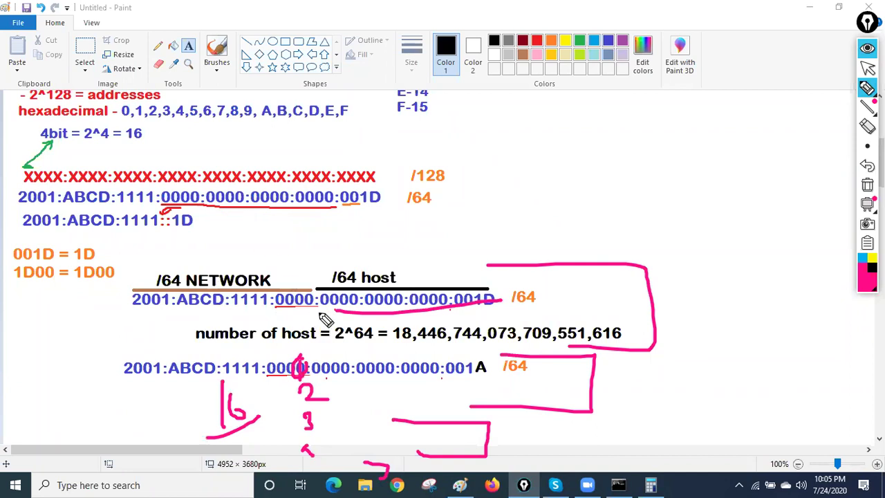
# Mark the last zeros of the upper address's fourth group and handwrite an underlined "16" and "2^8 = 65" in pink above the addresses
pyautogui.moveTo(306, 304); pyautogui.dragTo(316, 301)
pyautogui.moveTo(486, 194); pyautogui.dragTo(485, 221)
pyautogui.moveTo(505, 198)
pyautogui.mouseDown()
pyautogui.moveTo(499, 216)
pyautogui.moveTo(582, 196)
pyautogui.mouseUp()
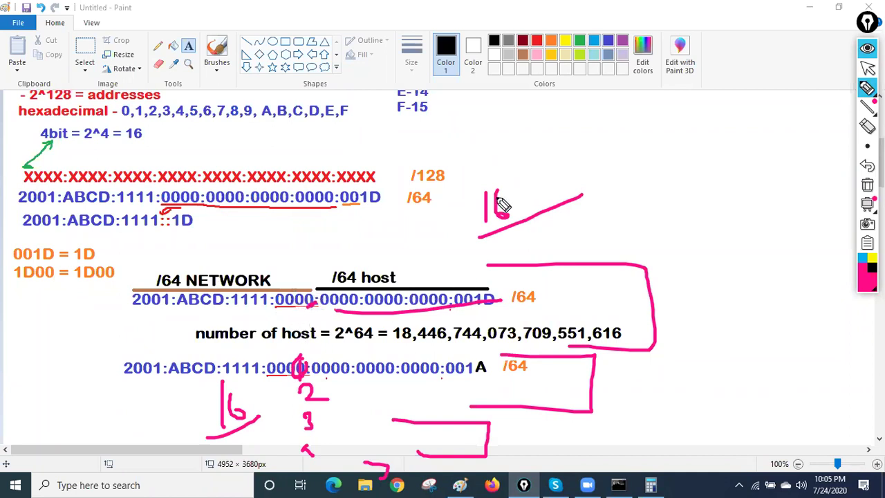
pyautogui.moveTo(558, 147)
pyautogui.mouseDown()
pyautogui.moveTo(567, 168)
pyautogui.moveTo(599, 129)
pyautogui.mouseUp()
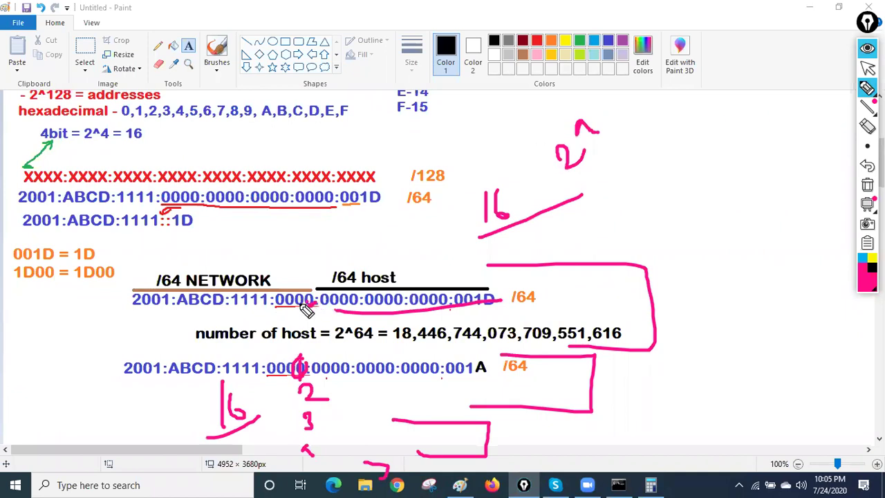
pyautogui.moveTo(599, 100)
pyautogui.mouseDown()
pyautogui.moveTo(671, 148)
pyautogui.moveTo(699, 136)
pyautogui.mouseUp()
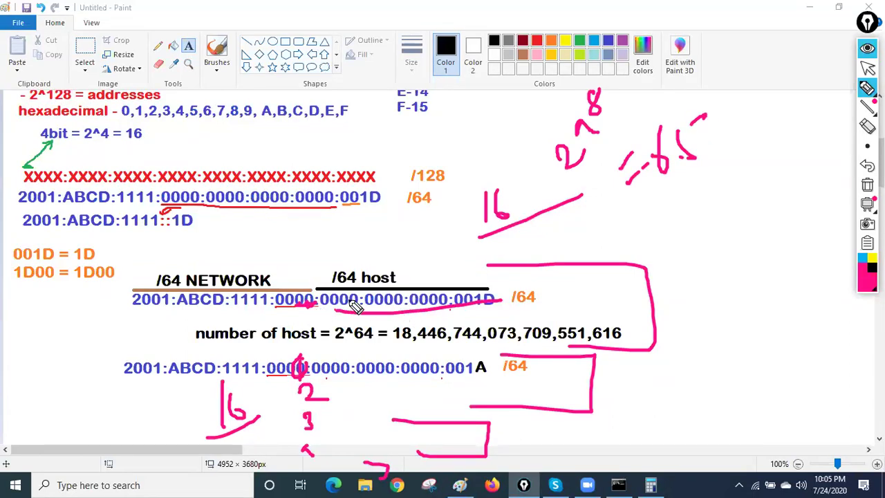
# Circle the host count and the upper /64 suffix in pink, and clear all pen marks
pyautogui.moveTo(436, 336)
pyautogui.mouseDown()
pyautogui.moveTo(557, 357)
pyautogui.moveTo(526, 338)
pyautogui.moveTo(432, 351)
pyautogui.mouseUp()
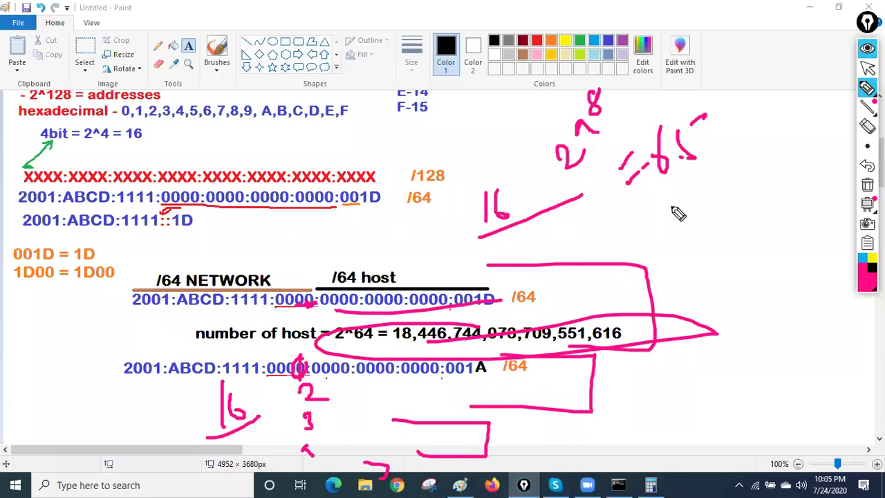
pyautogui.moveTo(561, 289)
pyautogui.mouseDown()
pyautogui.moveTo(532, 272)
pyautogui.moveTo(561, 294)
pyautogui.mouseUp()
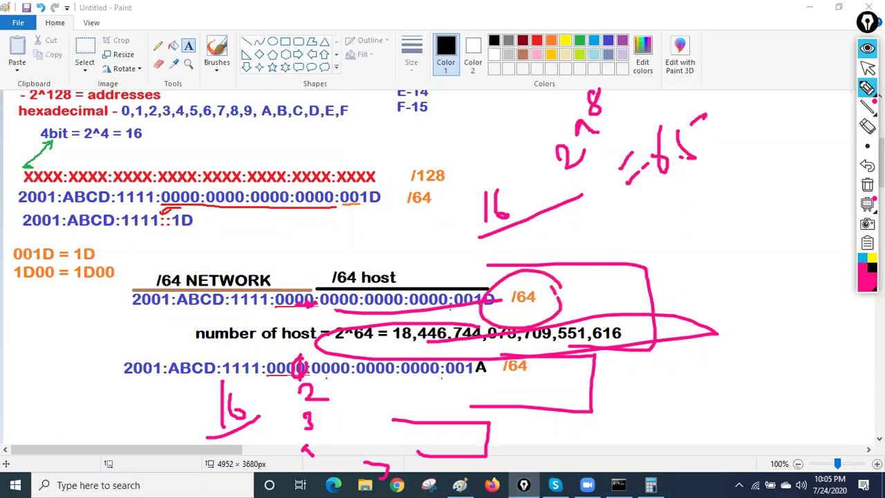
pyautogui.click(867, 67)
pyautogui.click(867, 185)
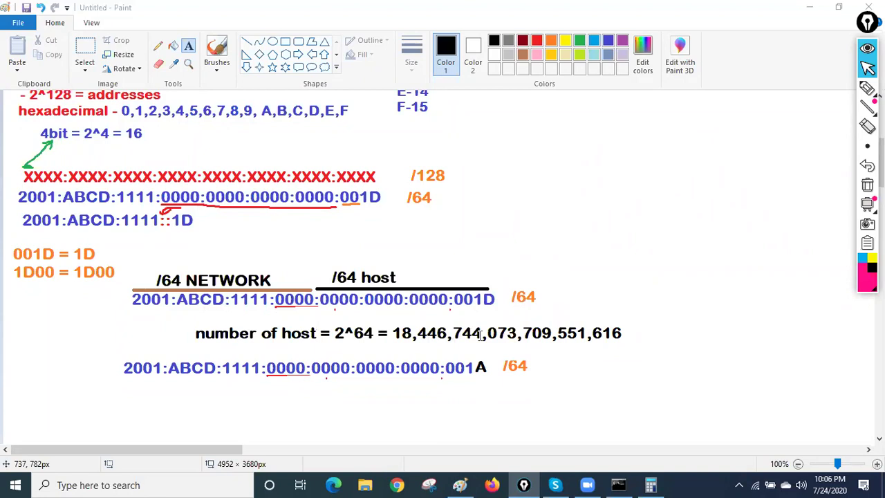
# Minimize Paint and open the Ethernet adapter's properties from the Windows network settings
pyautogui.click(809, 6)
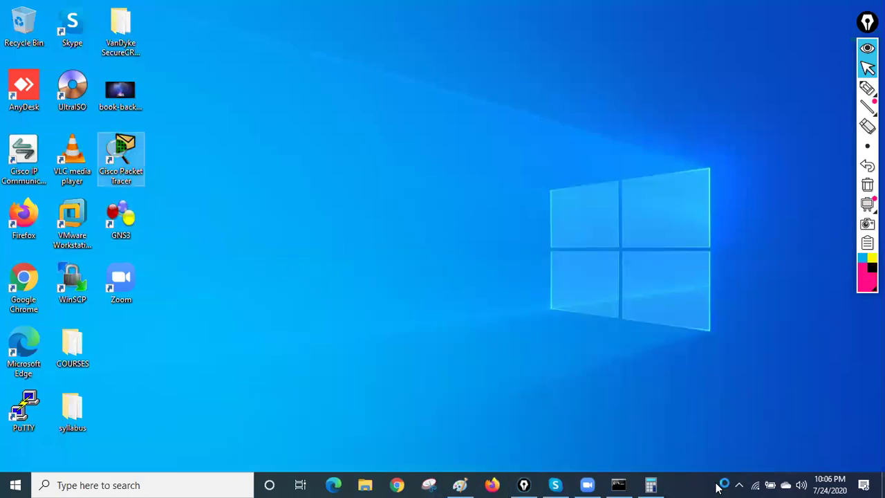
pyautogui.rightClick(756, 484)
pyautogui.click(770, 469)
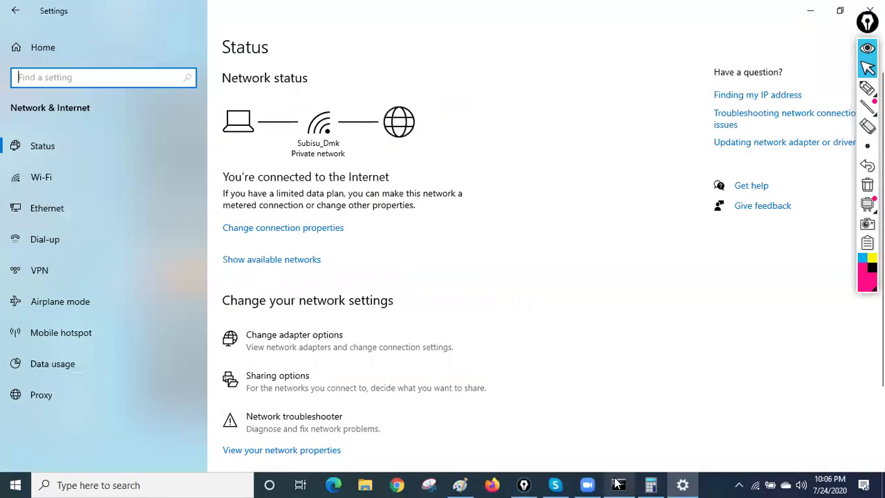
pyautogui.click(59, 208)
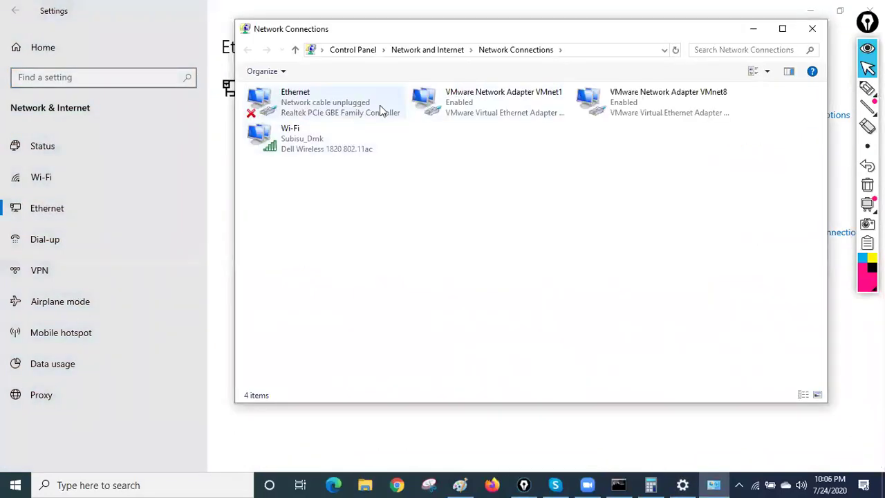
pyautogui.rightClick(500, 94)
pyautogui.click(338, 104)
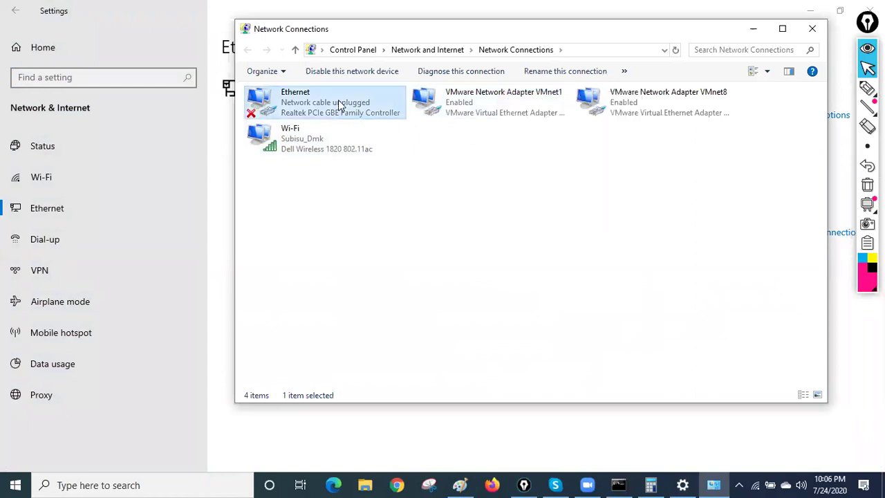
pyautogui.rightClick(339, 103)
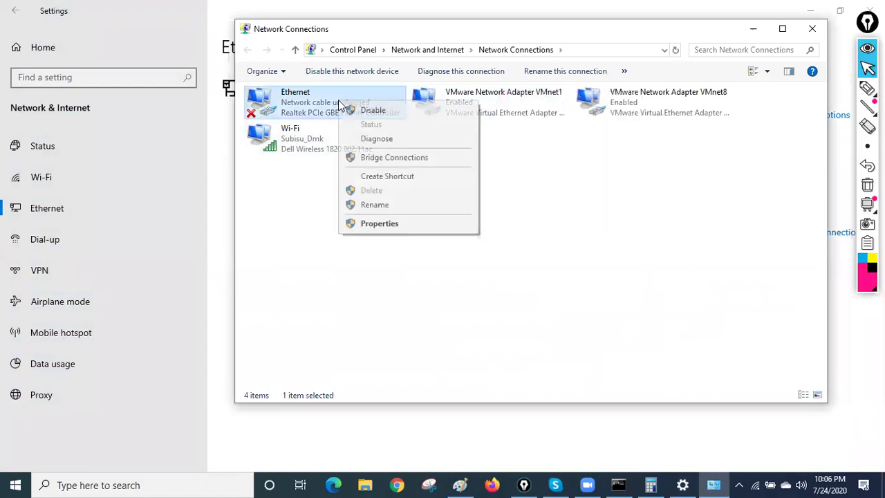
pyautogui.click(379, 224)
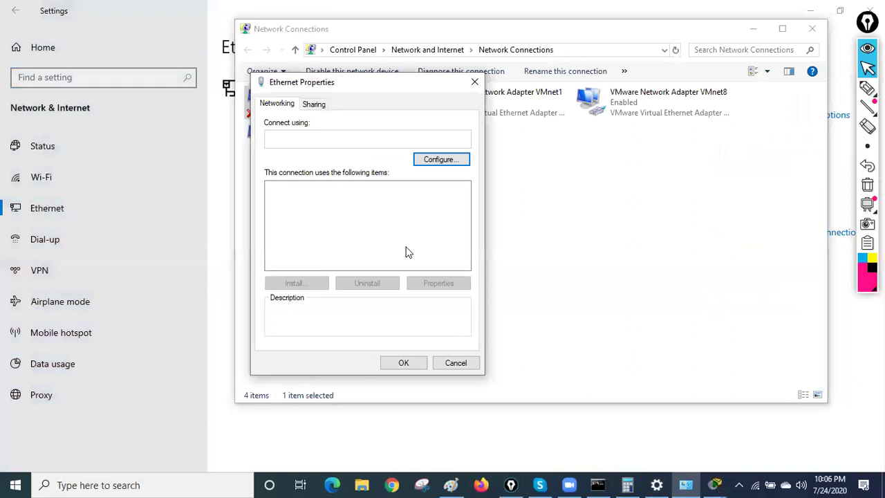
# Open the Internet Protocol Version 6 (TCP/IPv6) properties and select the option to use a manually entered IPv6 address
pyautogui.click(397, 253)
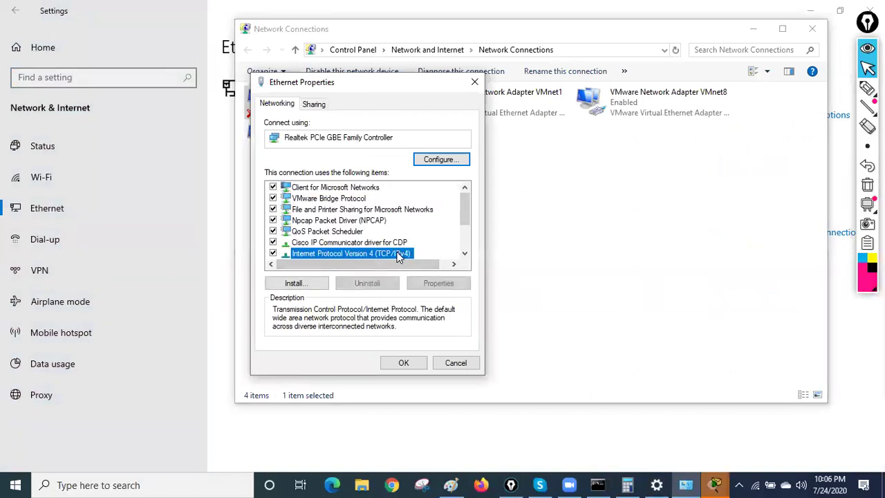
pyautogui.scroll(-2, 397, 249)
pyautogui.click(385, 232)
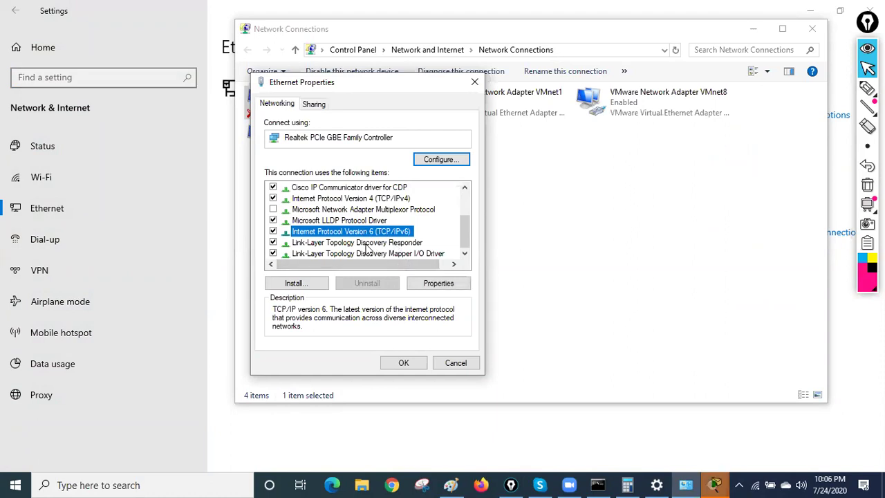
pyautogui.click(433, 282)
pyautogui.moveTo(474, 138); pyautogui.dragTo(429, 133)
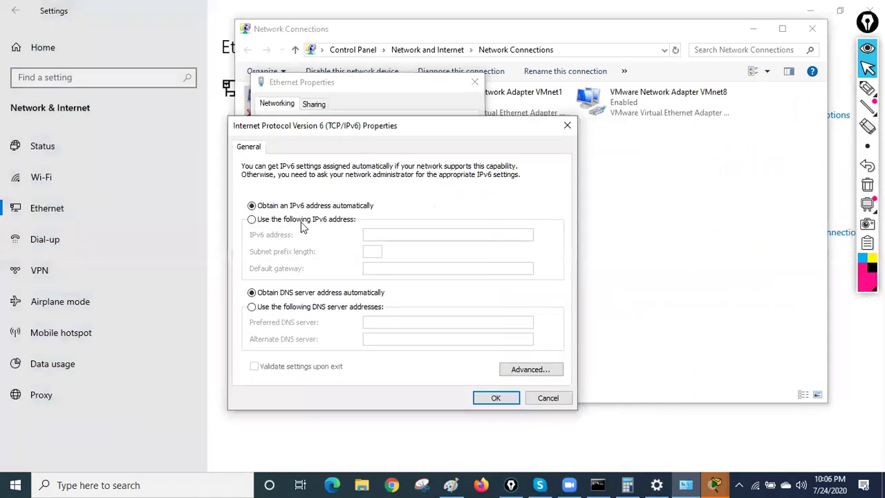
pyautogui.click(311, 219)
# Draw a pink check mark beside the "Obtain an IPv6 address automatically" option
pyautogui.click(866, 87)
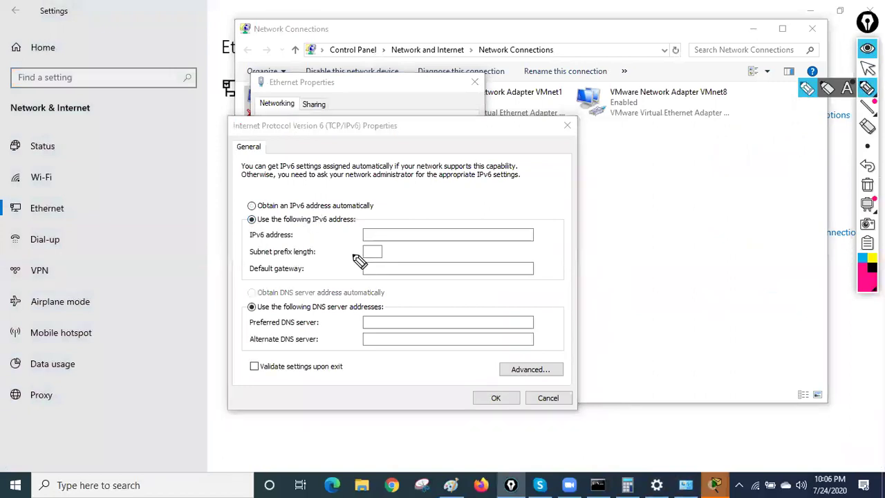
pyautogui.moveTo(384, 200); pyautogui.dragTo(414, 185)
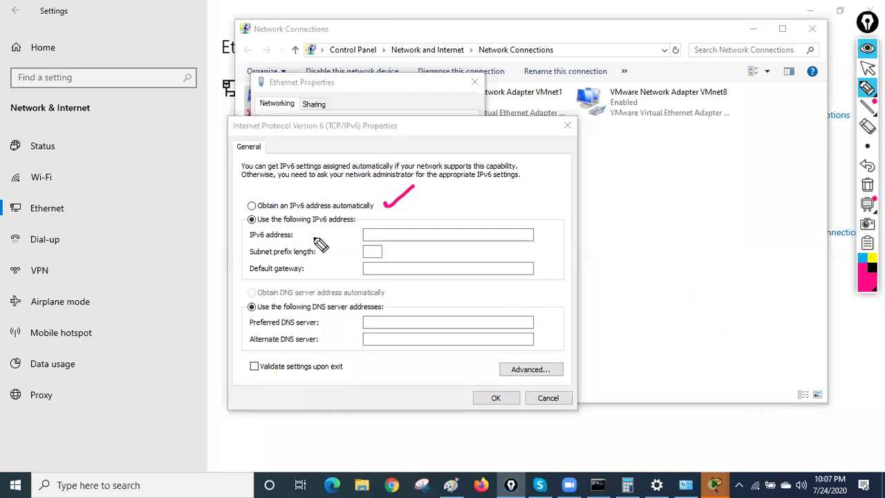
pyautogui.click(868, 67)
# Switch to the Cisco Packet Tracer login window and start a guest login
pyautogui.moveTo(719, 483)
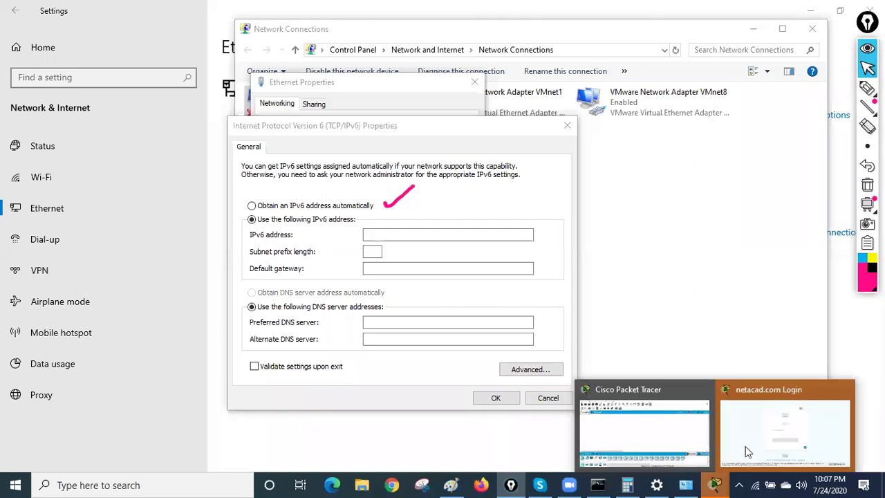
pyautogui.click(747, 449)
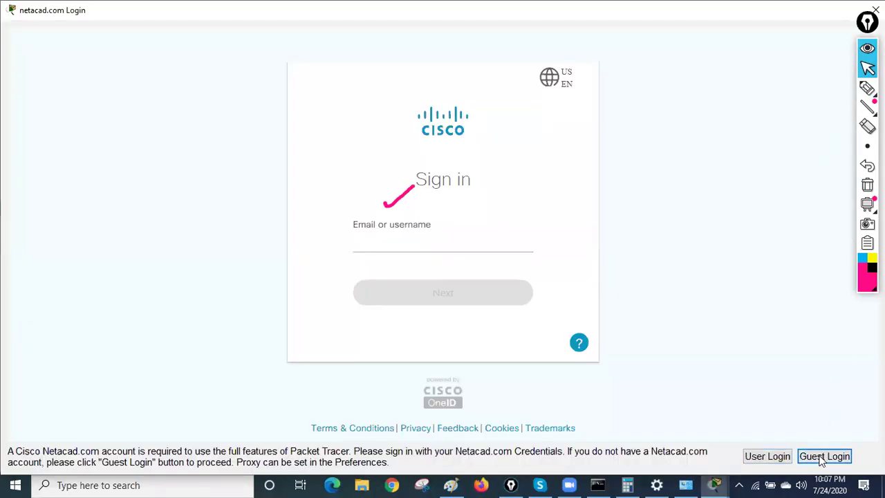
pyautogui.click(822, 456)
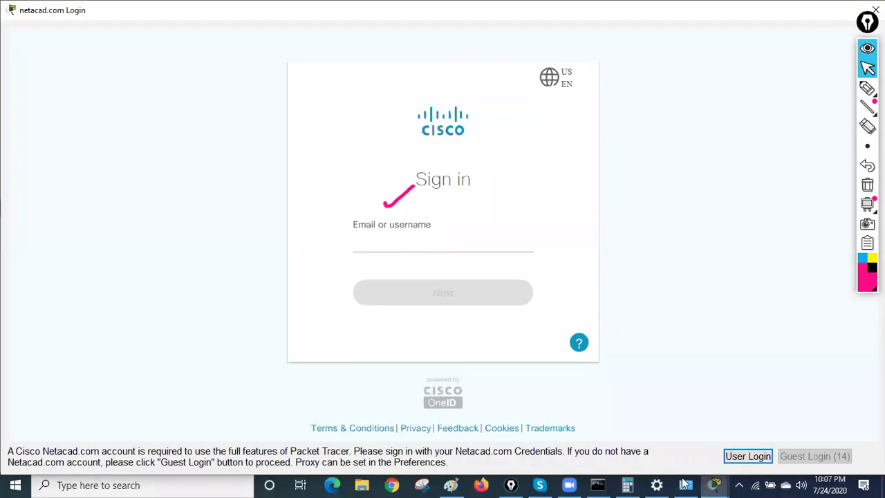
# Return to the IPv6 properties, underline the IPv6 address and subnet prefix length fields in pink, and clear all pen marks
pyautogui.click(685, 484)
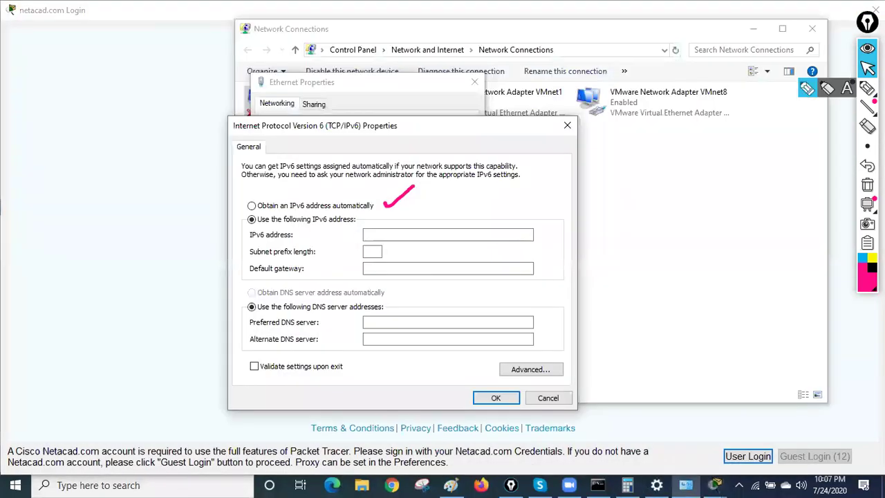
pyautogui.click(806, 88)
pyautogui.moveTo(364, 239); pyautogui.dragTo(459, 239)
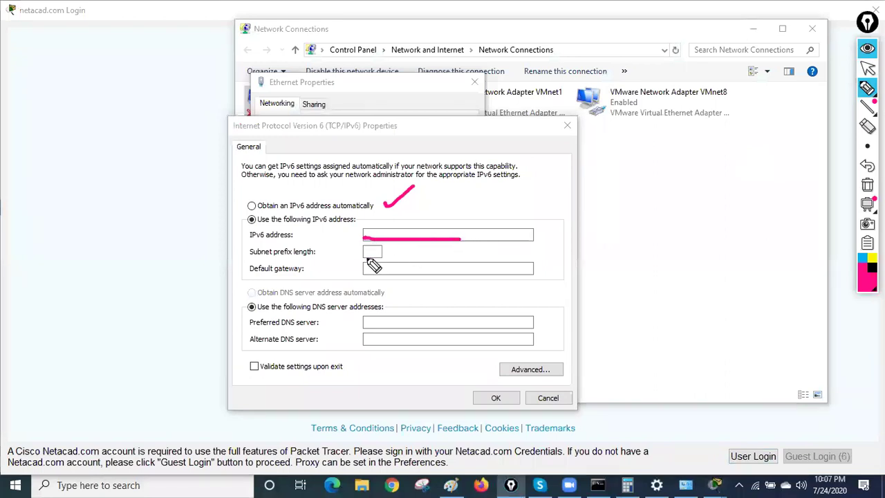
pyautogui.moveTo(361, 258); pyautogui.dragTo(404, 258)
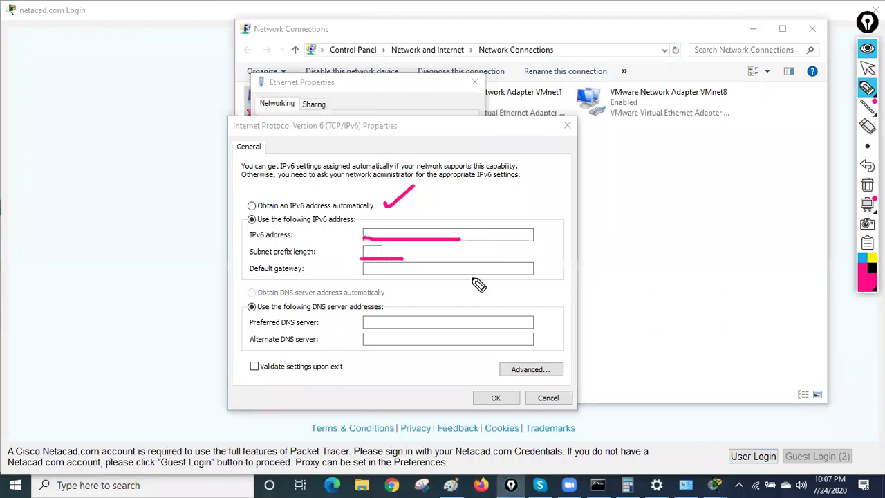
pyautogui.click(867, 146)
pyautogui.click(867, 67)
pyautogui.click(867, 185)
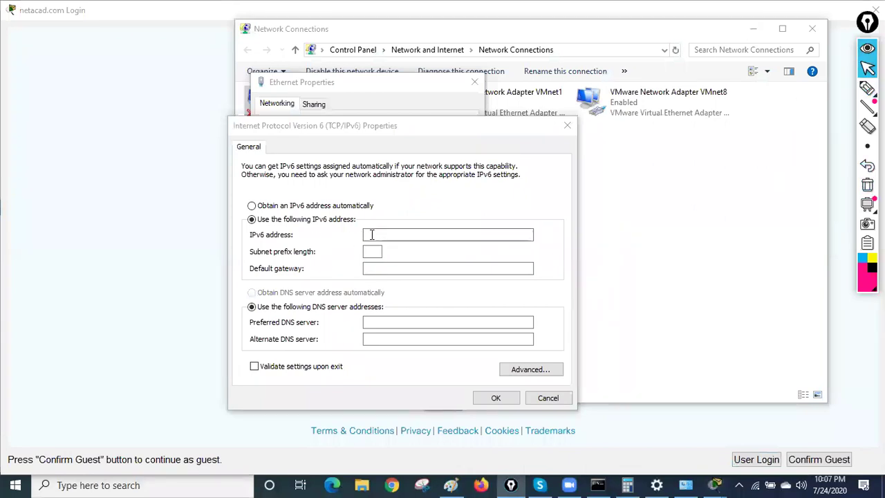
# Set the IPv6 address to 2001::1001 with a subnet prefix length of 64
pyautogui.click(372, 234)
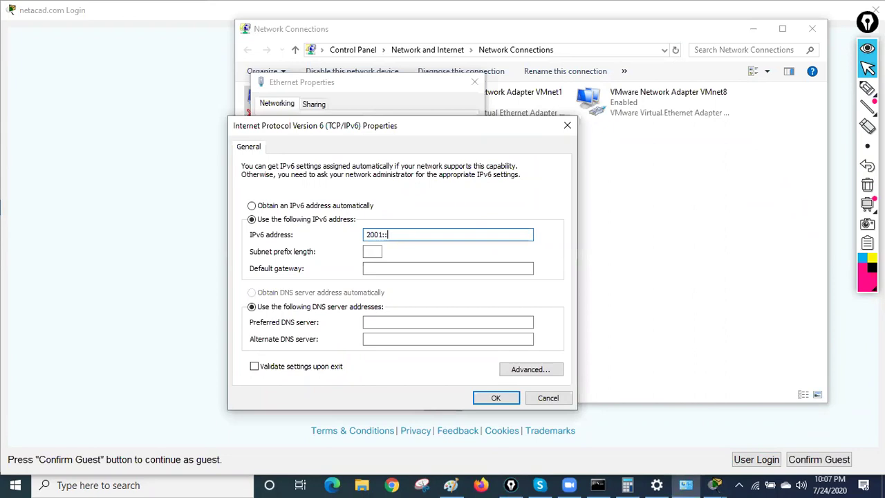
pyautogui.click(369, 251)
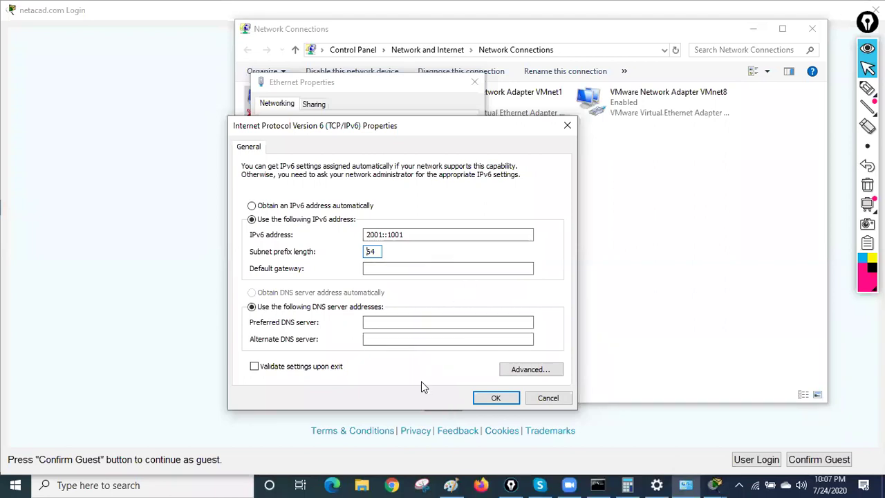
# Discard the manual IPv6 settings, close the Ethernet properties and Network Connections windows, and switch back to Paint
pyautogui.click(267, 206)
pyautogui.click(272, 294)
pyautogui.click(543, 398)
pyautogui.click(475, 82)
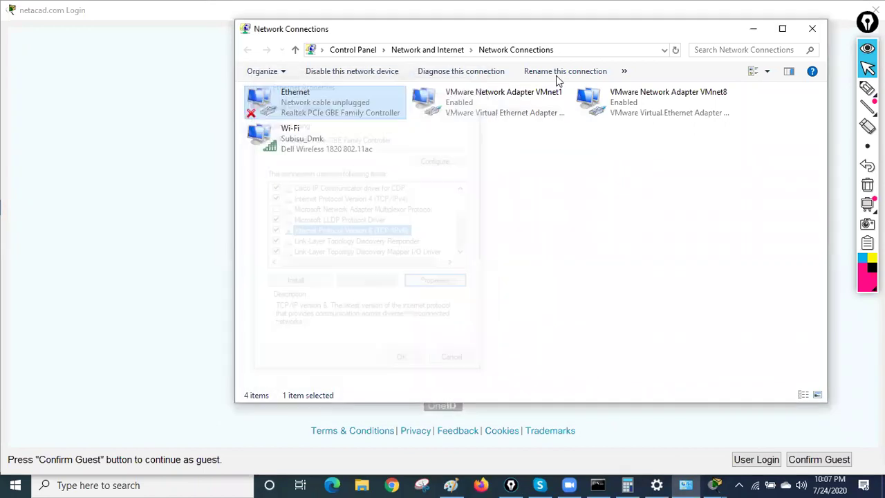
pyautogui.click(811, 29)
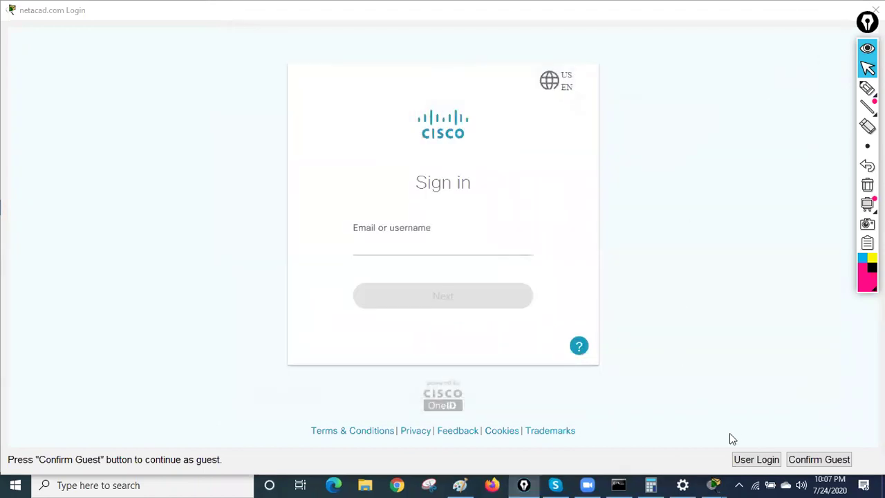
pyautogui.click(467, 484)
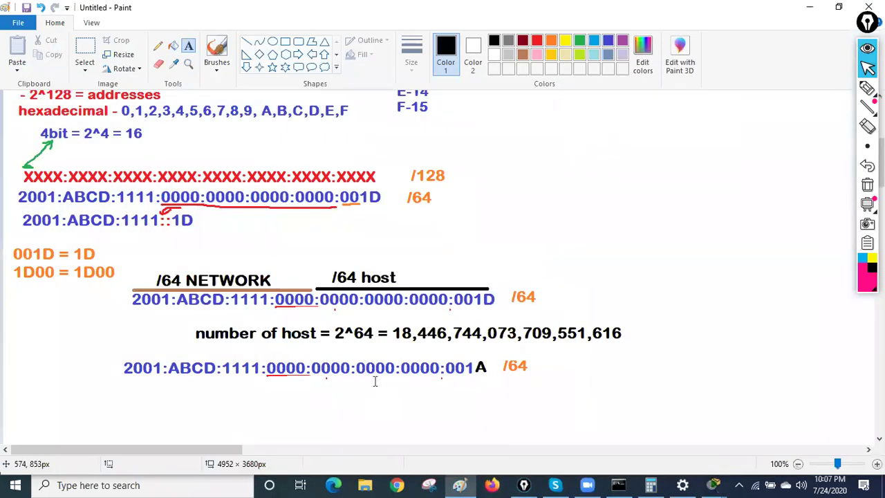
# Handwrite the numbers 8, 16 and 24 in pink pen in the blank area beside the IPv6 notes
pyautogui.moveTo(497, 273); pyautogui.dragTo(581, 322)
pyautogui.click(564, 408)
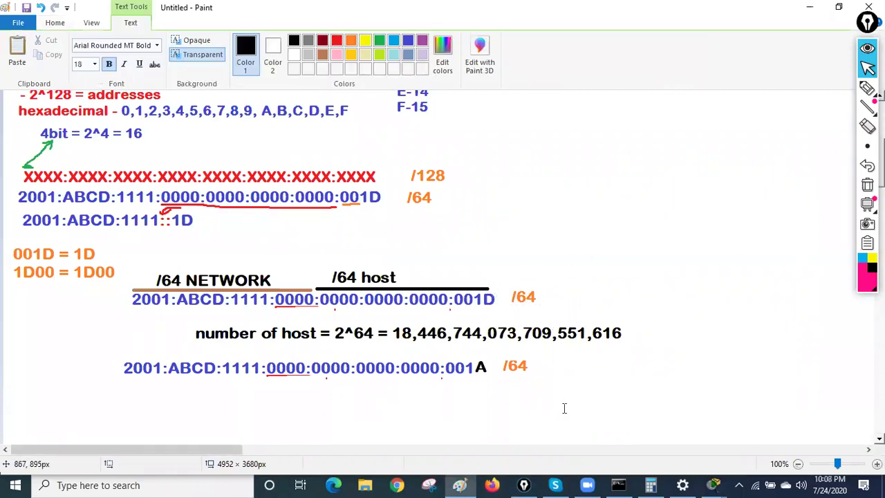
pyautogui.click(867, 88)
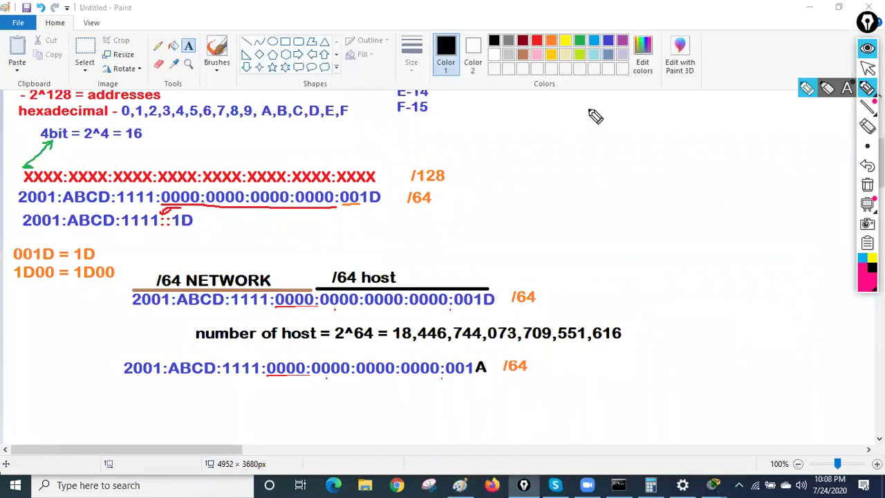
pyautogui.moveTo(593, 113); pyautogui.dragTo(574, 128)
pyautogui.moveTo(621, 172)
pyautogui.mouseDown()
pyautogui.moveTo(592, 229)
pyautogui.moveTo(625, 212)
pyautogui.mouseUp()
pyautogui.moveTo(610, 257); pyautogui.dragTo(634, 280)
pyautogui.click(648, 273)
pyautogui.moveTo(659, 249); pyautogui.dragTo(672, 280)
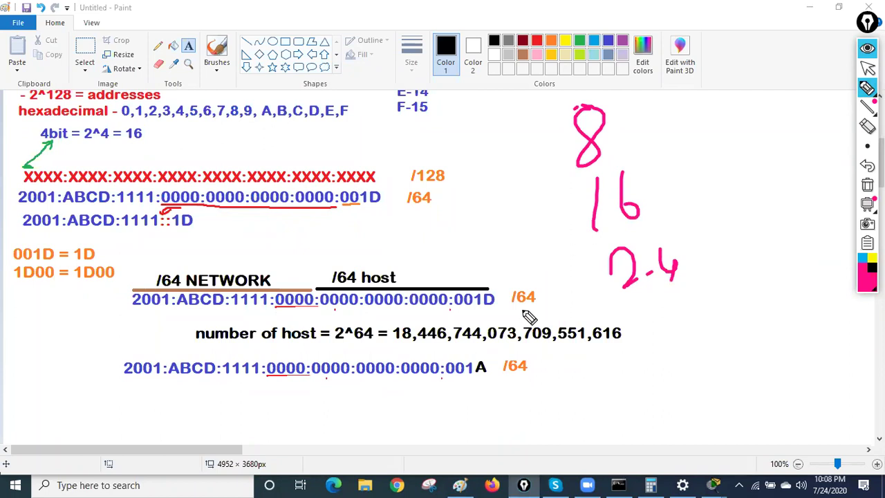
# Circle the /64 prefix of the 001D address in pink and mark its 1111 and adjacent 0000 groups around the network/host boundary
pyautogui.moveTo(557, 296); pyautogui.dragTo(498, 301)
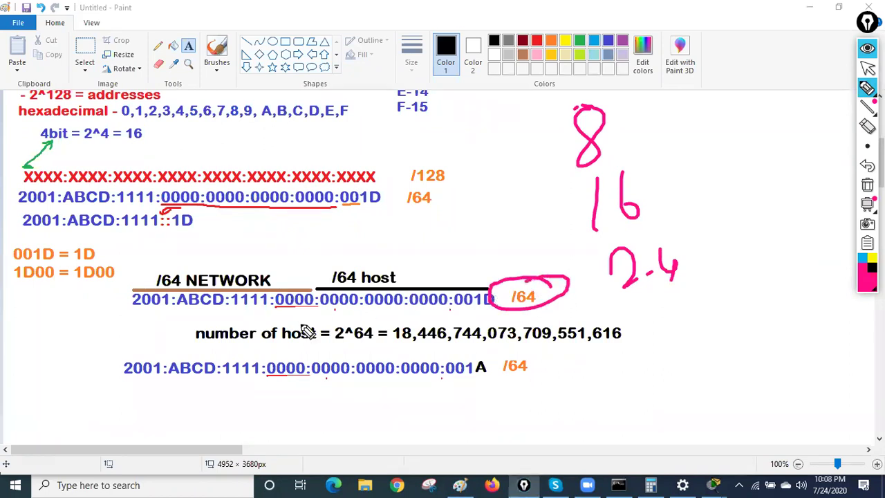
pyautogui.moveTo(320, 311); pyautogui.dragTo(363, 310)
pyautogui.moveTo(289, 316)
pyautogui.mouseDown()
pyautogui.moveTo(280, 297)
pyautogui.moveTo(315, 295)
pyautogui.mouseUp()
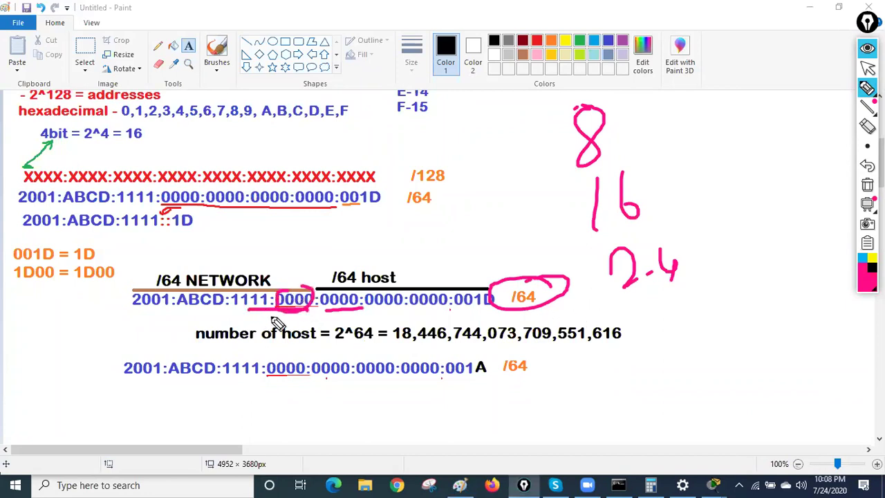
# Handwrite /48 and /56 in pink beside the second /64 address and underline /56
pyautogui.moveTo(586, 350); pyautogui.dragTo(602, 383)
pyautogui.click(620, 353)
pyautogui.moveTo(628, 349); pyautogui.dragTo(622, 354)
pyautogui.moveTo(574, 334)
pyautogui.mouseDown()
pyautogui.moveTo(553, 395)
pyautogui.moveTo(571, 442)
pyautogui.mouseUp()
pyautogui.moveTo(601, 407); pyautogui.dragTo(600, 434)
pyautogui.moveTo(653, 401); pyautogui.dragTo(644, 418)
pyautogui.moveTo(584, 451); pyautogui.dragTo(705, 439)
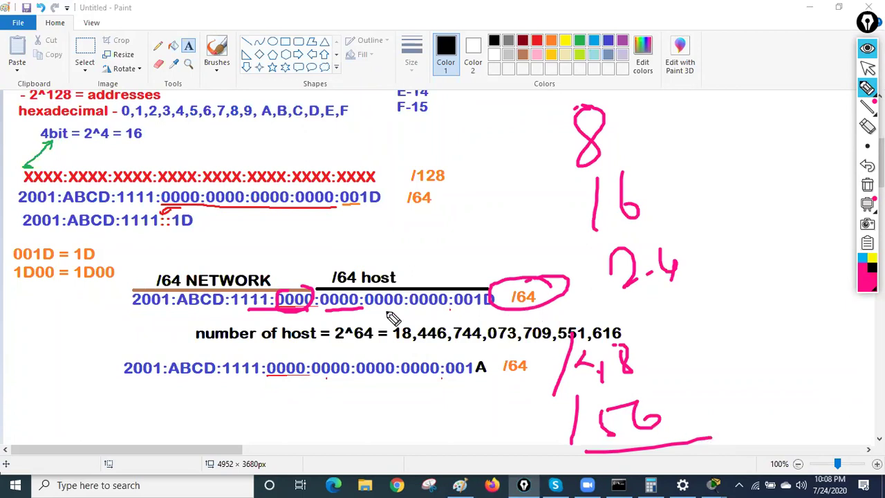
# Clear all pen marks and close the Windows Settings window
pyautogui.click(867, 67)
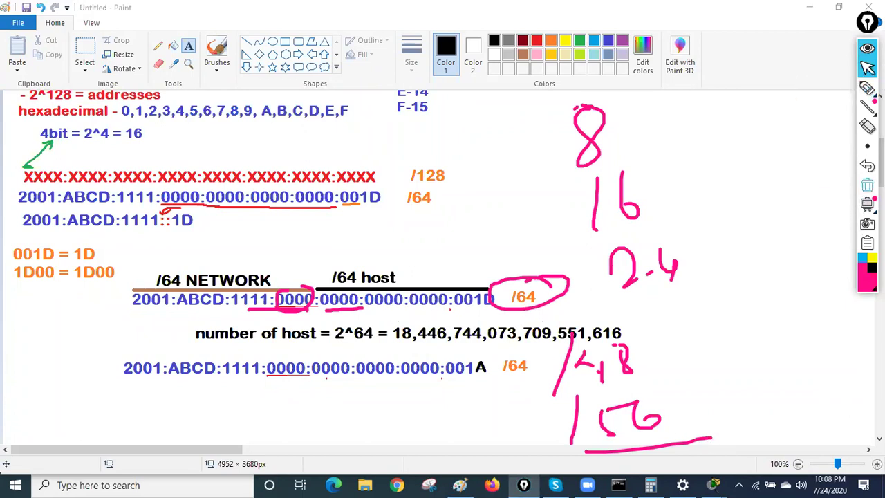
pyautogui.click(866, 185)
pyautogui.moveTo(508, 269); pyautogui.dragTo(609, 305)
pyautogui.click(650, 192)
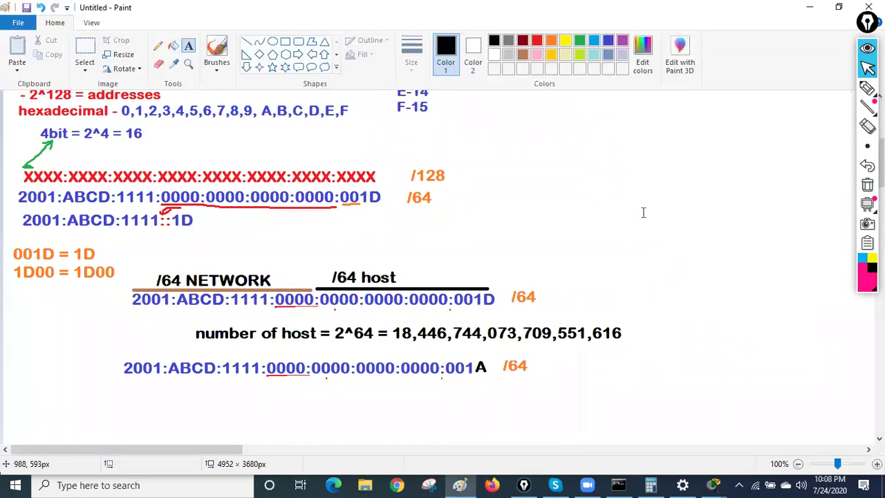
pyautogui.click(682, 484)
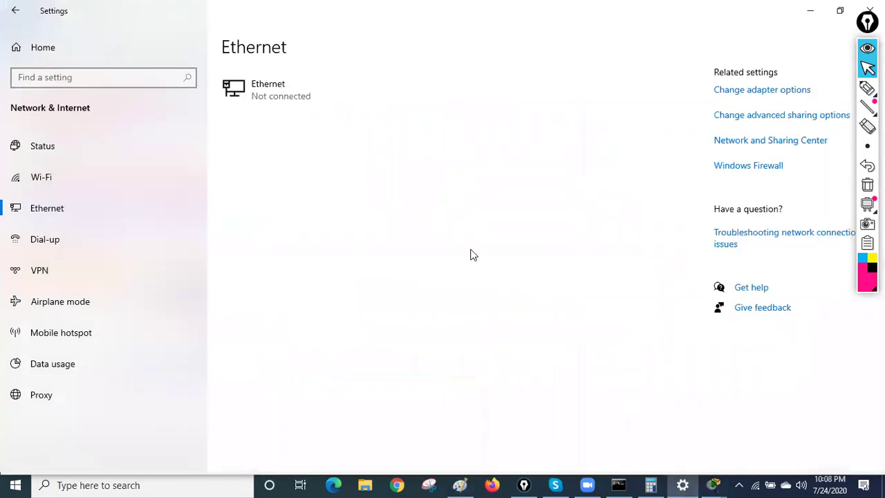
pyautogui.click(868, 10)
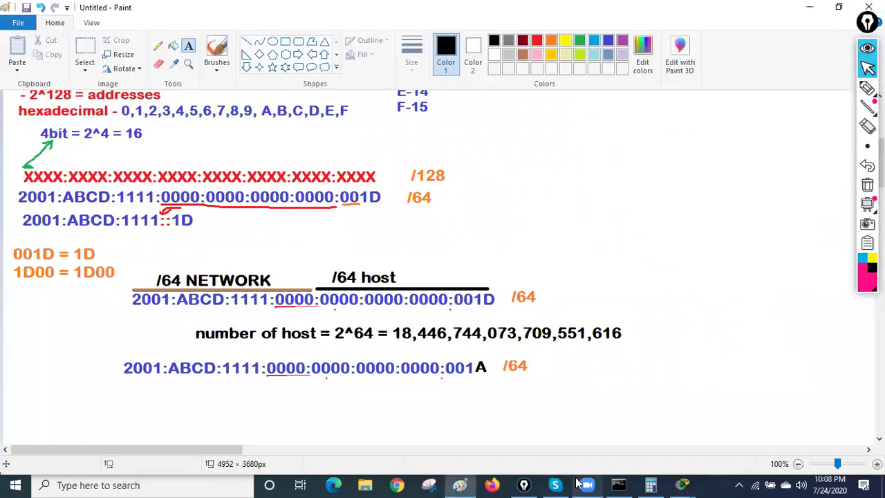
pyautogui.moveTo(682, 485)
pyautogui.moveTo(732, 428)
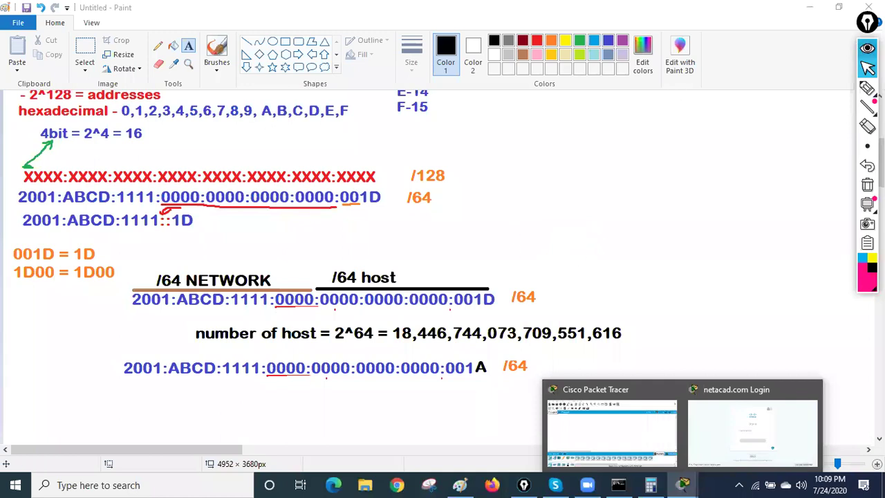
# Circle the /64 host label and the /64 prefix in pink, and underline the prefix and the address's network part
pyautogui.click(866, 87)
pyautogui.moveTo(557, 301)
pyautogui.mouseDown()
pyautogui.moveTo(529, 277)
pyautogui.moveTo(561, 304)
pyautogui.mouseUp()
pyautogui.moveTo(391, 261)
pyautogui.mouseDown()
pyautogui.moveTo(416, 303)
pyautogui.moveTo(381, 265)
pyautogui.mouseUp()
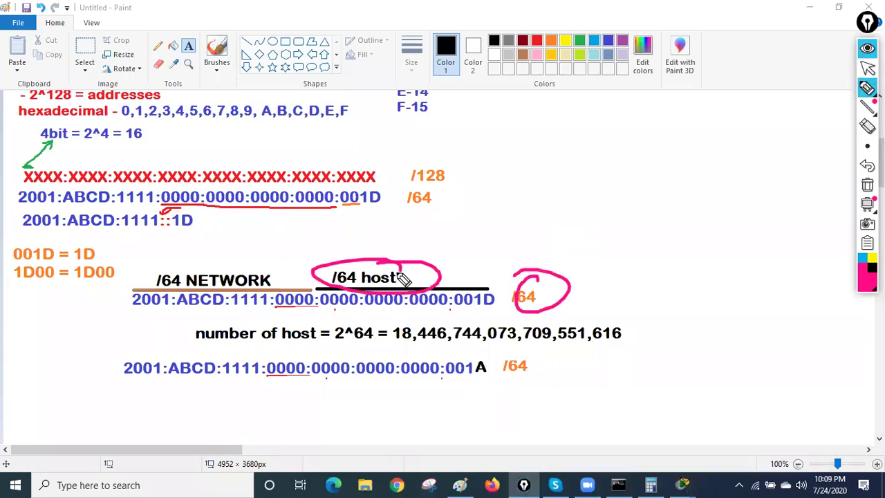
pyautogui.moveTo(573, 312); pyautogui.dragTo(477, 324)
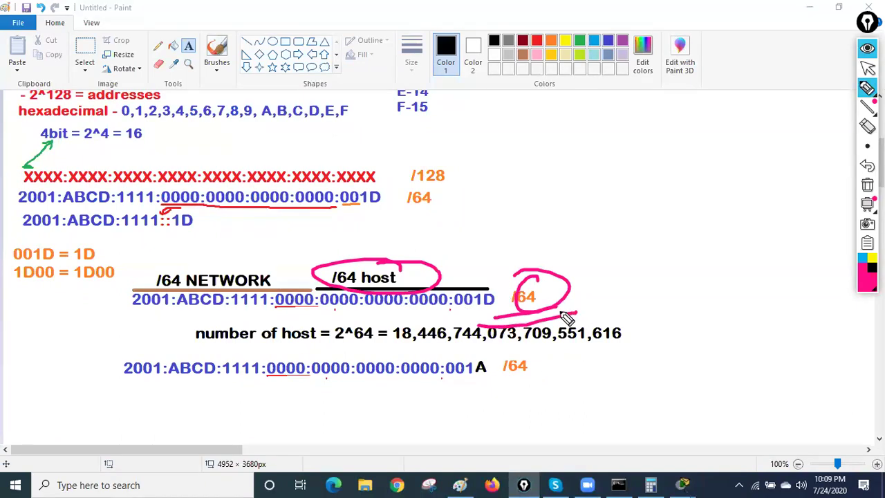
pyautogui.moveTo(306, 311); pyautogui.dragTo(116, 321)
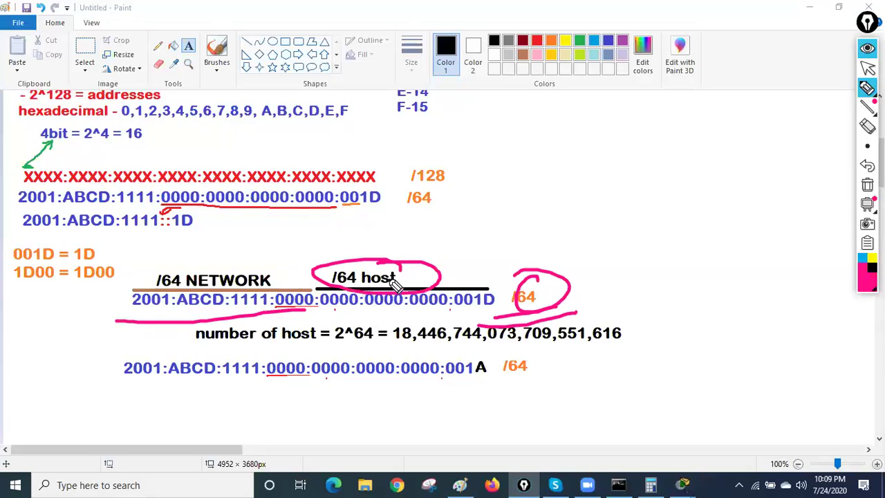
# Clear all pen marks, discard the empty text box, and open the Windows Network & Internet settings
pyautogui.hotkey('ctrl', 'shift', '1')
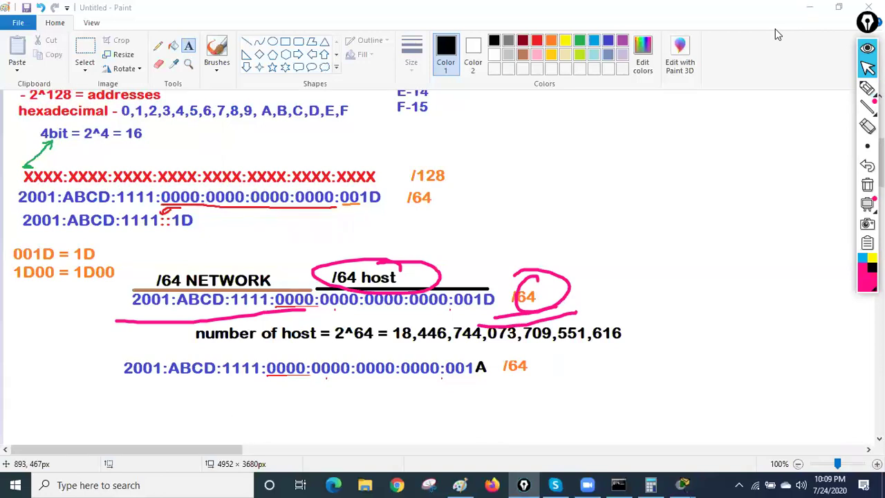
pyautogui.click(866, 184)
pyautogui.click(561, 312)
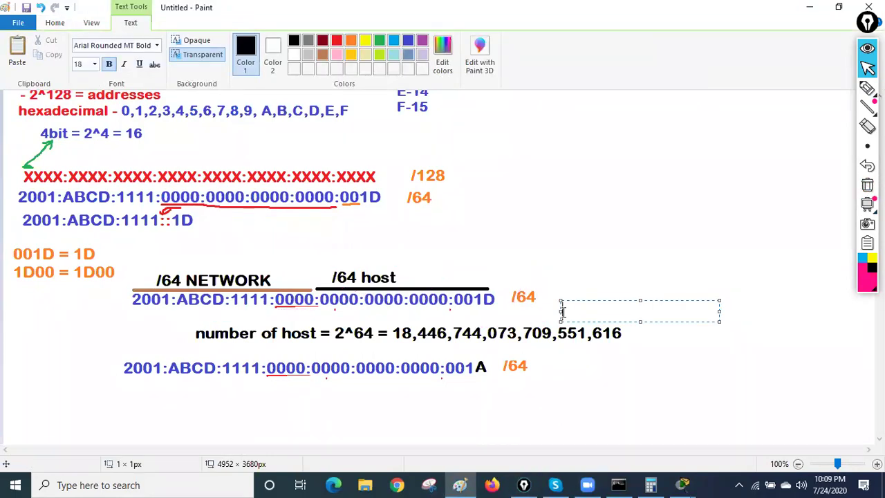
pyautogui.press('Escape')
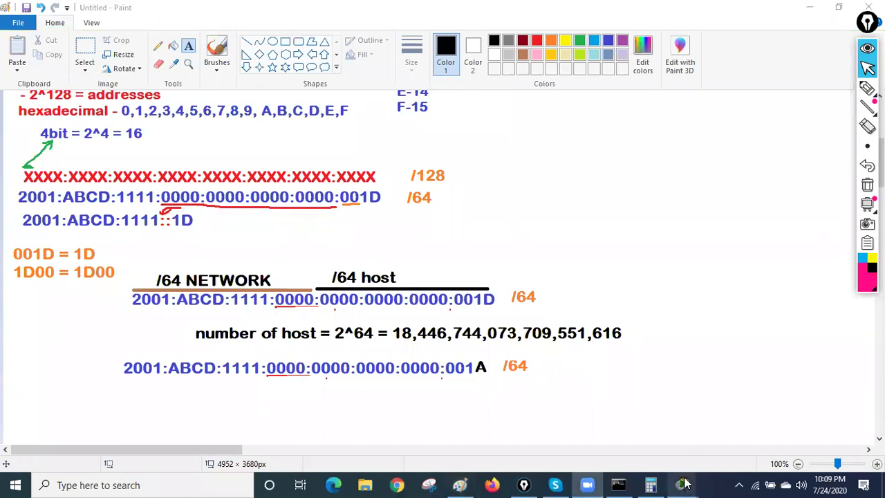
pyautogui.rightClick(755, 484)
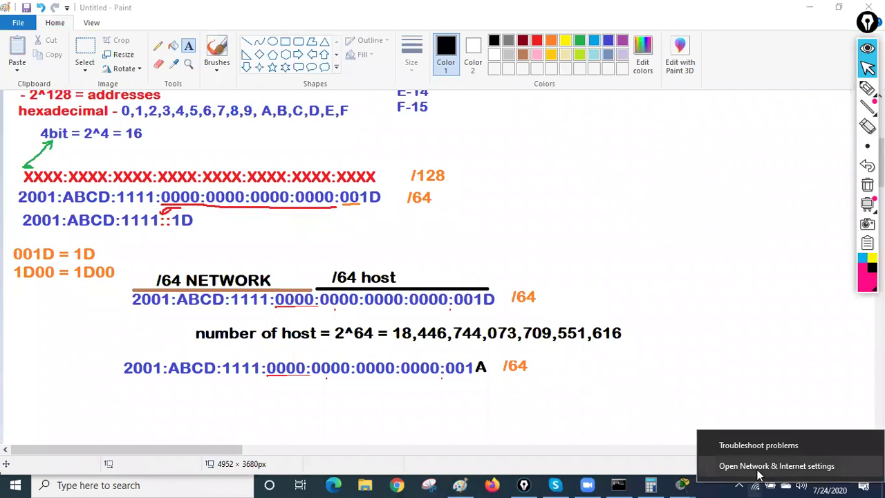
pyautogui.click(760, 466)
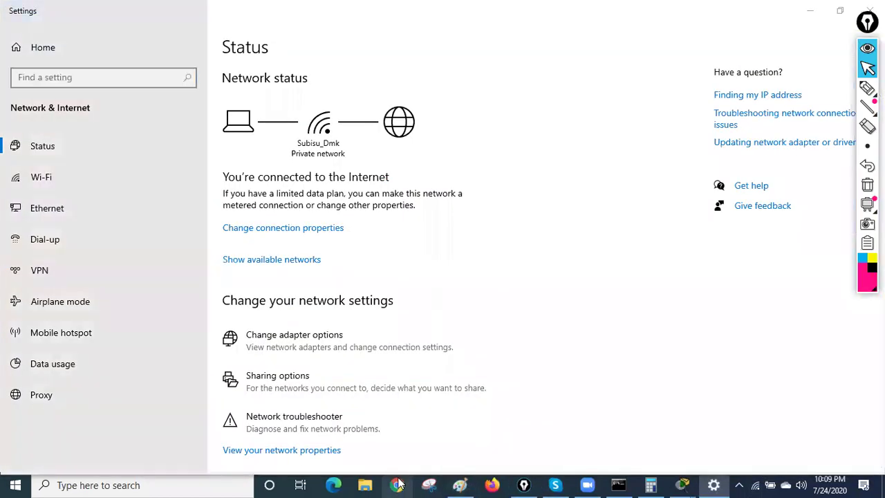
# Switch to Chrome, search for "what is my ip", and open whatismyipaddress.com
pyautogui.click(398, 484)
pyautogui.click(166, 35)
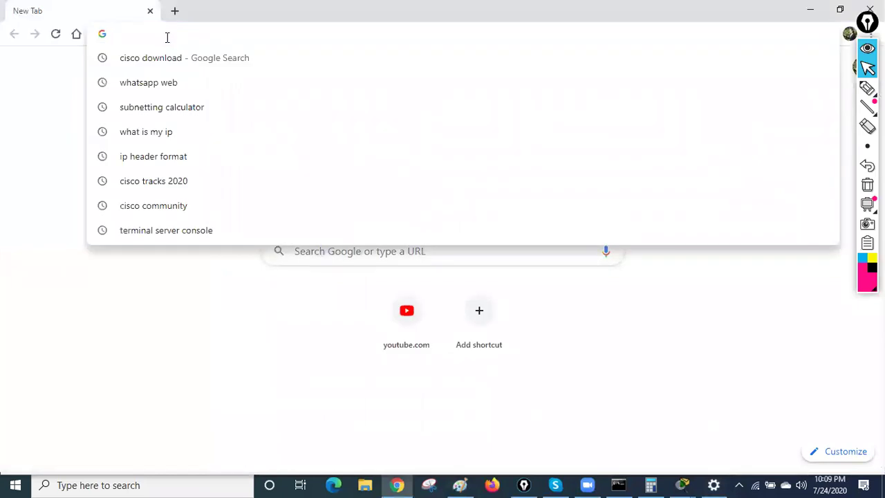
pyautogui.write('whats')
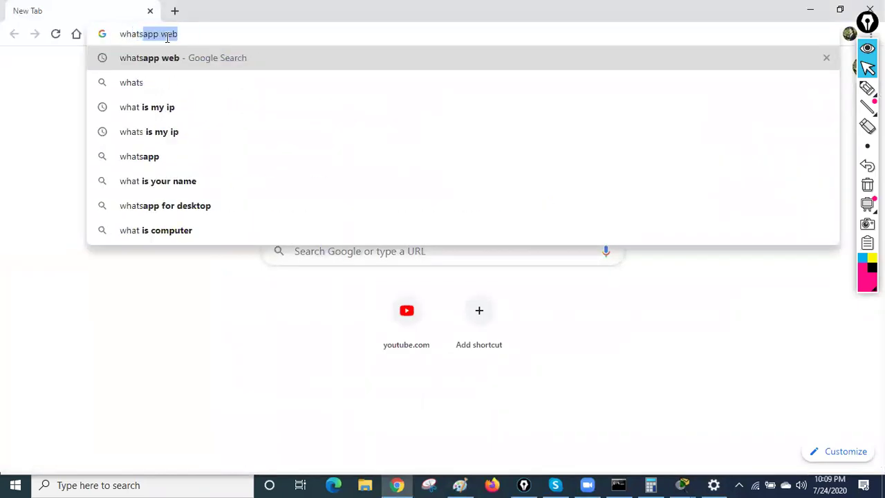
pyautogui.press('Right')
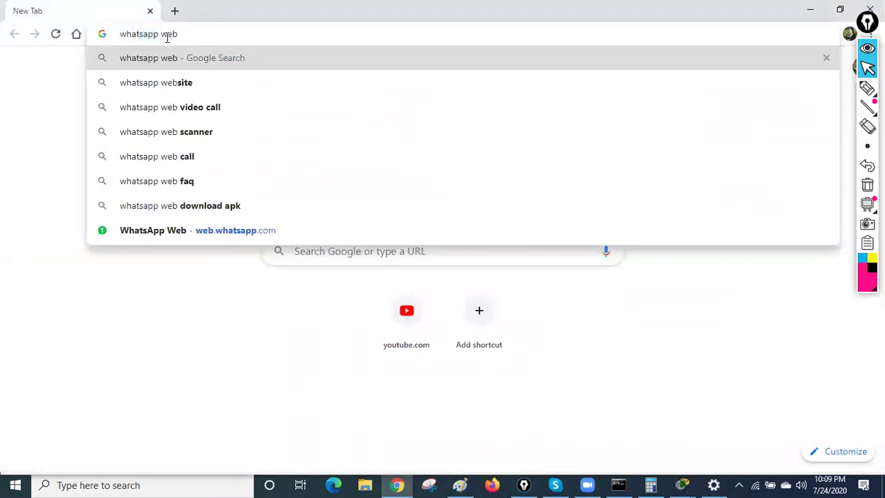
pyautogui.press('BackSpace')
pyautogui.press('BackSpace')
pyautogui.press('BackSpace')
pyautogui.press('BackSpace')
pyautogui.press('BackSpace')
pyautogui.press('BackSpace')
pyautogui.press('BackSpace')
pyautogui.press('BackSpace')
pyautogui.press('BackSpace')
pyautogui.press('BackSpace')
pyautogui.press('BackSpace')
pyautogui.press('BackSpace')
pyautogui.write('wh')
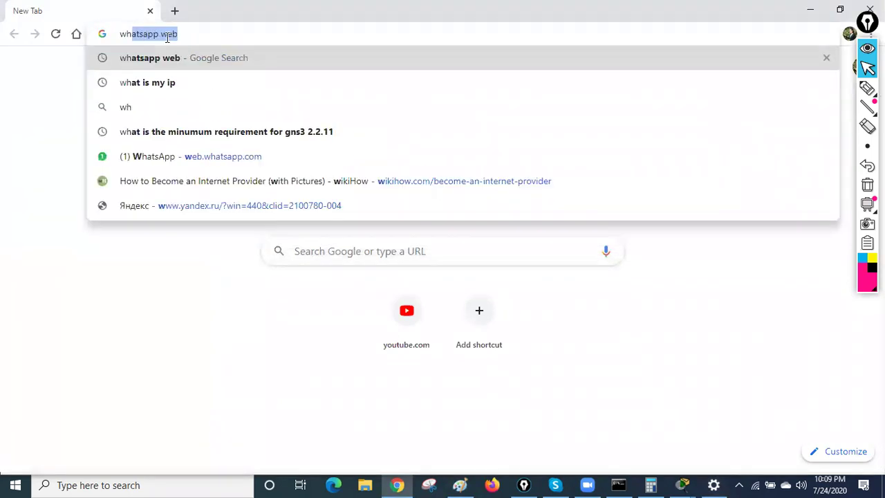
pyautogui.write('at is my ip')
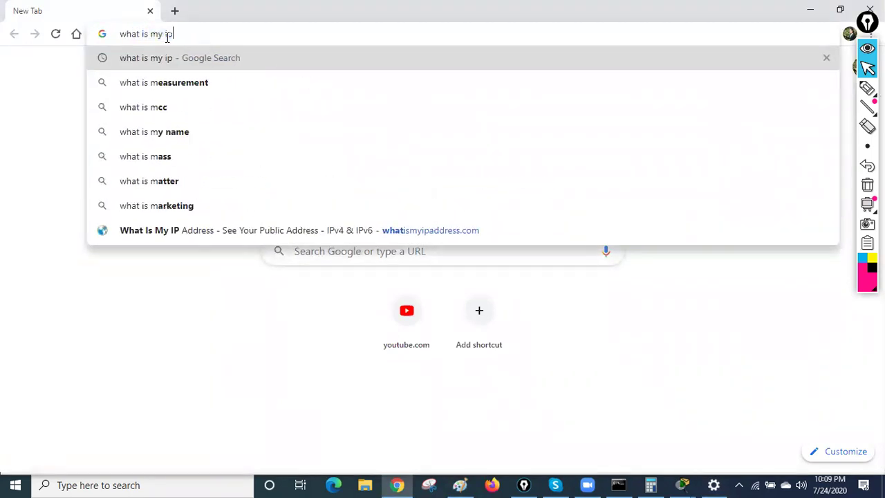
pyautogui.press('Return')
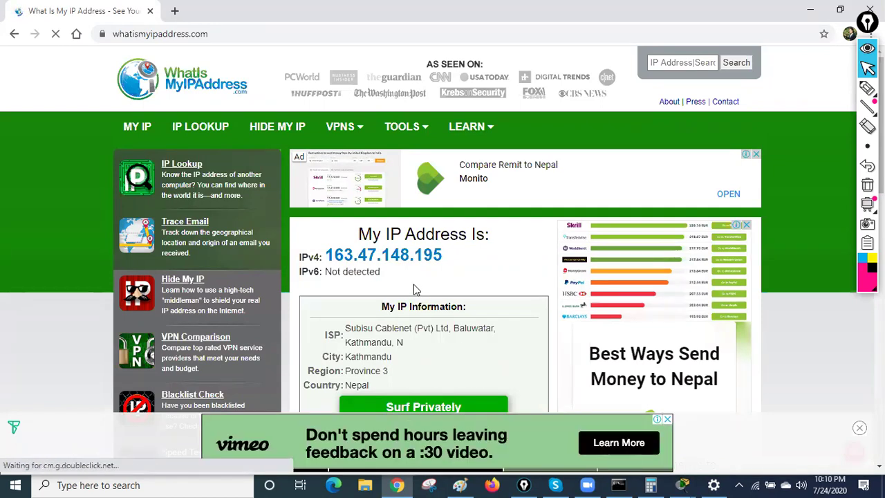
# Dismiss the banner ad, box the public IPv4 address in pink, and underline the IPv6 detection result
pyautogui.click(666, 420)
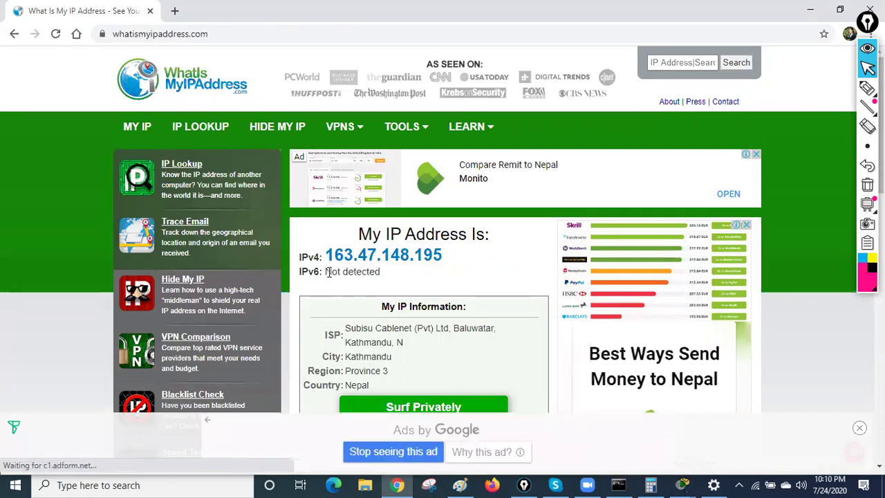
pyautogui.click(865, 89)
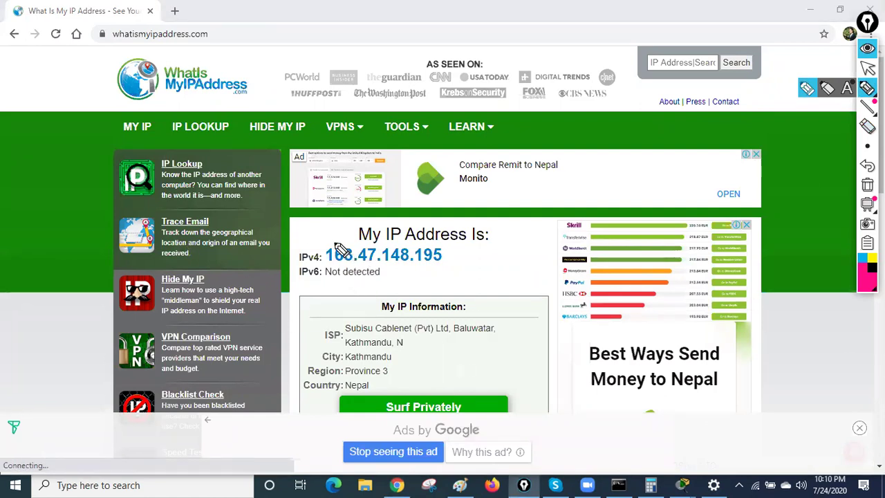
pyautogui.moveTo(316, 244)
pyautogui.mouseDown()
pyautogui.moveTo(447, 248)
pyautogui.moveTo(447, 265)
pyautogui.moveTo(334, 264)
pyautogui.moveTo(322, 282)
pyautogui.moveTo(387, 279)
pyautogui.mouseUp()
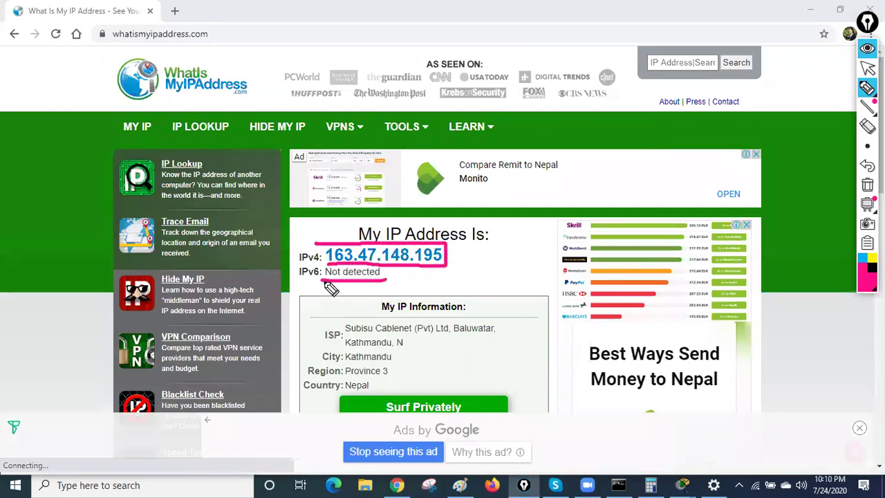
# Clear the pen marks, minimize the browser, and switch back to the IPv6 notes in Paint
pyautogui.click(865, 69)
pyautogui.click(867, 184)
pyautogui.click(809, 11)
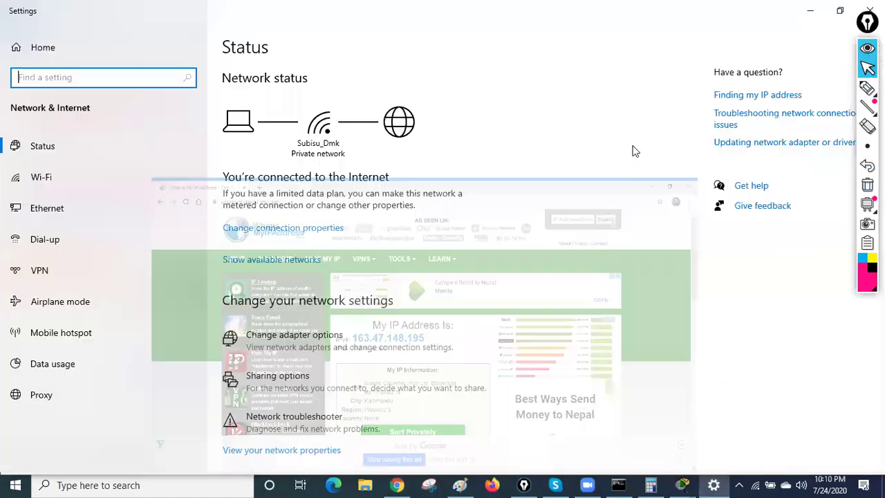
pyautogui.hotkey('alt', 'Tab')
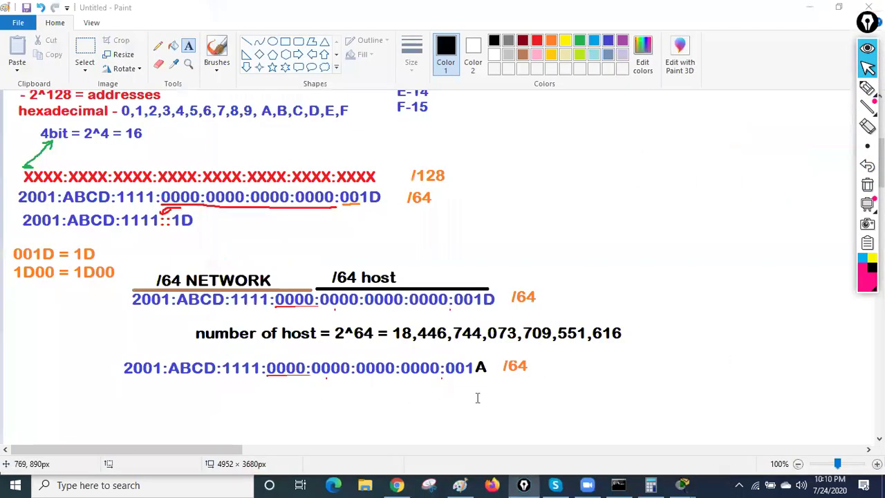
# Draw a pink line above the XXXX address pattern, and clear the pen mark
pyautogui.scroll(3, 401, 375)
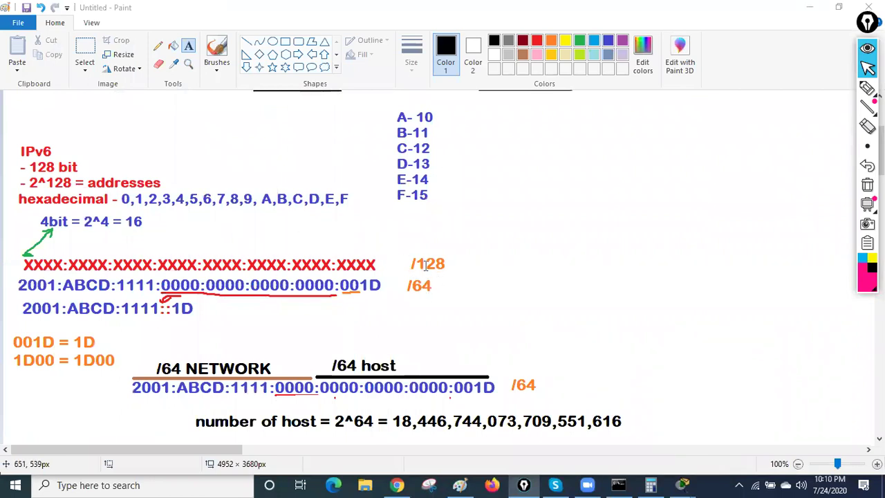
pyautogui.click(866, 88)
pyautogui.moveTo(25, 254); pyautogui.dragTo(359, 253)
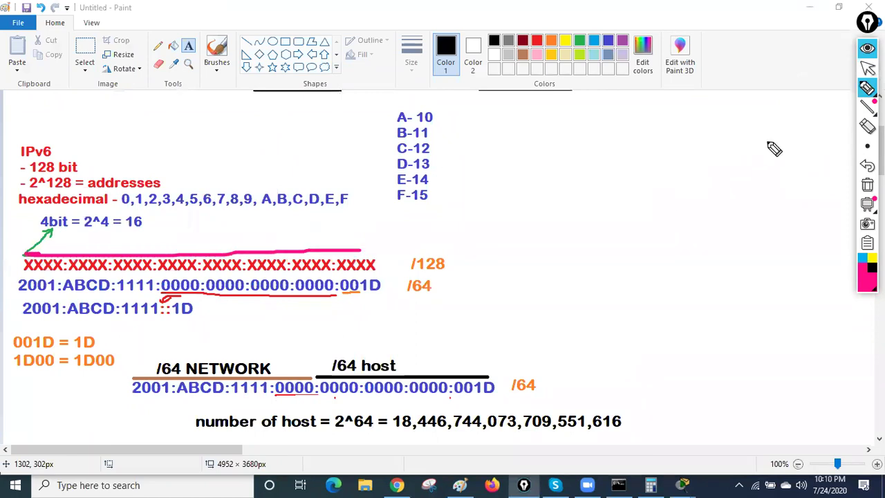
pyautogui.click(866, 67)
pyautogui.click(867, 185)
# Circle the full 2001:ABCD:1111 address and its shortened :: form in pink
pyautogui.click(866, 87)
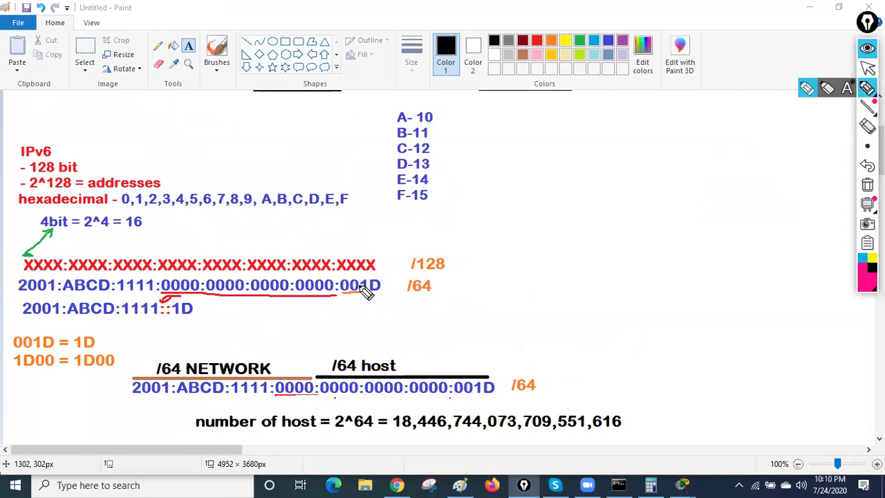
pyautogui.moveTo(5, 275)
pyautogui.mouseDown()
pyautogui.moveTo(3, 304)
pyautogui.moveTo(368, 293)
pyautogui.moveTo(22, 264)
pyautogui.mouseUp()
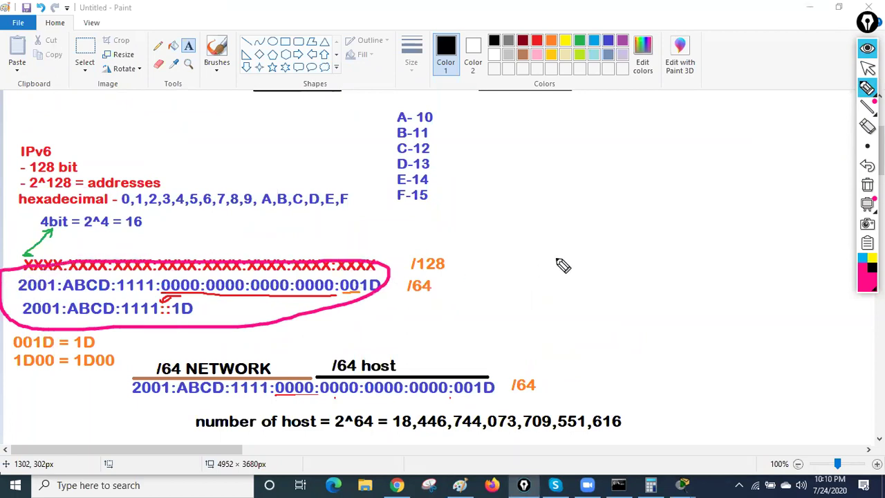
pyautogui.click(867, 67)
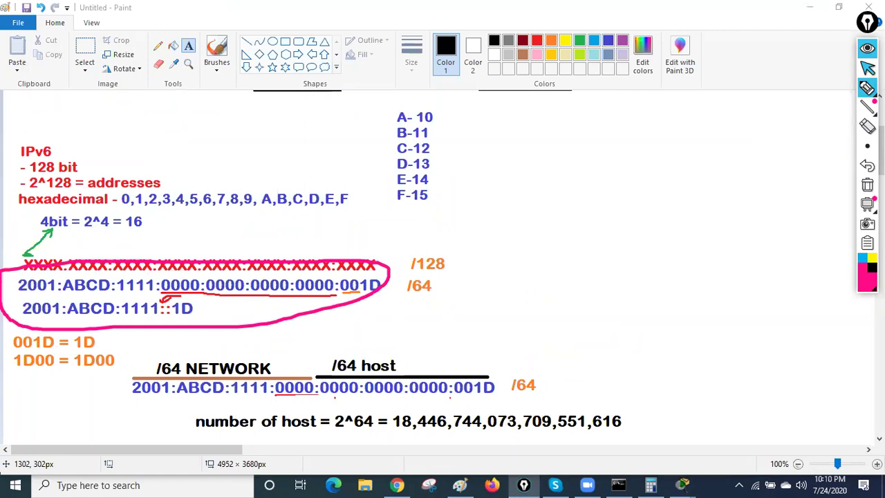
# Clear the pen marks and switch from Paint to Cisco Packet Tracer, confirming guest access at its sign-in window
pyautogui.click(867, 184)
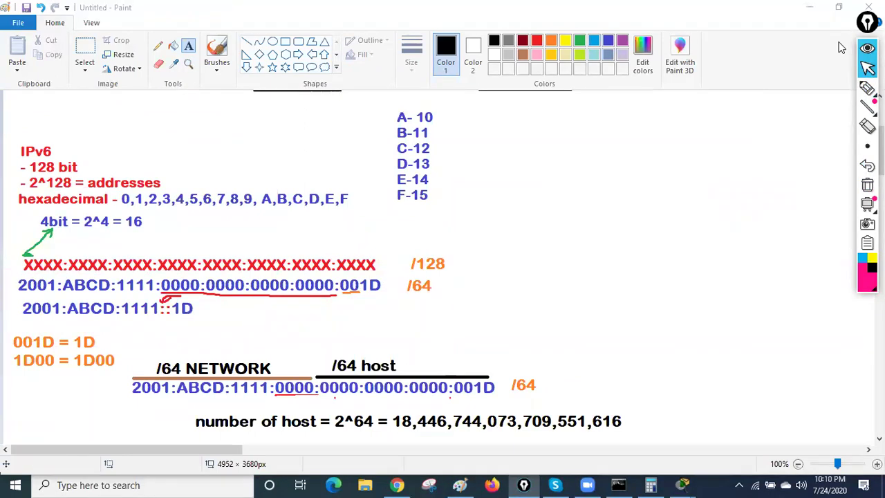
pyautogui.click(811, 9)
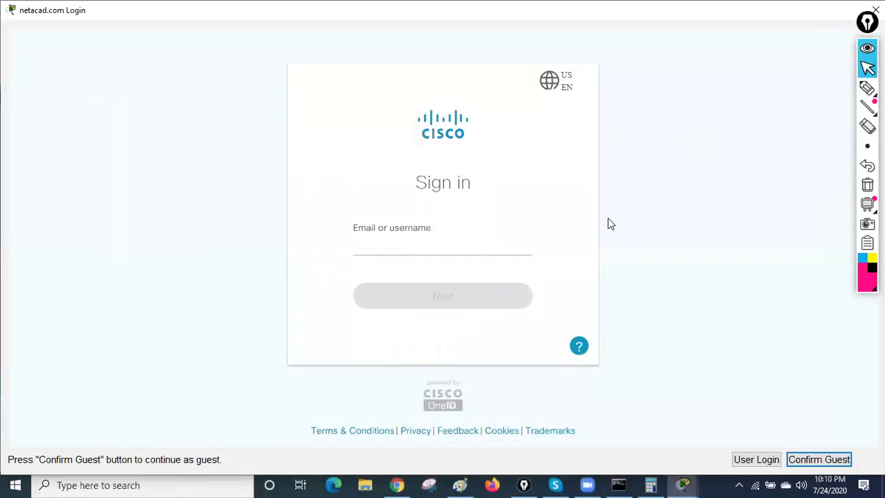
pyautogui.click(826, 456)
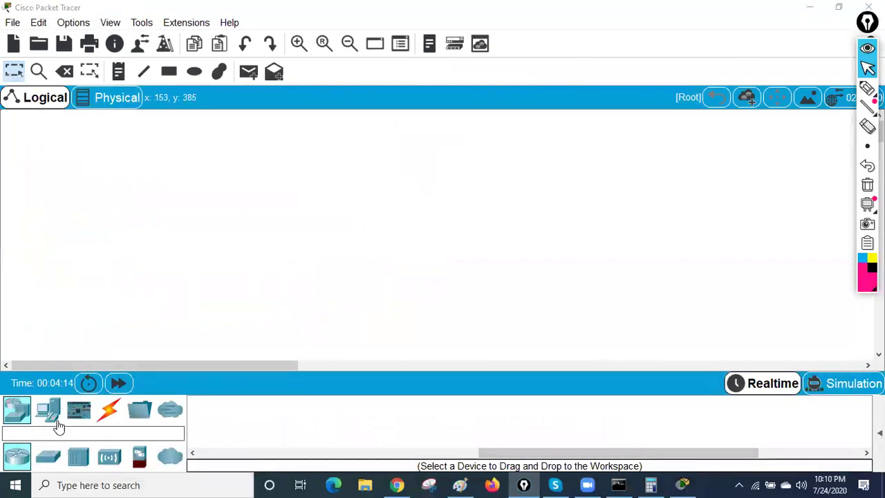
# Place a generic server in the upper-left area of the logical workspace
pyautogui.click(49, 411)
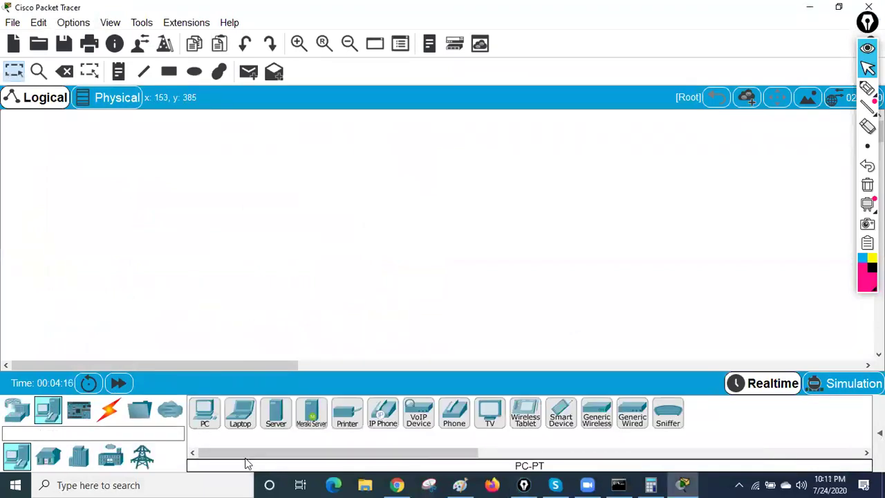
pyautogui.click(276, 413)
pyautogui.click(96, 172)
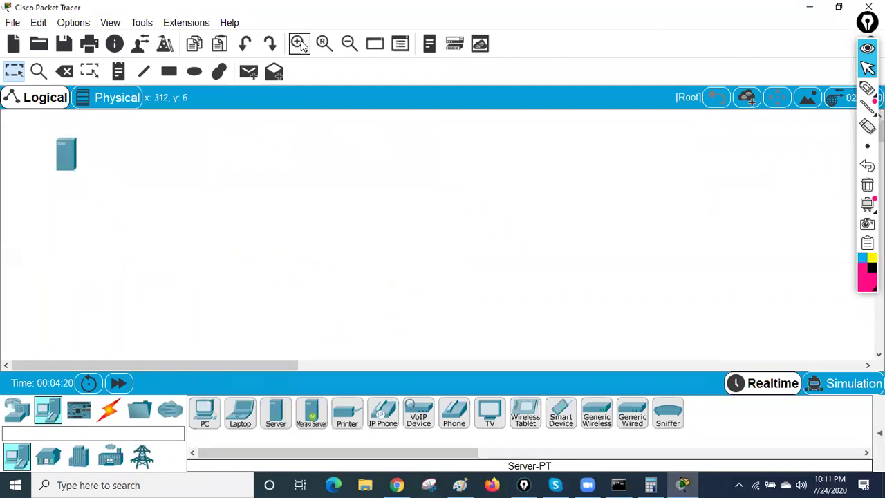
pyautogui.click(299, 44)
pyautogui.moveTo(71, 365); pyautogui.dragTo(48, 365)
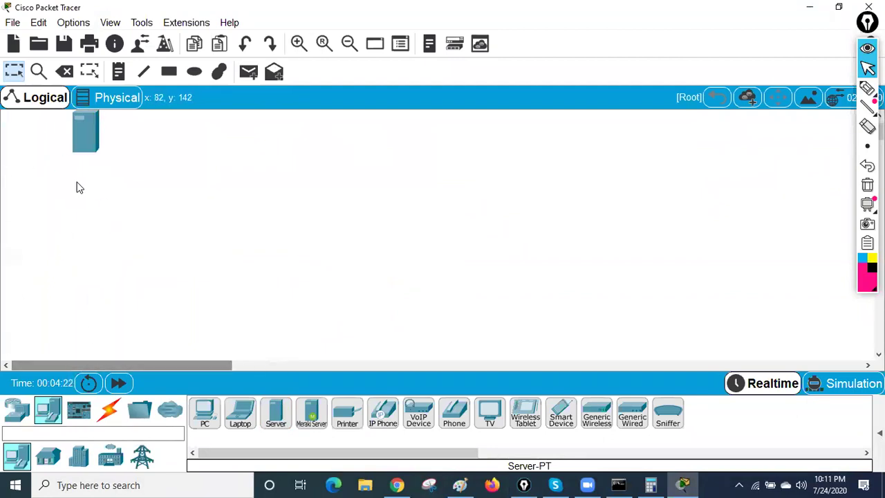
pyautogui.scroll(1, 76, 186)
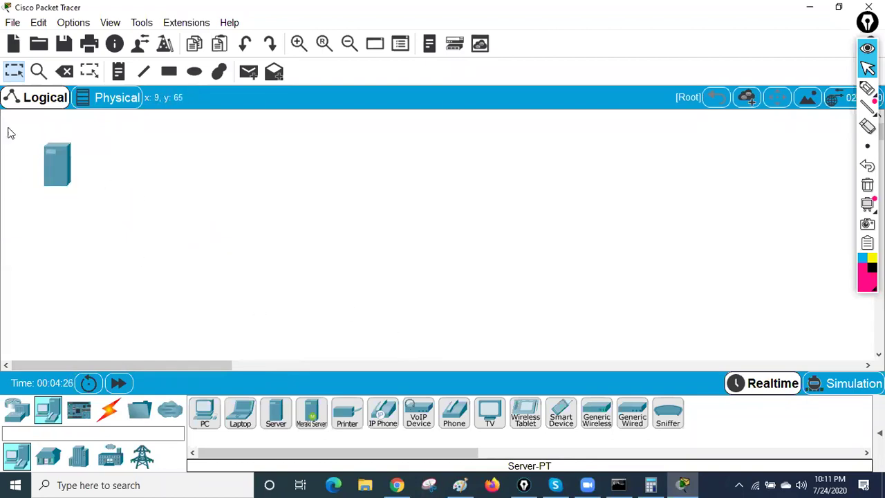
pyautogui.click(118, 71)
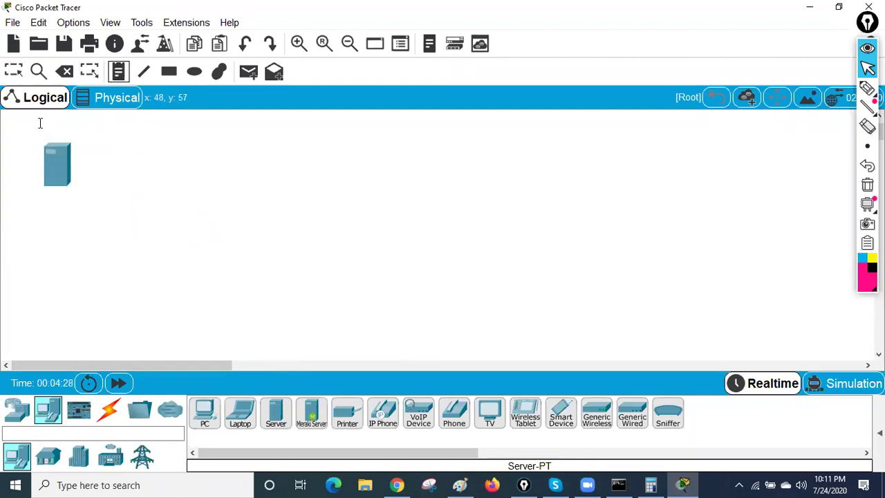
pyautogui.click(32, 132)
pyautogui.write('www.google.co')
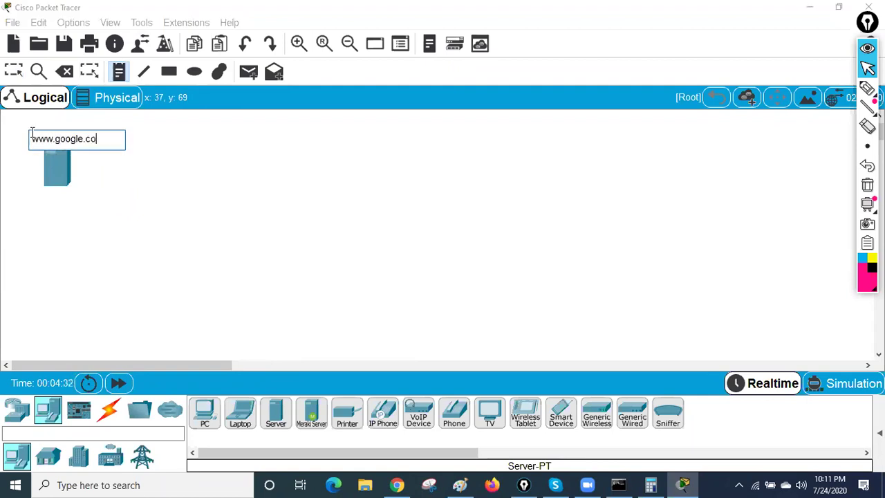
pyautogui.write('m')
# Add a text note reading 2001:1001::1001 below the server and shift it closer beneath the icon
pyautogui.click(34, 200)
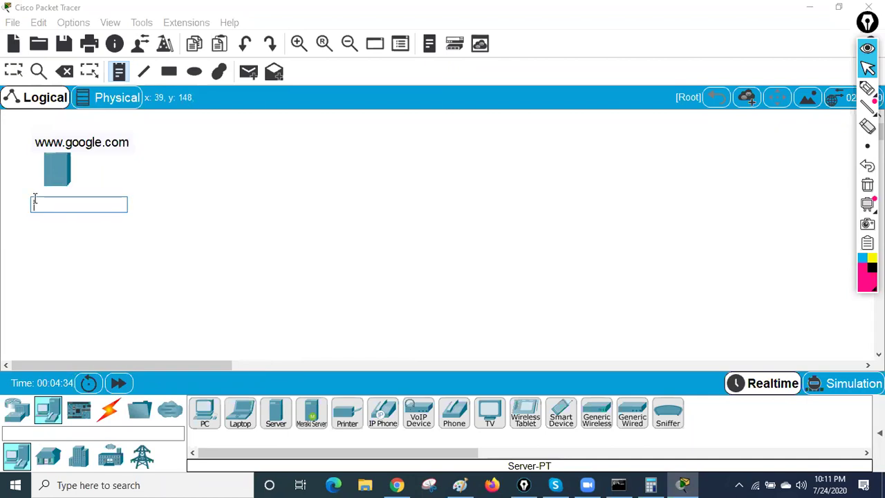
pyautogui.write('2001:1001::1001')
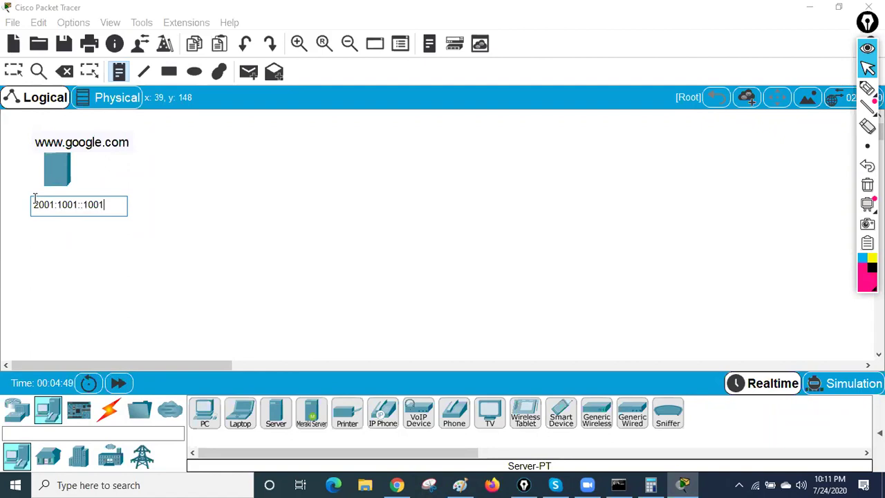
pyautogui.click(83, 260)
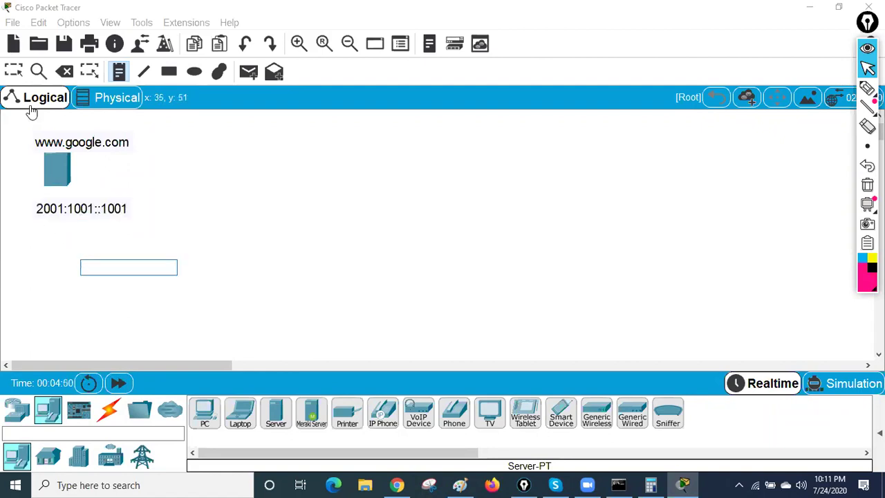
pyautogui.click(14, 72)
pyautogui.moveTo(70, 201); pyautogui.dragTo(58, 196)
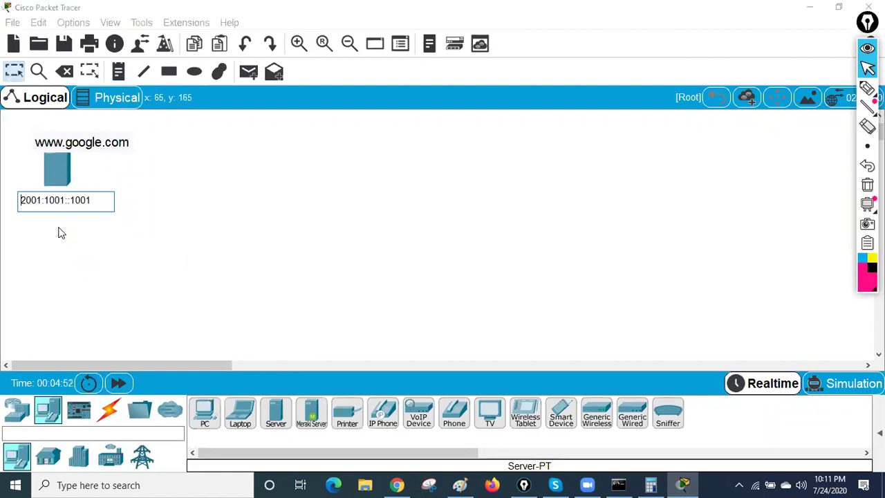
pyautogui.click(63, 222)
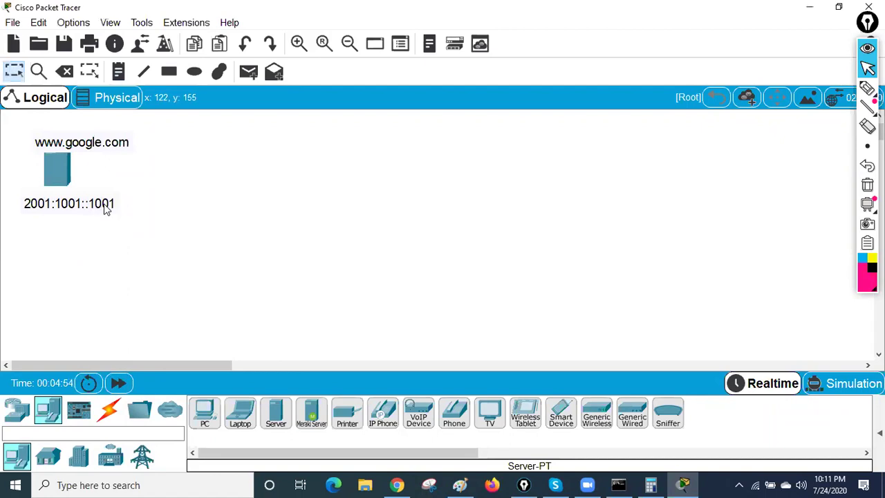
pyautogui.click(104, 202)
pyautogui.click(99, 222)
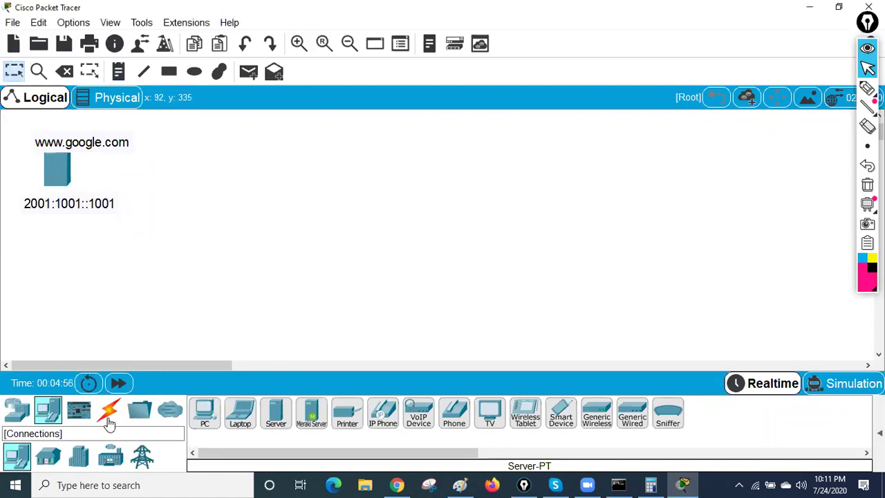
# Place a 2960 switch to the right of the server
pyautogui.click(17, 410)
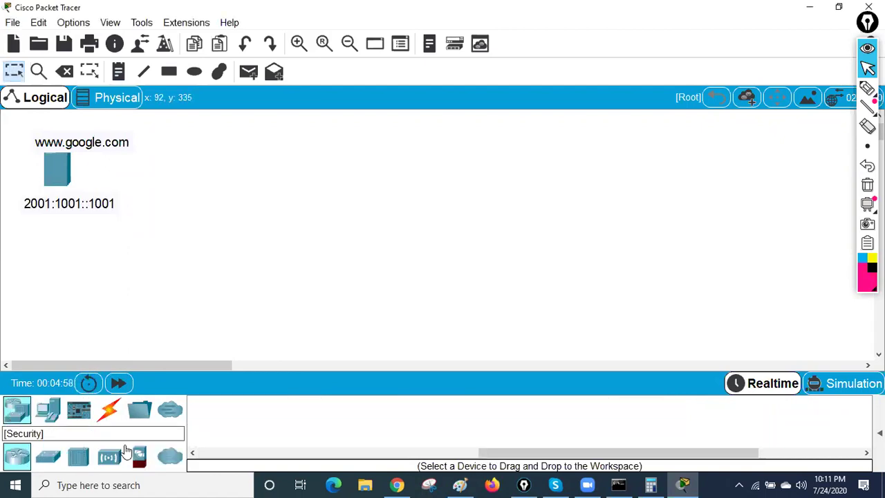
pyautogui.click(48, 456)
pyautogui.click(205, 411)
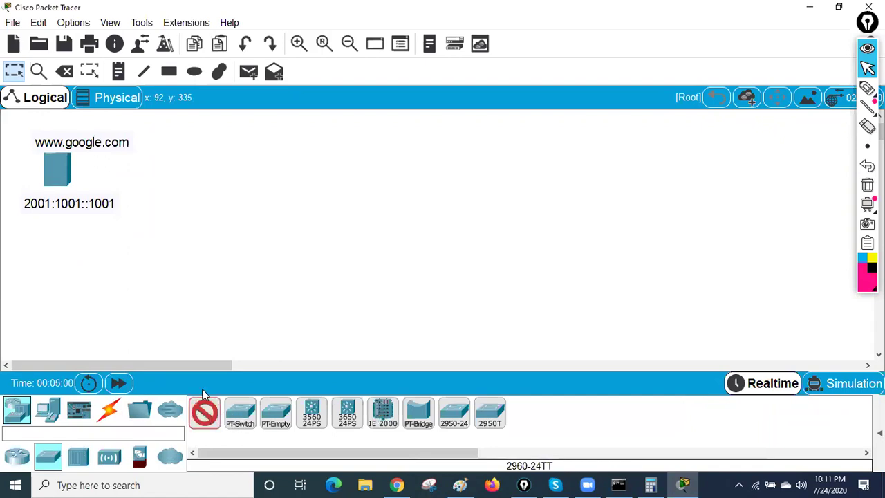
pyautogui.click(219, 169)
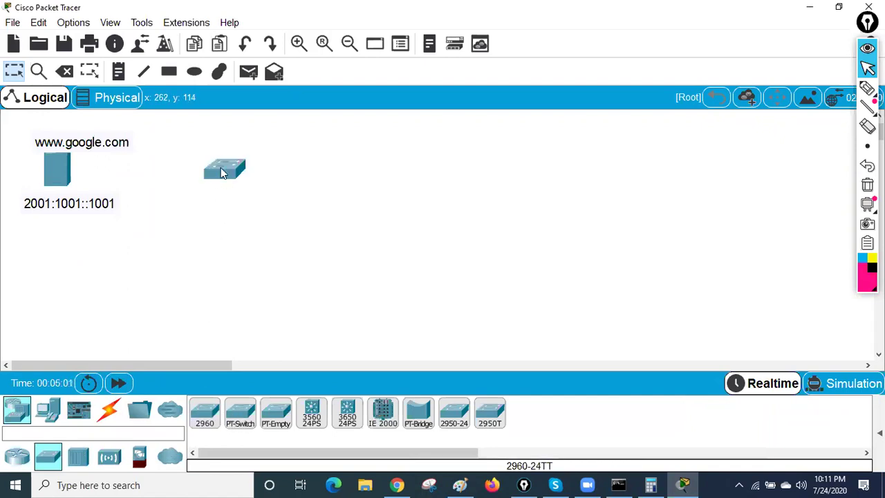
# Place two PCs side by side below the switch
pyautogui.click(49, 410)
pyautogui.click(204, 415)
pyautogui.click(154, 257)
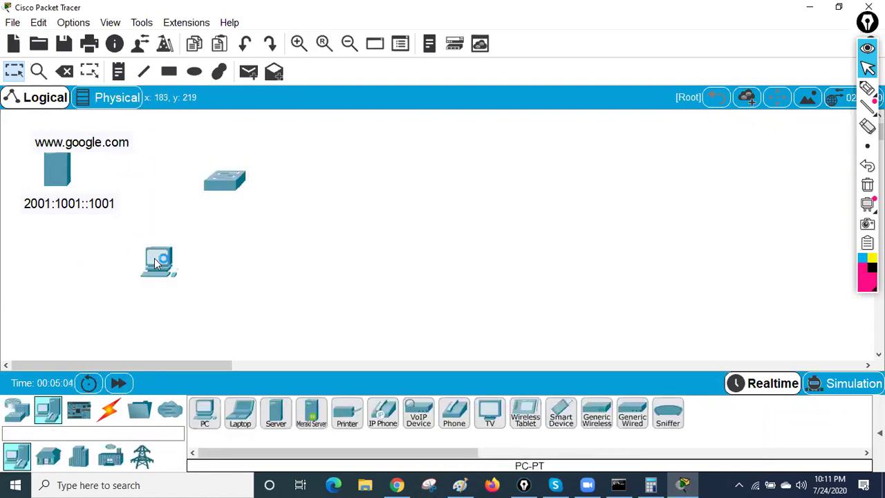
pyautogui.click(202, 414)
pyautogui.click(255, 257)
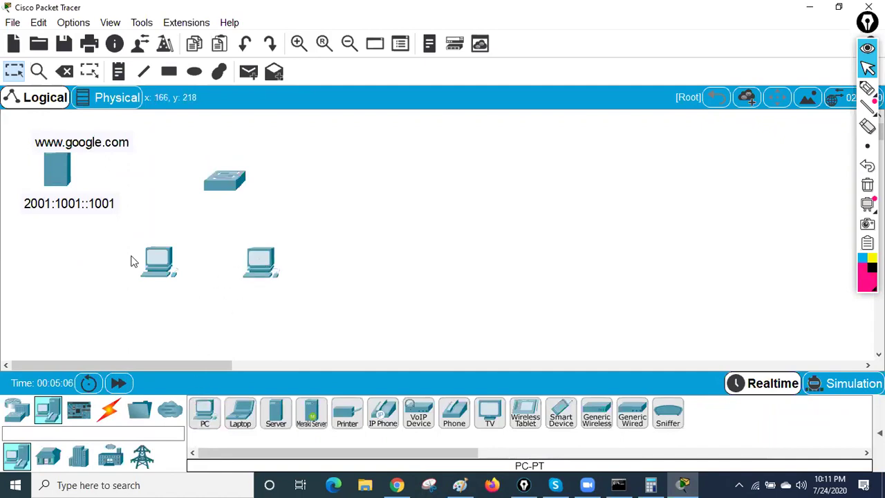
# Cable the server and both PCs to the switch using the automatically chosen connection type
pyautogui.click(109, 409)
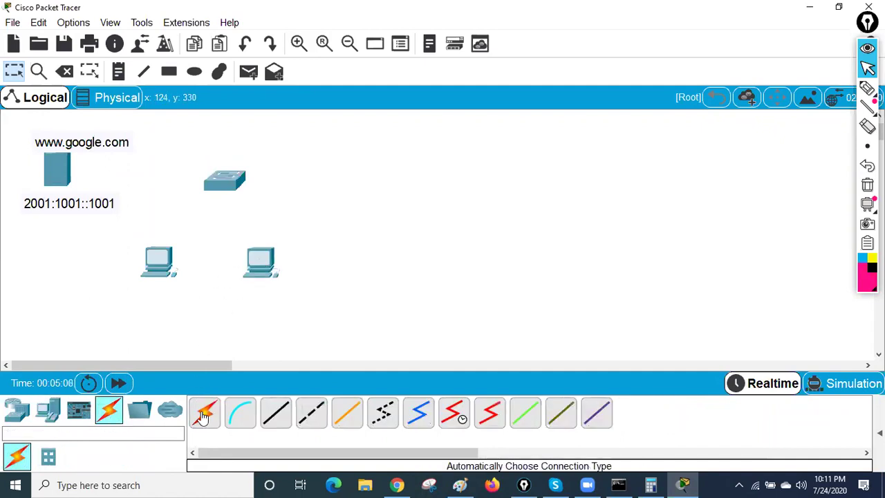
pyautogui.click(202, 415)
pyautogui.click(77, 185)
pyautogui.click(220, 192)
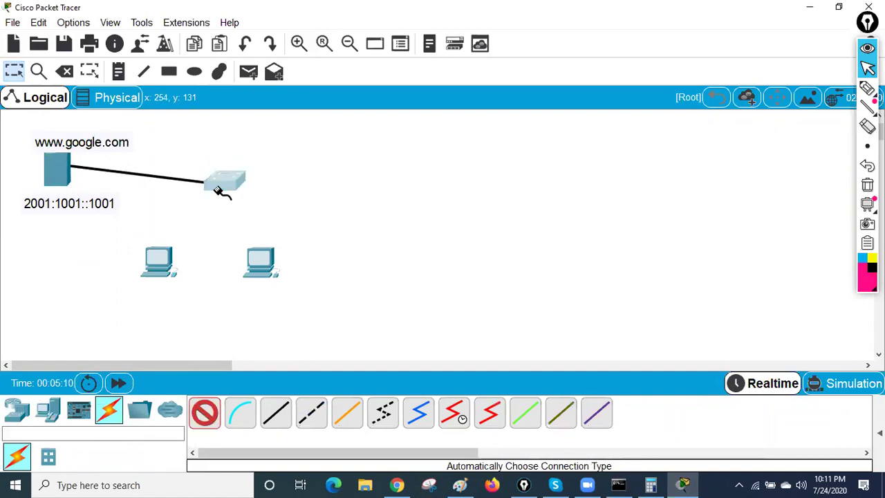
pyautogui.click(228, 186)
pyautogui.click(159, 275)
pyautogui.click(275, 267)
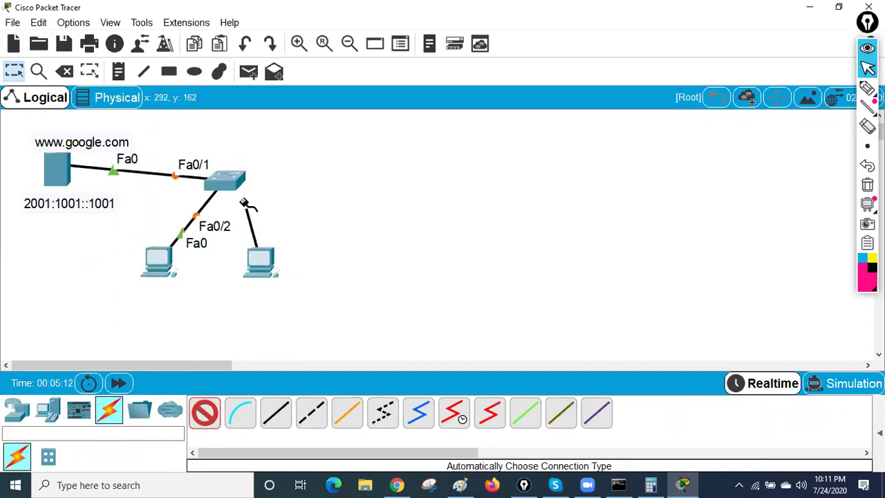
pyautogui.click(243, 200)
pyautogui.click(205, 412)
pyautogui.moveTo(57, 168); pyautogui.dragTo(60, 175)
pyautogui.moveTo(62, 212); pyautogui.dragTo(63, 226)
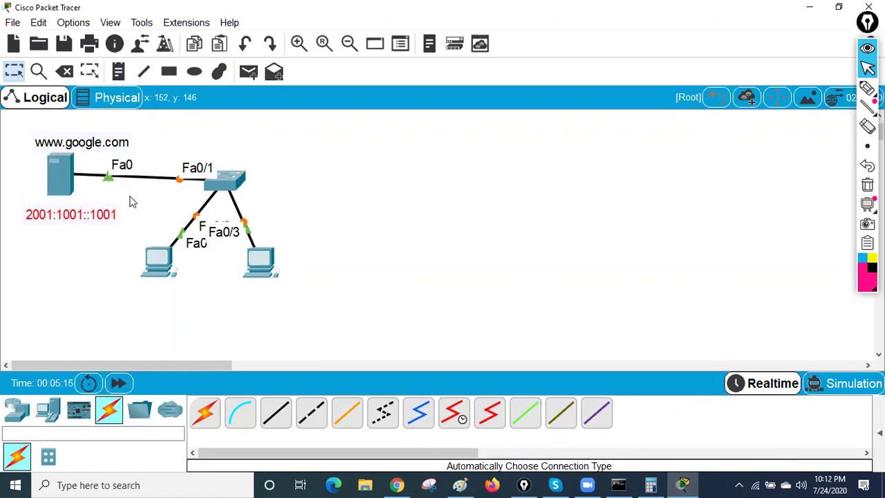
pyautogui.click(69, 177)
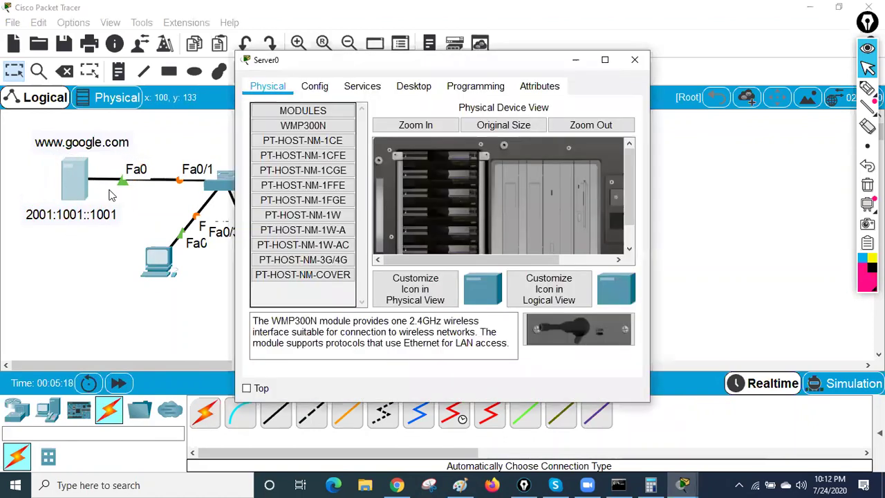
pyautogui.click(139, 201)
pyautogui.doubleClick(80, 143)
pyautogui.hotkey('ctrl', 'a')
pyautogui.click(158, 144)
pyautogui.moveTo(107, 144); pyautogui.dragTo(105, 148)
pyautogui.click(105, 148)
pyautogui.click(167, 139)
pyautogui.moveTo(93, 218); pyautogui.dragTo(98, 215)
pyautogui.click(75, 279)
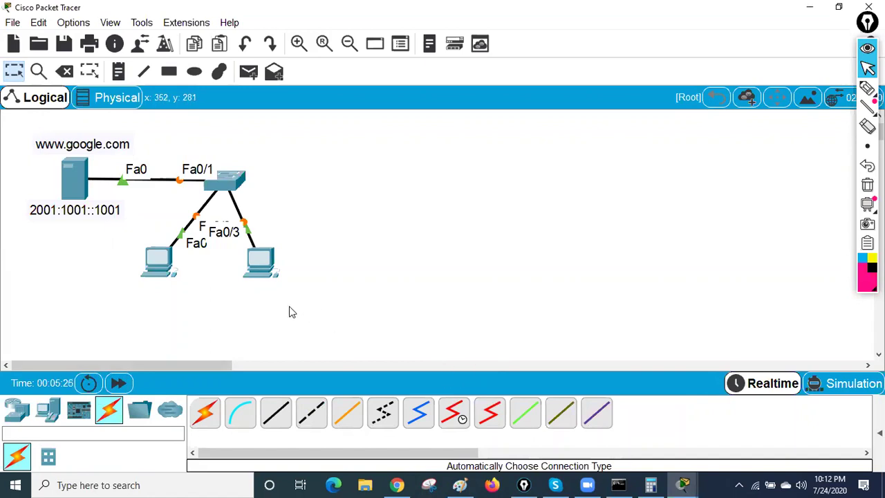
# Copy the address from the server's note and adapt it into a new note reading 2001:1001::/64 above the switch
pyautogui.doubleClick(64, 217)
pyautogui.moveTo(104, 206); pyautogui.dragTo(2, 213)
pyautogui.hotkey('ctrl', 'c')
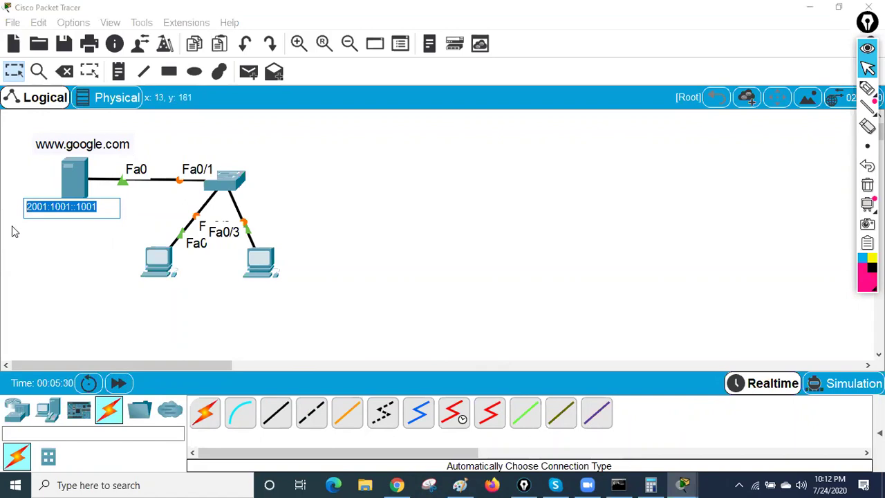
pyautogui.click(24, 249)
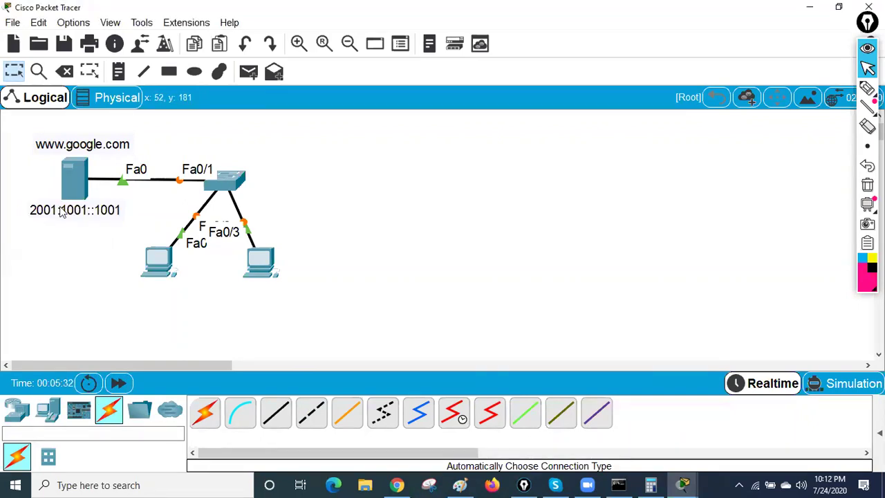
pyautogui.click(119, 71)
pyautogui.click(228, 123)
pyautogui.hotkey('ctrl', 'v')
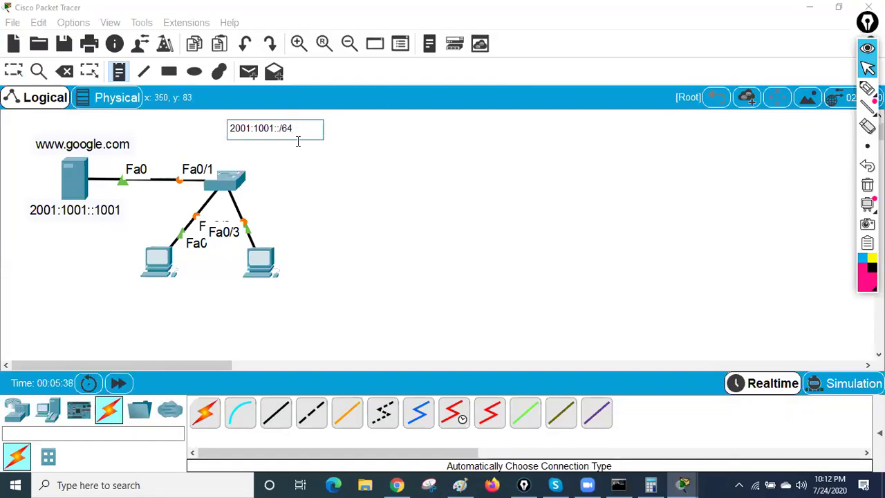
pyautogui.click(14, 71)
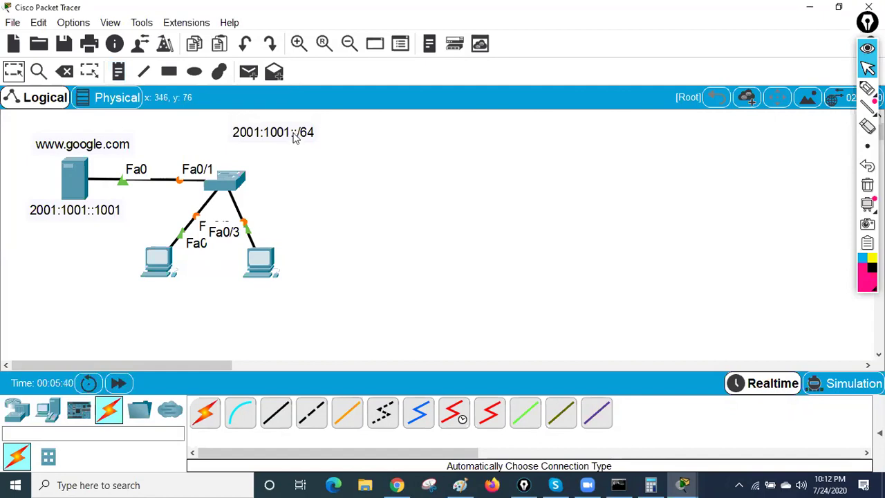
# Open the IP Configuration of the PC nearer the server, move its window clear of the topology, and show its IPv6 settings
pyautogui.click(158, 259)
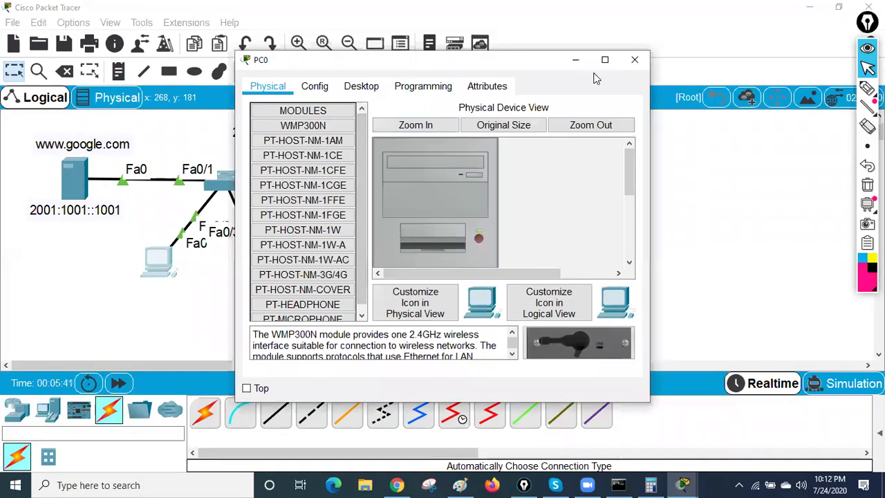
pyautogui.moveTo(553, 60); pyautogui.dragTo(763, 59)
pyautogui.click(571, 86)
pyautogui.click(505, 166)
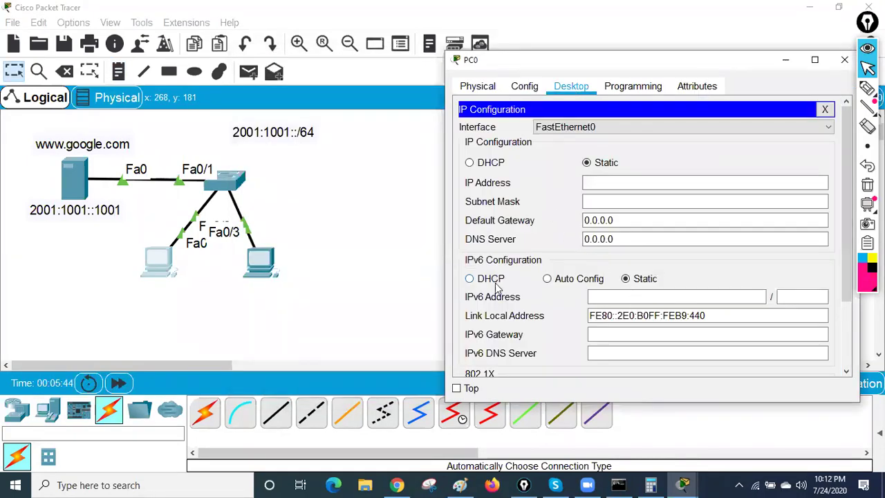
pyautogui.scroll(-3, 554, 270)
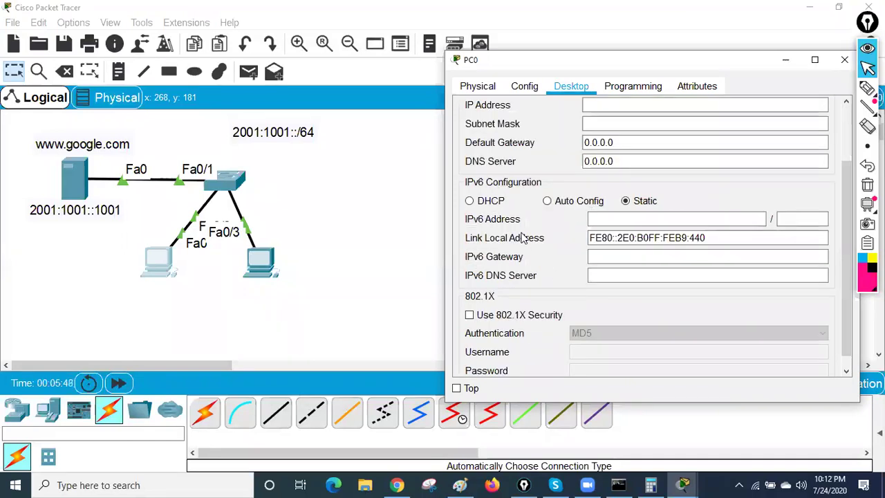
# Give the PC nearer the server the IPv6 address 2001:1001::2002 with prefix length 64 and close its window
pyautogui.moveTo(714, 243); pyautogui.dragTo(557, 244)
pyautogui.click(594, 241)
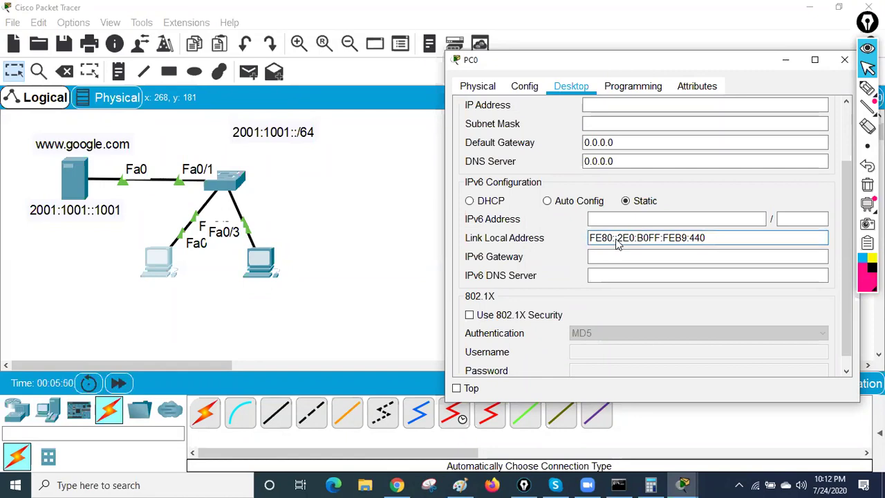
pyautogui.click(608, 219)
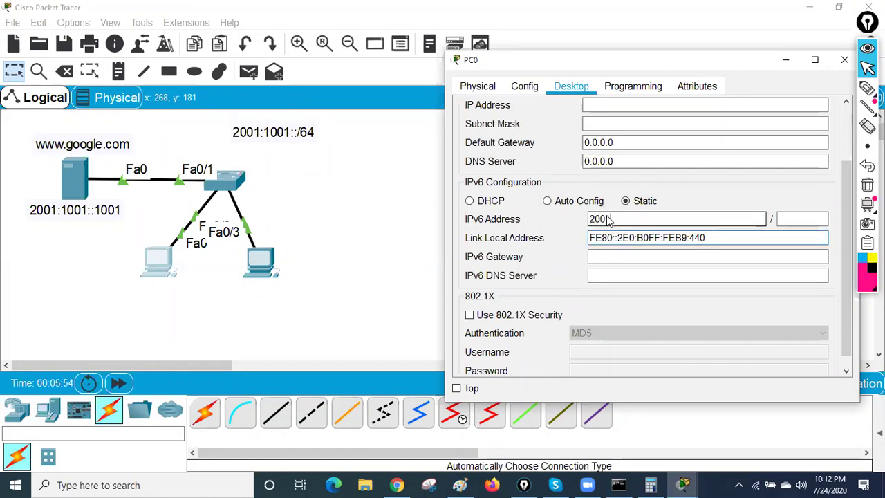
pyautogui.write('2001:1001::2001')
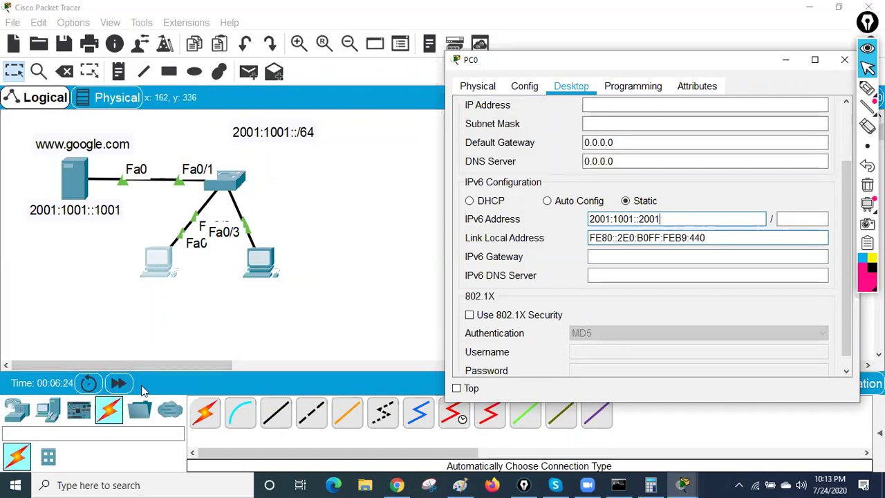
pyautogui.press('Tab')
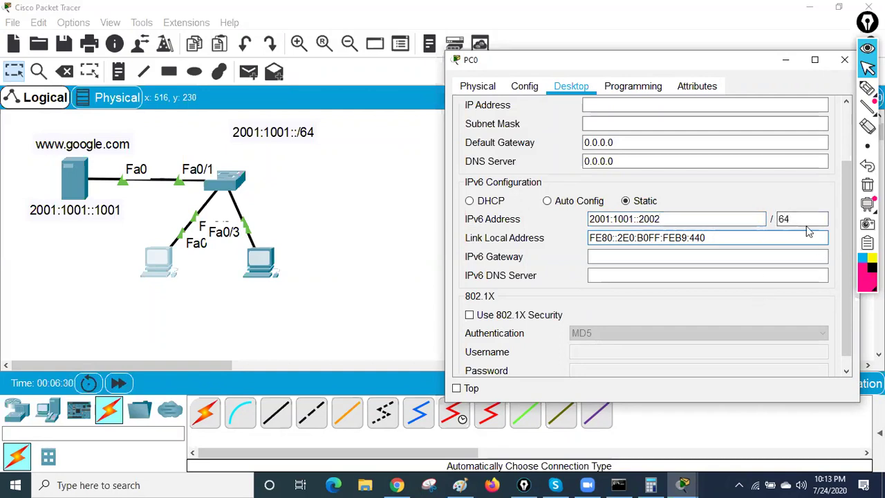
pyautogui.click(844, 59)
# Give the server the static IPv6 address 2001:1001::1001 with prefix length 64 and close its window
pyautogui.click(74, 180)
pyautogui.click(413, 86)
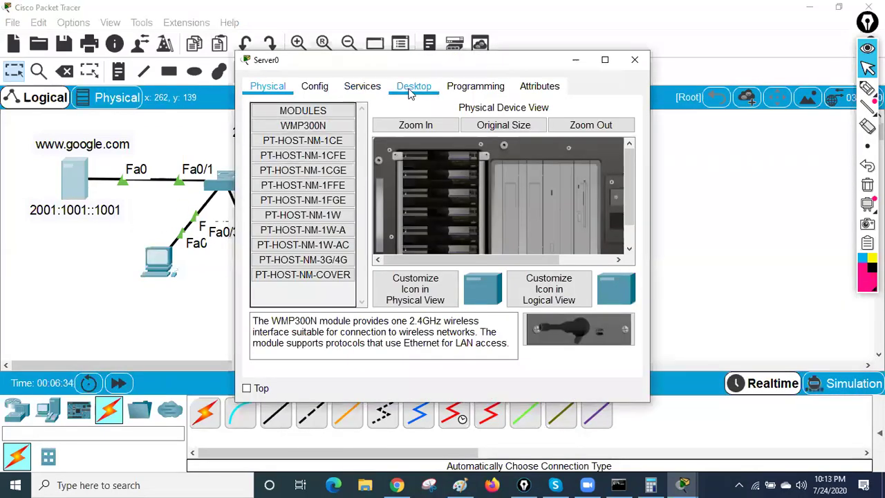
pyautogui.click(311, 141)
pyautogui.moveTo(388, 69); pyautogui.dragTo(527, 80)
pyautogui.click(541, 290)
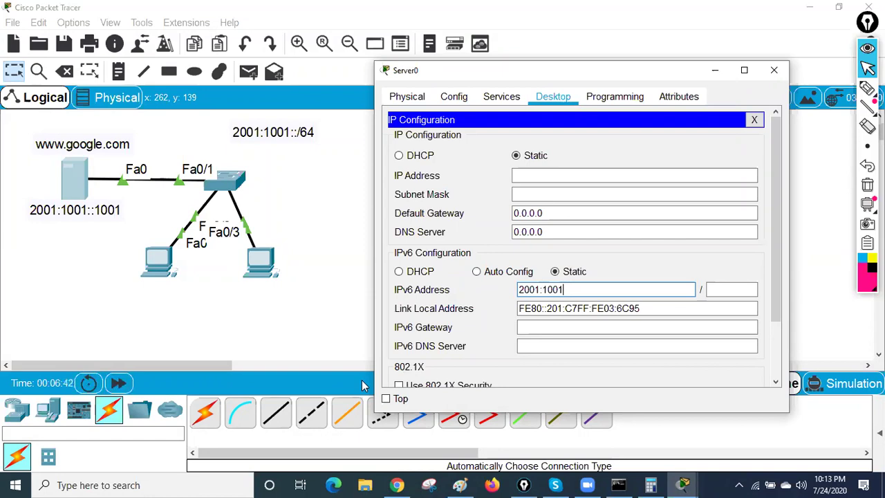
pyautogui.click(719, 289)
pyautogui.write('64')
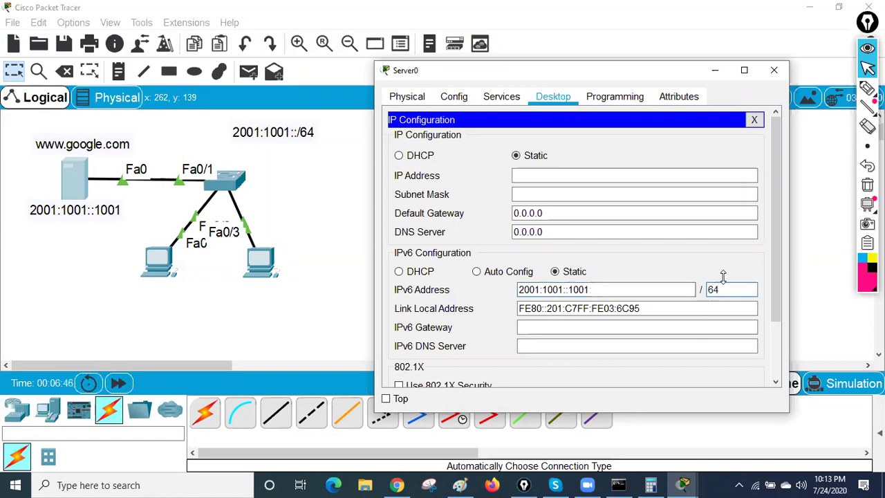
pyautogui.click(773, 70)
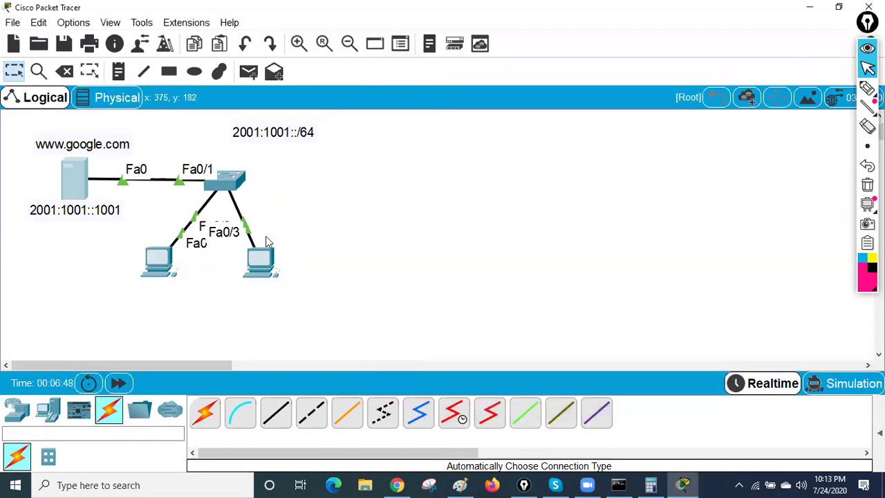
# Give the PC farther from the server the static IPv6 address 2001:1001::ABCD with prefix length 64 and close its window
pyautogui.click(260, 261)
pyautogui.click(361, 87)
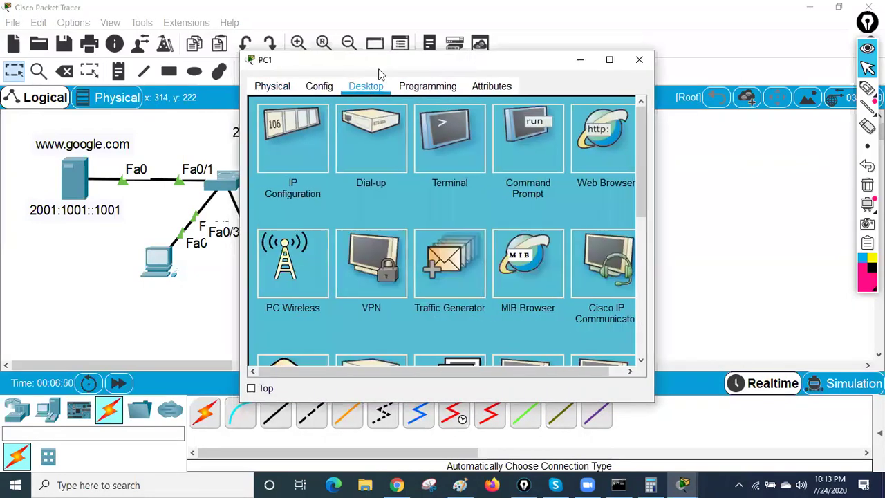
pyautogui.moveTo(380, 59); pyautogui.dragTo(611, 41)
pyautogui.click(517, 134)
pyautogui.click(620, 278)
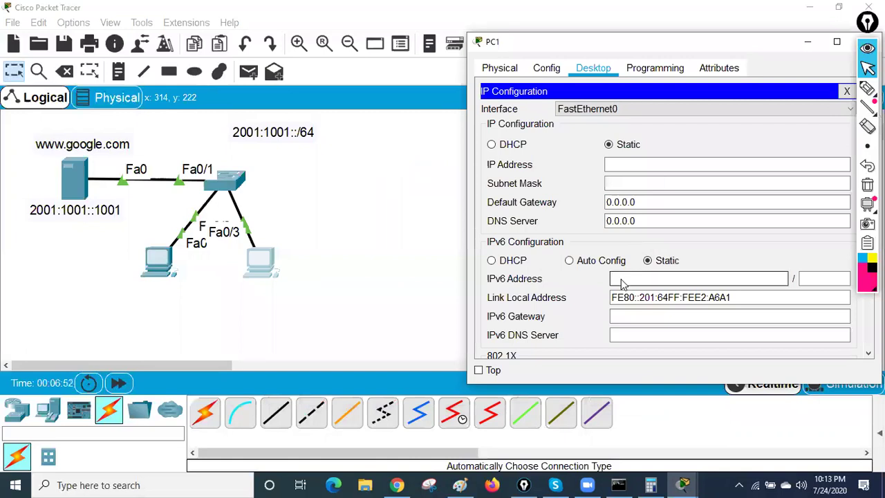
pyautogui.write('2001:1001::ABCD')
pyautogui.click(825, 280)
pyautogui.write('64')
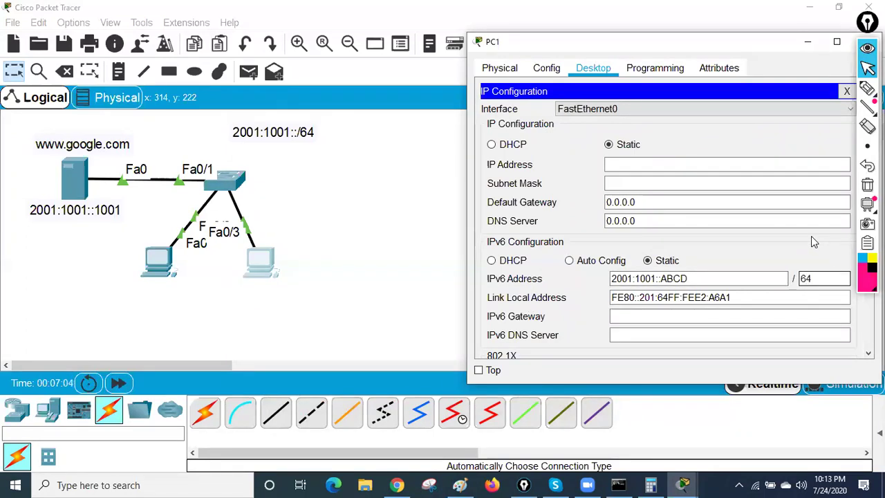
pyautogui.click(806, 42)
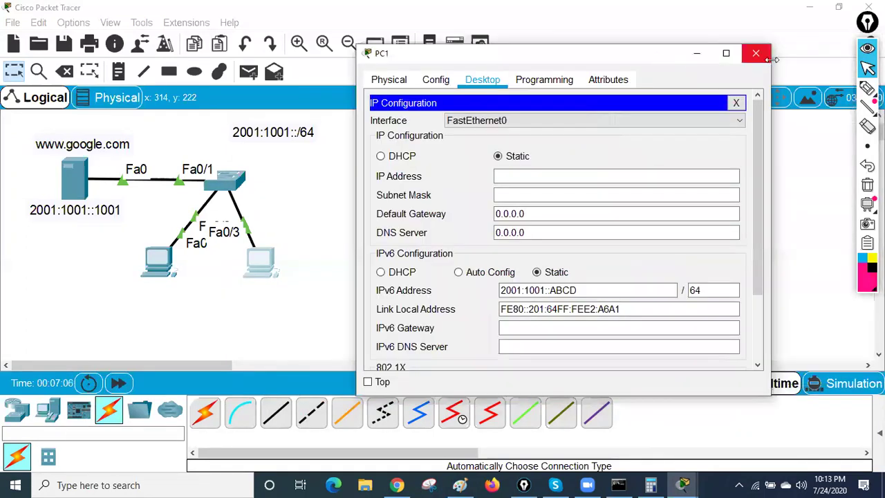
# Reopen the server's IP Configuration clear of the topology and check its IPv6 address and prefix
pyautogui.click(76, 183)
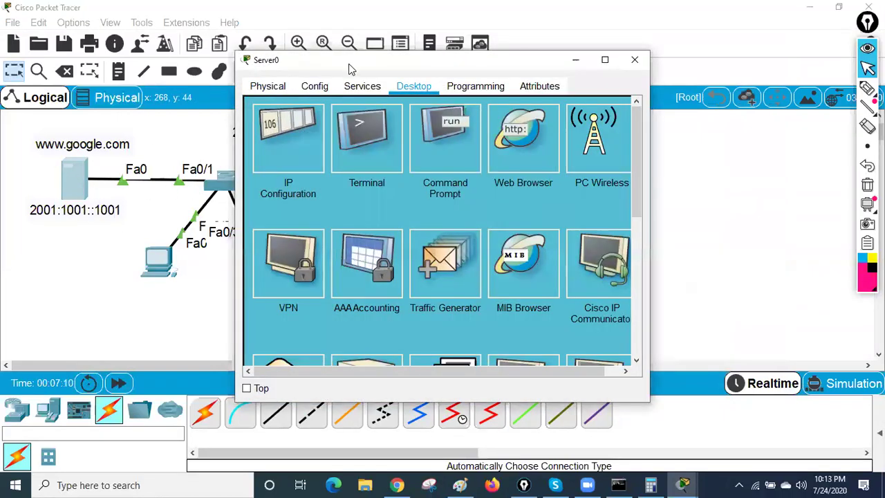
pyautogui.moveTo(350, 69); pyautogui.dragTo(517, 83)
pyautogui.click(462, 148)
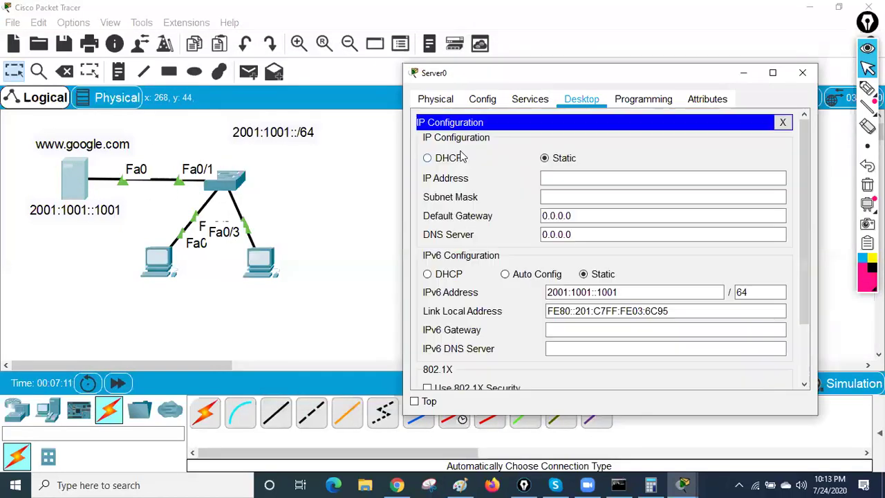
# In the server's maximized HTTP service, change the index.html heading to WELCOME TO IPV6 TEST and save the page
pyautogui.click(530, 99)
pyautogui.click(772, 73)
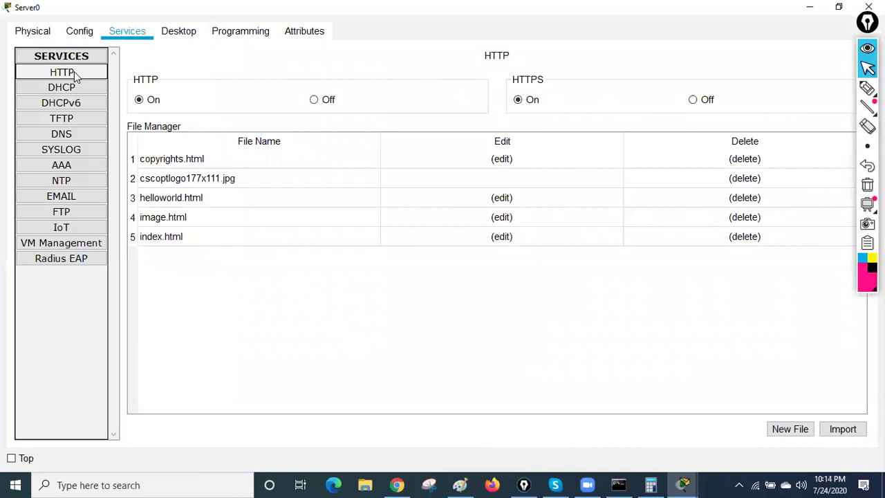
pyautogui.click(502, 236)
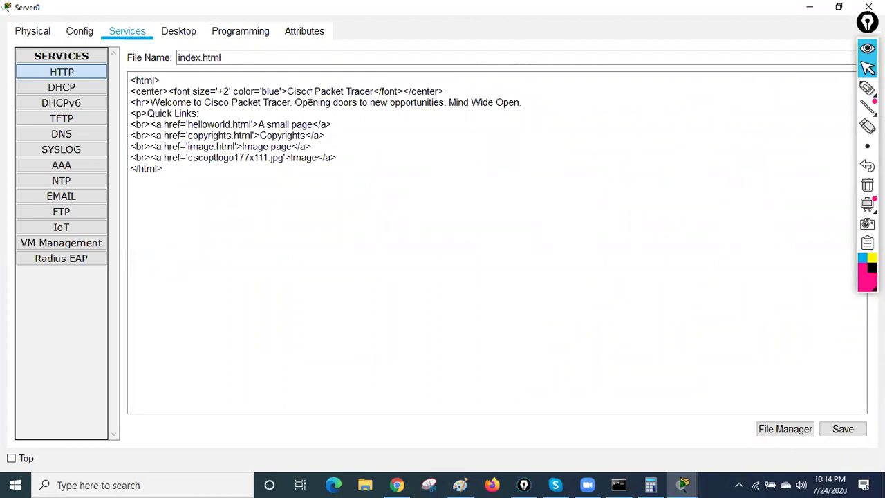
pyautogui.moveTo(287, 91); pyautogui.dragTo(372, 89)
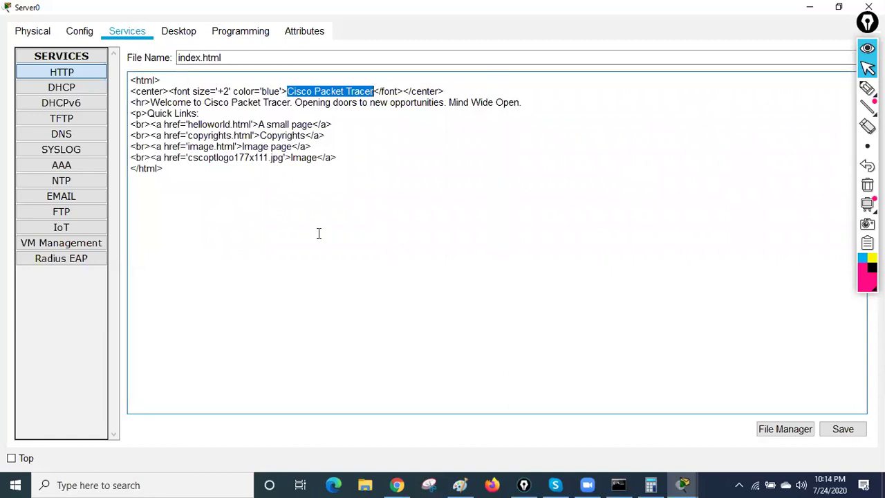
pyautogui.write('WELCOME TO')
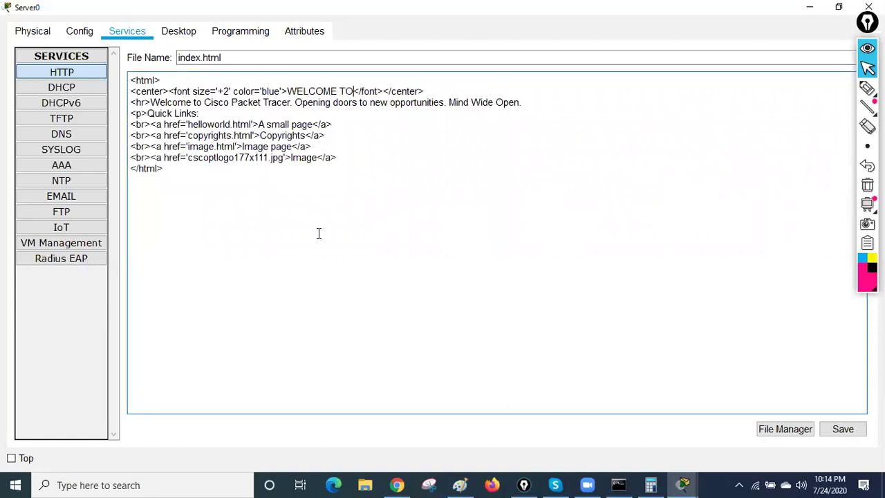
pyautogui.write(' IPV T')
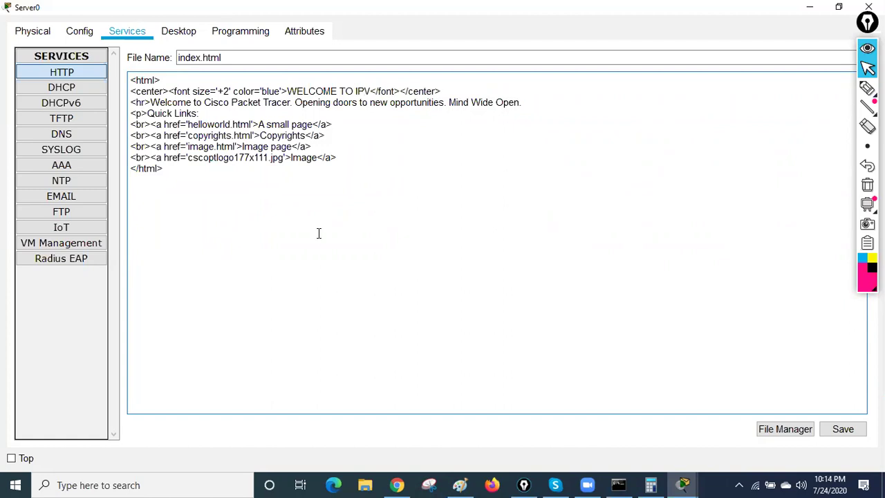
pyautogui.press('BackSpace')
pyautogui.write('6 TEST')
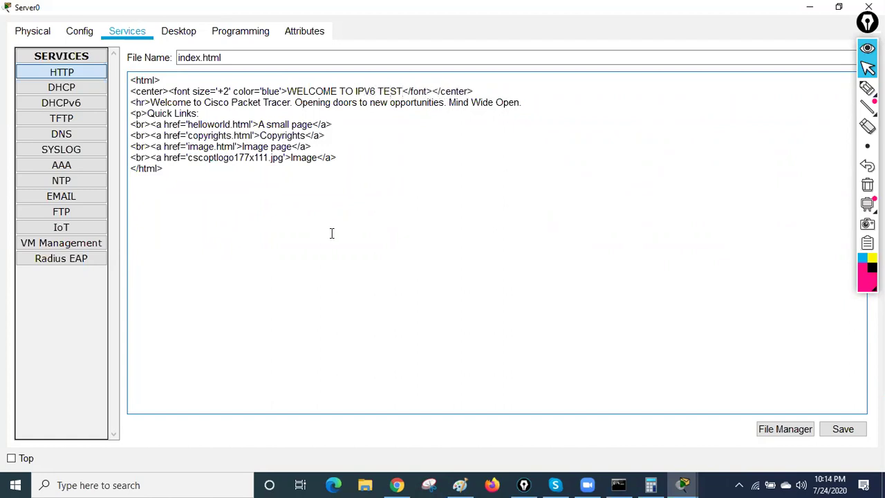
pyautogui.click(838, 429)
pyautogui.click(504, 256)
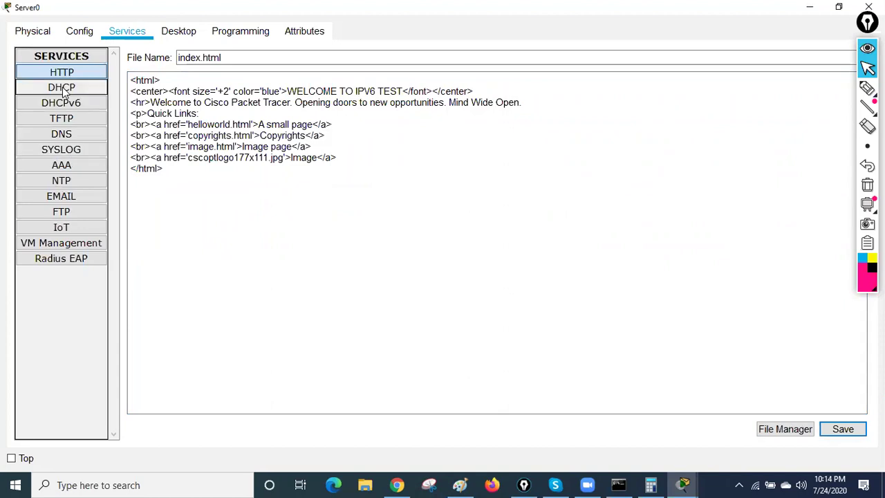
# Show the server's DNS service and handwrite 172.100.1.1 over the empty record list with the annotation pen
pyautogui.click(71, 136)
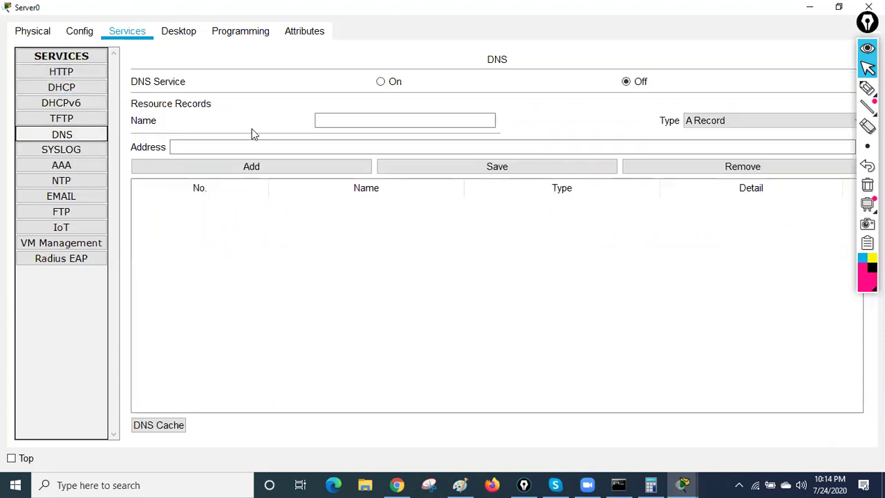
pyautogui.click(865, 90)
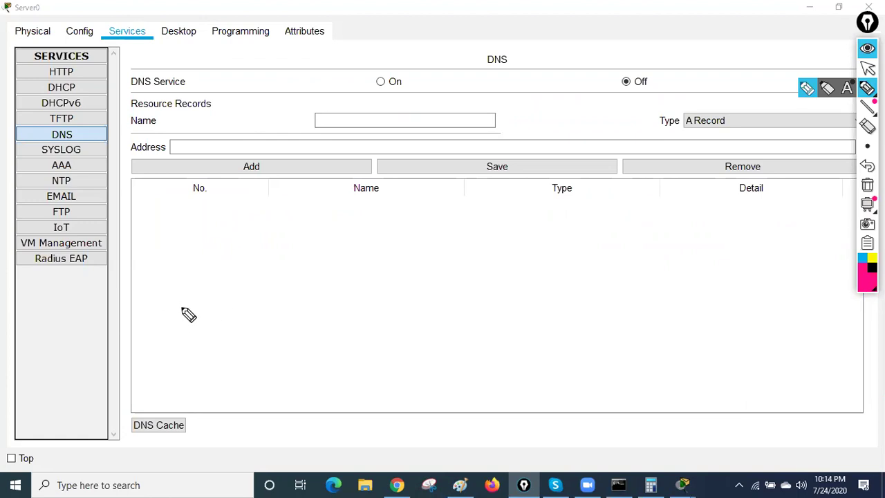
pyautogui.moveTo(161, 282)
pyautogui.mouseDown()
pyautogui.moveTo(161, 331)
pyautogui.moveTo(197, 322)
pyautogui.mouseUp()
pyautogui.moveTo(221, 282); pyautogui.dragTo(244, 316)
pyautogui.click(252, 304)
pyautogui.moveTo(273, 277); pyautogui.dragTo(271, 315)
pyautogui.moveTo(309, 276); pyautogui.dragTo(315, 285)
pyautogui.click(349, 281)
pyautogui.moveTo(366, 274); pyautogui.dragTo(367, 294)
pyautogui.click(378, 281)
pyautogui.moveTo(405, 259); pyautogui.dragTo(404, 296)
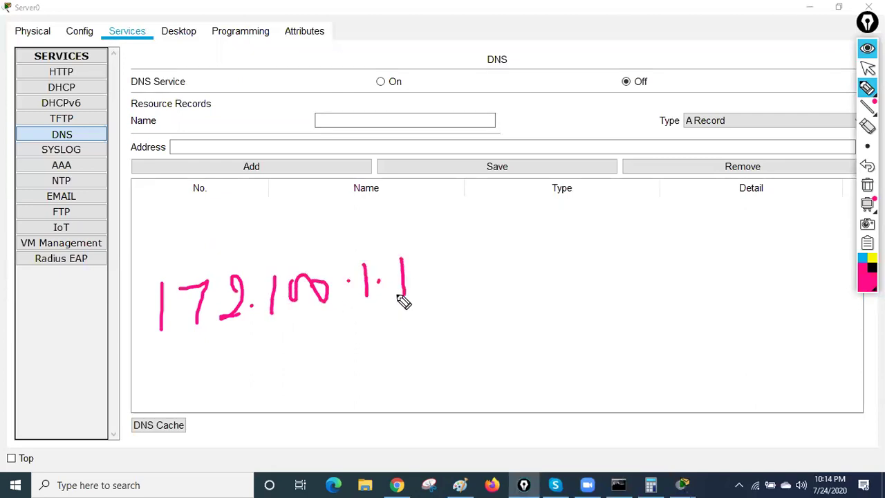
# Draw a long line under the handwritten address and write fb.com beneath it, underlined
pyautogui.moveTo(109, 368); pyautogui.dragTo(488, 291)
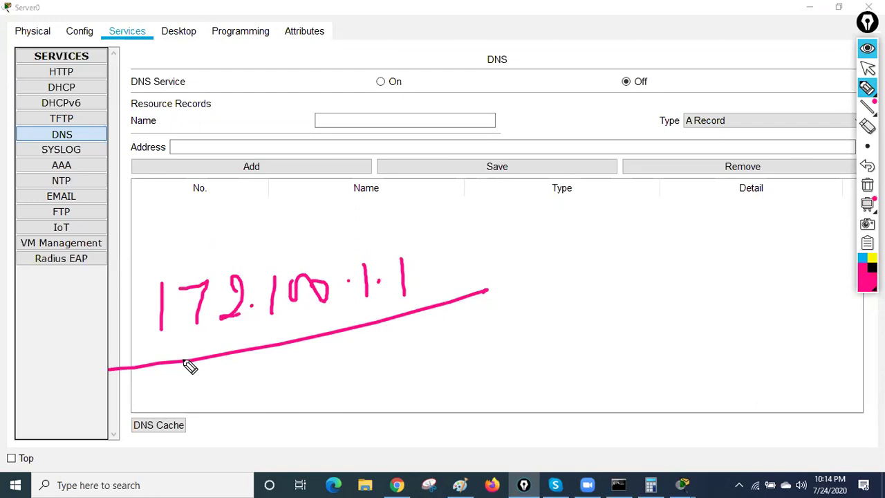
pyautogui.moveTo(322, 342); pyautogui.dragTo(318, 399)
pyautogui.moveTo(303, 378); pyautogui.dragTo(333, 367)
pyautogui.moveTo(349, 338); pyautogui.dragTo(348, 368)
pyautogui.click(379, 358)
pyautogui.moveTo(417, 338); pyautogui.dragTo(415, 354)
pyautogui.moveTo(430, 338); pyautogui.dragTo(481, 336)
pyautogui.moveTo(354, 388); pyautogui.dragTo(461, 353)
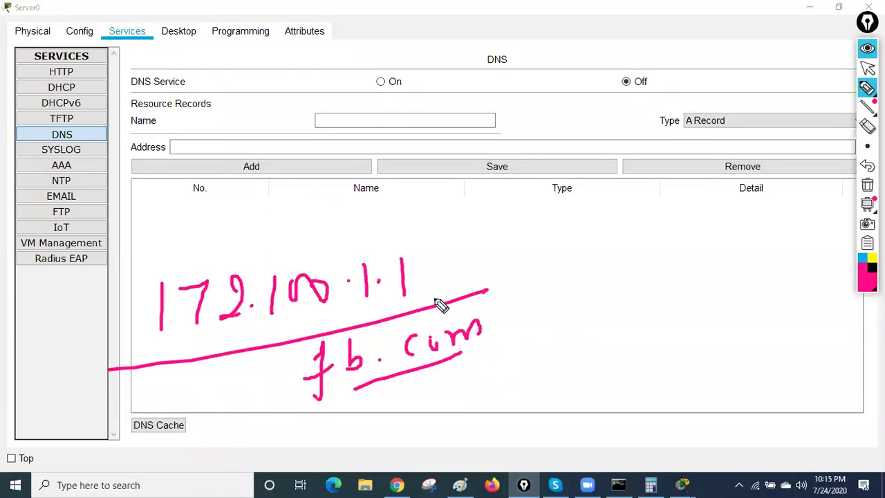
# Circle the handwritten address, clear all pen annotations, and return to the normal pointer
pyautogui.moveTo(339, 255)
pyautogui.mouseDown()
pyautogui.moveTo(232, 251)
pyautogui.moveTo(499, 264)
pyautogui.mouseUp()
pyautogui.moveTo(445, 256); pyautogui.dragTo(221, 263)
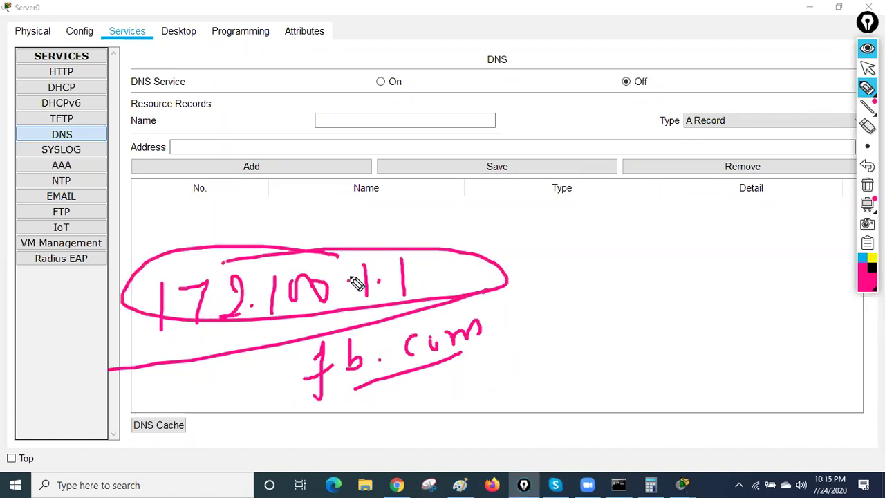
pyautogui.click(867, 68)
pyautogui.click(866, 185)
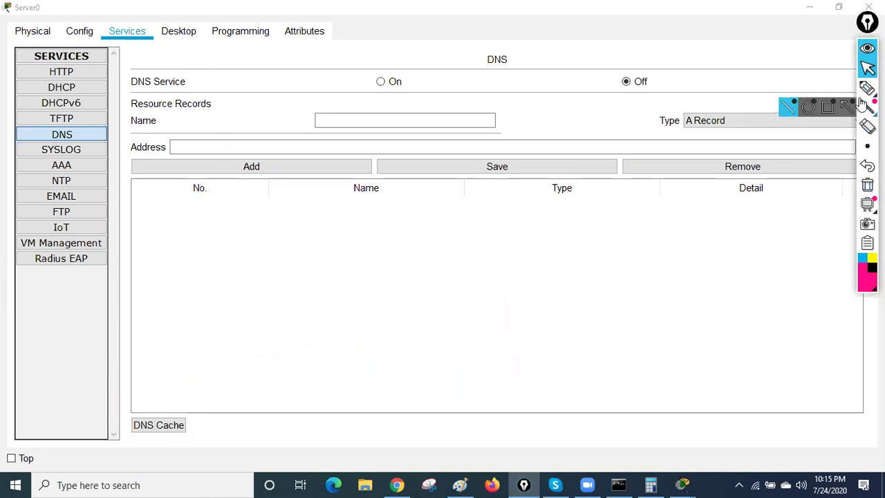
pyautogui.click(867, 88)
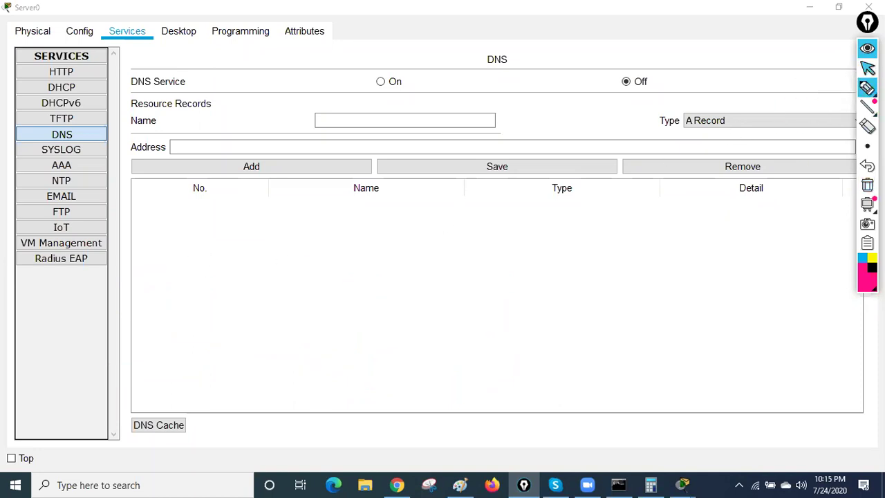
pyautogui.click(867, 68)
pyautogui.click(329, 117)
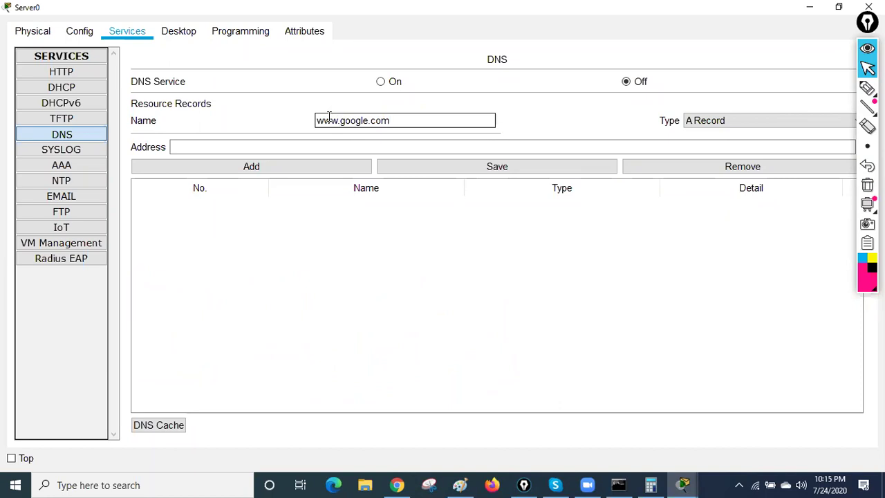
pyautogui.click(705, 120)
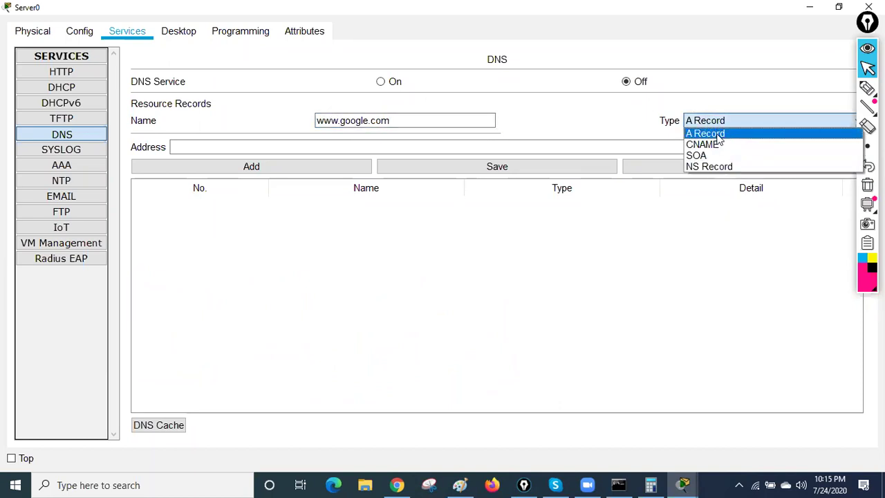
pyautogui.click(719, 141)
pyautogui.click(263, 148)
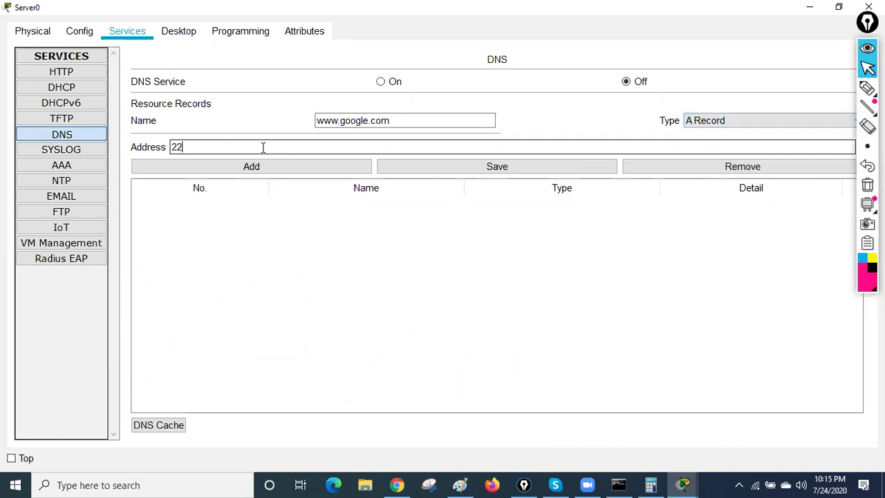
pyautogui.write('2001:1001::')
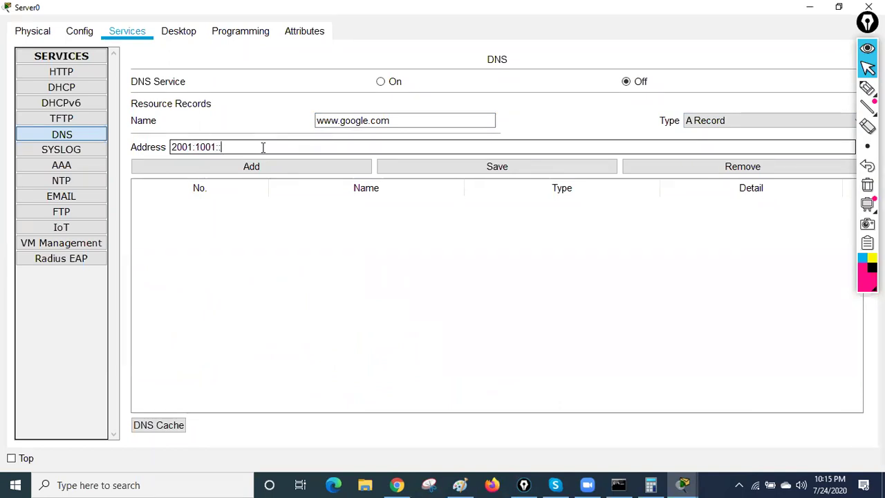
pyautogui.write('1001')
pyautogui.click(332, 170)
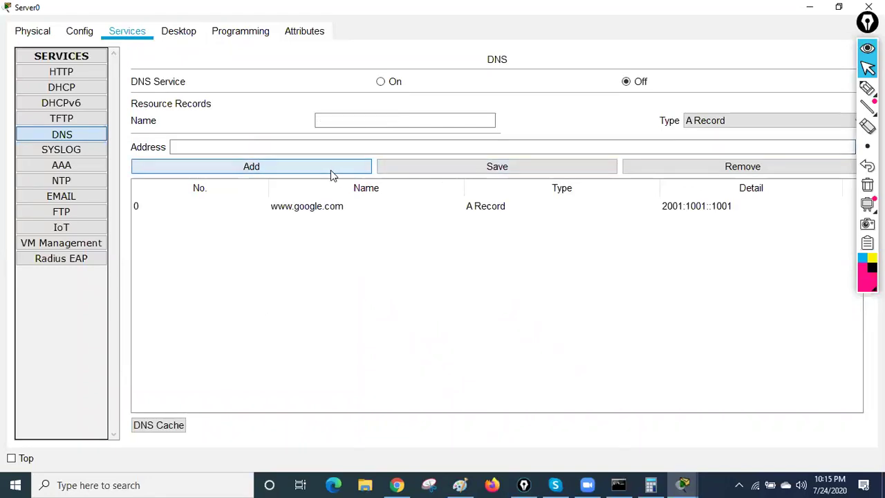
pyautogui.click(466, 206)
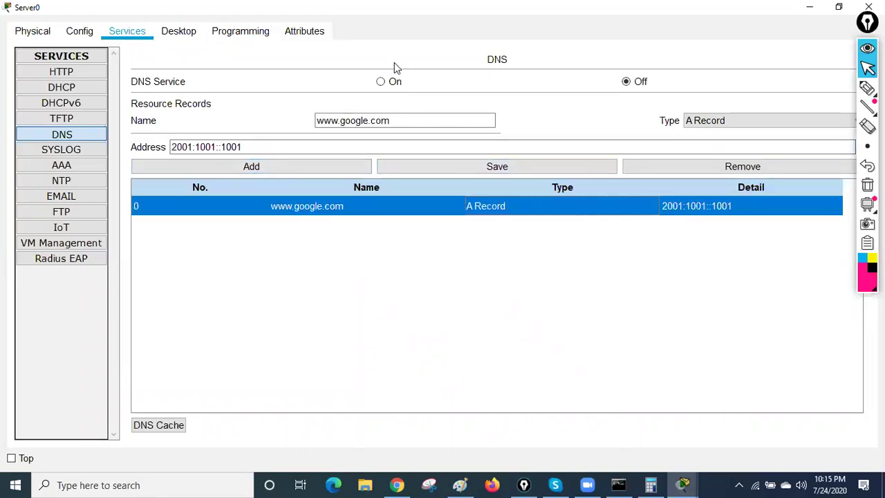
# Turn on the server's DNS service and close the server window
pyautogui.click(393, 81)
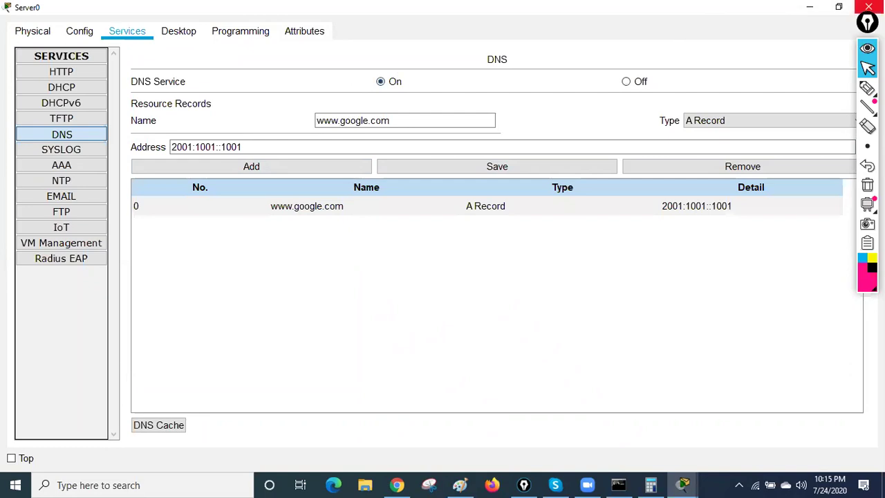
pyautogui.click(868, 6)
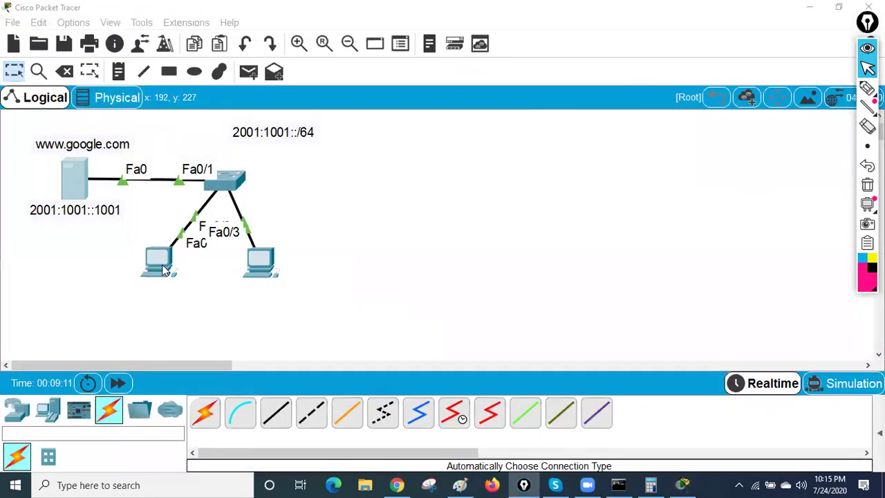
# Ping the server at 2001:1001::1001 from PC0's Command Prompt
pyautogui.click(161, 262)
pyautogui.click(505, 155)
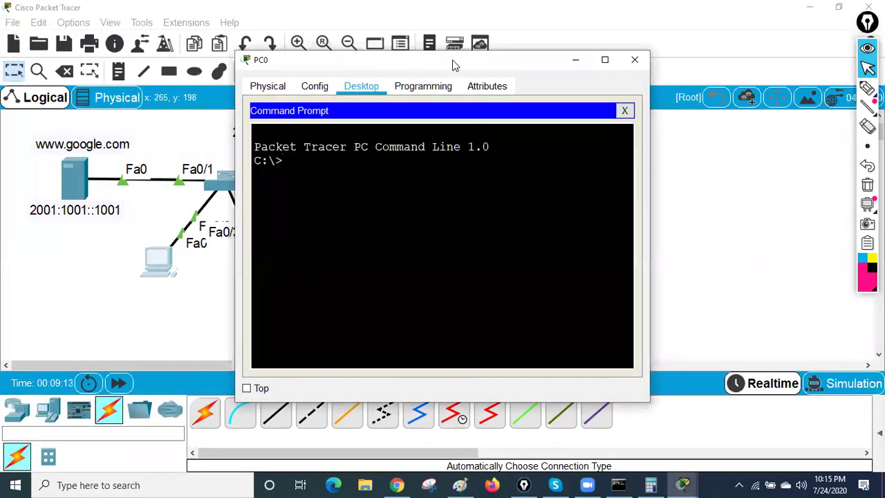
pyautogui.moveTo(452, 60); pyautogui.dragTo(554, 75)
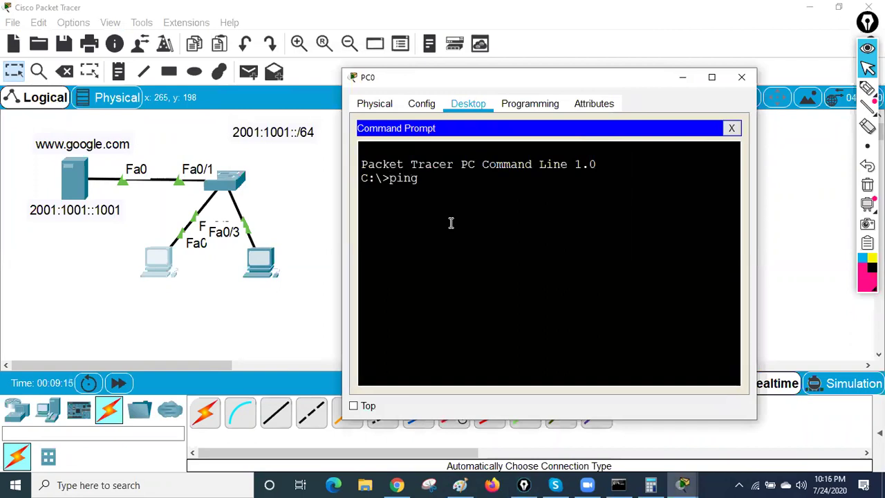
pyautogui.write('ping 2')
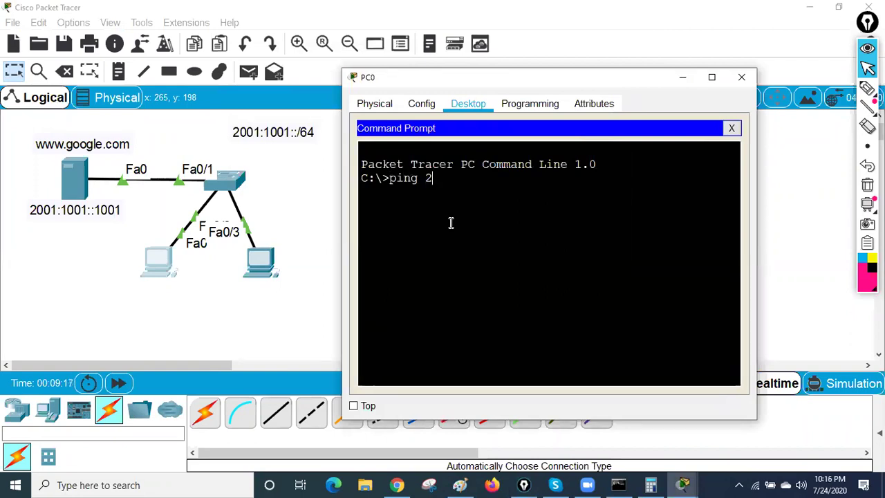
pyautogui.write('001:1001::1001')
pyautogui.press('Return')
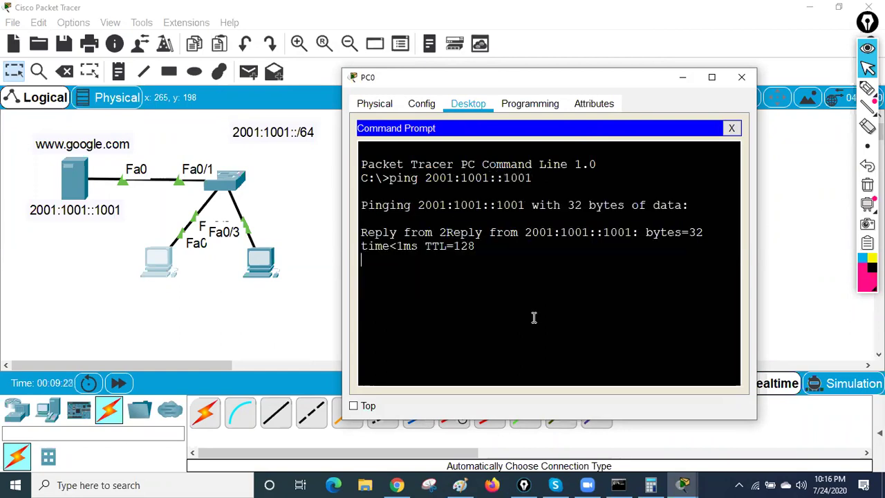
pyautogui.click(731, 129)
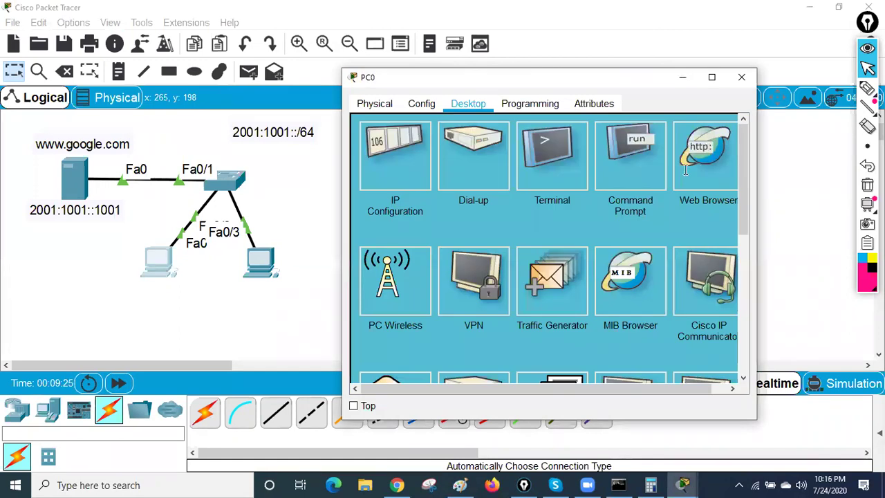
pyautogui.click(686, 172)
pyautogui.click(445, 142)
pyautogui.write('http://www.google.com')
pyautogui.press('Return')
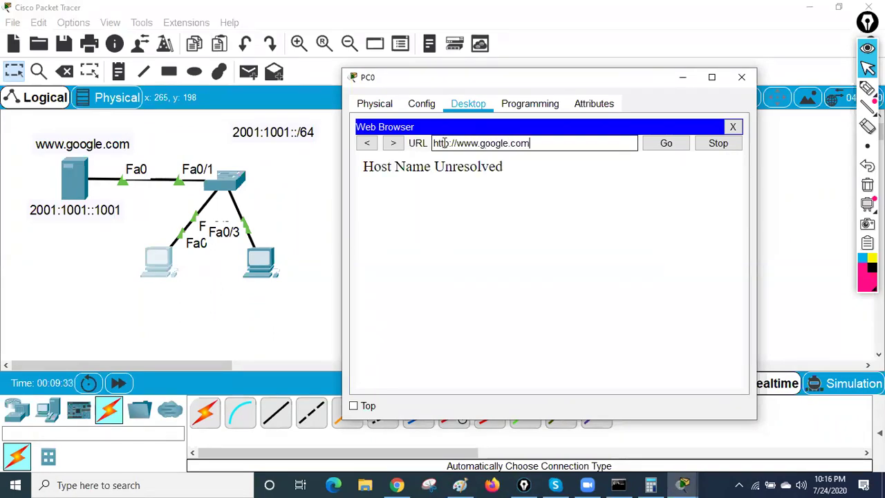
pyautogui.moveTo(527, 171); pyautogui.dragTo(304, 172)
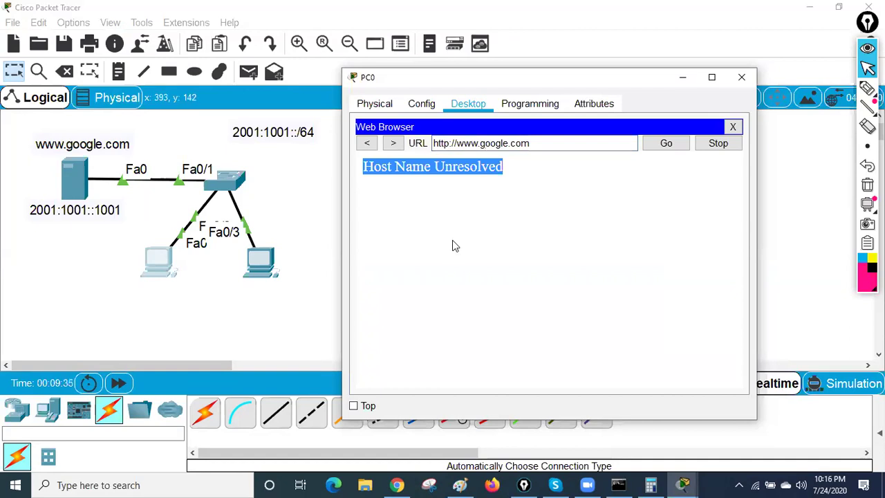
pyautogui.click(733, 127)
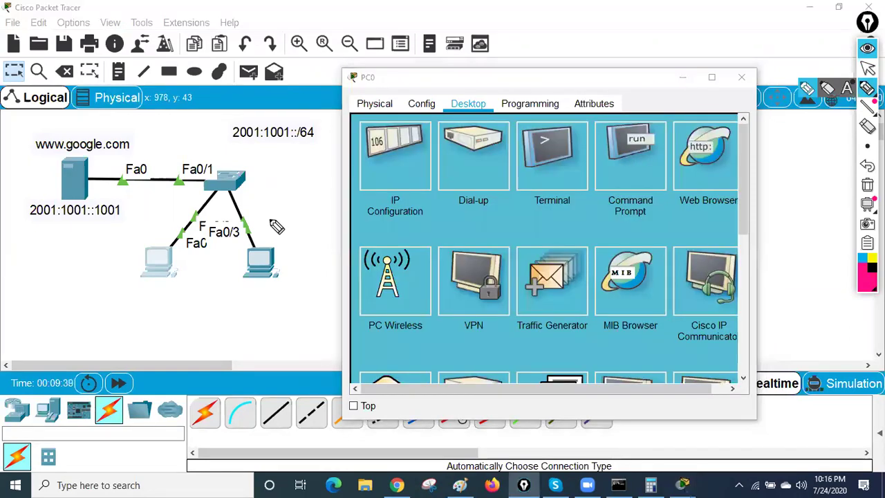
# Handwrite an underlined DNS beside PC0 and circle the server with the annotation pen, then clear the annotations
pyautogui.moveTo(92, 257)
pyautogui.mouseDown()
pyautogui.moveTo(131, 258)
pyautogui.moveTo(142, 232)
pyautogui.moveTo(137, 259)
pyautogui.mouseUp()
pyautogui.moveTo(98, 301); pyautogui.dragTo(158, 260)
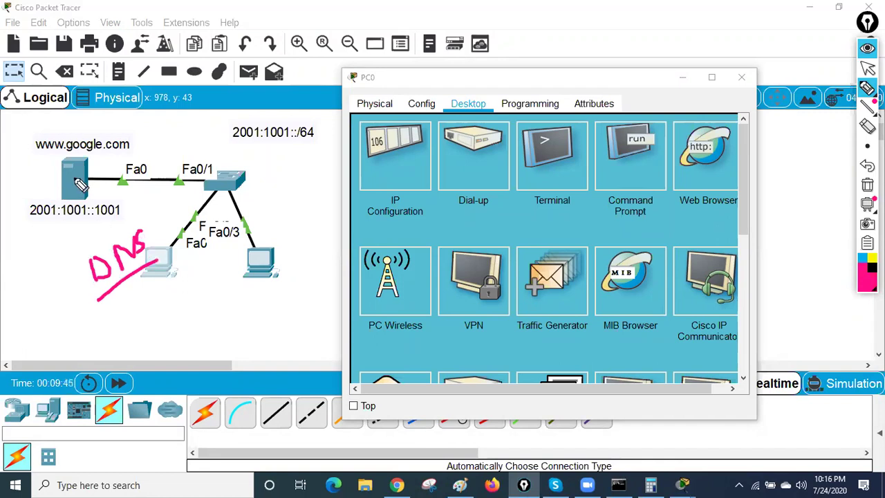
pyautogui.moveTo(94, 137); pyautogui.dragTo(30, 219)
pyautogui.moveTo(89, 233); pyautogui.dragTo(54, 126)
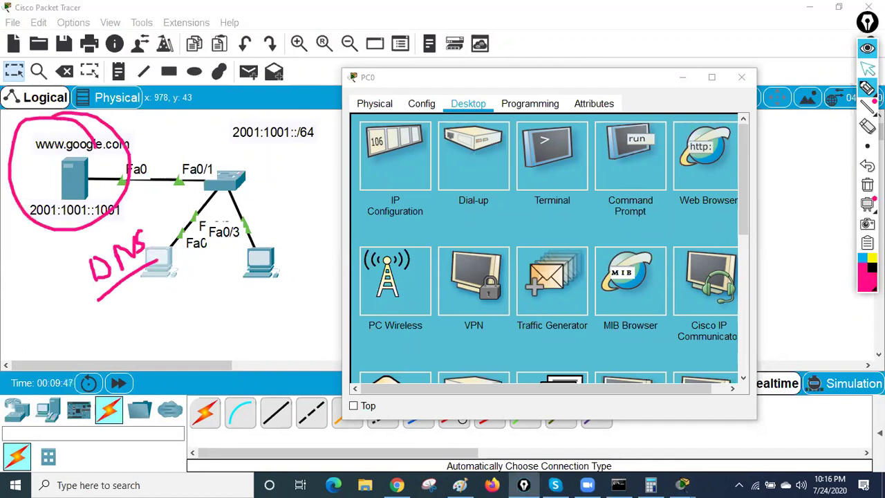
pyautogui.click(867, 68)
pyautogui.click(867, 185)
# Set PC0's IPv6 DNS server to 2001:1001::1001 in its IP Configuration
pyautogui.click(395, 166)
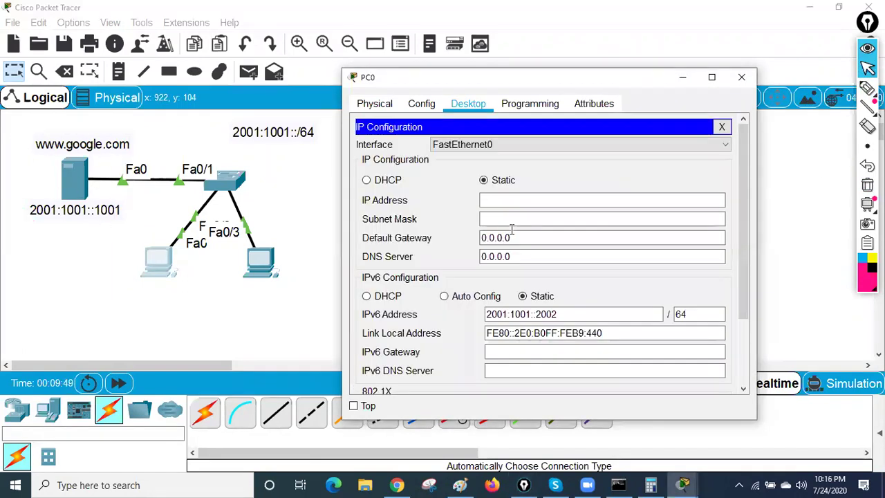
pyautogui.scroll(-3, 484, 356)
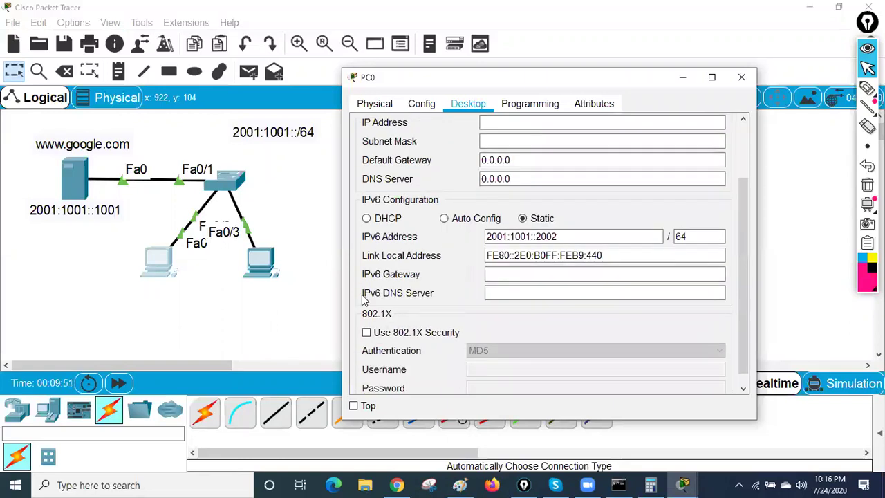
pyautogui.click(508, 293)
pyautogui.write('2001')
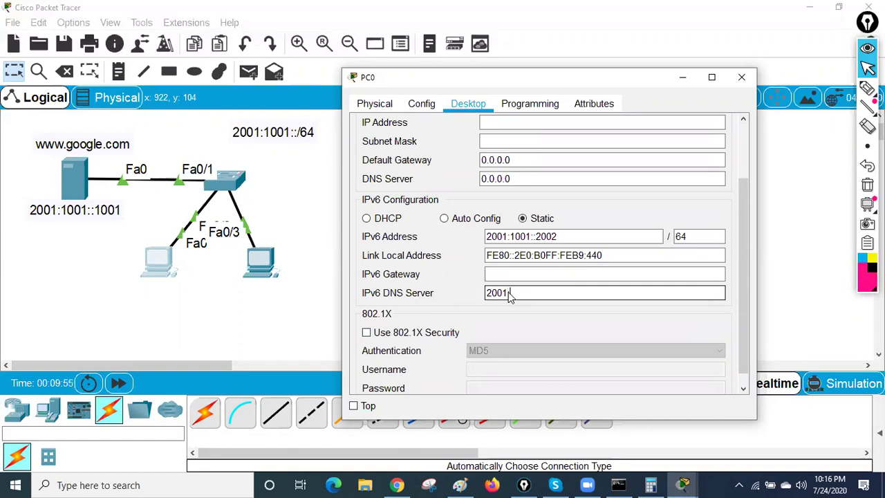
pyautogui.write(':1001::1001')
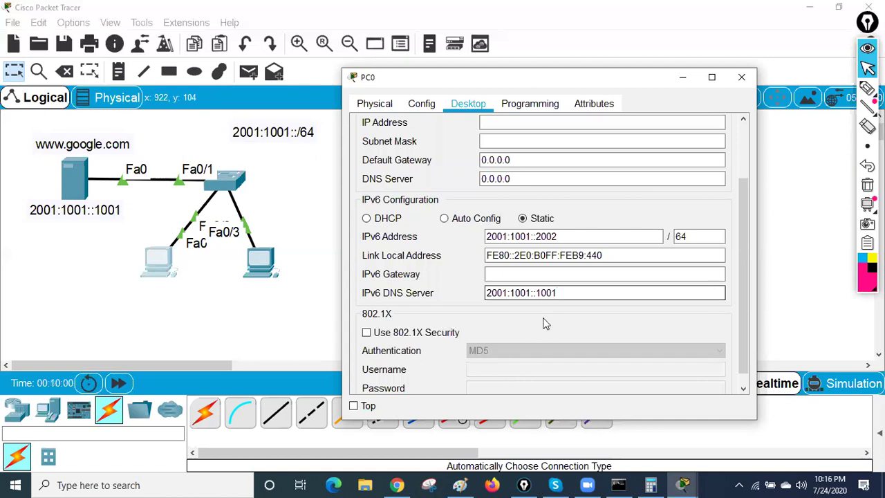
pyautogui.press('Tab')
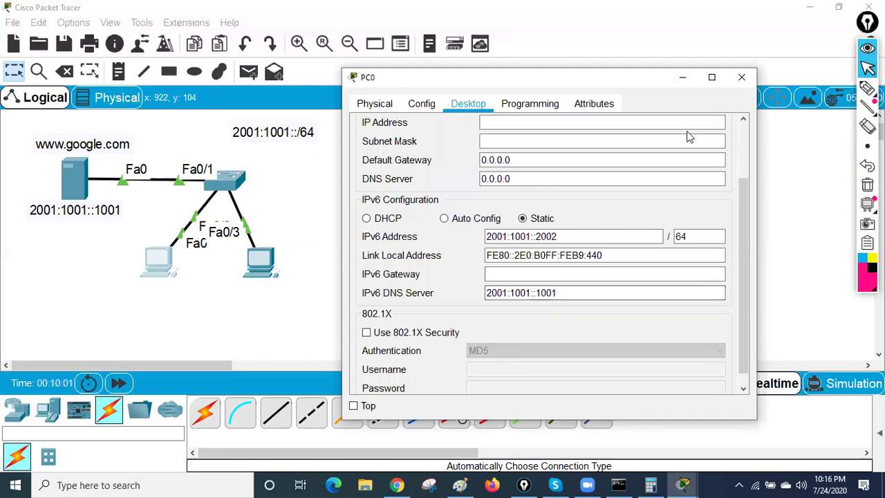
pyautogui.scroll(3, 553, 188)
pyautogui.click(725, 129)
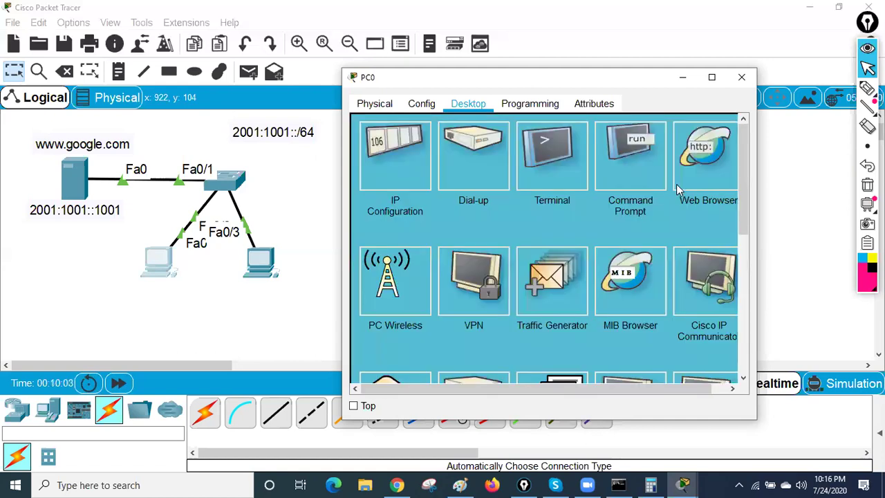
pyautogui.click(701, 159)
pyautogui.click(471, 144)
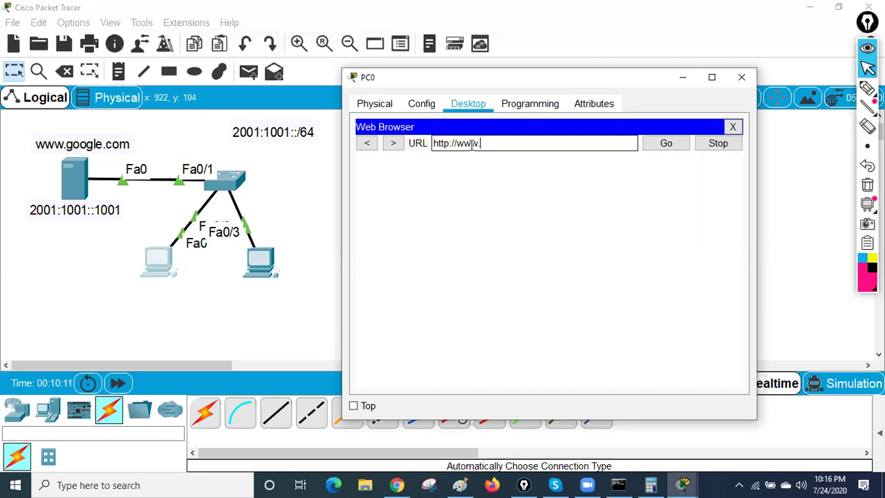
pyautogui.write('gle.com')
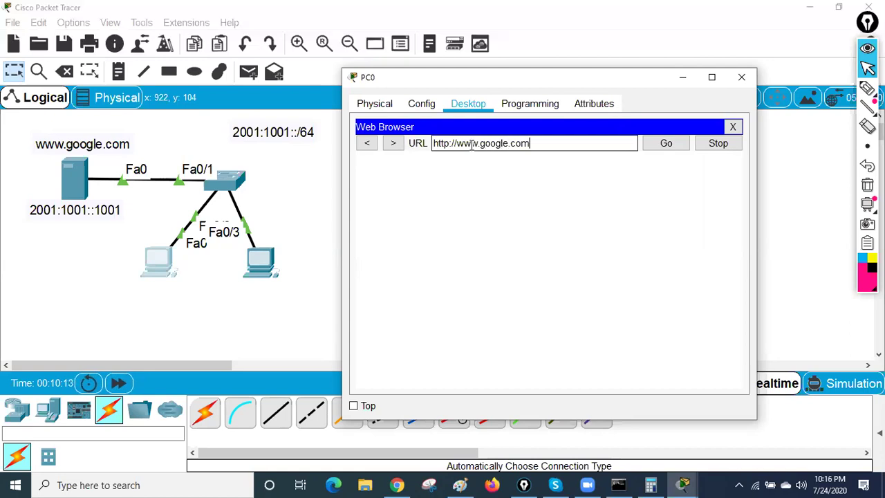
pyautogui.press('Return')
pyautogui.moveTo(415, 166); pyautogui.dragTo(588, 312)
pyautogui.click(590, 313)
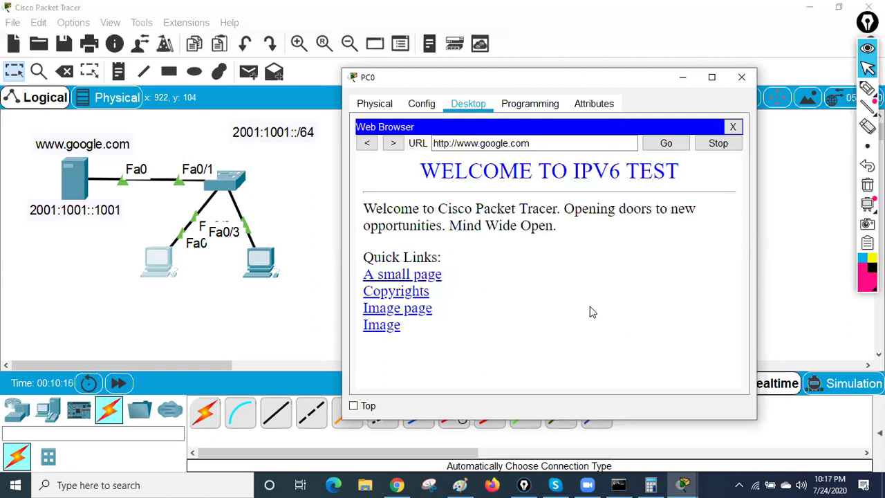
pyautogui.click(741, 76)
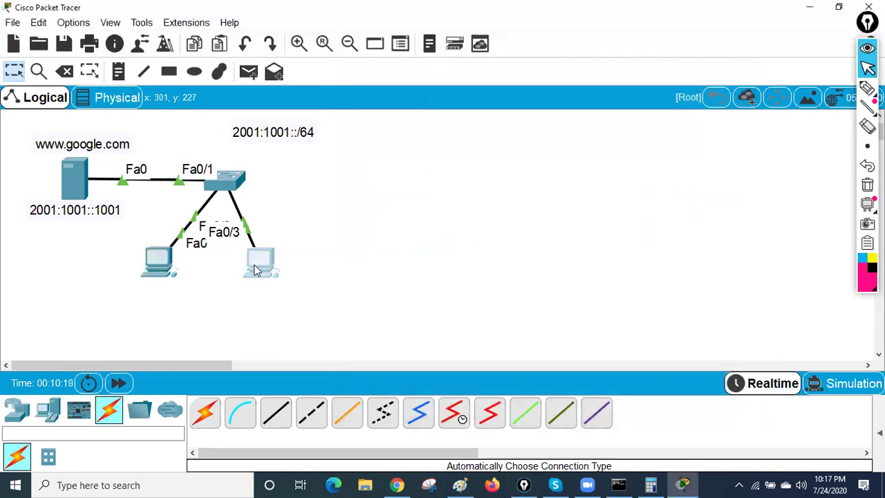
# Set PC1's IPv6 DNS server to 2001:1001::1001 in its IP Configuration and close the PC1 window
pyautogui.click(259, 262)
pyautogui.click(308, 160)
pyautogui.scroll(-3, 397, 318)
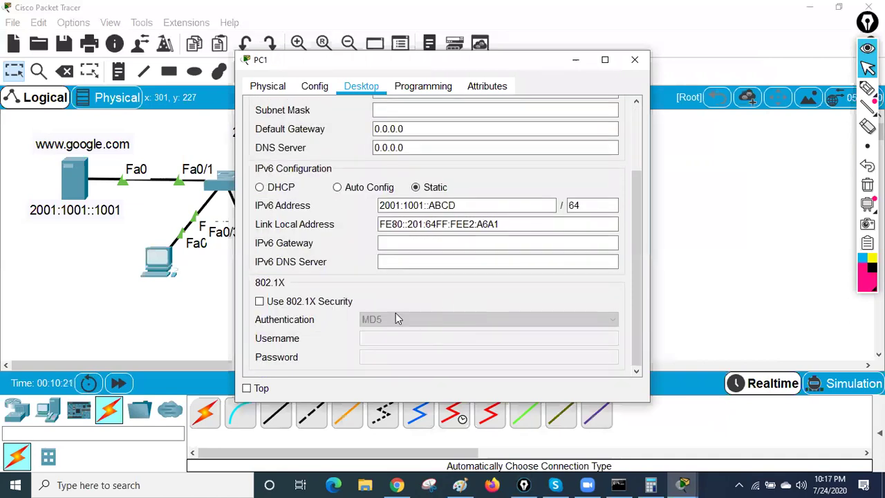
pyautogui.click(380, 261)
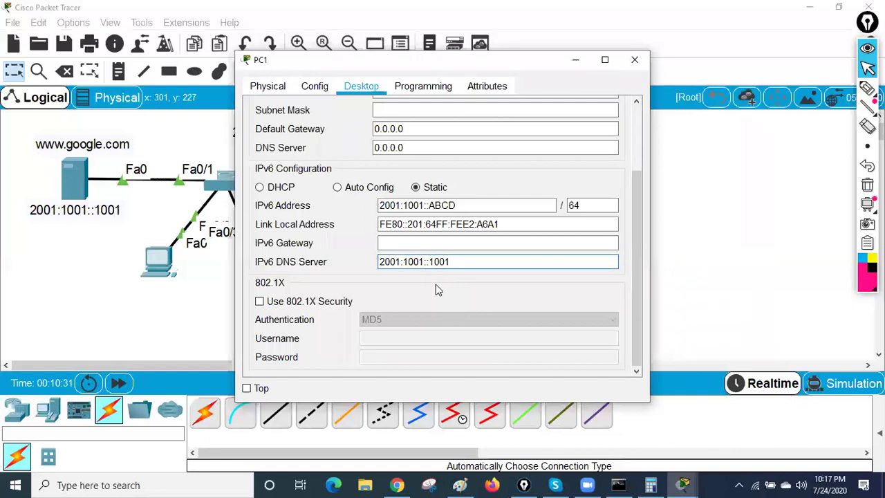
pyautogui.scroll(3, 590, 172)
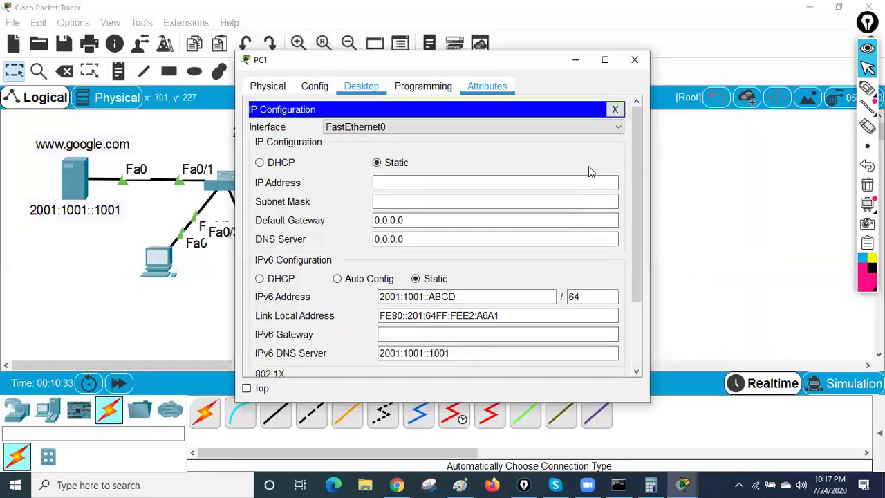
pyautogui.click(615, 109)
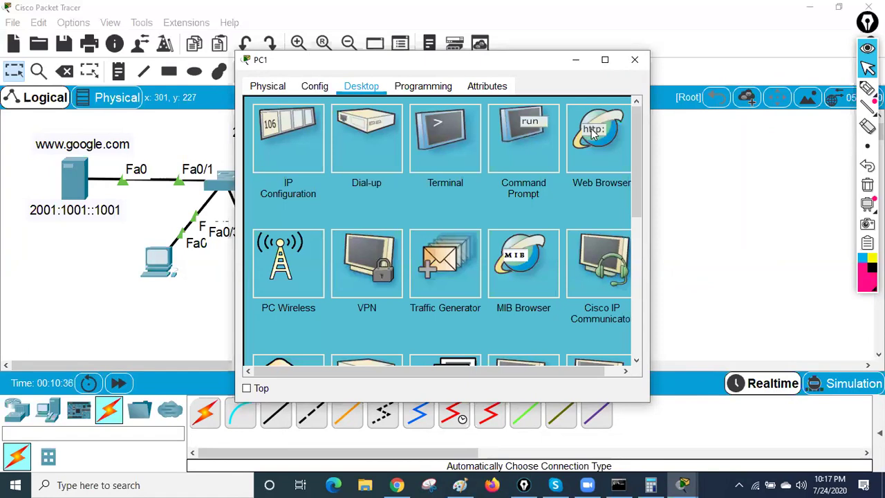
pyautogui.click(591, 134)
pyautogui.hotkey('alt', 'F4')
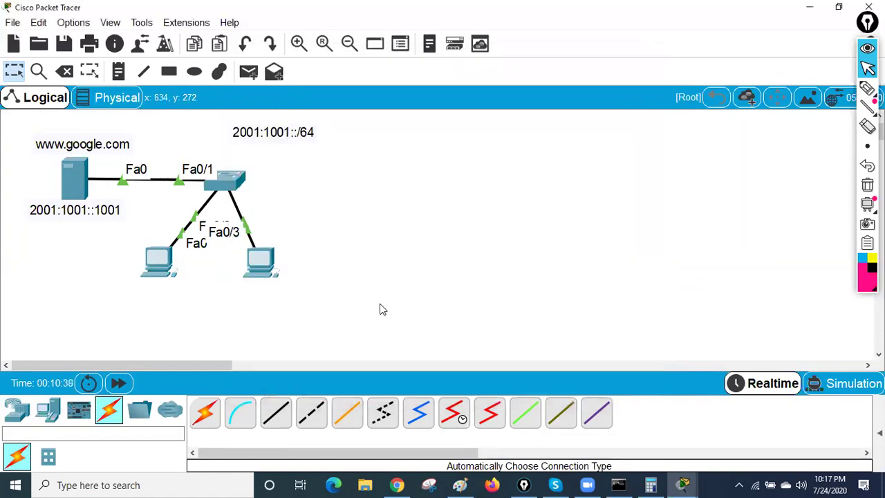
# Shift PC1 slightly in the topology and place a second Server-PT to the right of the switch
pyautogui.moveTo(265, 267); pyautogui.dragTo(270, 277)
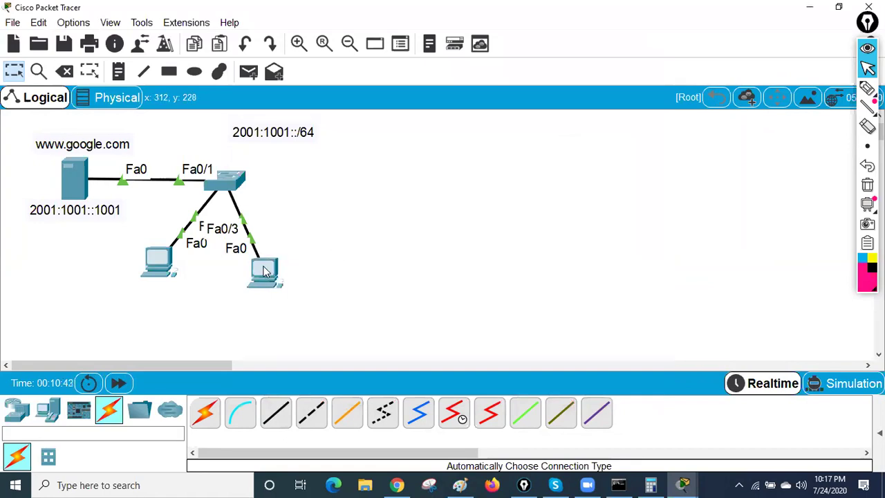
pyautogui.moveTo(263, 267); pyautogui.dragTo(253, 263)
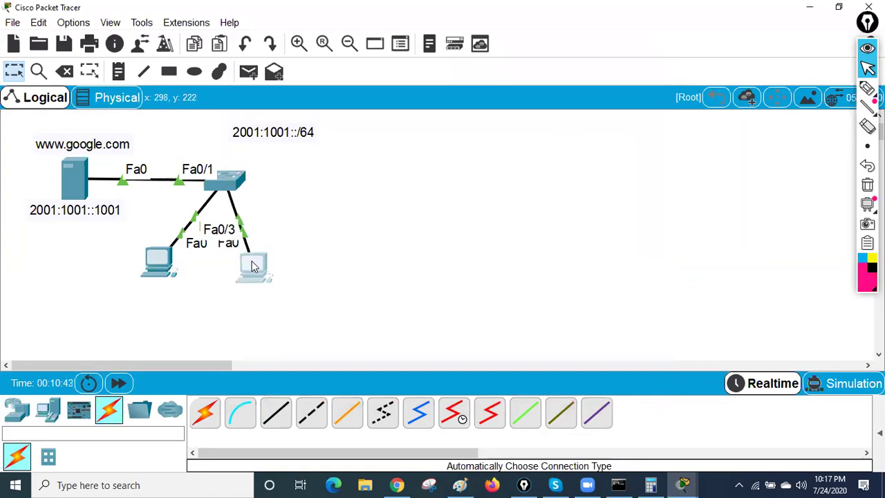
pyautogui.click(48, 410)
pyautogui.click(275, 412)
pyautogui.click(317, 149)
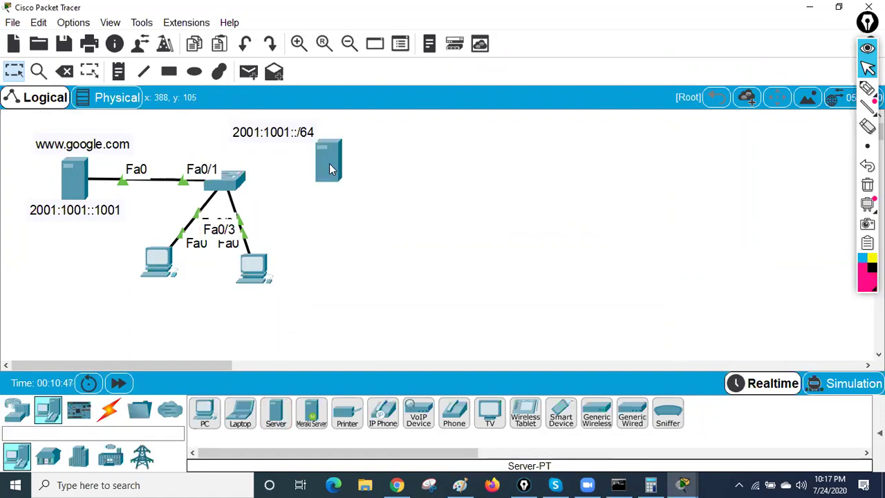
# Delete "WELCOME TO IPV6" from the heading in the google server's HTTP index.html and save the file
pyautogui.click(77, 177)
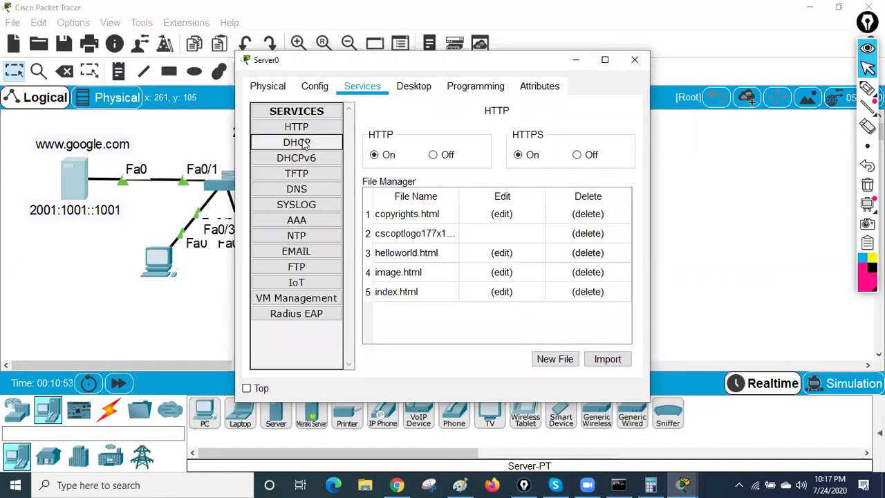
pyautogui.click(503, 292)
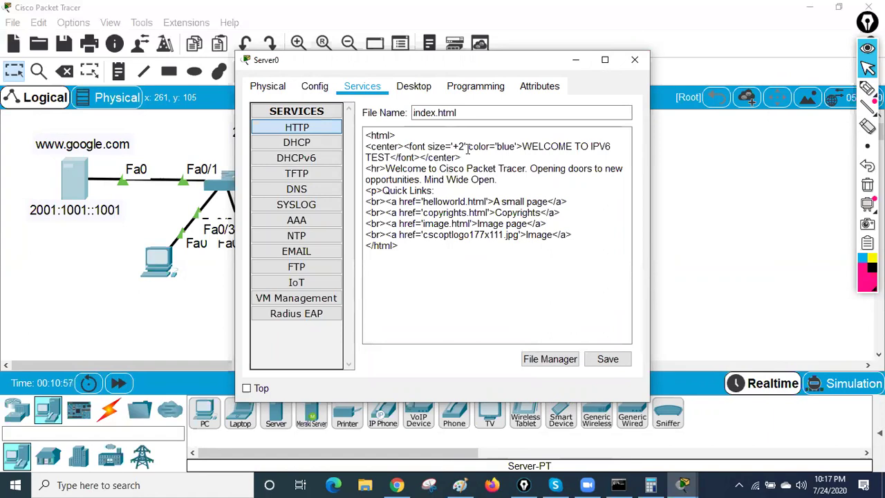
pyautogui.moveTo(523, 145); pyautogui.dragTo(609, 146)
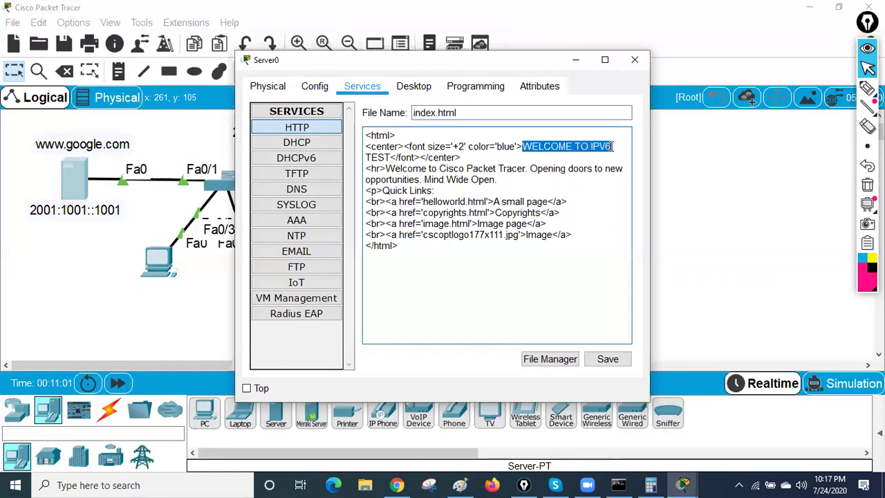
pyautogui.press('BackSpace')
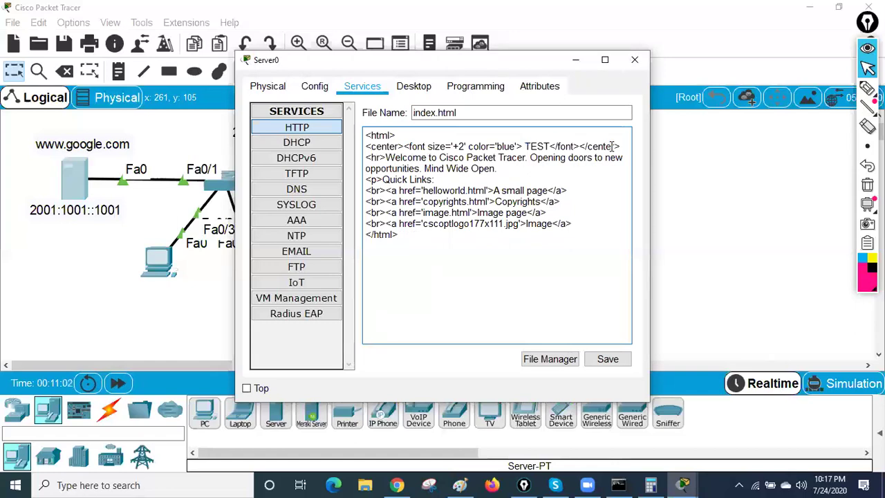
pyautogui.click(607, 359)
pyautogui.click(516, 253)
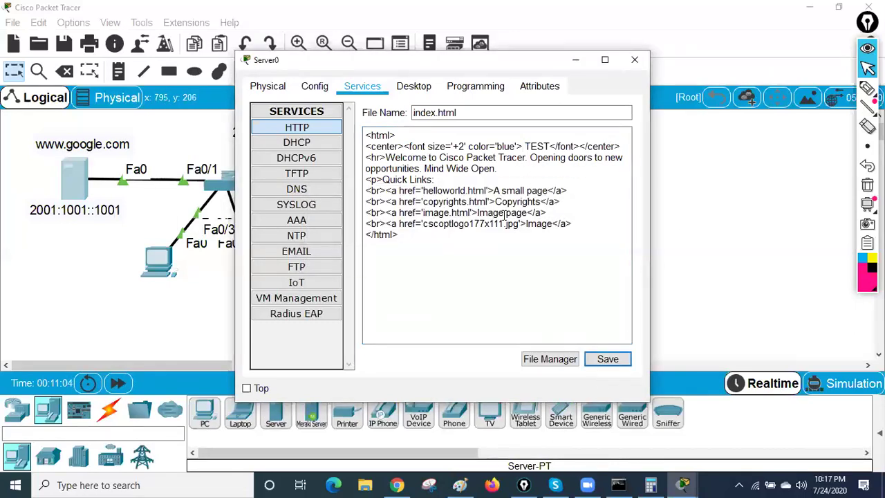
# Review the DNS records of the google server and put its window away
pyautogui.click(318, 188)
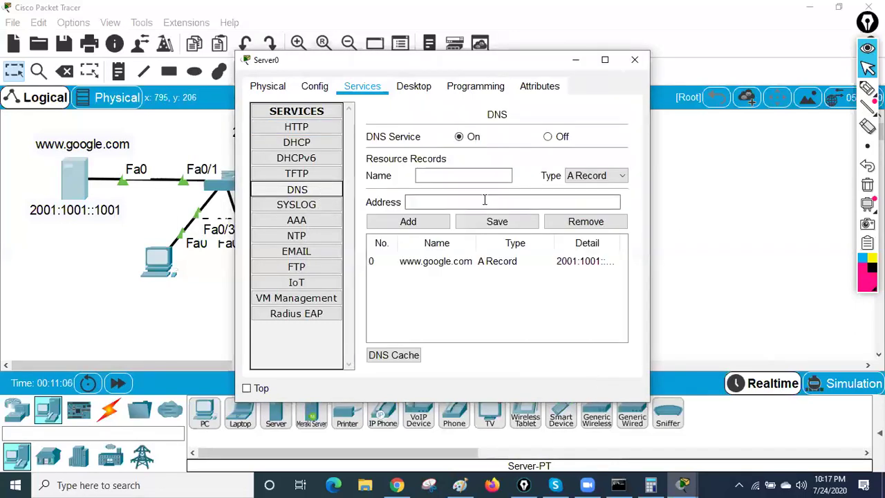
pyautogui.click(604, 60)
pyautogui.click(796, 14)
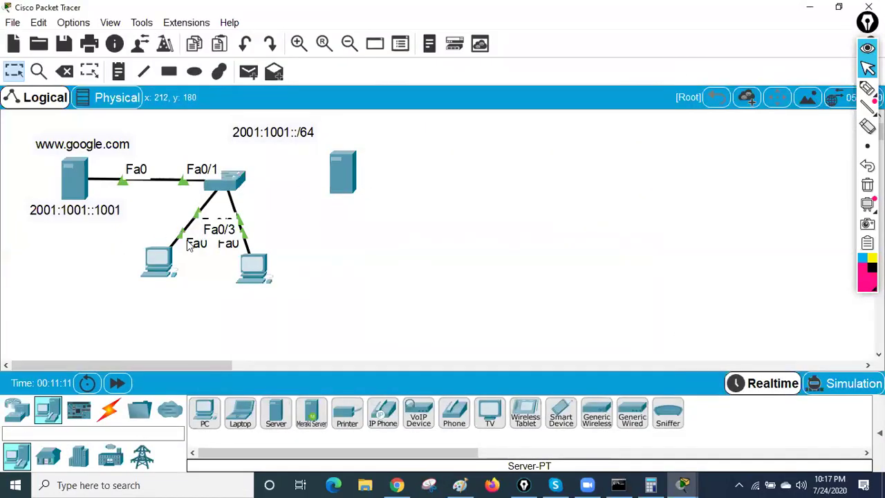
# Connect the switch to the second server with an automatically chosen cable
pyautogui.click(110, 409)
pyautogui.click(205, 412)
pyautogui.click(228, 183)
pyautogui.click(340, 176)
pyautogui.click(525, 258)
pyautogui.click(341, 173)
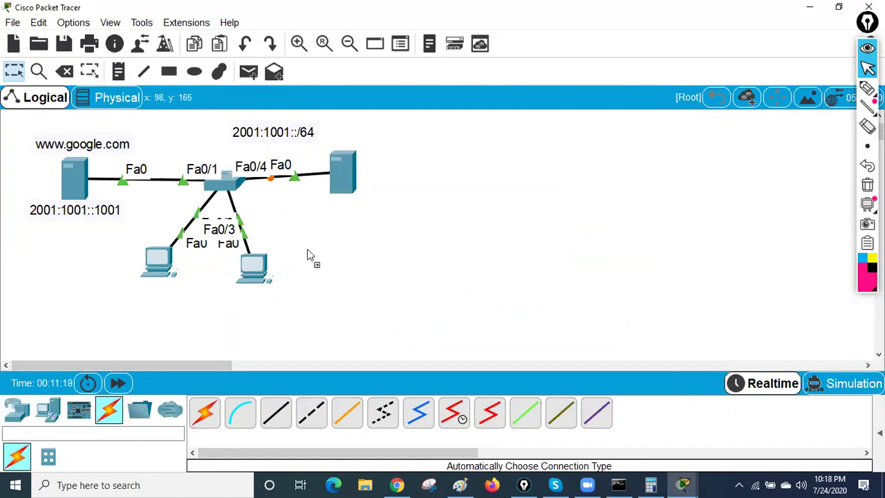
# Place a copy of the server address label under the second server and change it to 2001:1001::A001
pyautogui.write('2001:1001::1001')
pyautogui.moveTo(369, 200); pyautogui.dragTo(353, 209)
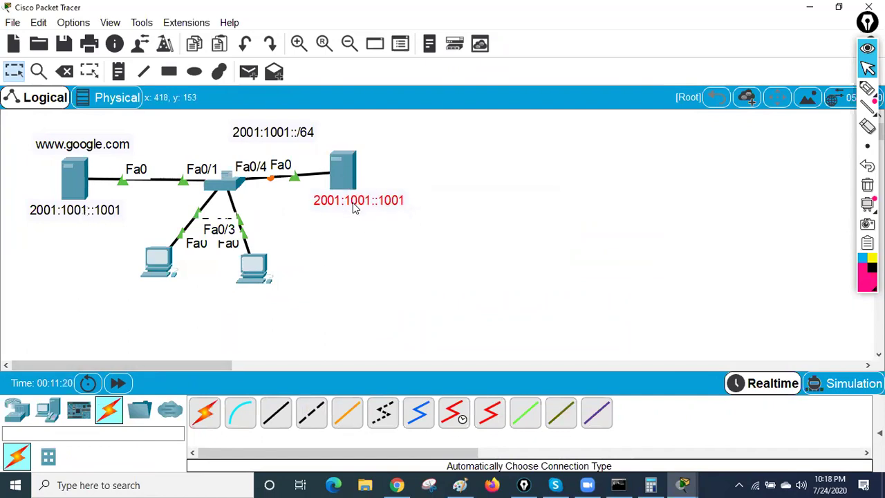
pyautogui.doubleClick(402, 204)
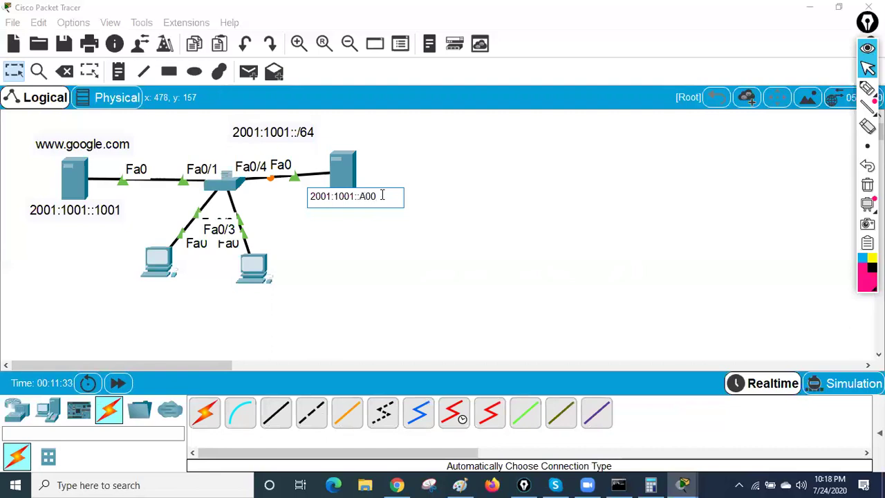
pyautogui.click(369, 234)
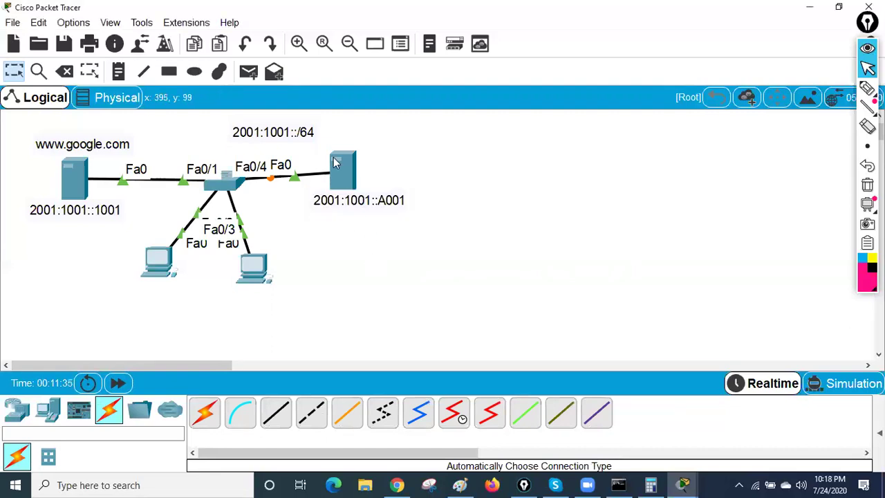
pyautogui.moveTo(107, 142); pyautogui.dragTo(439, 170)
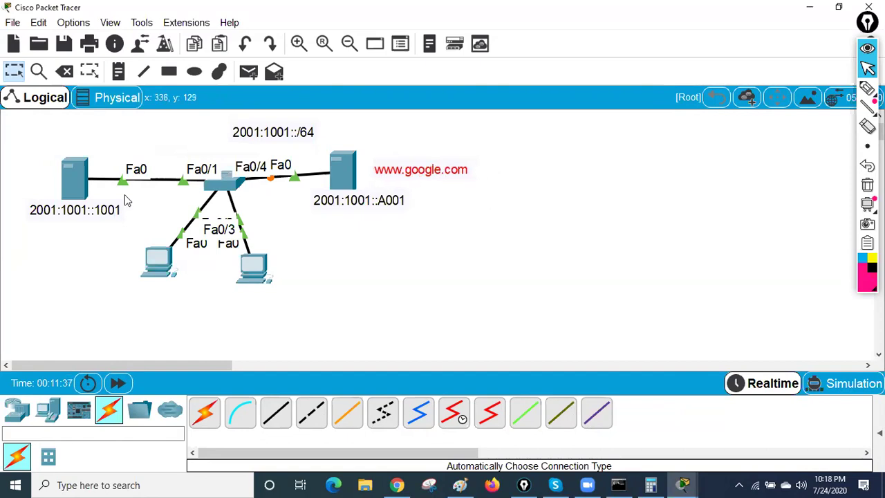
pyautogui.click(118, 71)
pyautogui.click(51, 150)
pyautogui.write('DNS')
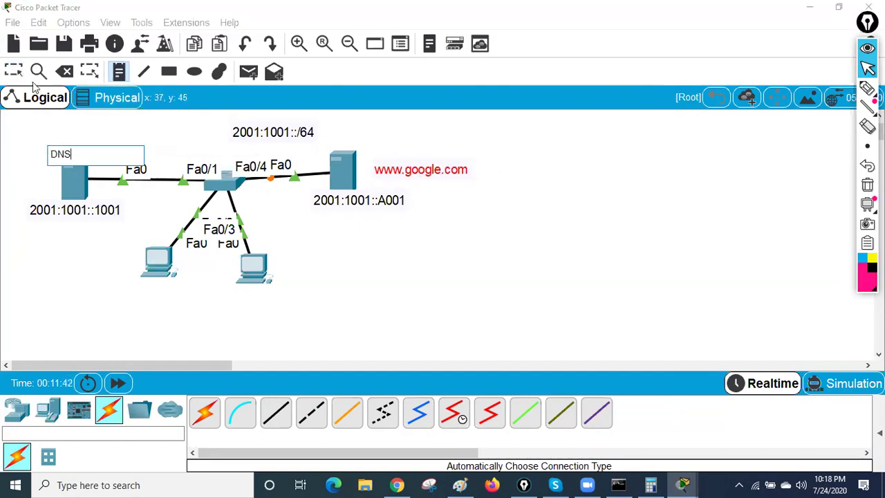
pyautogui.click(13, 71)
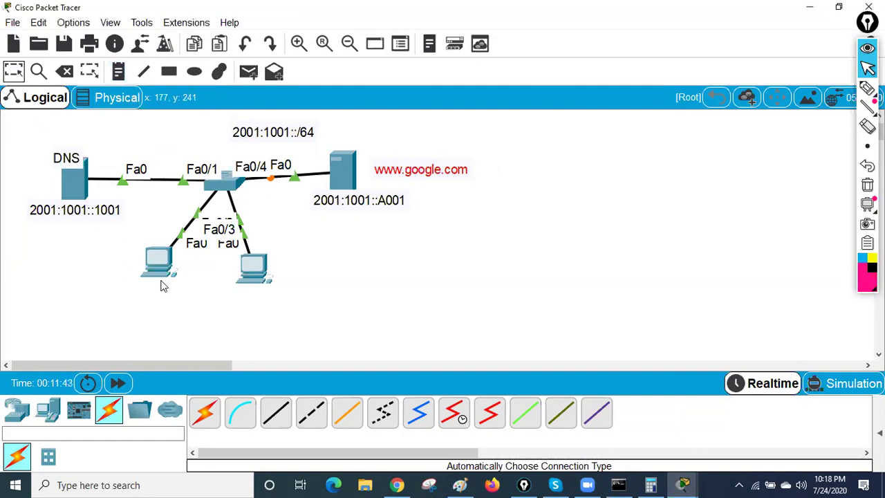
pyautogui.moveTo(130, 221); pyautogui.dragTo(205, 296)
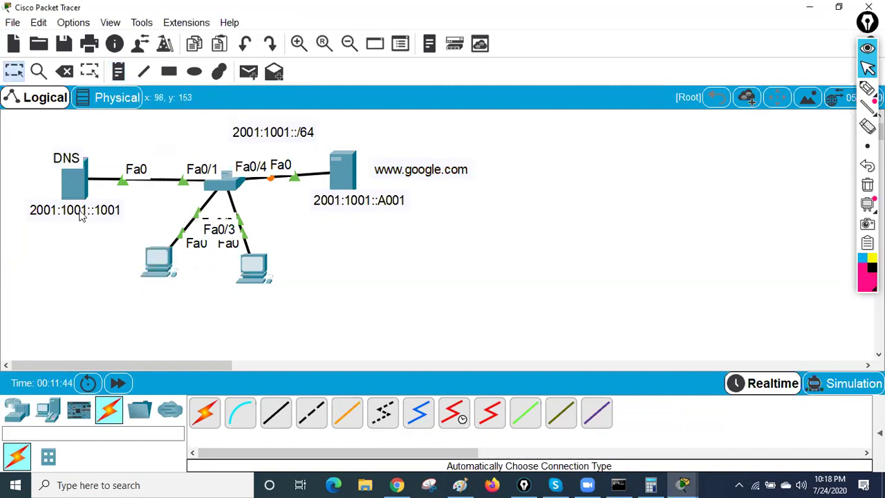
# Duplicate the DNS server's 2001:1001::1001 label and place the copy below PC0
pyautogui.moveTo(82, 217)
pyautogui.mouseDown()
pyautogui.moveTo(112, 312)
pyautogui.moveTo(75, 218)
pyautogui.mouseUp()
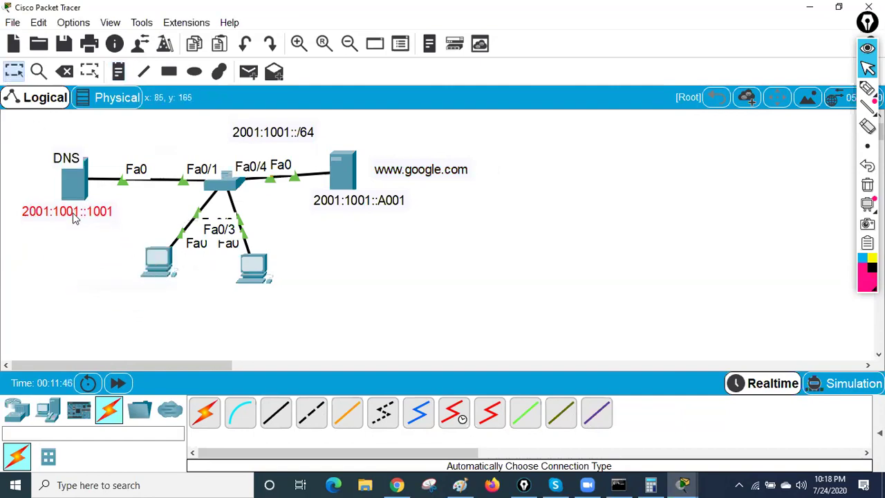
pyautogui.hotkey('ctrl', 'c')
pyautogui.click(146, 301)
pyautogui.hotkey('ctrl', 'v')
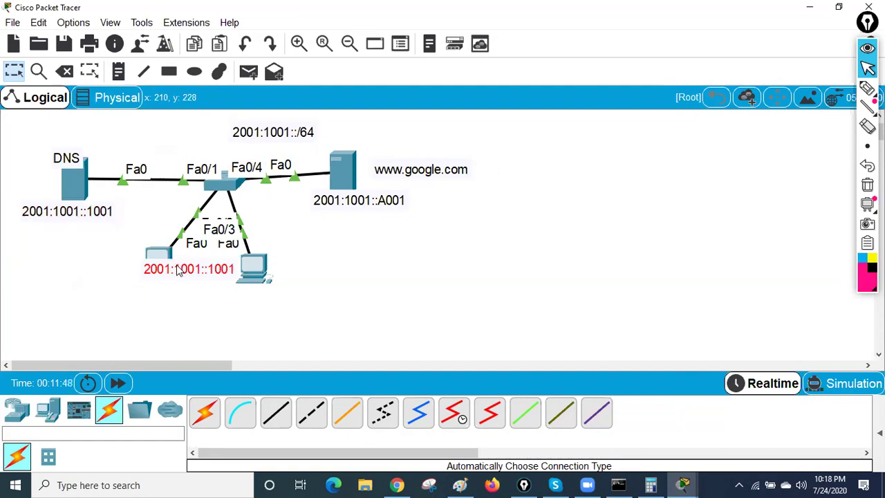
pyautogui.moveTo(179, 277); pyautogui.dragTo(152, 287)
# Change PC0's label to 2001:1001::2002 with a second line "DNS : 2001:1001::1001", and shift it slightly away from the PC
pyautogui.doubleClick(154, 286)
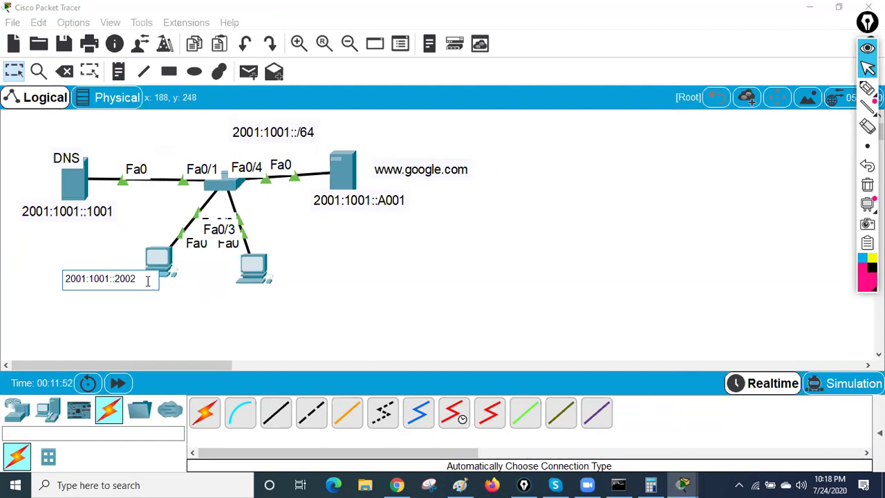
pyautogui.press('Return')
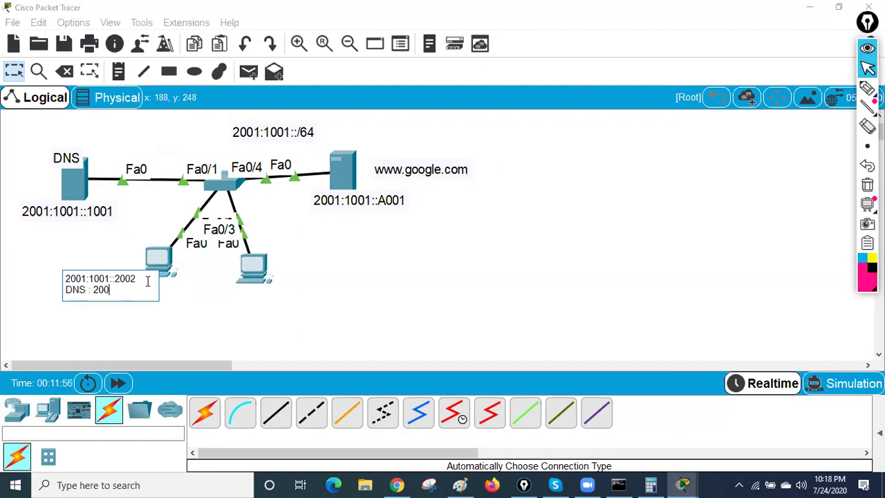
pyautogui.write('DNS : 2001:1001::1')
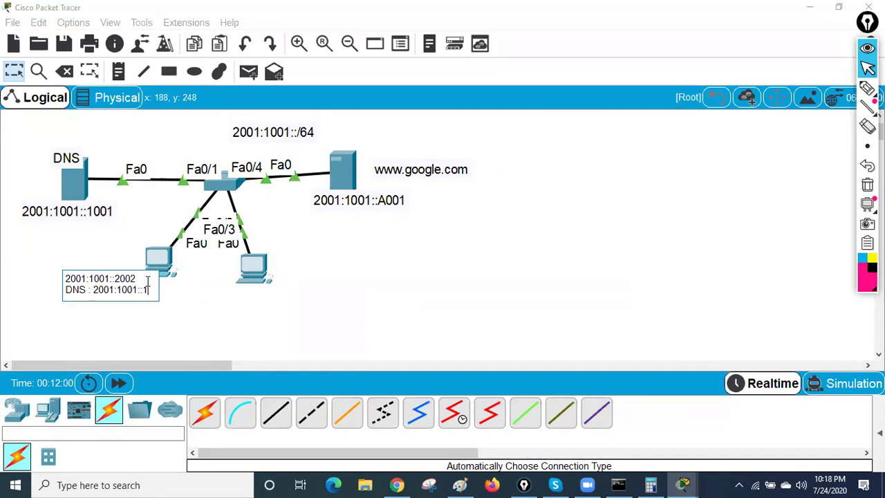
pyautogui.write('001')
pyautogui.click(176, 311)
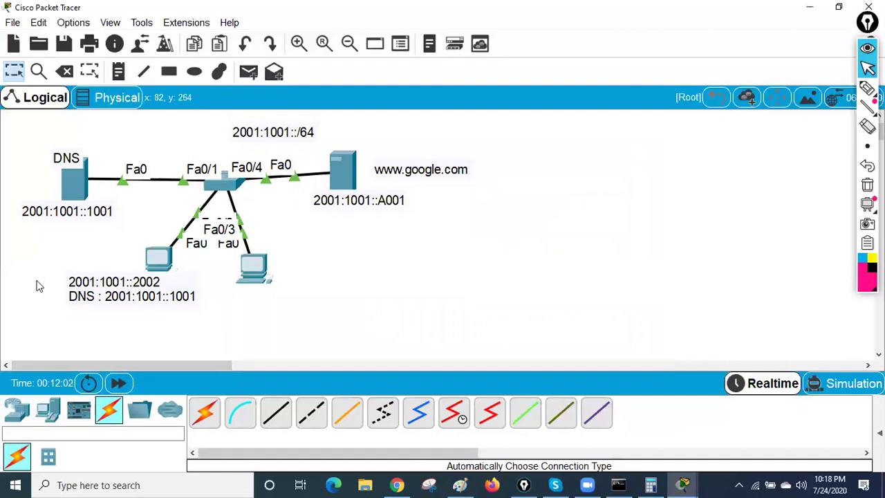
pyautogui.moveTo(138, 284); pyautogui.dragTo(123, 292)
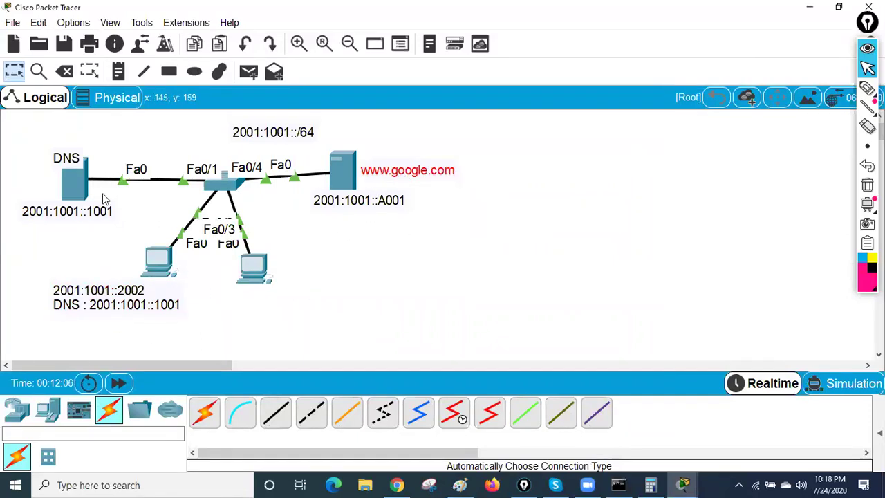
# Set the second server's static IPv6 address to 2001:1001::A001 with prefix length 64 and close its window
pyautogui.click(75, 181)
pyautogui.moveTo(462, 67); pyautogui.dragTo(647, 82)
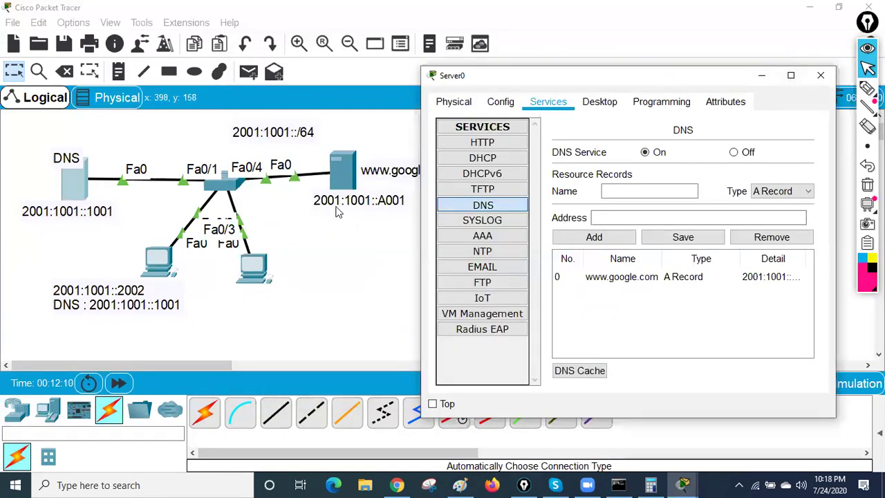
pyautogui.click(348, 178)
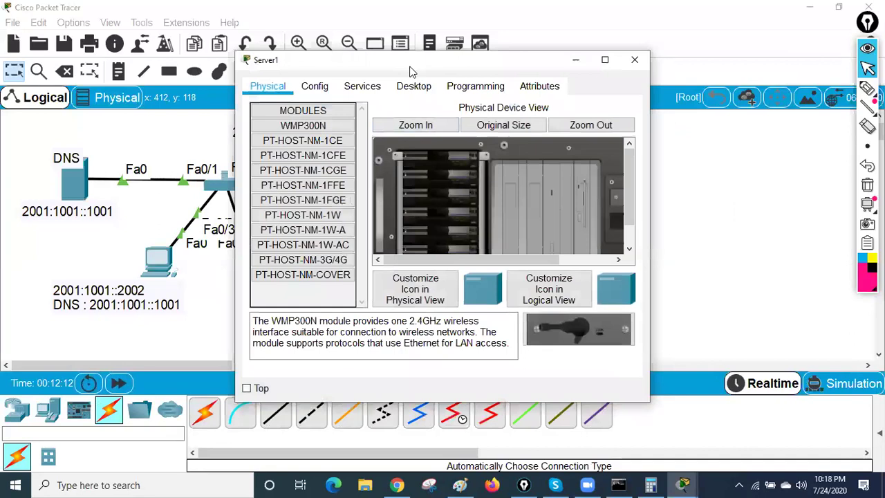
pyautogui.moveTo(410, 71); pyautogui.dragTo(617, 78)
pyautogui.click(563, 95)
pyautogui.click(621, 94)
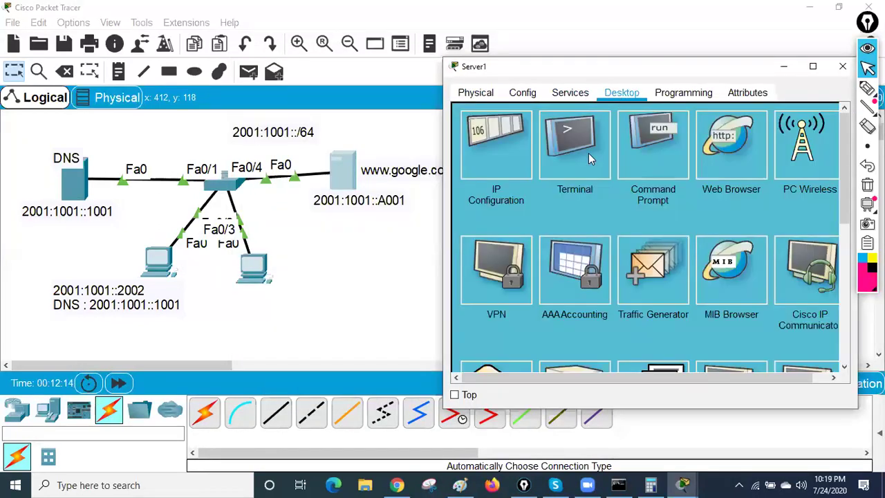
pyautogui.click(502, 166)
pyautogui.click(610, 290)
pyautogui.write('2001:1001')
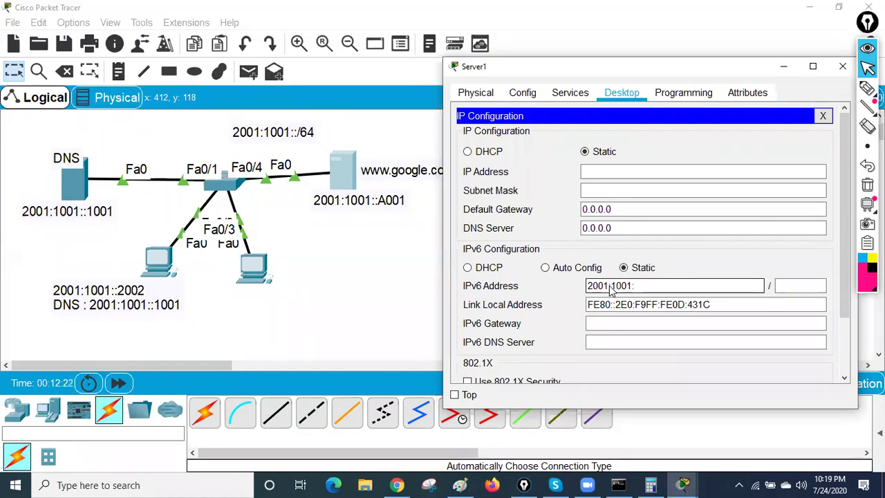
pyautogui.write('::A001')
pyautogui.click(784, 288)
pyautogui.write('64')
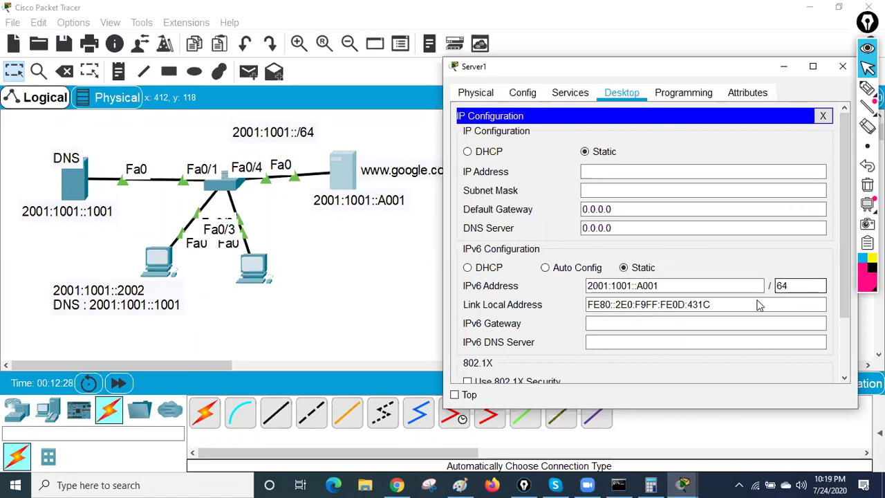
pyautogui.click(842, 67)
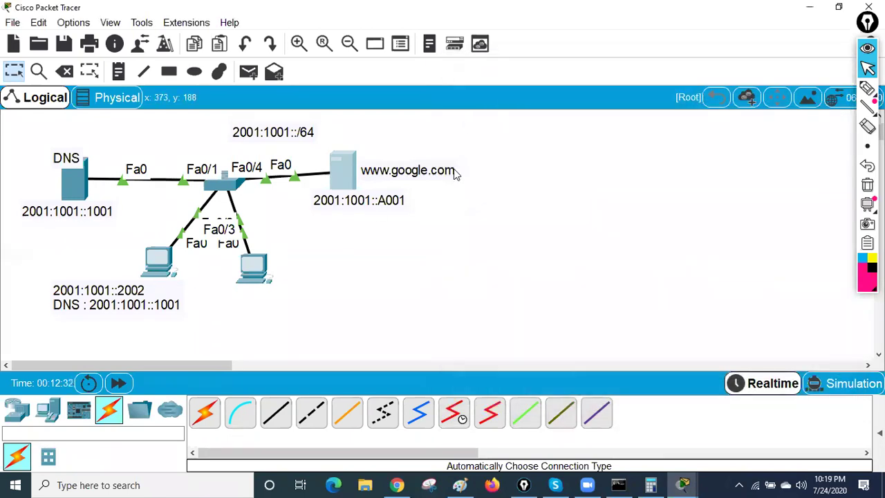
pyautogui.click(76, 181)
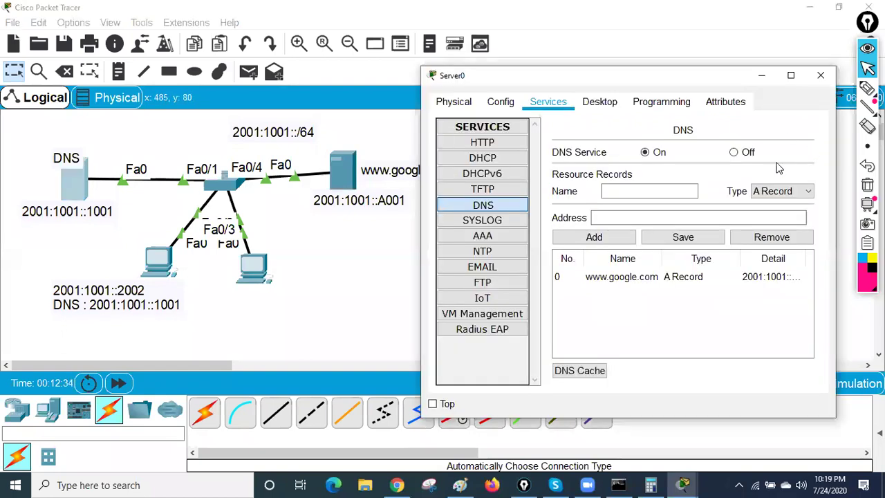
pyautogui.click(790, 76)
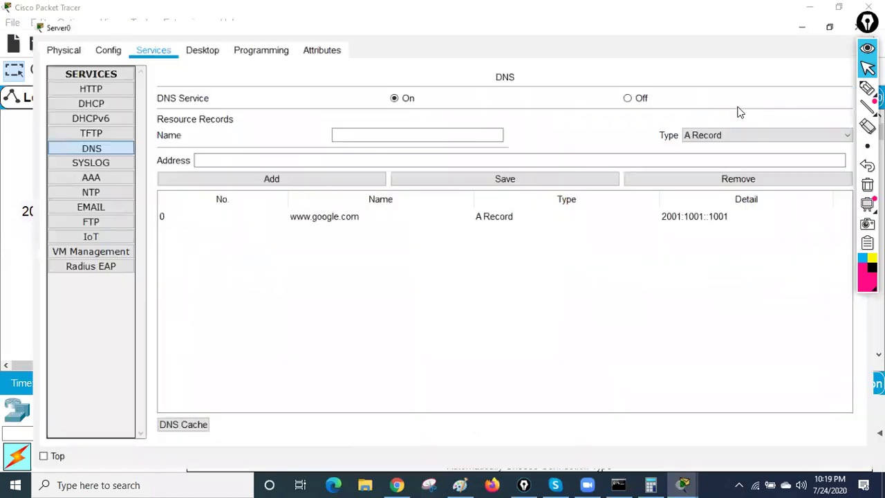
pyautogui.click(316, 206)
pyautogui.moveTo(262, 149); pyautogui.dragTo(227, 145)
pyautogui.click(223, 142)
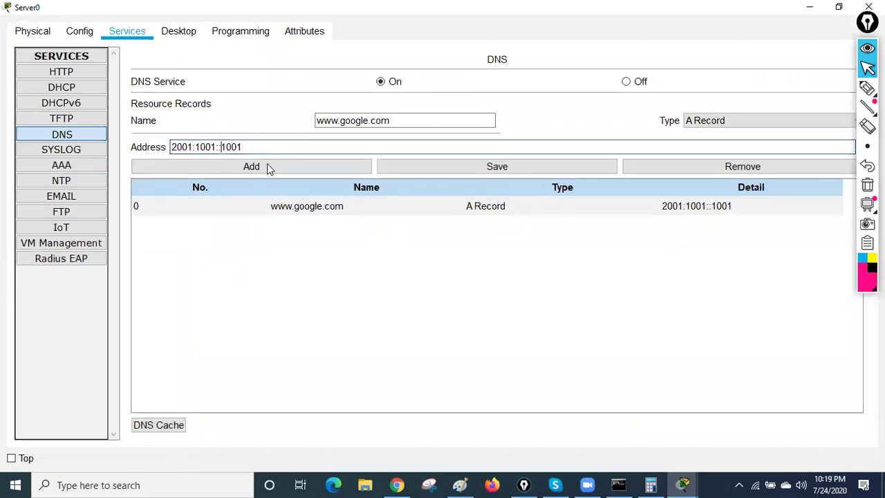
pyautogui.press('Delete')
pyautogui.press('Delete')
pyautogui.press('Delete')
pyautogui.press('Delete')
pyautogui.write('A001')
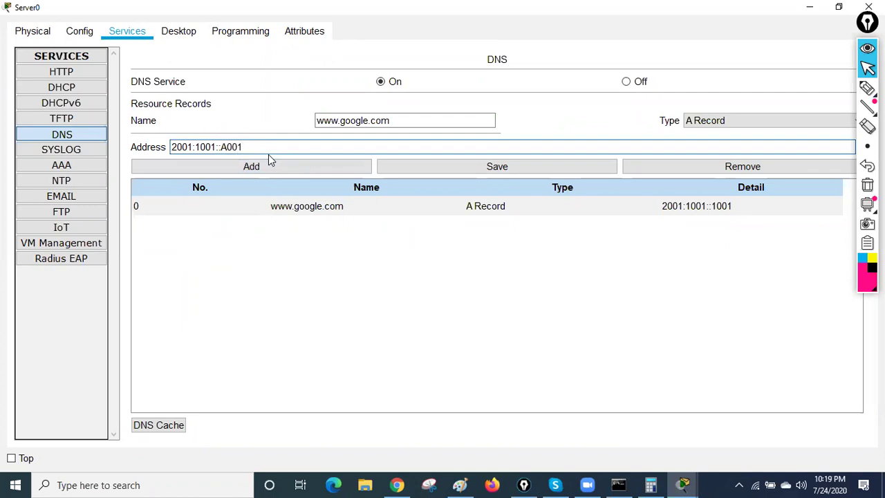
pyautogui.click(463, 168)
pyautogui.click(450, 253)
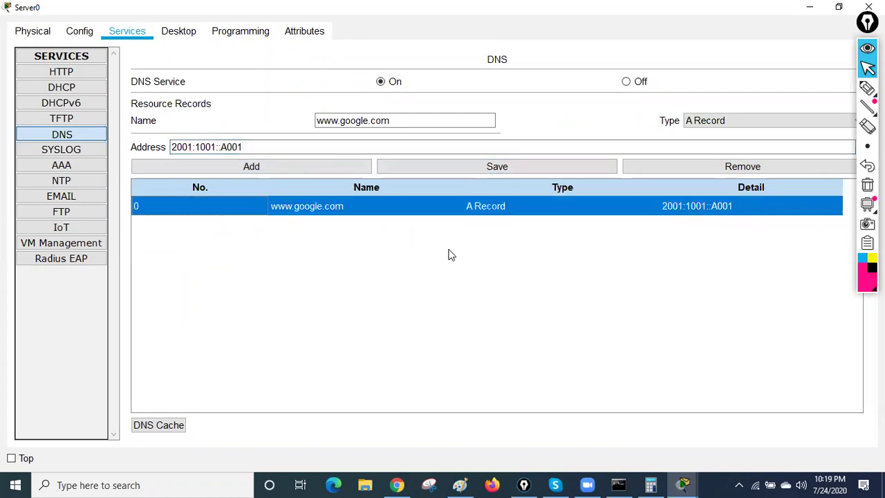
pyautogui.click(490, 166)
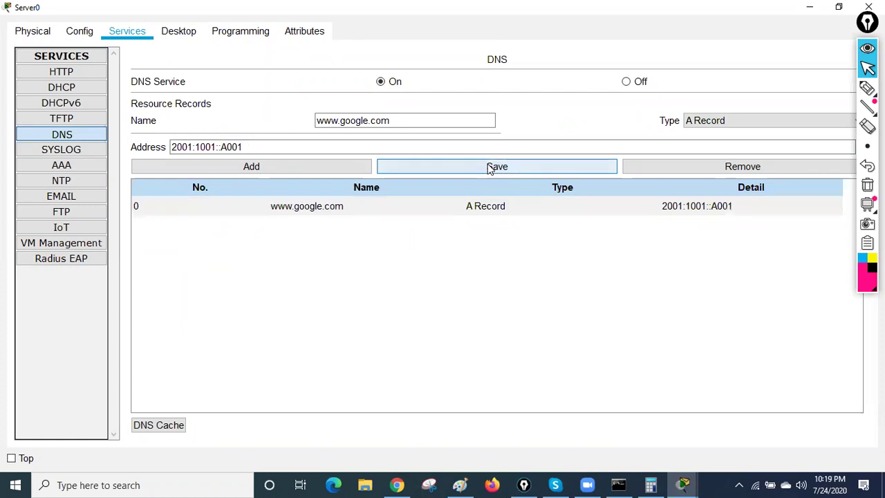
pyautogui.click(466, 250)
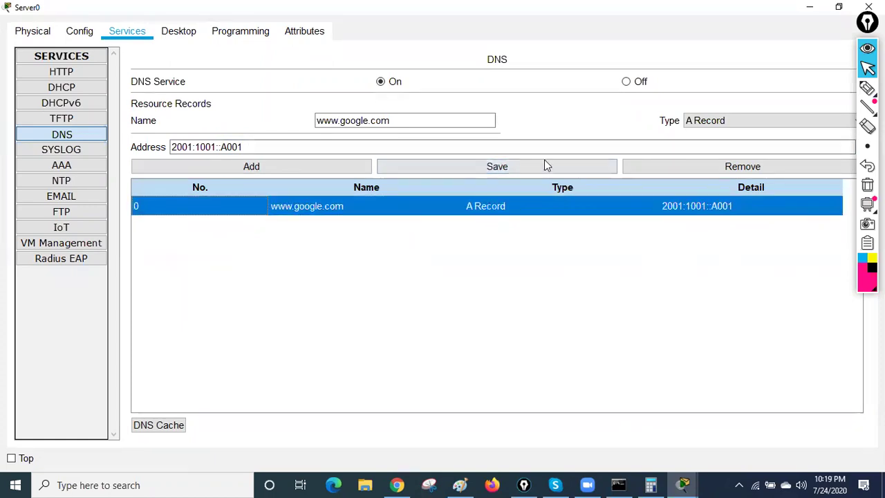
pyautogui.click(809, 7)
pyautogui.click(866, 88)
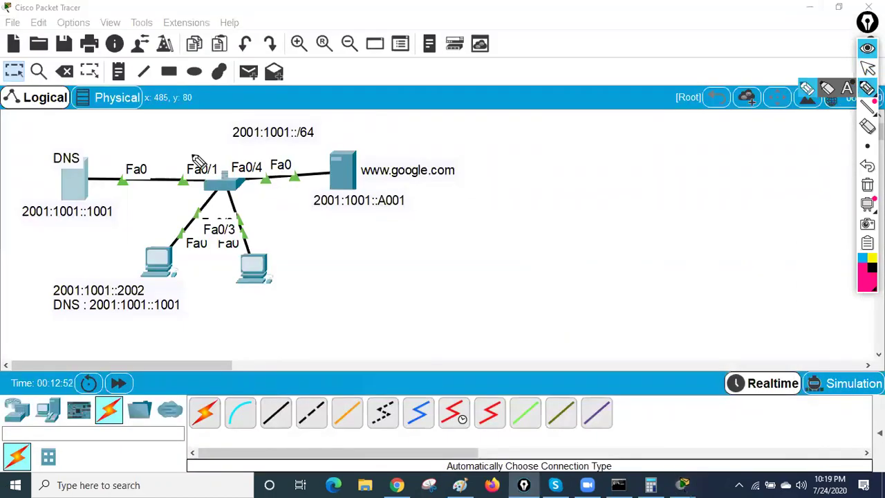
pyautogui.moveTo(109, 143)
pyautogui.mouseDown()
pyautogui.moveTo(24, 158)
pyautogui.moveTo(22, 253)
pyautogui.moveTo(149, 163)
pyautogui.mouseUp()
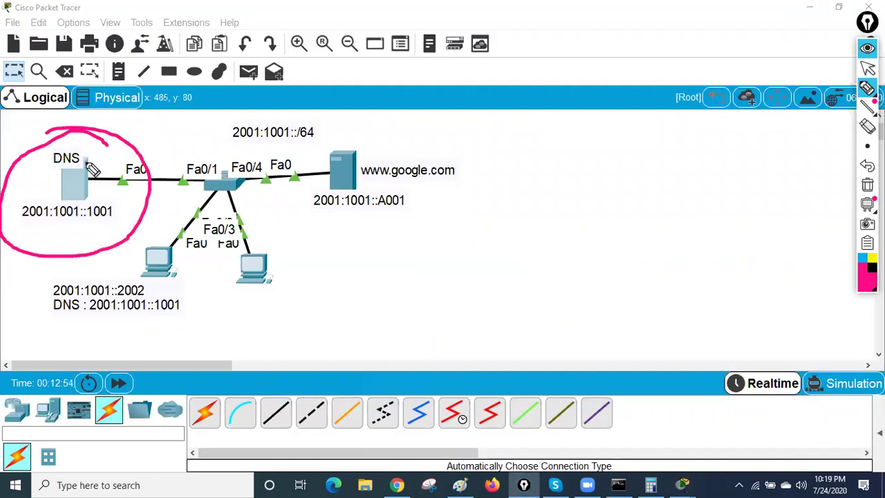
pyautogui.moveTo(363, 177); pyautogui.dragTo(464, 181)
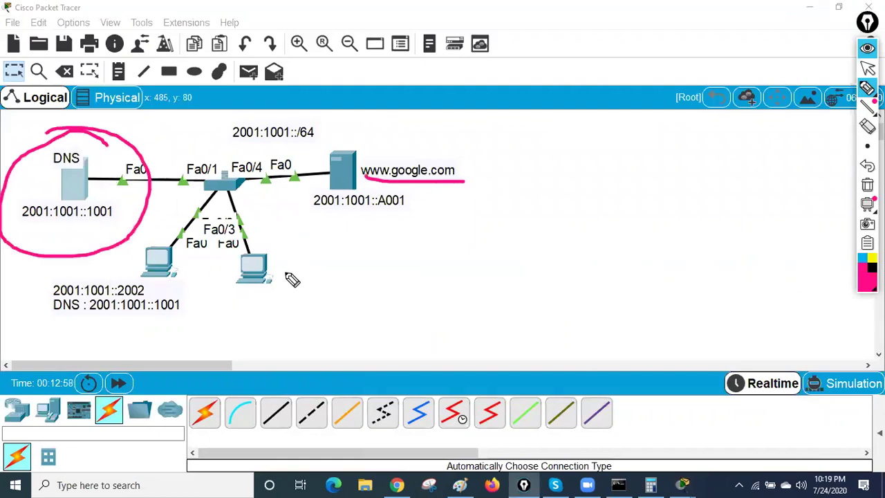
pyautogui.moveTo(315, 208); pyautogui.dragTo(407, 214)
pyautogui.moveTo(257, 270)
pyautogui.mouseDown()
pyautogui.moveTo(254, 223)
pyautogui.moveTo(191, 173)
pyautogui.moveTo(82, 172)
pyautogui.mouseUp()
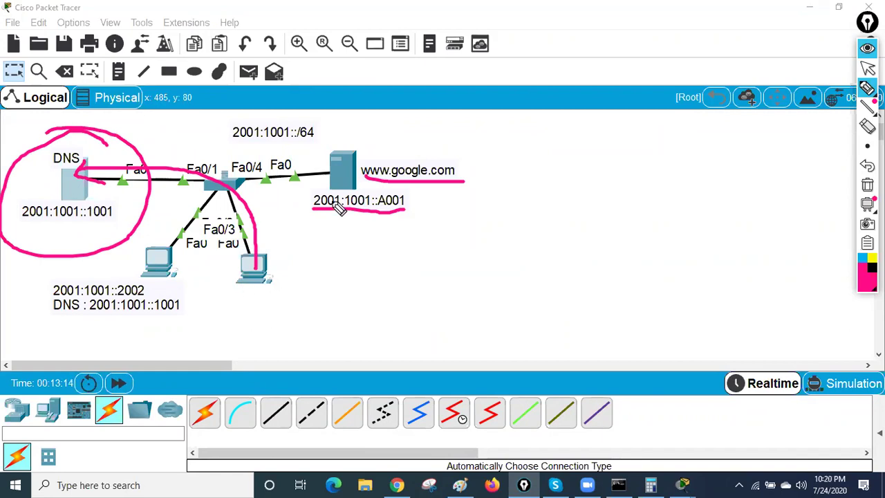
pyautogui.moveTo(334, 188)
pyautogui.mouseDown()
pyautogui.moveTo(309, 206)
pyautogui.moveTo(410, 189)
pyautogui.mouseUp()
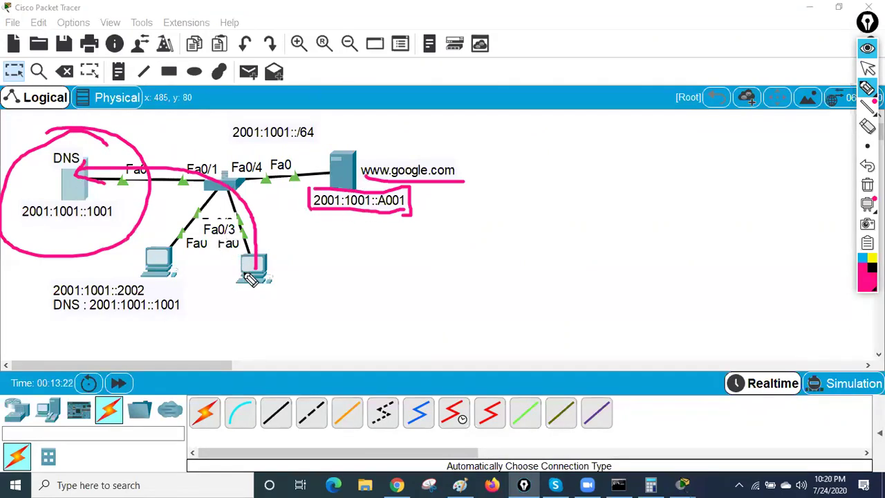
pyautogui.moveTo(249, 265)
pyautogui.mouseDown()
pyautogui.moveTo(227, 185)
pyautogui.moveTo(305, 168)
pyautogui.moveTo(302, 160)
pyautogui.moveTo(331, 172)
pyautogui.mouseUp()
pyautogui.moveTo(289, 149); pyautogui.dragTo(331, 170)
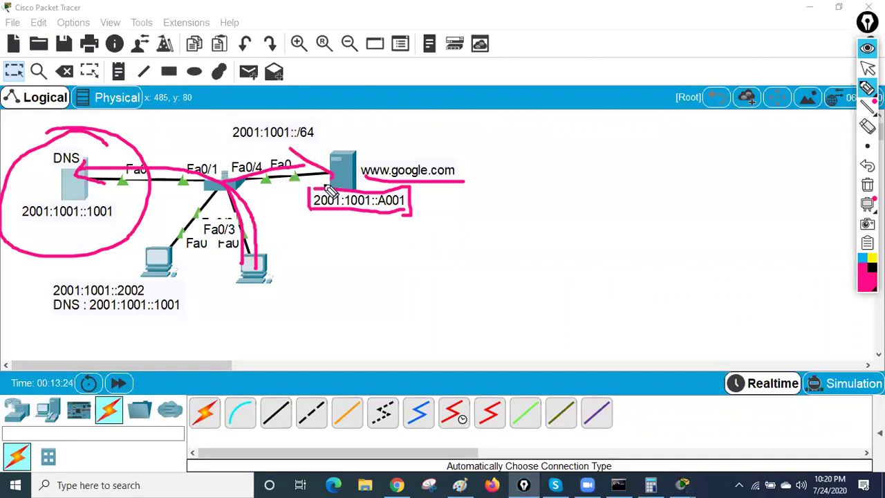
pyautogui.click(867, 67)
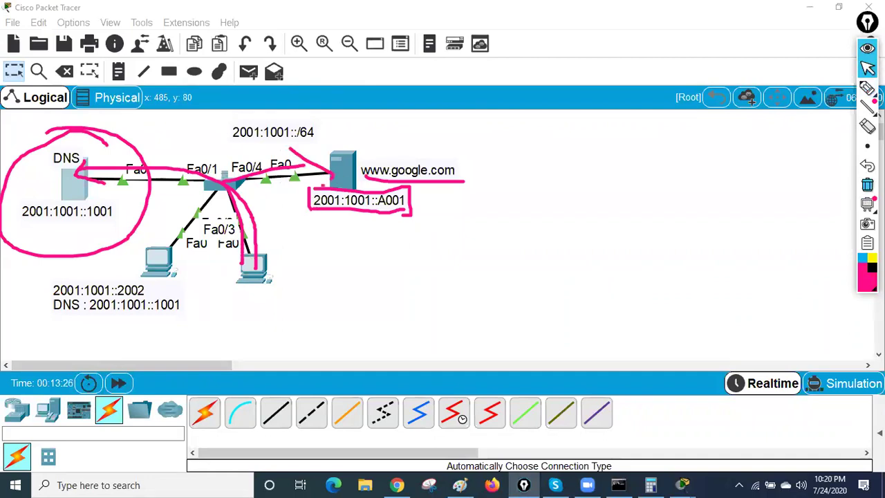
pyautogui.click(866, 184)
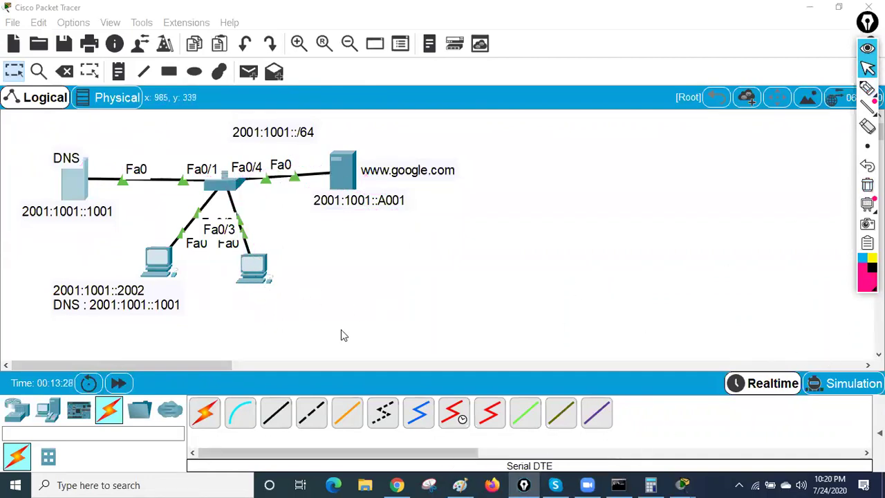
# Open PC1's Web Browser and switch the topology to Simulation mode
pyautogui.click(268, 268)
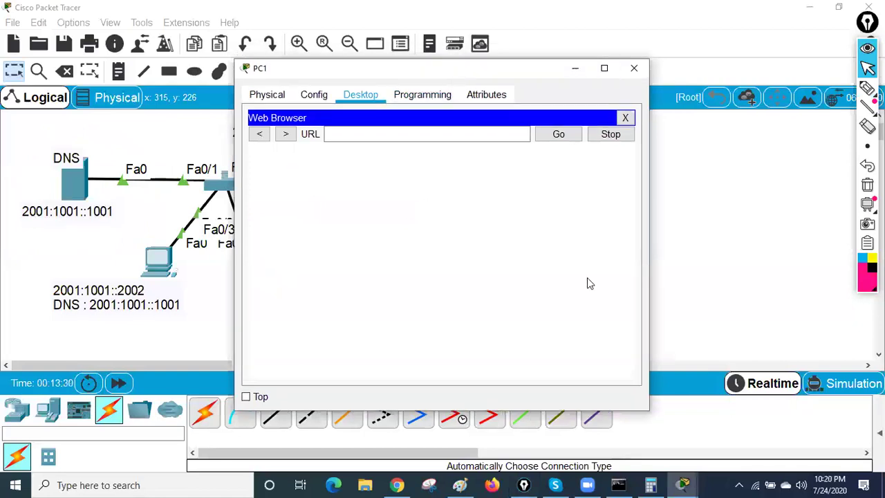
pyautogui.hotkey('shift', 's')
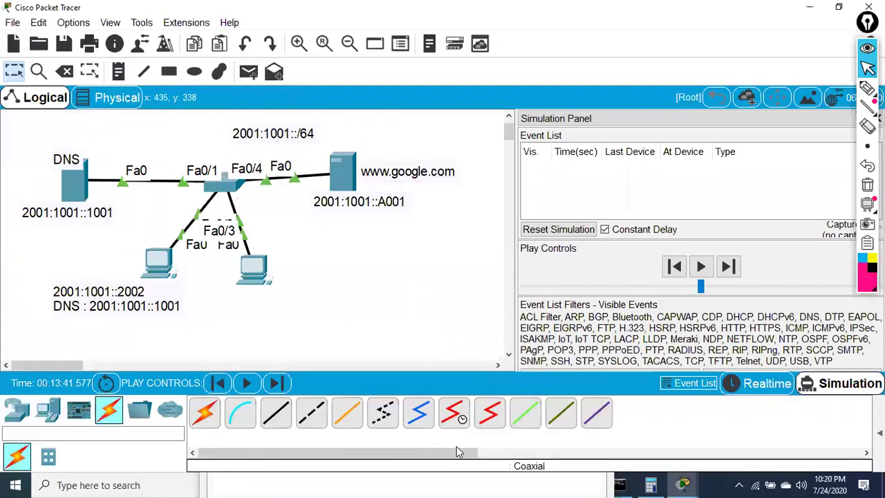
pyautogui.moveTo(368, 188); pyautogui.dragTo(544, 192)
pyautogui.click(479, 253)
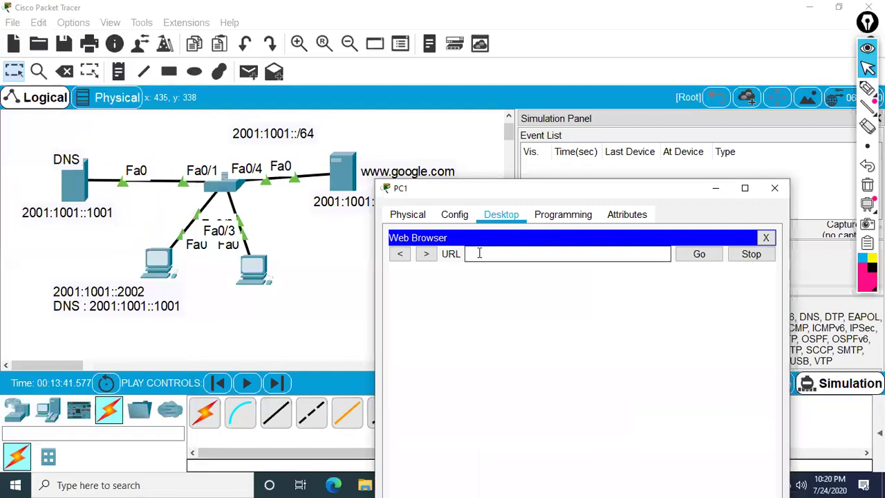
pyautogui.write('http://www.go')
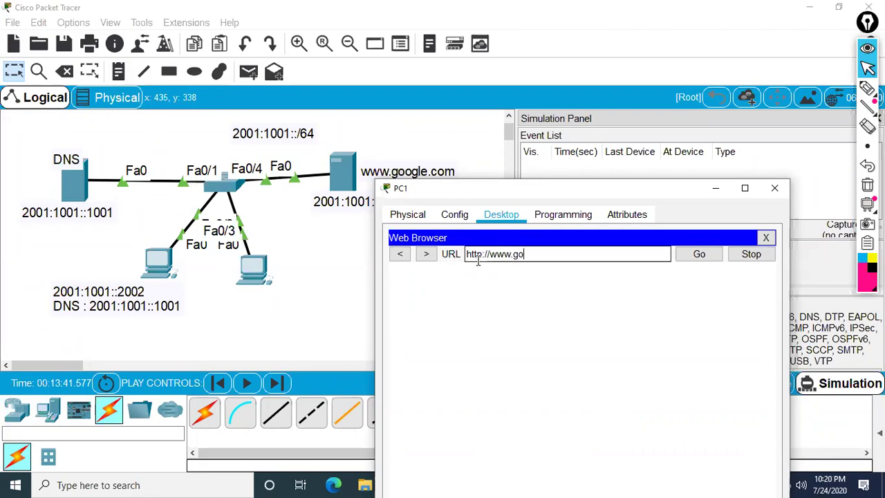
pyautogui.write('ogle.com')
pyautogui.press('Return')
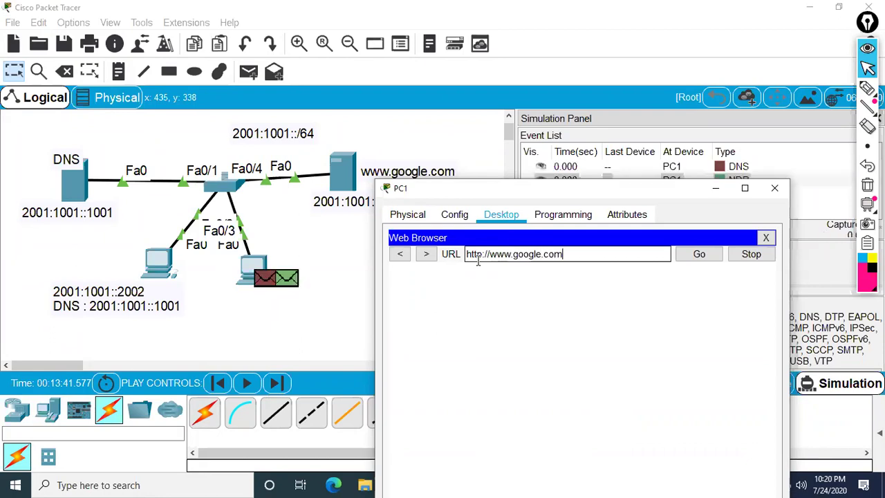
pyautogui.click(774, 188)
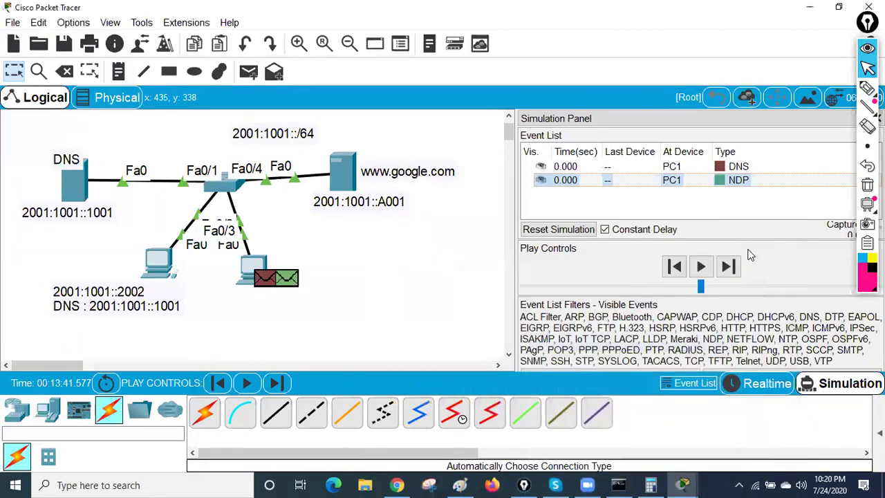
# Step the simulation forward one capture at a time through PC1's NDP and DNS exchanges up to 0.012 s
pyautogui.click(730, 269)
pyautogui.click(729, 268)
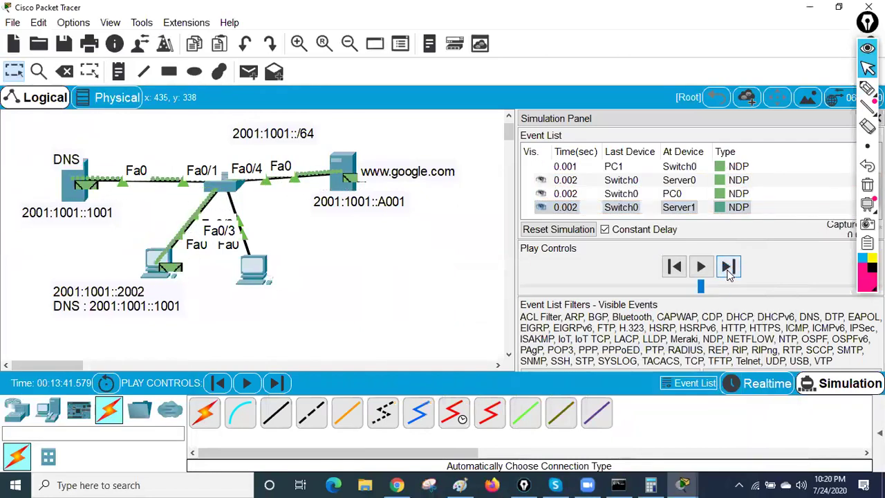
pyautogui.click(729, 270)
pyautogui.click(729, 270)
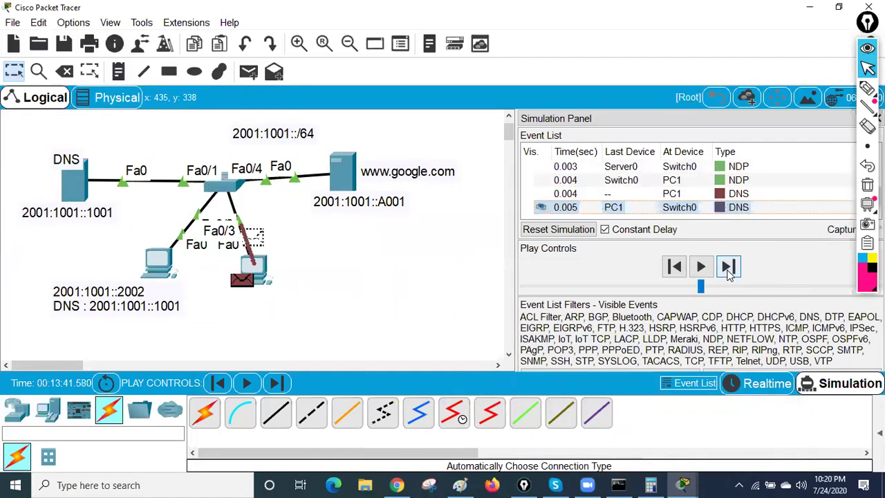
pyautogui.click(729, 269)
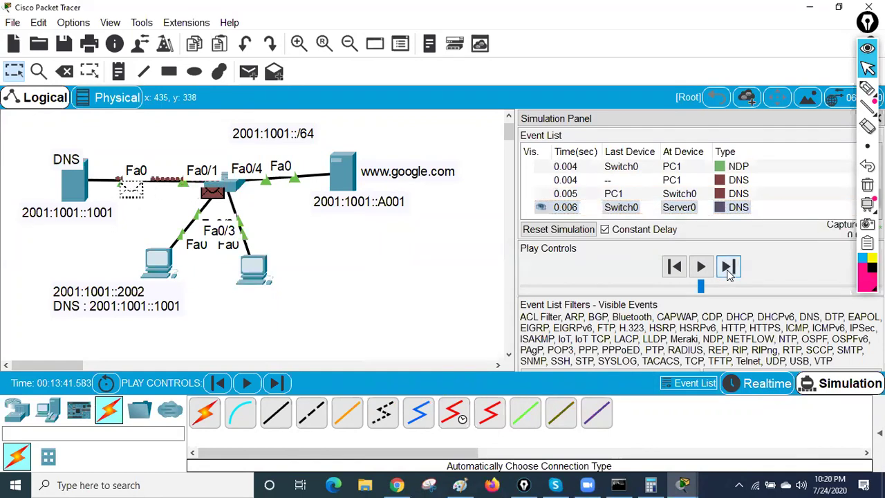
pyautogui.click(729, 269)
pyautogui.click(729, 270)
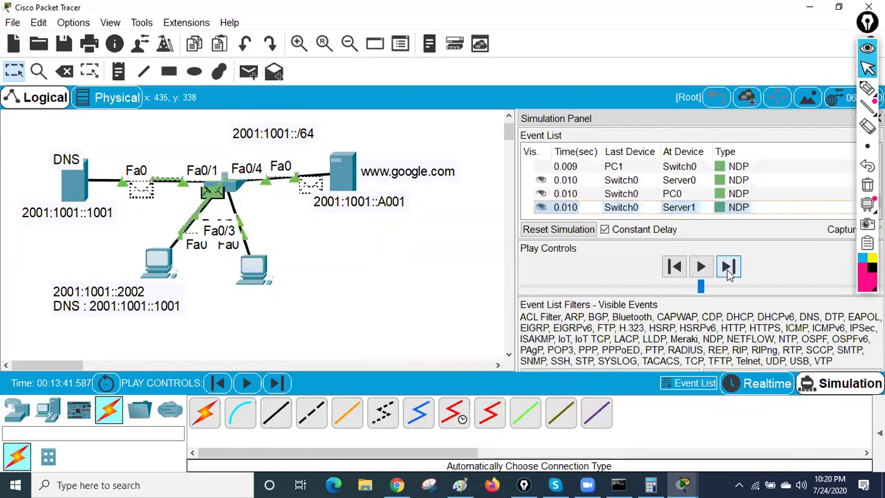
pyautogui.click(729, 269)
pyautogui.click(729, 270)
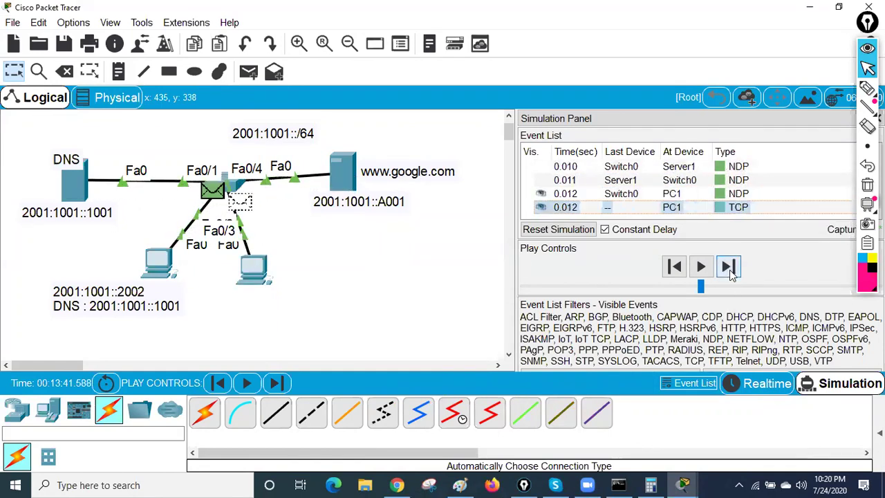
# Open the PDU details of the first DNS event at PC1 and move the window clear of the event list
pyautogui.scroll(5, 737, 208)
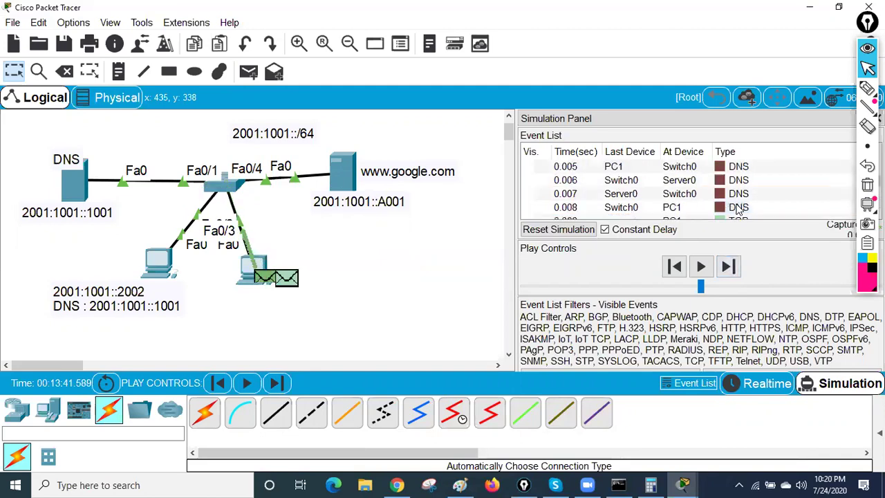
pyautogui.scroll(-1, 735, 200)
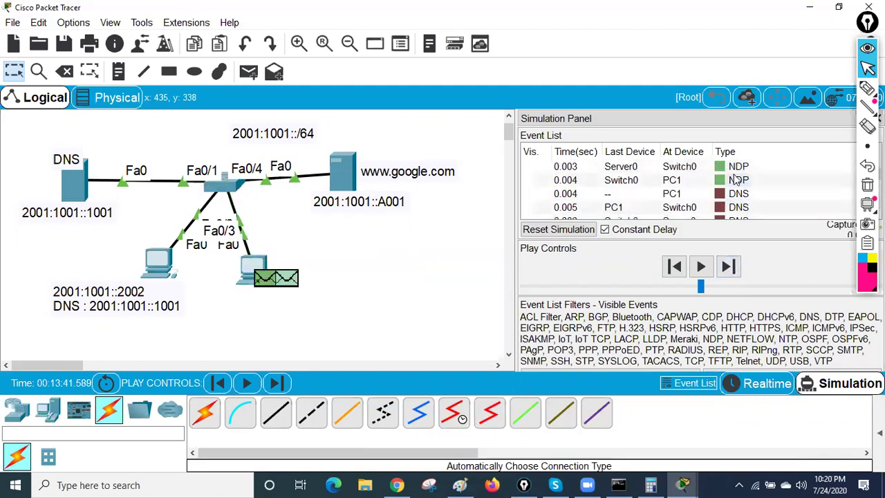
pyautogui.scroll(1, 740, 179)
pyautogui.click(737, 170)
pyautogui.click(737, 173)
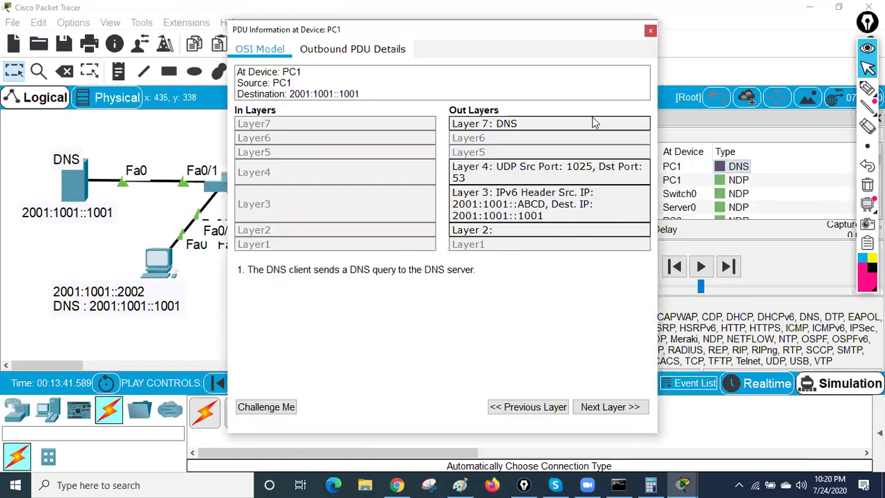
pyautogui.moveTo(456, 33); pyautogui.dragTo(466, 42)
pyautogui.moveTo(305, 43); pyautogui.dragTo(152, 52)
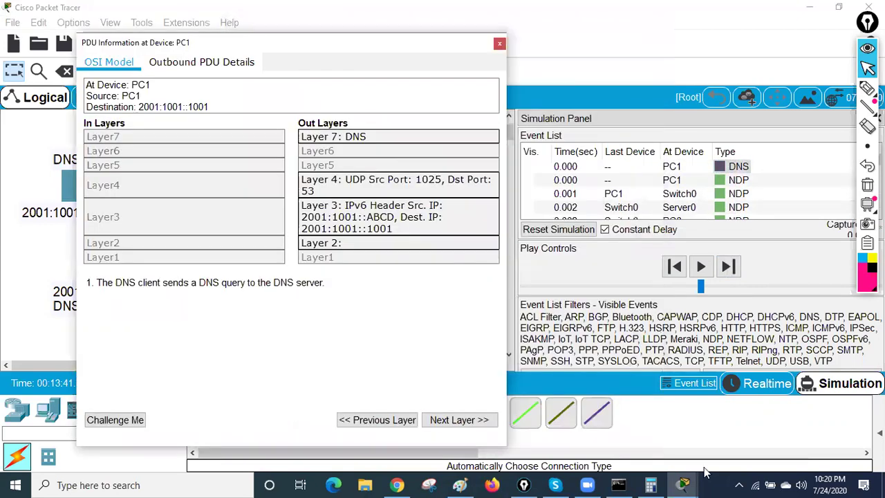
# Check the URL requested in PC1's web browser, and reopen the PDU details of PC1's first DNS event
pyautogui.moveTo(679, 482)
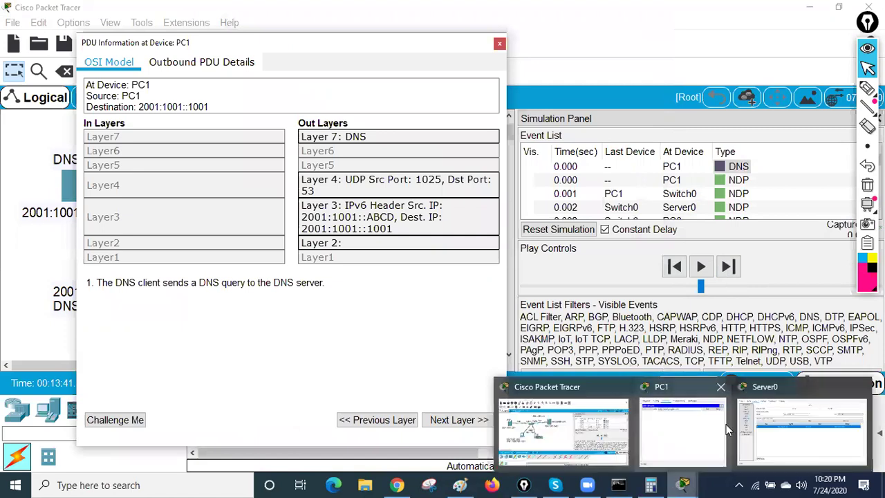
pyautogui.click(685, 429)
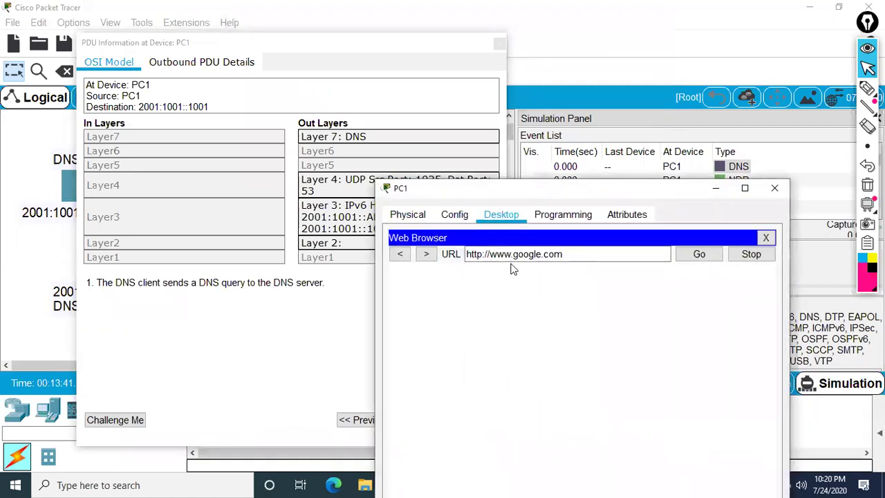
pyautogui.click(714, 189)
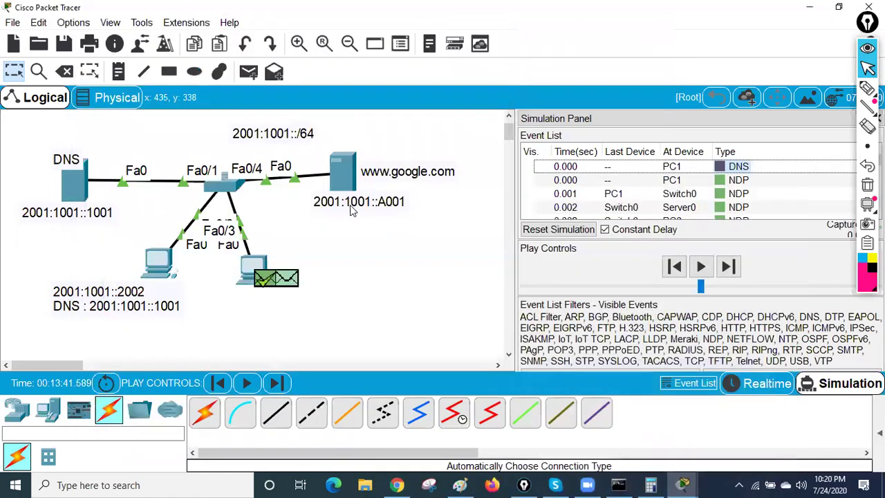
pyautogui.click(734, 171)
pyautogui.click(547, 170)
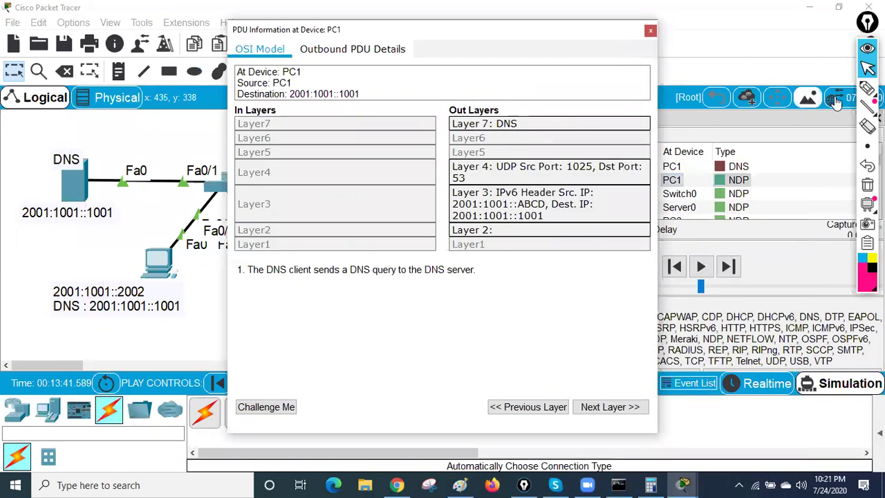
# Mark the UDP ports 1025 and 53 and both IPv6 addresses in the PDU with the pen, and draw an arrow to the DNS server
pyautogui.click(867, 89)
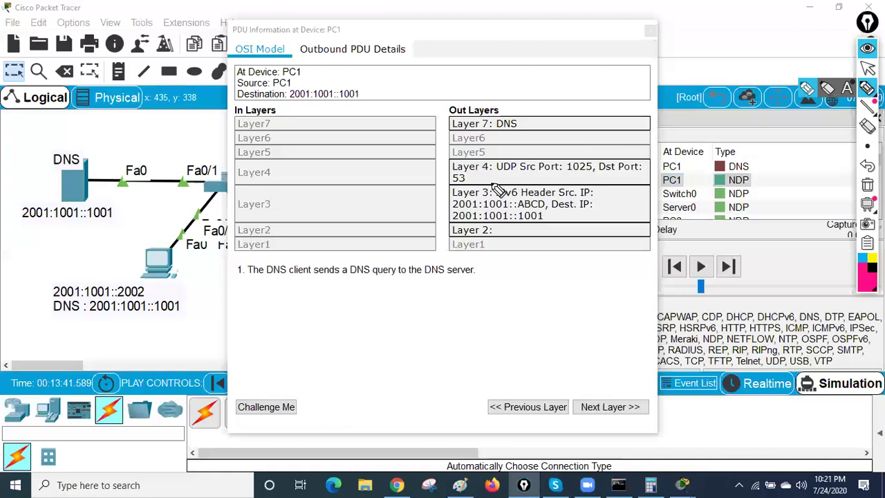
pyautogui.moveTo(497, 169)
pyautogui.mouseDown()
pyautogui.moveTo(561, 167)
pyautogui.moveTo(598, 153)
pyautogui.moveTo(565, 176)
pyautogui.mouseUp()
pyautogui.moveTo(477, 186)
pyautogui.mouseDown()
pyautogui.moveTo(456, 188)
pyautogui.moveTo(480, 180)
pyautogui.moveTo(447, 177)
pyautogui.moveTo(453, 184)
pyautogui.mouseUp()
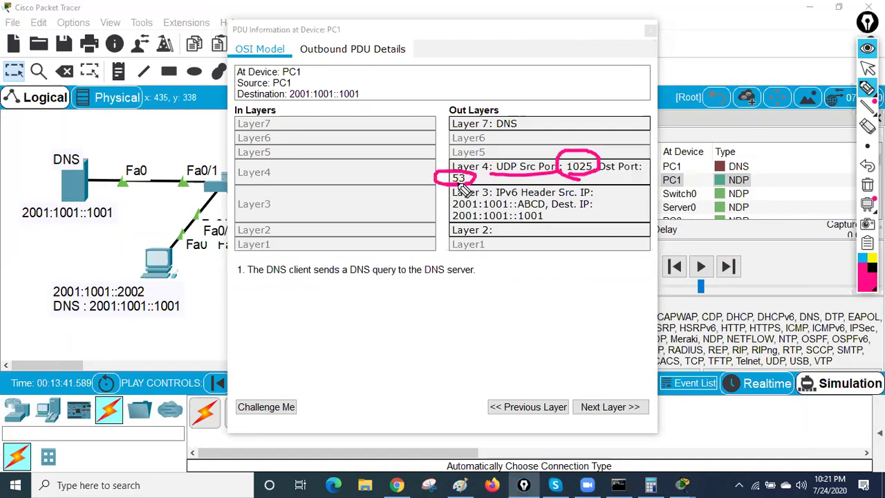
pyautogui.moveTo(453, 206); pyautogui.dragTo(544, 205)
pyautogui.moveTo(453, 224); pyautogui.dragTo(556, 223)
pyautogui.moveTo(119, 259)
pyautogui.mouseDown()
pyautogui.moveTo(185, 220)
pyautogui.moveTo(101, 193)
pyautogui.mouseUp()
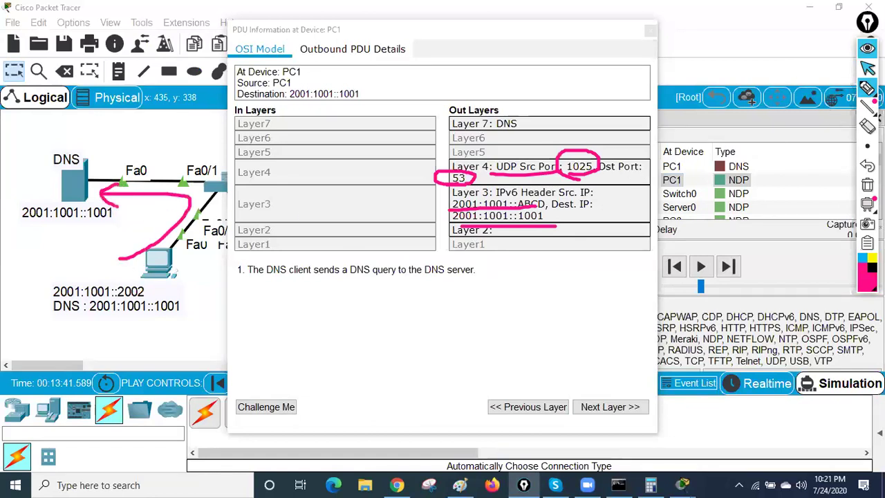
pyautogui.click(868, 67)
pyautogui.click(650, 32)
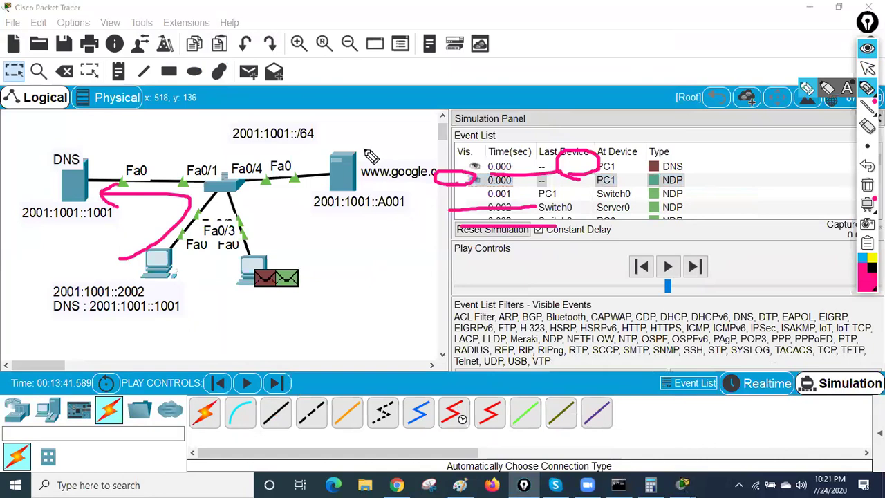
pyautogui.moveTo(363, 181); pyautogui.dragTo(384, 183)
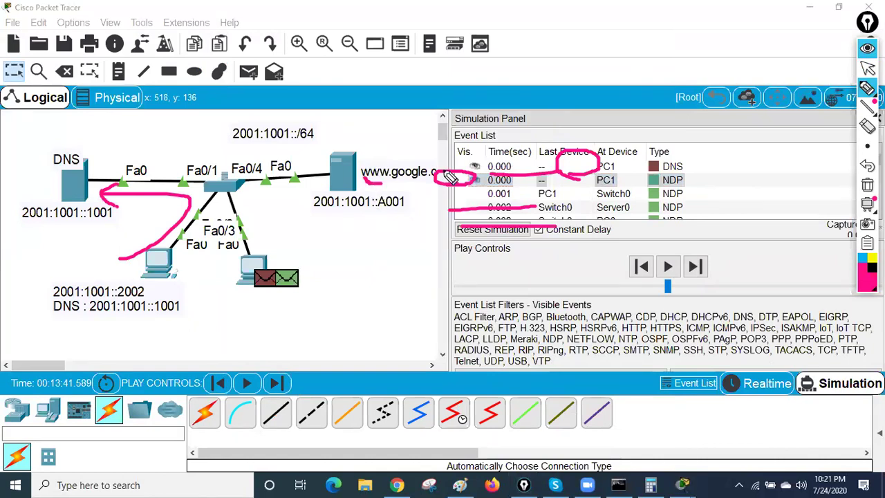
pyautogui.moveTo(338, 218); pyautogui.dragTo(404, 221)
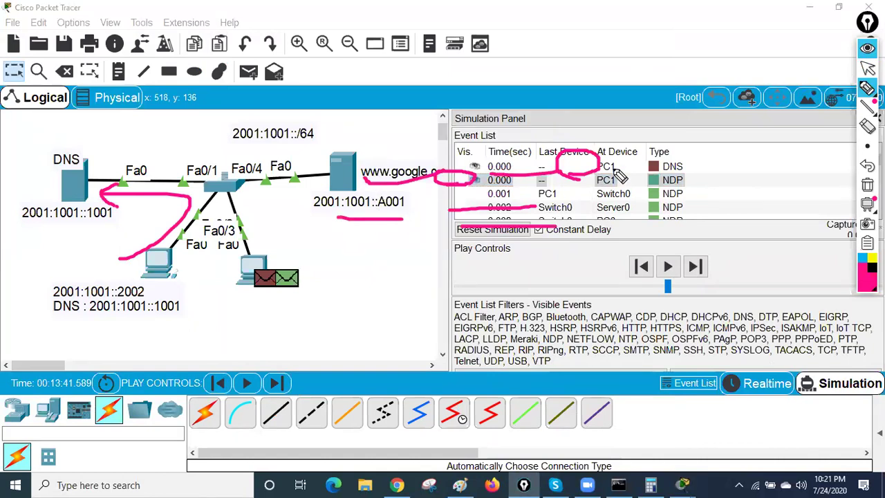
pyautogui.moveTo(248, 258)
pyautogui.mouseDown()
pyautogui.moveTo(203, 187)
pyautogui.moveTo(123, 178)
pyautogui.mouseUp()
pyautogui.moveTo(36, 222); pyautogui.dragTo(117, 224)
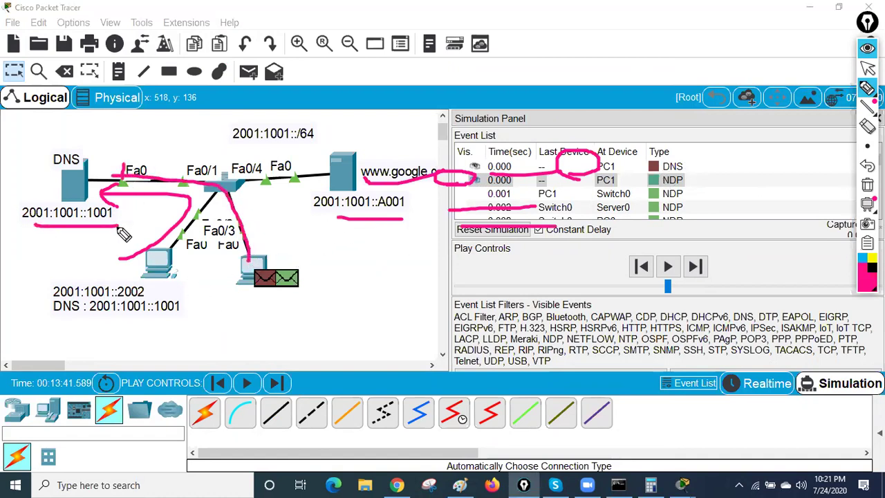
pyautogui.click(866, 67)
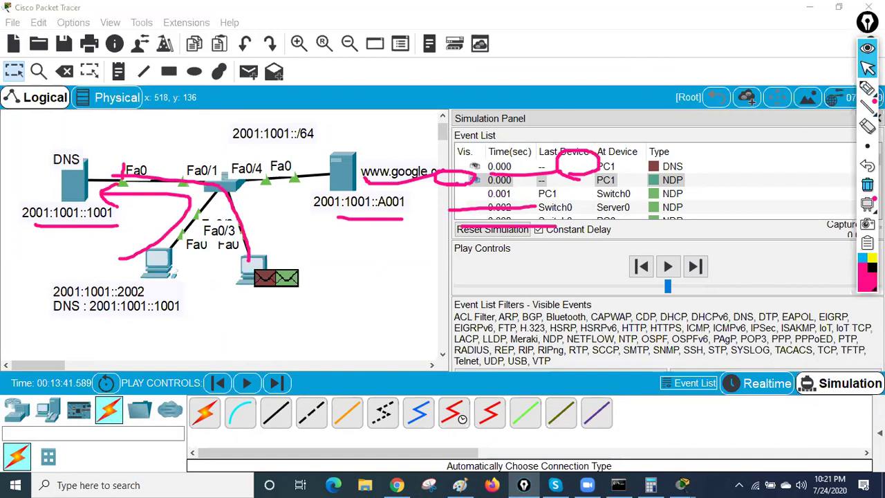
pyautogui.click(867, 185)
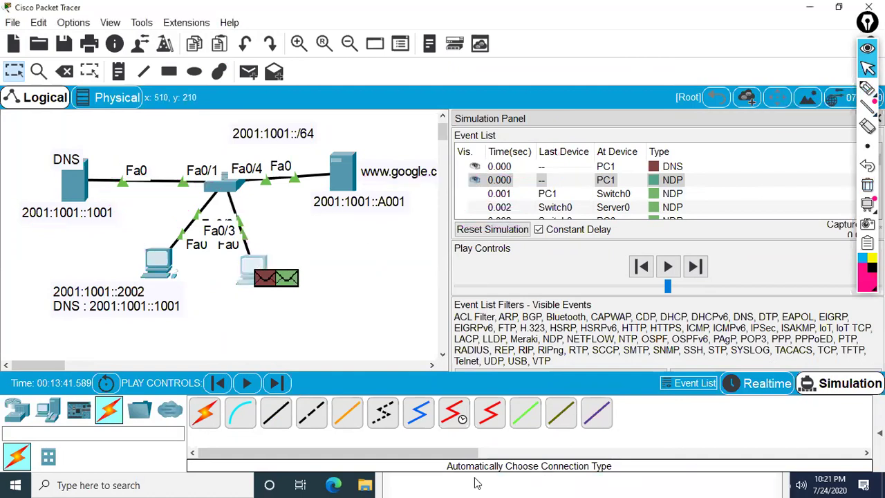
# Close PC1's web browser and check the IPv6 DNS server address in its IP configuration
pyautogui.moveTo(502, 196); pyautogui.dragTo(461, 110)
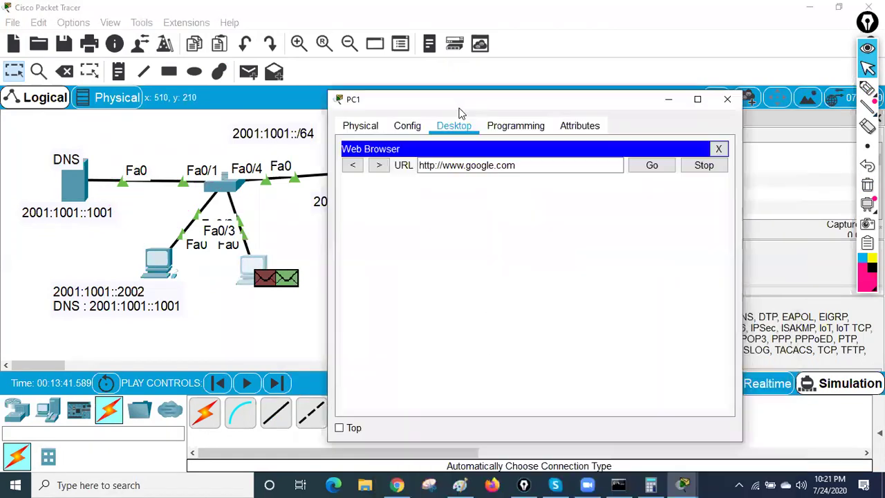
pyautogui.click(718, 150)
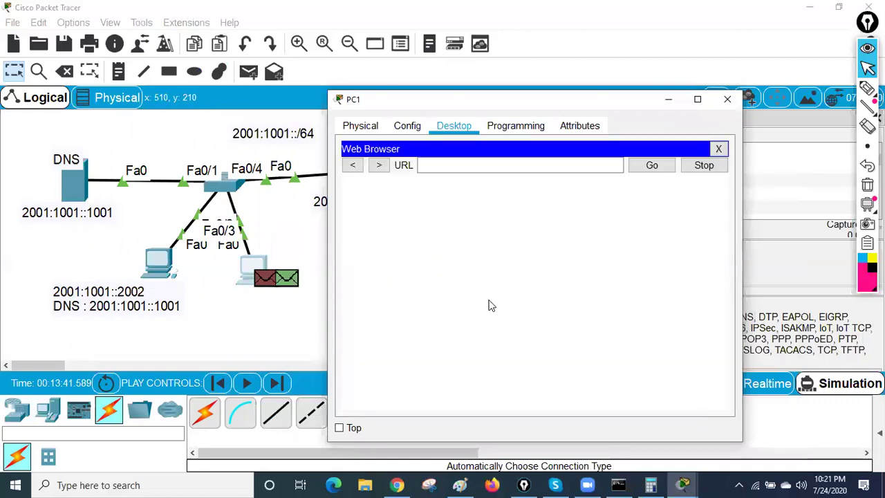
pyautogui.click(718, 150)
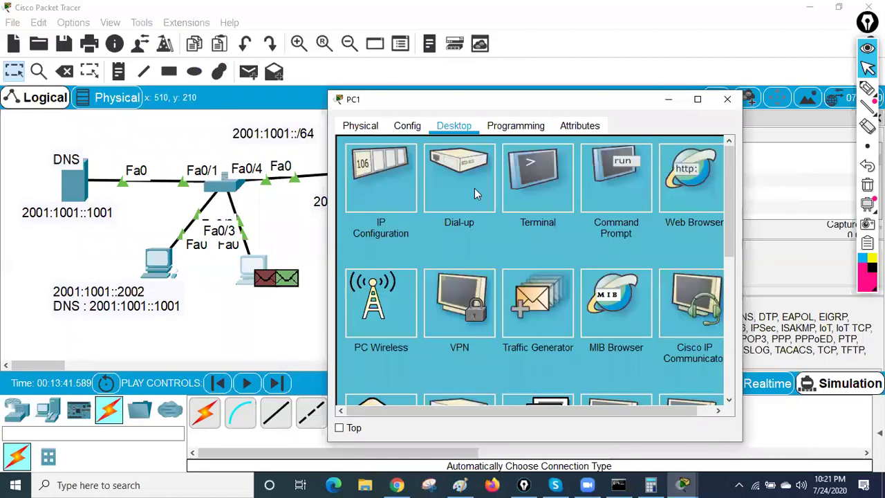
pyautogui.click(369, 183)
pyautogui.scroll(-1, 556, 376)
pyautogui.scroll(-1, 556, 377)
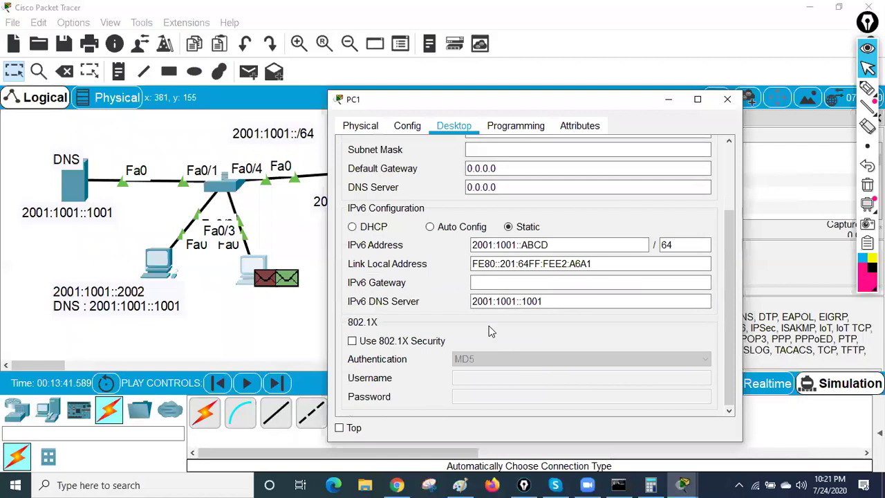
pyautogui.moveTo(562, 301); pyautogui.dragTo(387, 312)
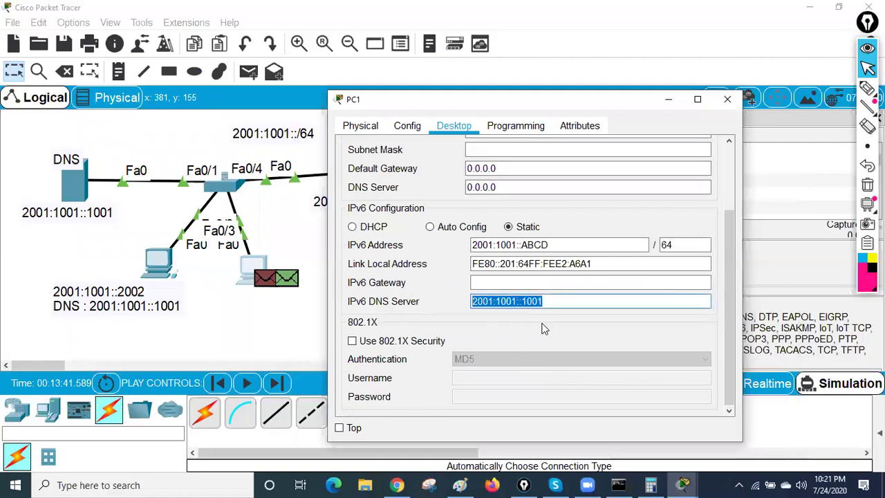
pyautogui.click(727, 98)
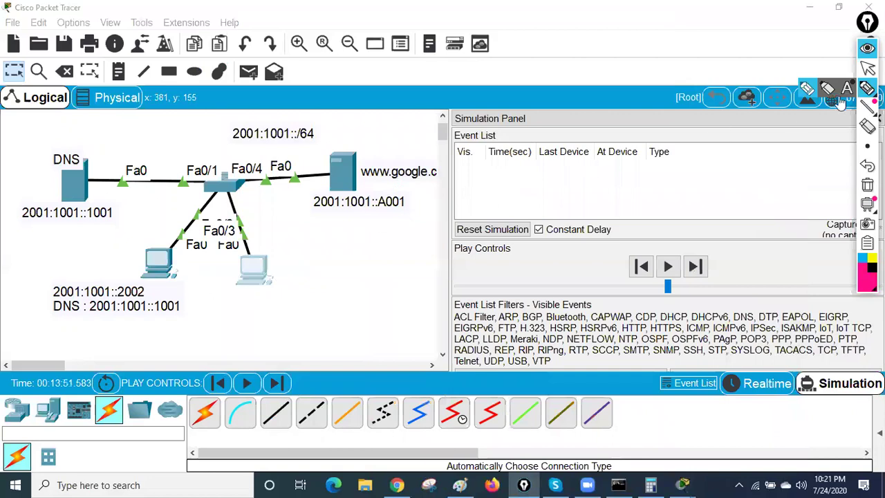
# Switch the network to Realtime mode and draw a pen box around the DNS server
pyautogui.click(868, 68)
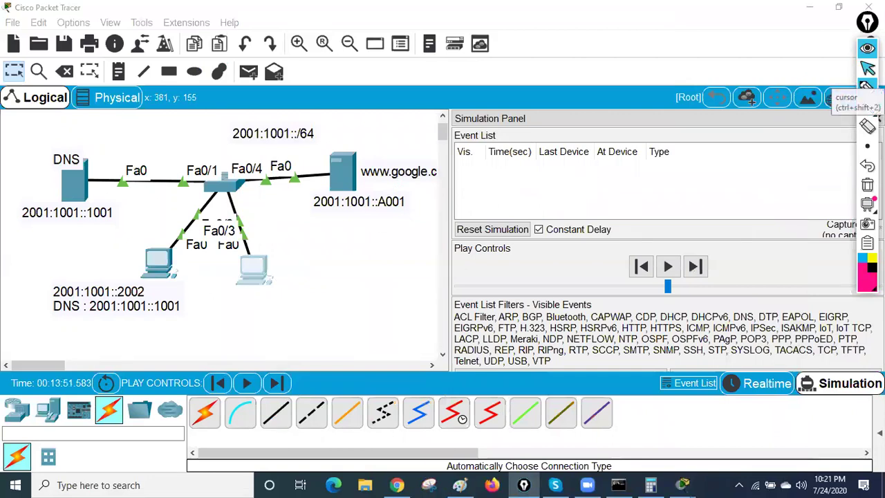
pyautogui.click(772, 384)
pyautogui.click(866, 88)
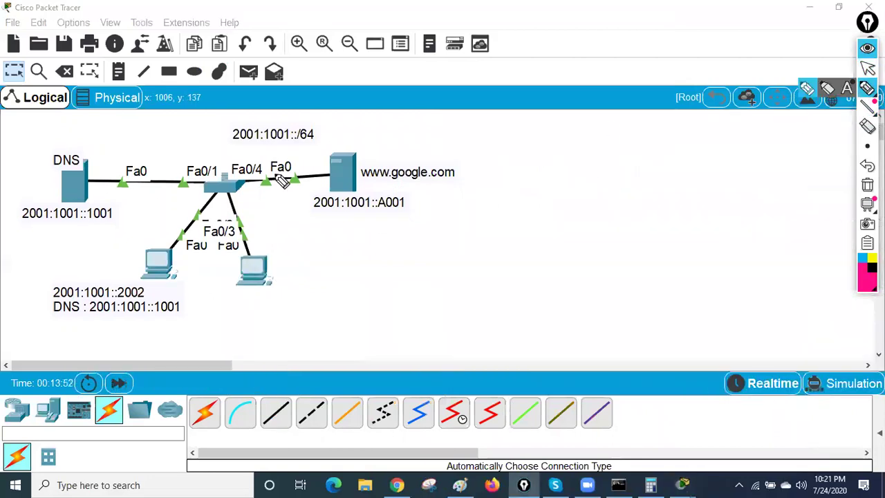
pyautogui.moveTo(49, 164)
pyautogui.mouseDown()
pyautogui.moveTo(53, 201)
pyautogui.moveTo(93, 165)
pyautogui.moveTo(72, 203)
pyautogui.mouseUp()
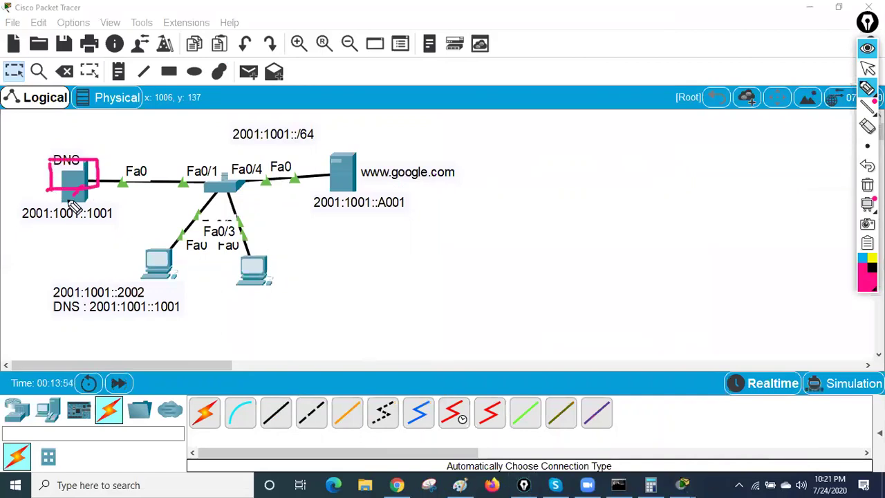
# Annotate with the pen the DNS server's address, the paths between PC1 and the DNS server, a cross and an arrow, and clear all annotations
pyautogui.moveTo(26, 225); pyautogui.dragTo(130, 225)
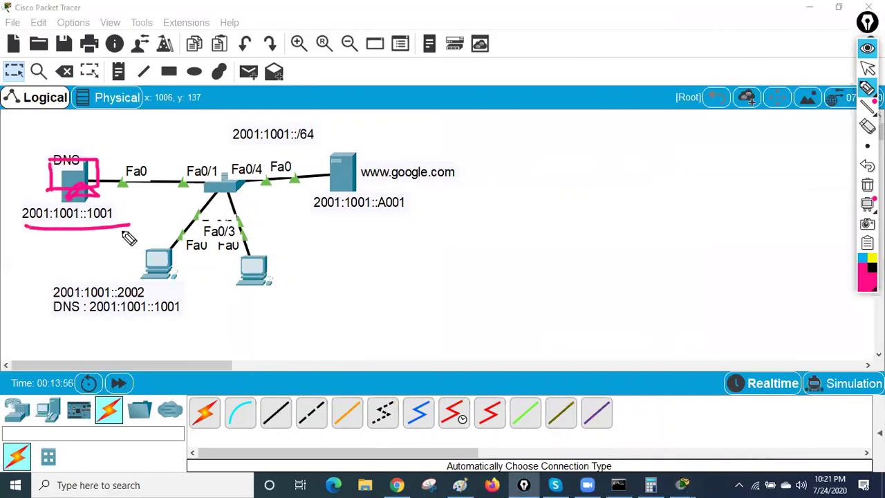
pyautogui.moveTo(257, 271)
pyautogui.mouseDown()
pyautogui.moveTo(247, 206)
pyautogui.moveTo(119, 166)
pyautogui.moveTo(109, 147)
pyautogui.mouseUp()
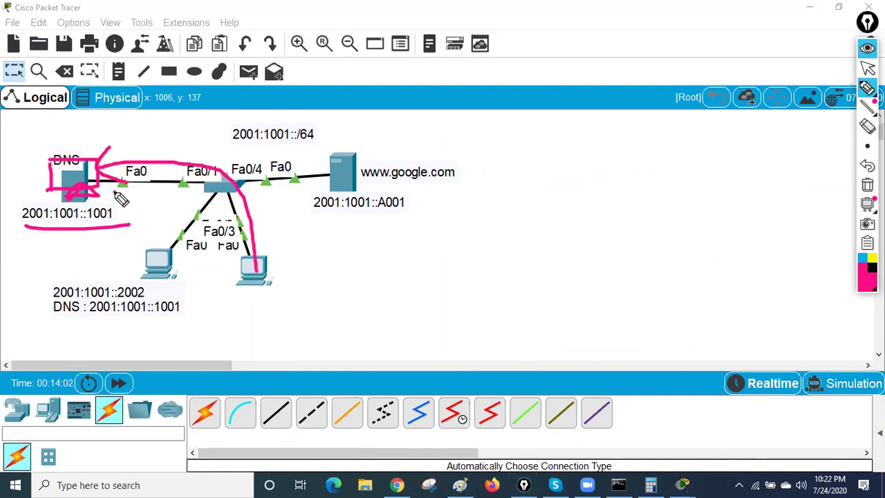
pyautogui.moveTo(114, 190)
pyautogui.mouseDown()
pyautogui.moveTo(148, 193)
pyautogui.moveTo(152, 214)
pyautogui.mouseUp()
pyautogui.moveTo(146, 188); pyautogui.dragTo(86, 264)
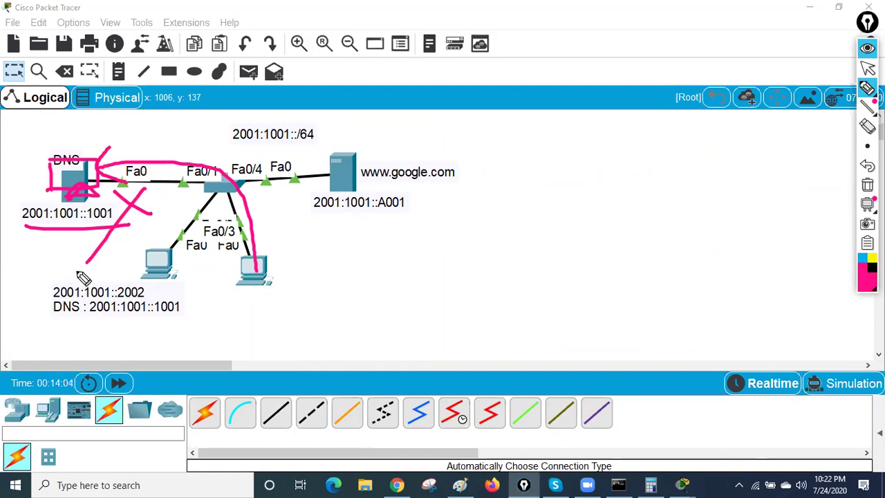
pyautogui.moveTo(233, 302)
pyautogui.mouseDown()
pyautogui.moveTo(271, 300)
pyautogui.moveTo(262, 293)
pyautogui.moveTo(264, 315)
pyautogui.mouseUp()
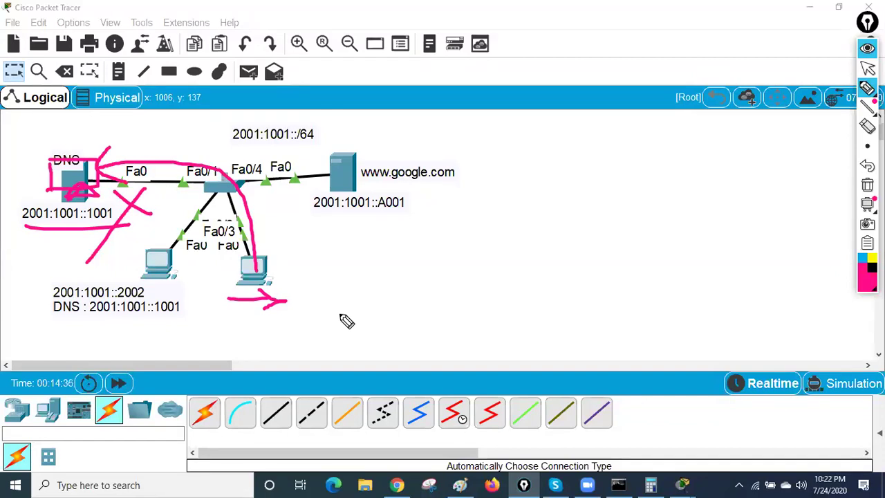
pyautogui.moveTo(93, 176)
pyautogui.mouseDown()
pyautogui.moveTo(130, 212)
pyautogui.moveTo(129, 200)
pyautogui.moveTo(235, 252)
pyautogui.mouseUp()
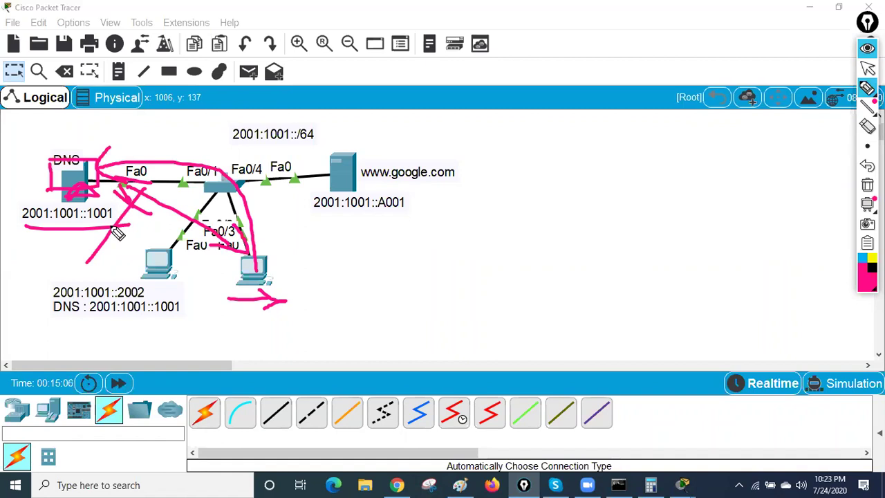
pyautogui.click(867, 67)
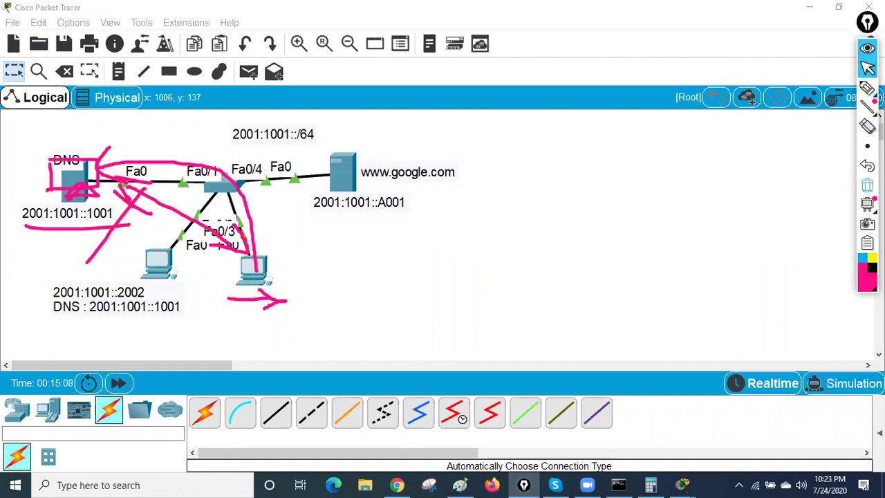
pyautogui.click(866, 185)
# Check the IPv6 gateway in PC1's IP configuration and minimize the PC1 window
pyautogui.click(867, 88)
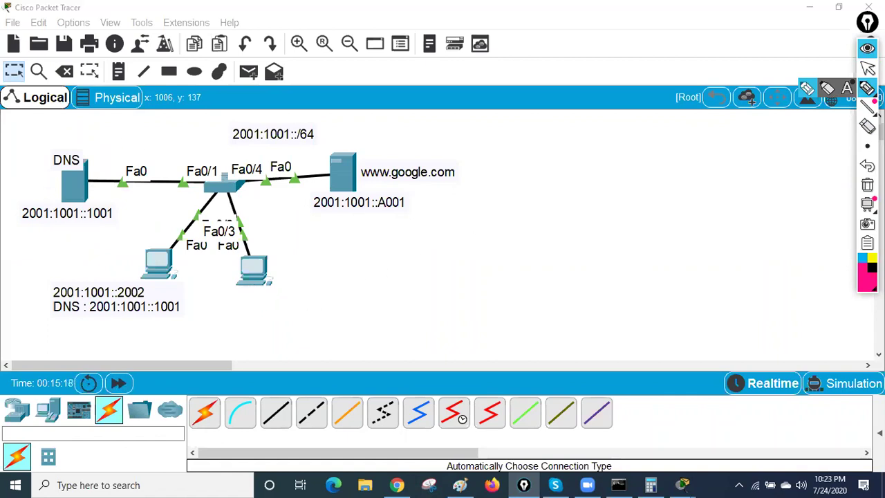
pyautogui.click(867, 67)
pyautogui.click(266, 269)
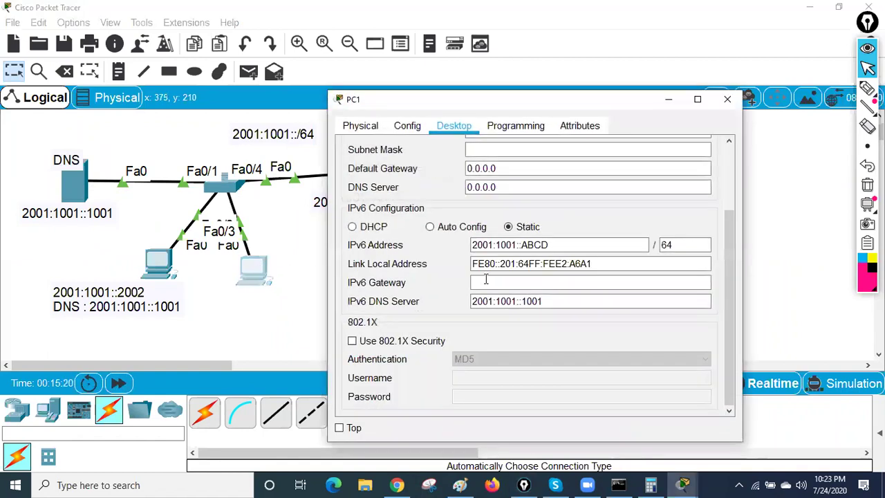
pyautogui.click(503, 283)
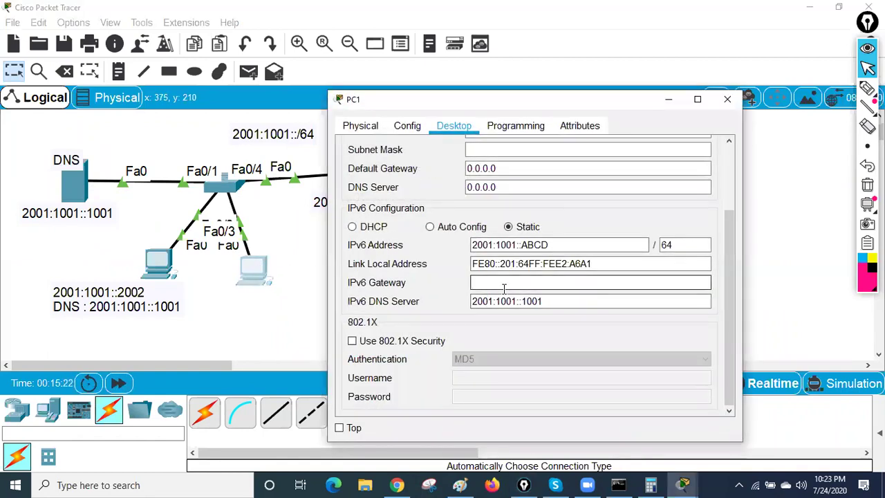
pyautogui.click(668, 99)
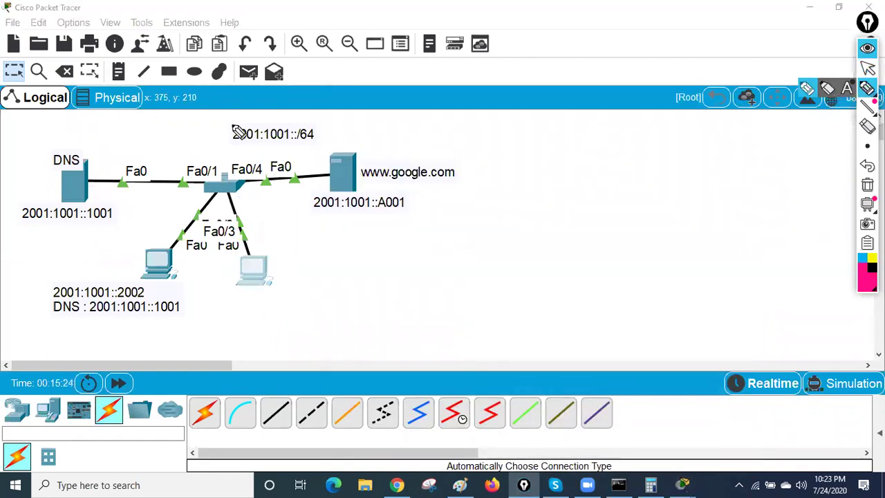
# Draw a pen link from the switch through a router to a cloud with an IPv4 box, and write an underlined IPV6 beside PC1
pyautogui.moveTo(228, 177)
pyautogui.mouseDown()
pyautogui.moveTo(318, 104)
pyautogui.moveTo(339, 101)
pyautogui.moveTo(319, 105)
pyautogui.moveTo(343, 86)
pyautogui.moveTo(348, 100)
pyautogui.moveTo(332, 102)
pyautogui.moveTo(340, 130)
pyautogui.moveTo(364, 97)
pyautogui.moveTo(480, 87)
pyautogui.moveTo(489, 77)
pyautogui.moveTo(479, 63)
pyautogui.moveTo(490, 138)
pyautogui.moveTo(489, 65)
pyautogui.moveTo(648, 39)
pyautogui.moveTo(654, 136)
pyautogui.moveTo(523, 141)
pyautogui.mouseUp()
pyautogui.moveTo(470, 25)
pyautogui.mouseDown()
pyautogui.moveTo(465, 172)
pyautogui.moveTo(737, 134)
pyautogui.moveTo(588, 10)
pyautogui.moveTo(453, 38)
pyautogui.mouseUp()
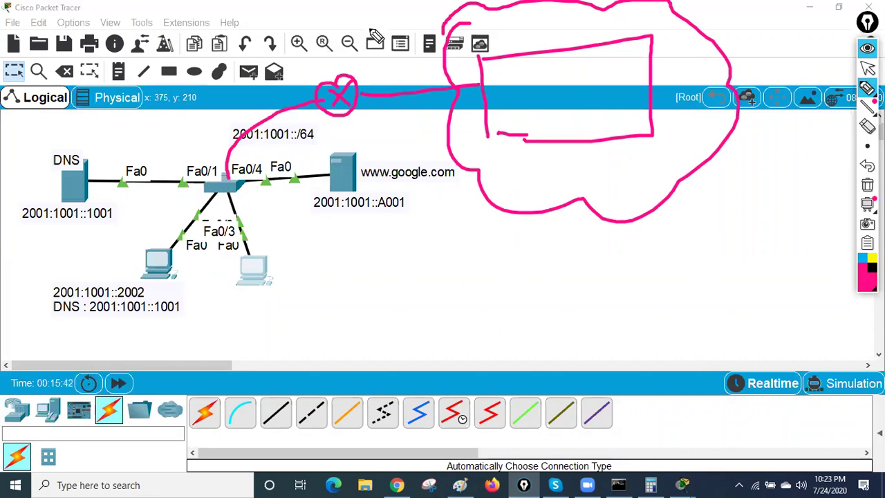
pyautogui.moveTo(516, 98)
pyautogui.mouseDown()
pyautogui.moveTo(545, 89)
pyautogui.moveTo(553, 99)
pyautogui.moveTo(560, 77)
pyautogui.moveTo(612, 89)
pyautogui.moveTo(550, 119)
pyautogui.mouseUp()
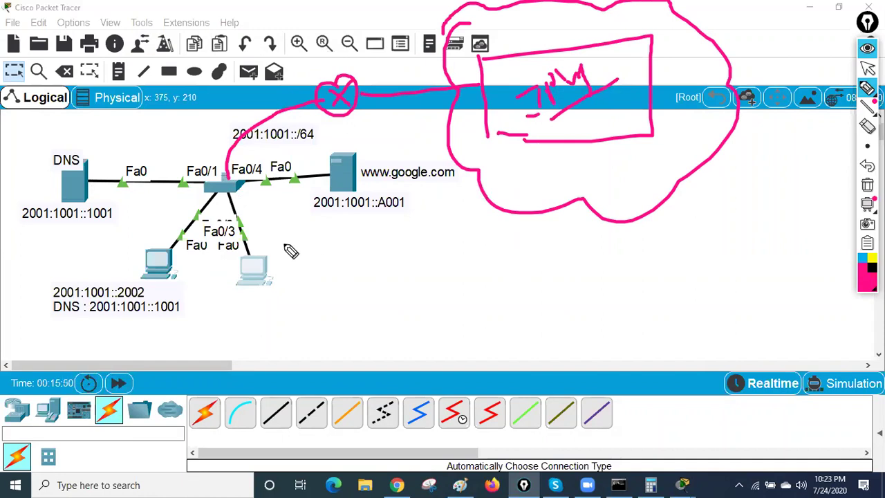
pyautogui.moveTo(254, 271); pyautogui.dragTo(295, 245)
pyautogui.moveTo(295, 280)
pyautogui.mouseDown()
pyautogui.moveTo(309, 249)
pyautogui.moveTo(340, 235)
pyautogui.moveTo(360, 260)
pyautogui.moveTo(318, 290)
pyautogui.moveTo(399, 271)
pyautogui.mouseUp()
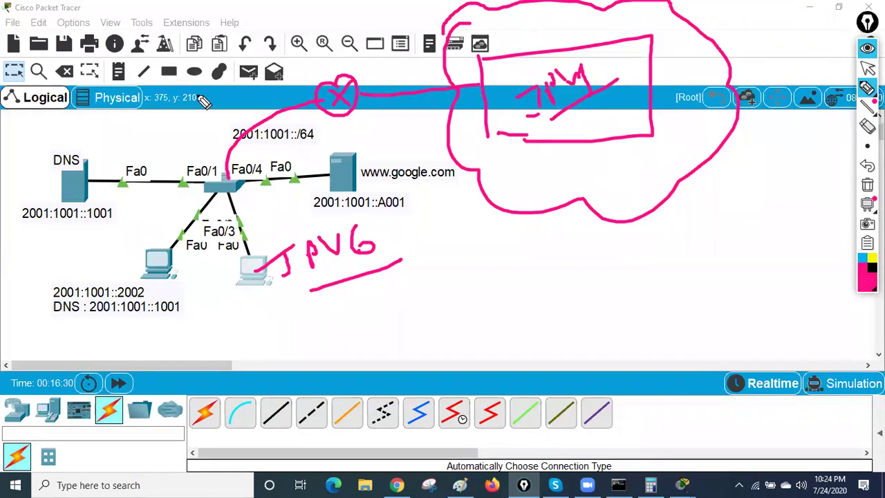
# Draw pink lines through the router, mark its switch-side connection in blue and yellow with a yellow arrow, and underline PC1 in yellow
pyautogui.moveTo(8, 132)
pyautogui.mouseDown()
pyautogui.moveTo(2, 276)
pyautogui.moveTo(67, 97)
pyautogui.mouseUp()
pyautogui.moveTo(134, 92)
pyautogui.mouseDown()
pyautogui.moveTo(300, 99)
pyautogui.moveTo(415, 123)
pyautogui.moveTo(517, 345)
pyautogui.moveTo(513, 423)
pyautogui.mouseUp()
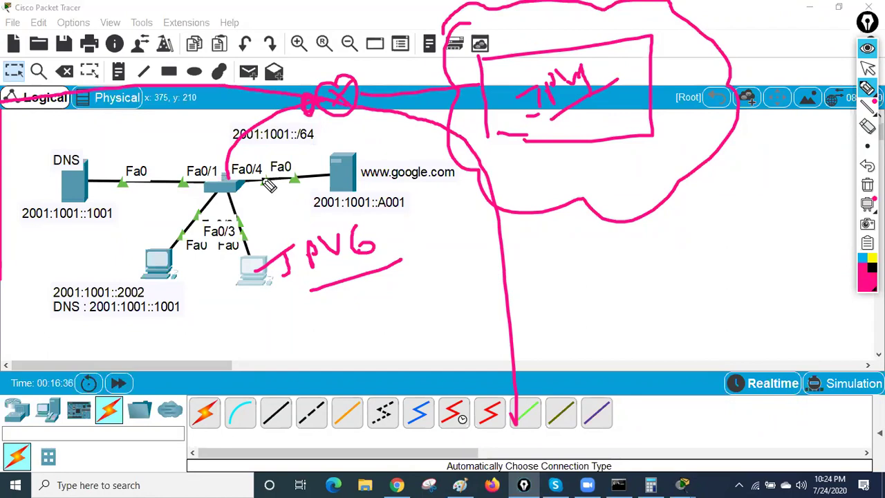
pyautogui.click(862, 264)
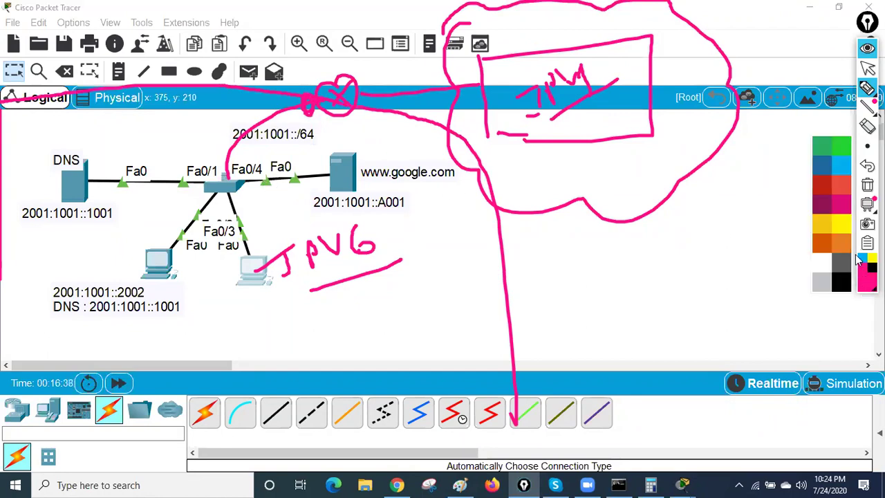
pyautogui.click(825, 174)
pyautogui.click(304, 102)
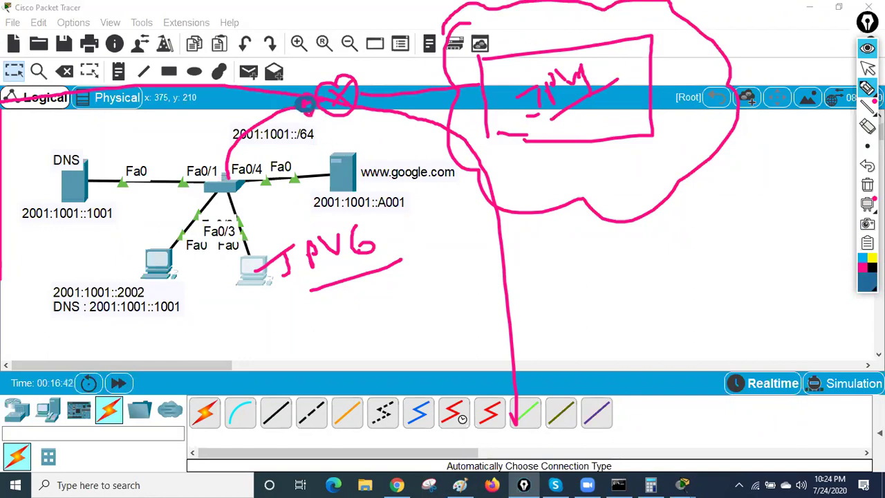
pyautogui.moveTo(306, 112); pyautogui.dragTo(308, 105)
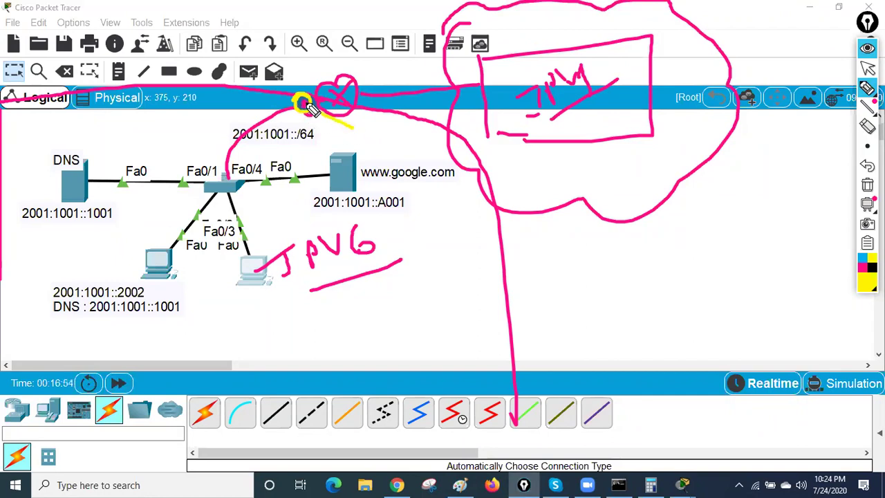
pyautogui.moveTo(253, 98); pyautogui.dragTo(290, 99)
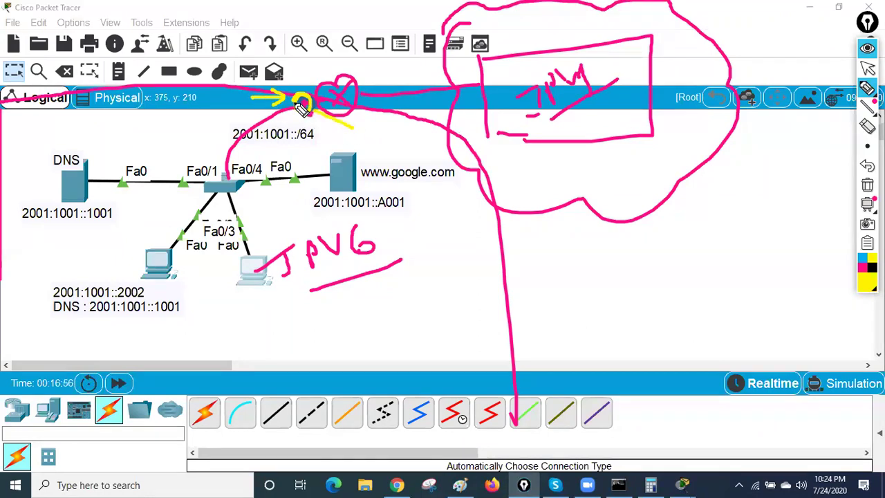
pyautogui.moveTo(261, 300)
pyautogui.mouseDown()
pyautogui.moveTo(286, 299)
pyautogui.moveTo(304, 312)
pyautogui.mouseUp()
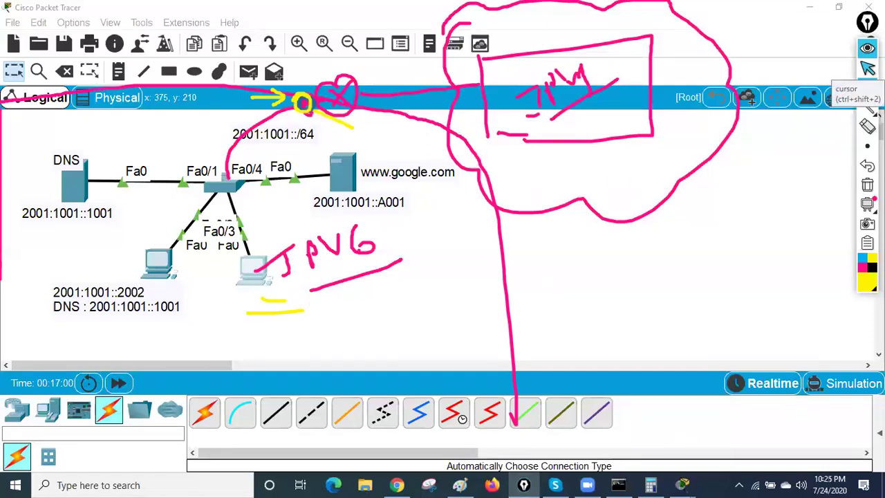
# Clear all pen annotations from the topology and return to the normal cursor
pyautogui.click(867, 67)
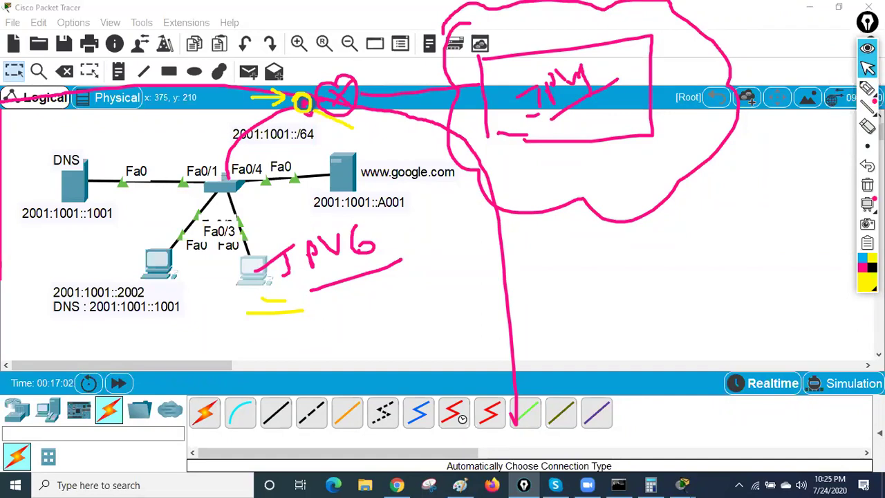
pyautogui.click(867, 89)
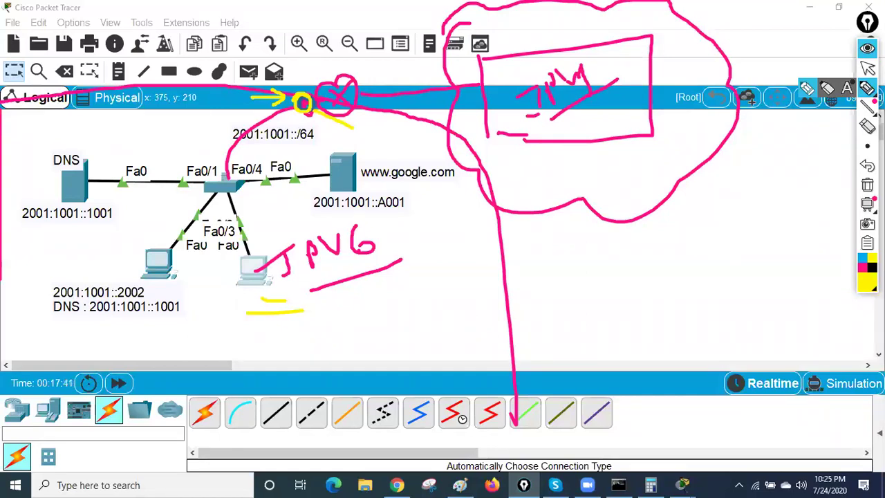
pyautogui.click(866, 67)
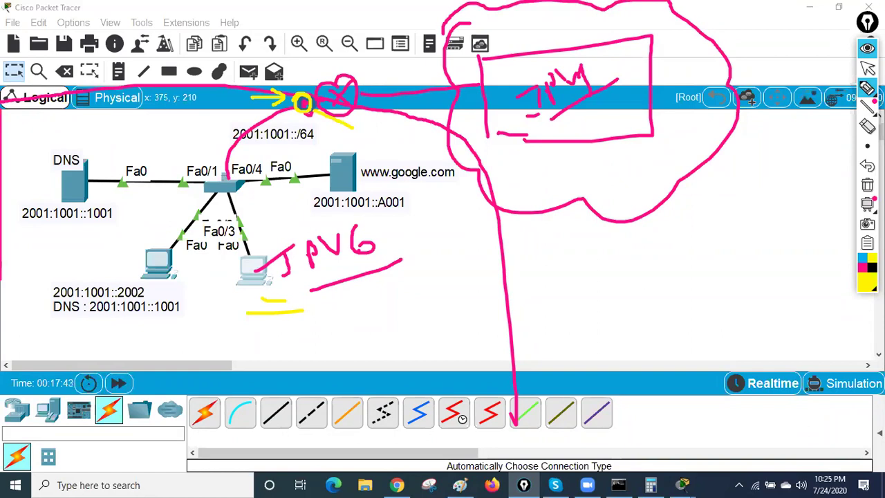
pyautogui.click(867, 185)
pyautogui.click(867, 69)
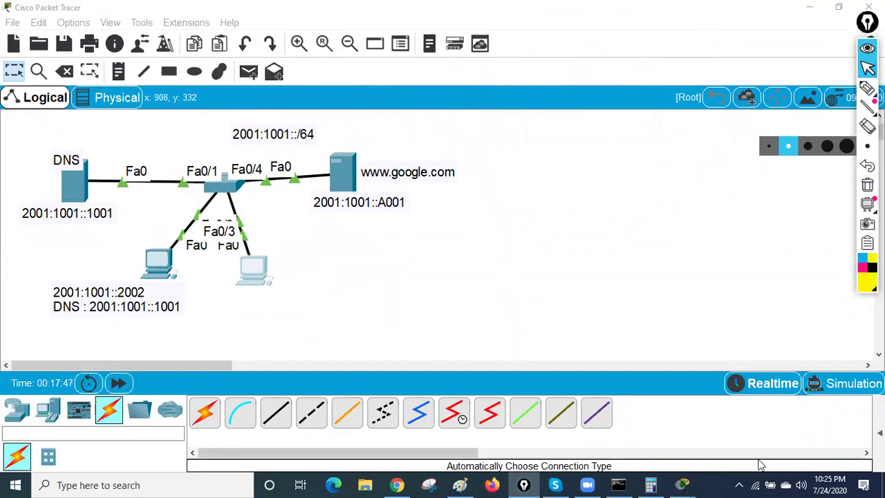
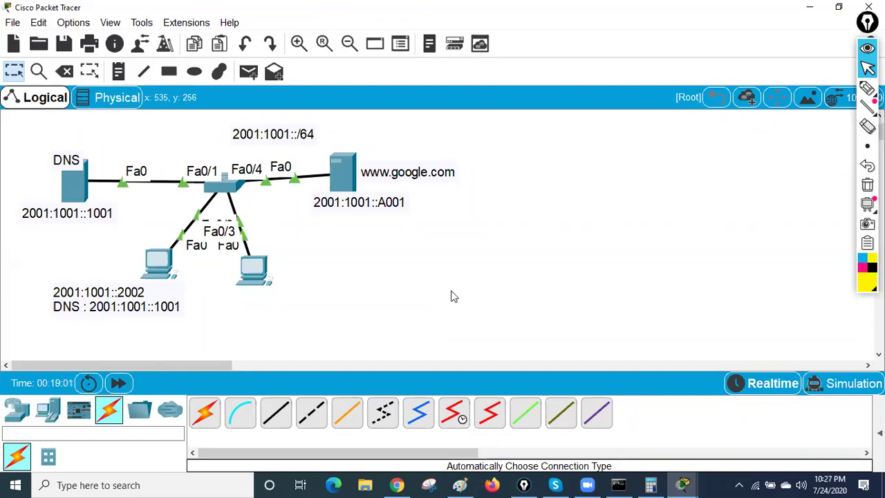
# Switch to Paint and bring up the blank area below the IPv6 addressing notes
pyautogui.press('super+d')
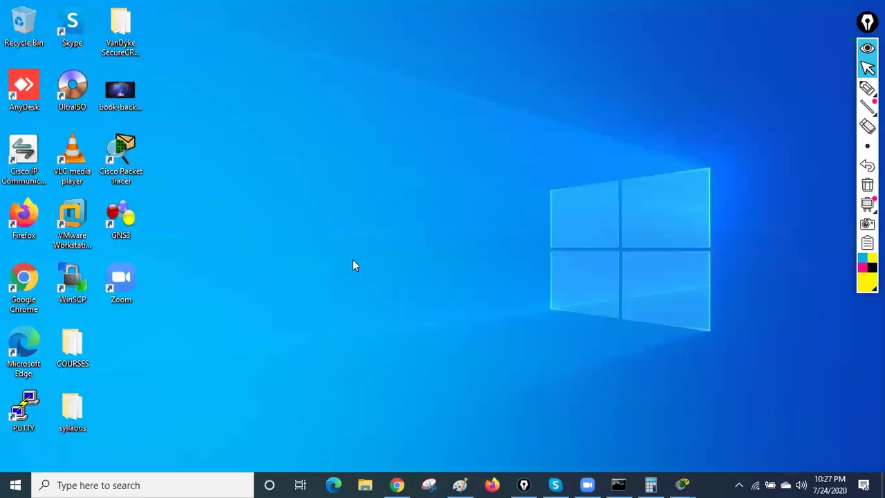
pyautogui.click(459, 485)
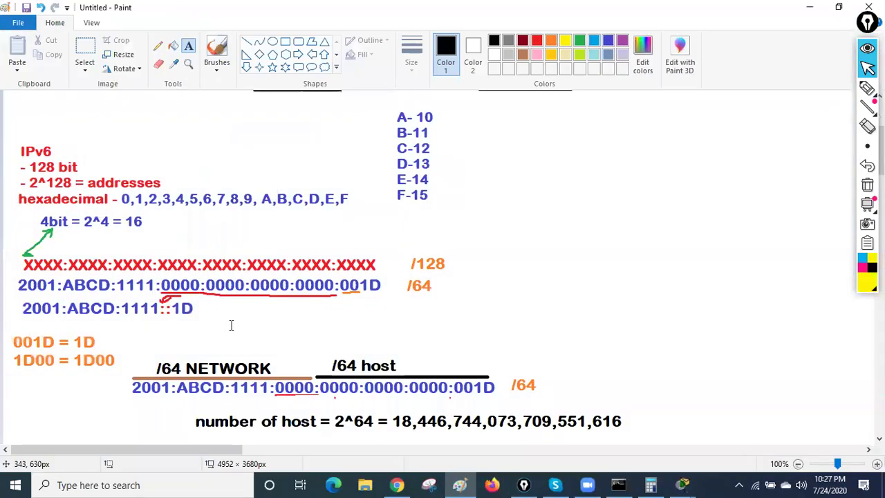
pyautogui.scroll(-3, 155, 365)
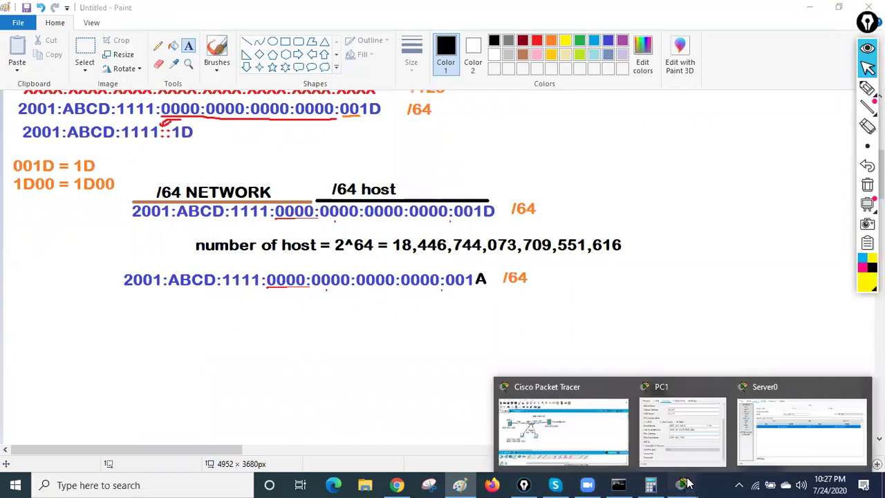
# Switch to Cisco Packet Tracer and copy the 2001:1001::/64 network label above the switch
pyautogui.moveTo(688, 483)
pyautogui.click(563, 425)
pyautogui.doubleClick(290, 130)
pyautogui.moveTo(294, 130)
pyautogui.mouseDown()
pyautogui.moveTo(209, 128)
pyautogui.moveTo(219, 135)
pyautogui.mouseUp()
pyautogui.hotkey('ctrl', 'c')
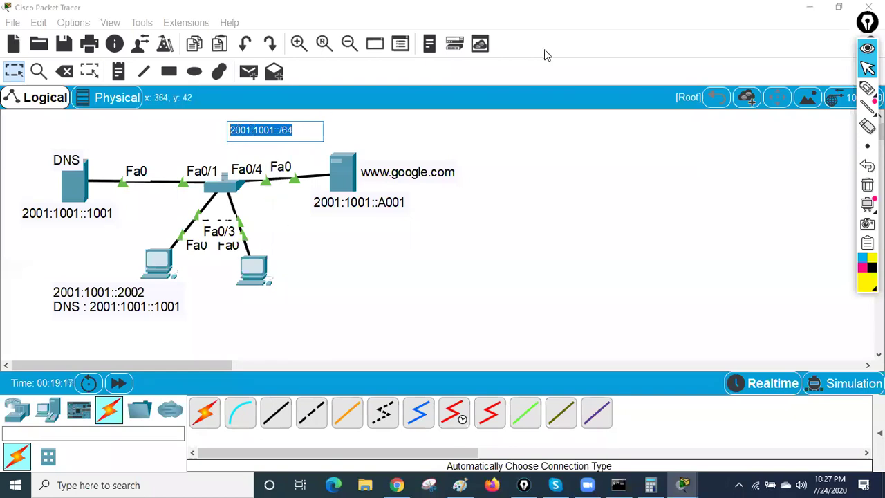
# Return to Paint, paste 2001:1001::/64 as text below the last example address, and enlarge the text box
pyautogui.click(809, 7)
pyautogui.click(48, 345)
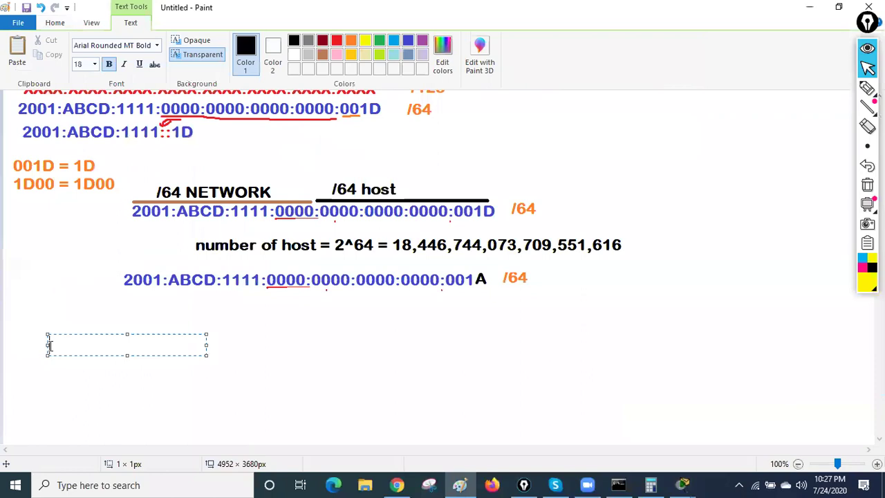
pyautogui.hotkey('ctrl', 'v')
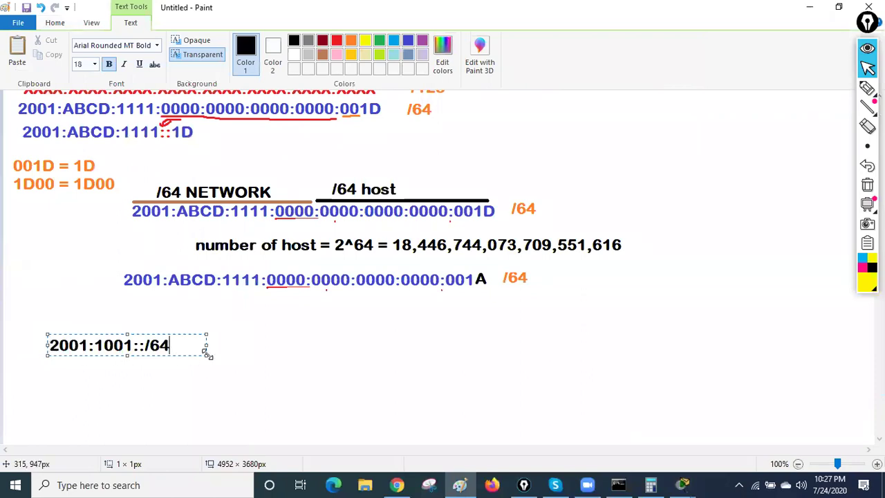
pyautogui.moveTo(208, 353); pyautogui.dragTo(337, 372)
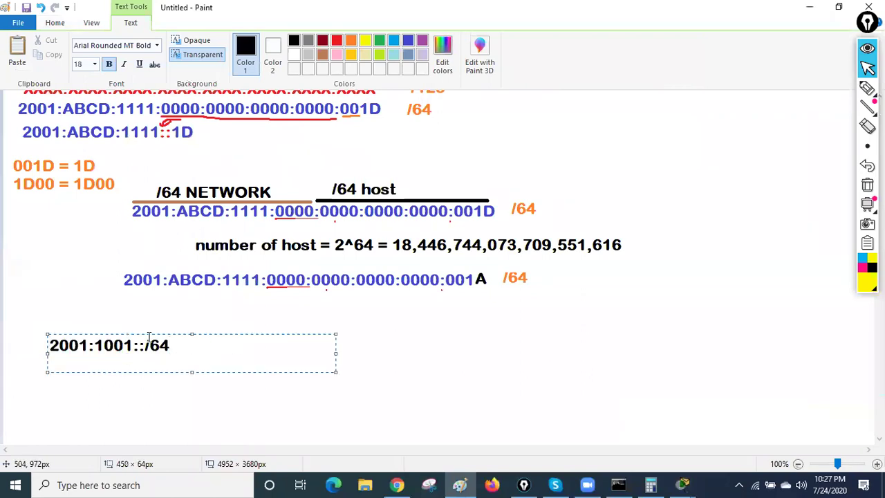
# Write the expanded prefix 2001:1001:0000:0000::/64 below the pasted one, widen its text box, and select its first four groups
pyautogui.click(100, 399)
pyautogui.click(63, 371)
pyautogui.write('2001:1001:0000')
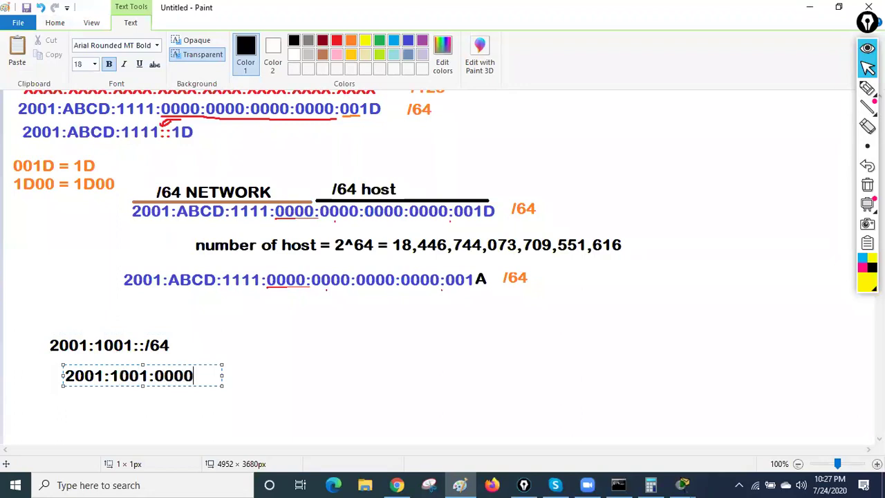
pyautogui.write(':0000::/64')
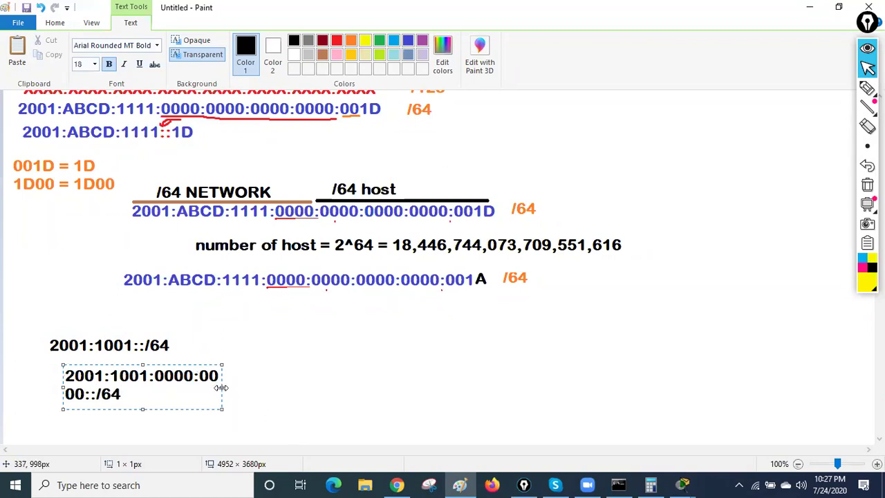
pyautogui.moveTo(221, 387); pyautogui.dragTo(429, 387)
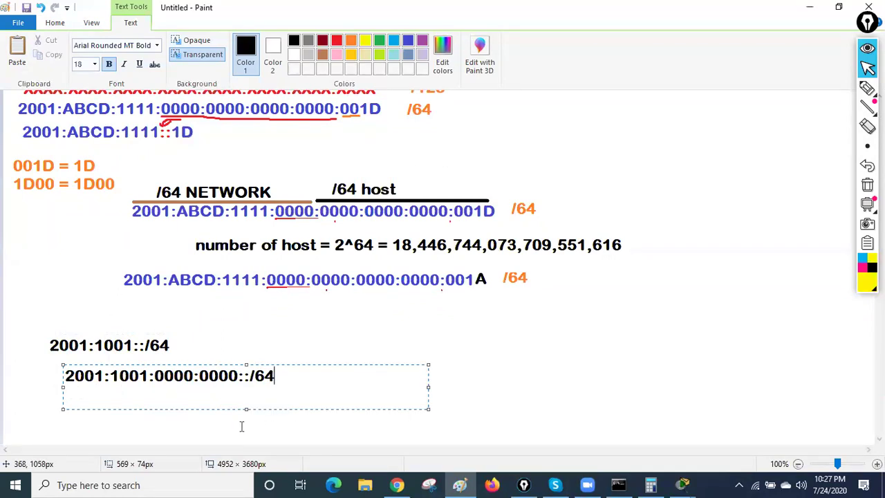
pyautogui.moveTo(243, 374); pyautogui.dragTo(54, 378)
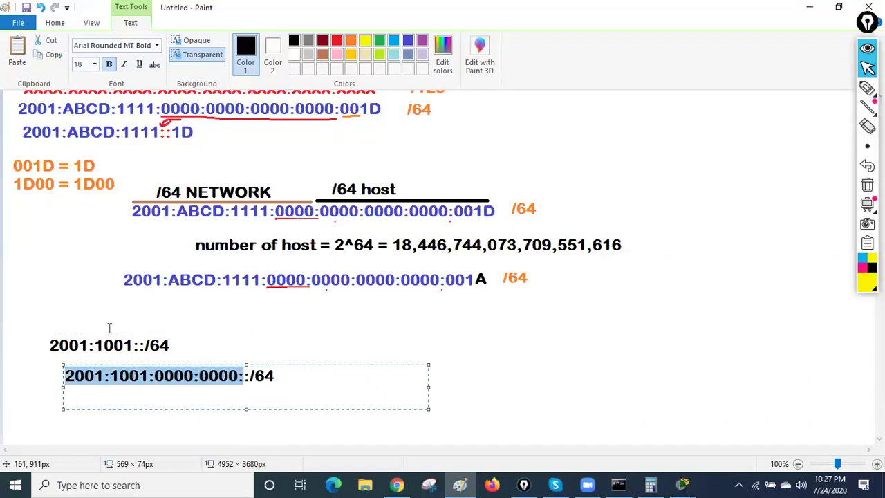
# Highlight the expanded prefix's groups progressively, from the first group 2001 up to all four network groups
pyautogui.click(68, 375)
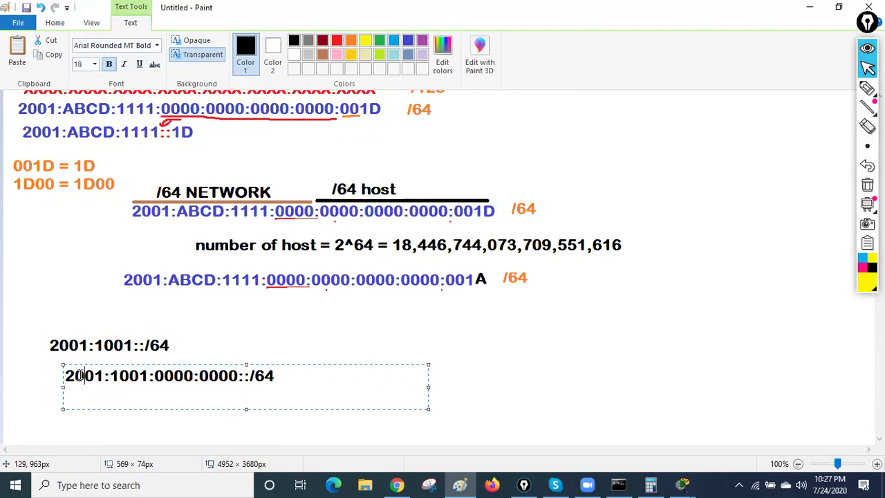
pyautogui.doubleClick(95, 376)
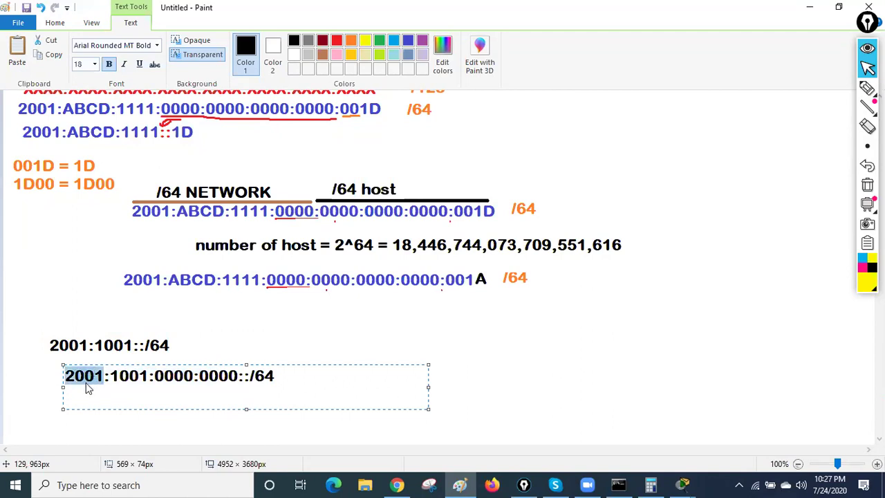
pyautogui.click(128, 375)
pyautogui.moveTo(151, 375); pyautogui.dragTo(64, 375)
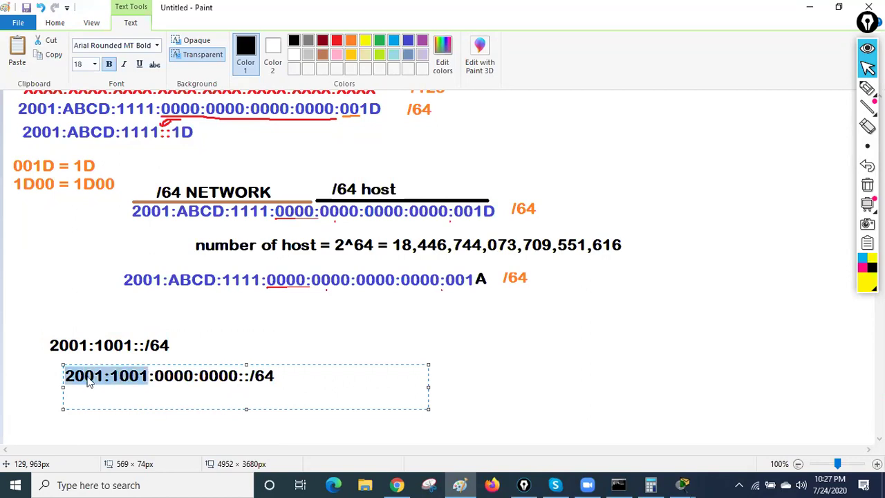
pyautogui.moveTo(199, 375); pyautogui.dragTo(139, 375)
pyautogui.moveTo(244, 375); pyautogui.dragTo(63, 375)
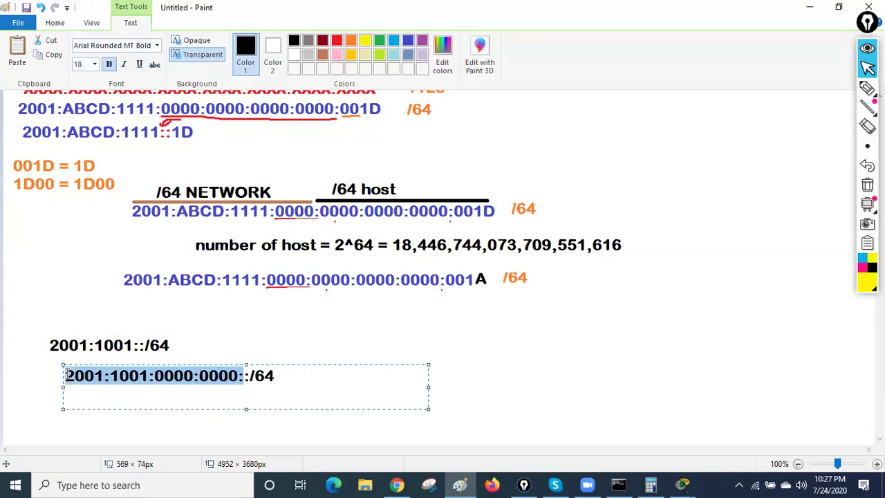
pyautogui.click(252, 379)
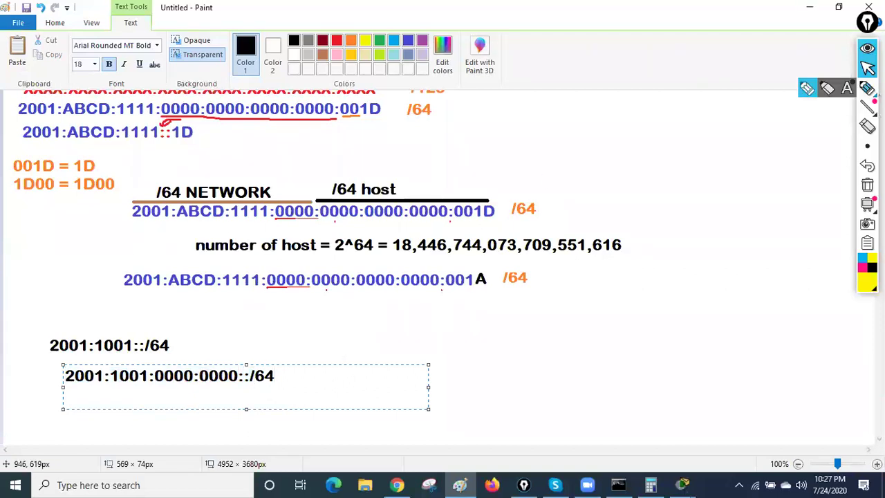
# Handwrite the IPv4 network 192.165.1.0/24 in pink above the expanded IPv6 prefix
pyautogui.click(867, 88)
pyautogui.click(866, 273)
pyautogui.moveTo(236, 327); pyautogui.dragTo(239, 358)
pyautogui.moveTo(269, 330)
pyautogui.mouseDown()
pyautogui.moveTo(326, 342)
pyautogui.moveTo(350, 331)
pyautogui.moveTo(370, 350)
pyautogui.mouseUp()
pyautogui.click(302, 339)
pyautogui.click(357, 338)
pyautogui.click(381, 335)
pyautogui.moveTo(405, 320); pyautogui.dragTo(404, 322)
pyautogui.moveTo(426, 308)
pyautogui.mouseDown()
pyautogui.moveTo(427, 339)
pyautogui.moveTo(435, 341)
pyautogui.mouseUp()
pyautogui.moveTo(442, 321); pyautogui.dragTo(471, 334)
pyautogui.moveTo(474, 315); pyautogui.dragTo(488, 351)
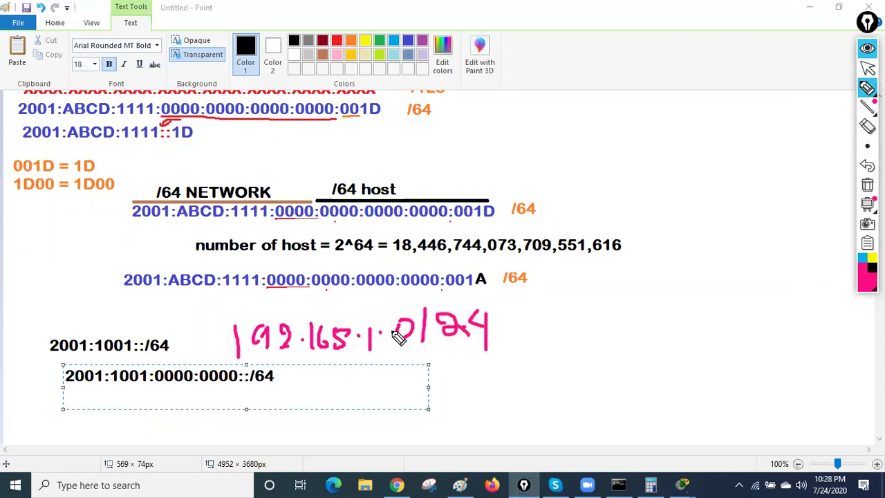
# Correct the handwritten second octet to 168, and add and erase a 1 before the last octet's 0
pyautogui.moveTo(392, 325); pyautogui.dragTo(389, 349)
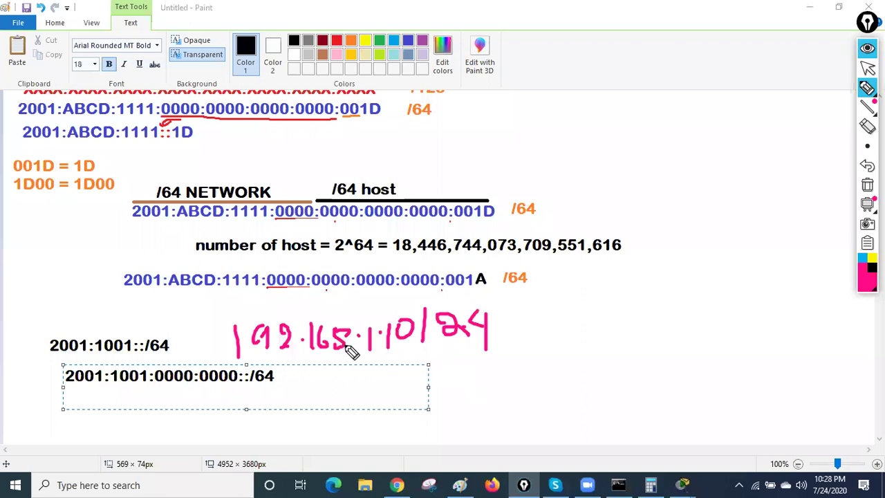
pyautogui.moveTo(345, 341); pyautogui.dragTo(339, 345)
pyautogui.click(867, 126)
pyautogui.moveTo(389, 349); pyautogui.dragTo(385, 326)
# Underline the expanded prefix 2001:1001:0000:0000::/64 in pink, and return to the normal cursor
pyautogui.click(866, 88)
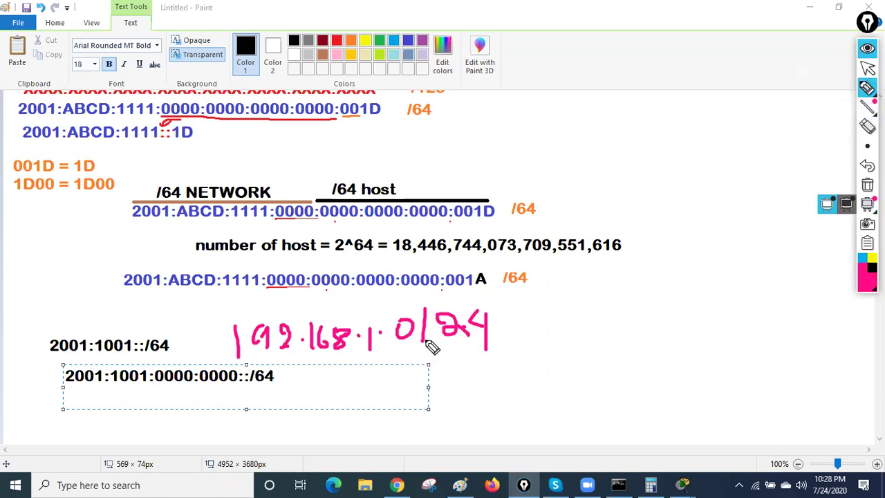
pyautogui.moveTo(62, 387); pyautogui.dragTo(275, 398)
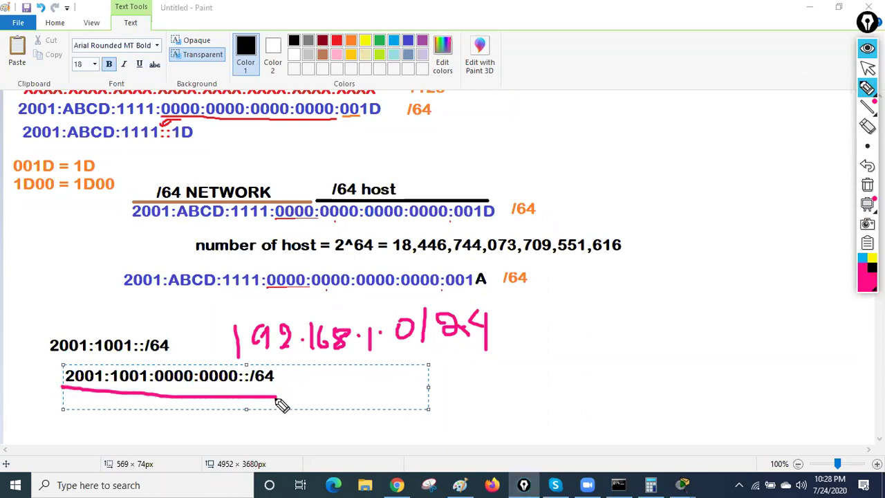
pyautogui.click(867, 67)
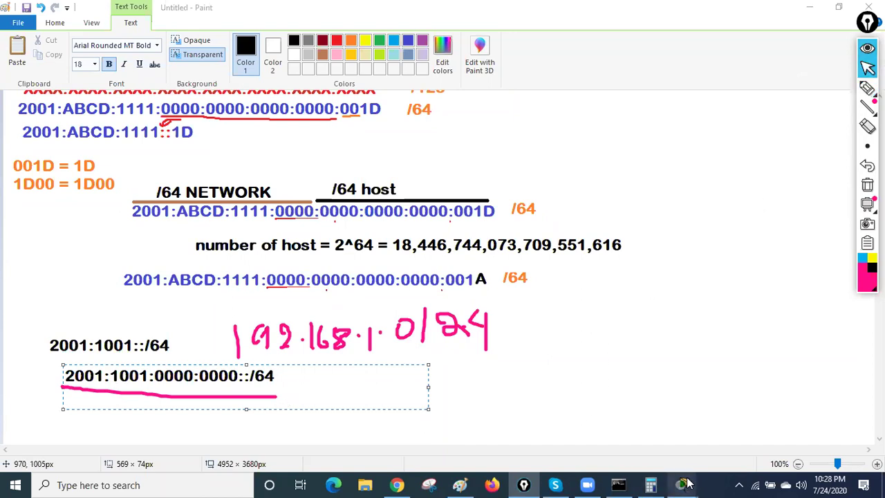
# Switch to Cisco Packet Tracer and clear the handwritten annotations from the screen
pyautogui.moveTo(682, 485)
pyautogui.click(551, 429)
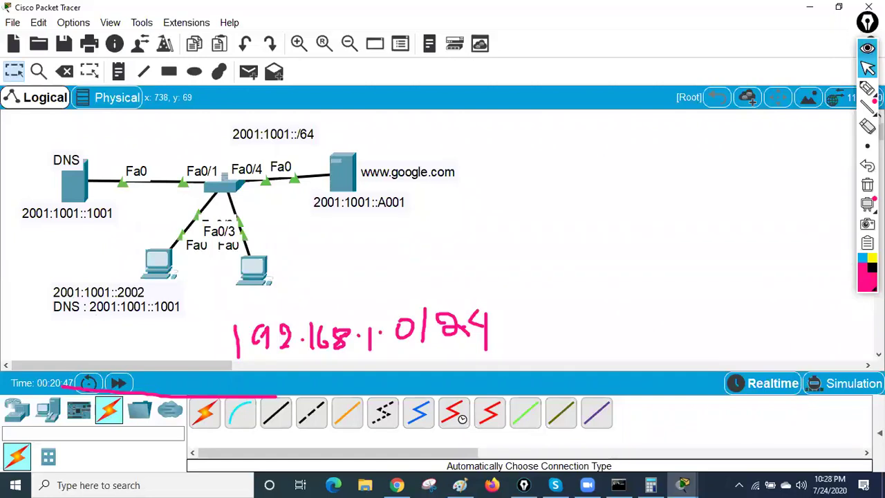
pyautogui.click(867, 22)
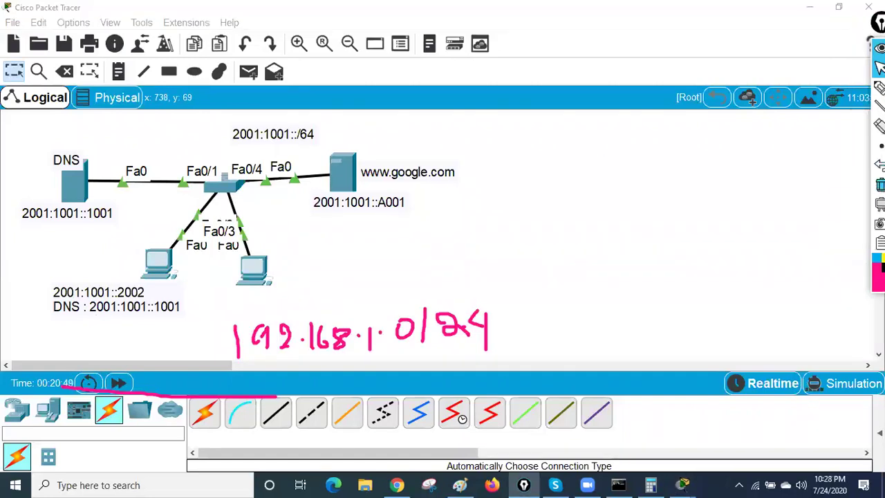
pyautogui.hotkey('ctrl', 'shift', 'c')
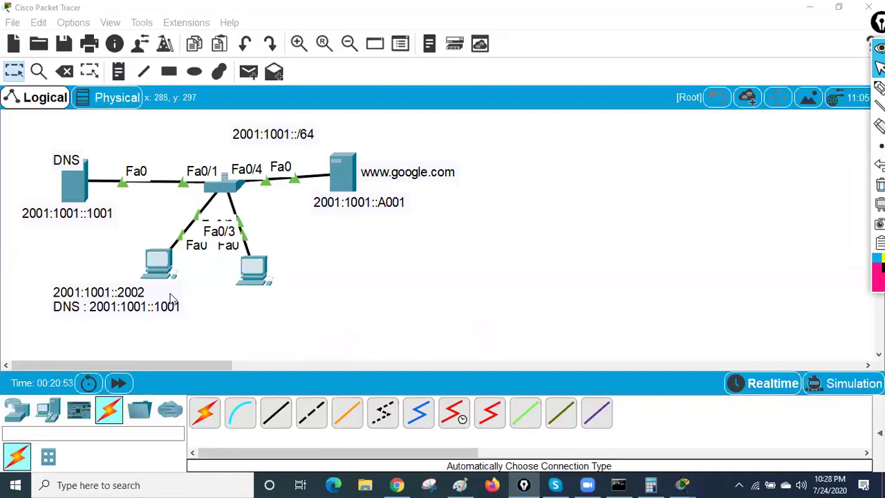
# Underline 2002 in the first PC's address and handwrite the network groups 2001:1001:0000:0000: in pink below the topology
pyautogui.moveTo(878, 88)
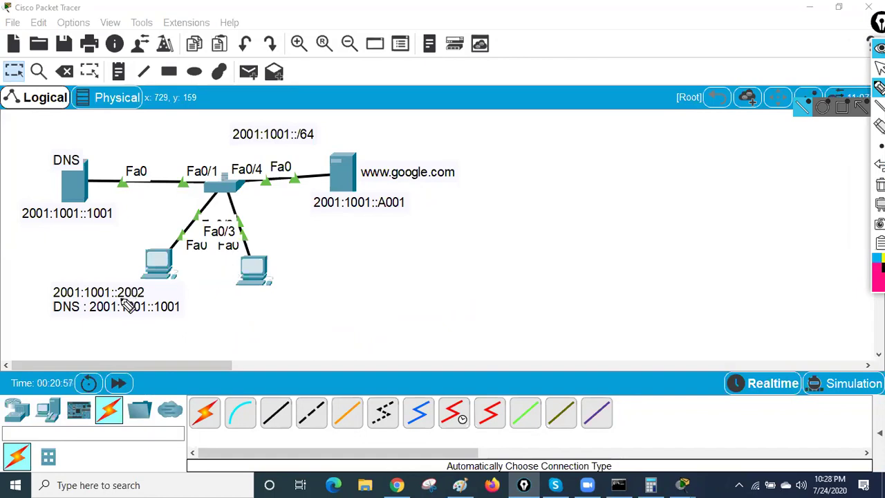
pyautogui.moveTo(117, 297); pyautogui.dragTo(177, 295)
pyautogui.moveTo(237, 303)
pyautogui.mouseDown()
pyautogui.moveTo(234, 328)
pyautogui.moveTo(262, 311)
pyautogui.moveTo(279, 314)
pyautogui.moveTo(276, 307)
pyautogui.moveTo(295, 316)
pyautogui.moveTo(306, 296)
pyautogui.moveTo(307, 312)
pyautogui.moveTo(323, 293)
pyautogui.moveTo(422, 277)
pyautogui.moveTo(425, 266)
pyautogui.moveTo(438, 271)
pyautogui.moveTo(468, 254)
pyautogui.moveTo(472, 273)
pyautogui.moveTo(496, 269)
pyautogui.moveTo(499, 254)
pyautogui.moveTo(543, 252)
pyautogui.mouseUp()
pyautogui.click(547, 247)
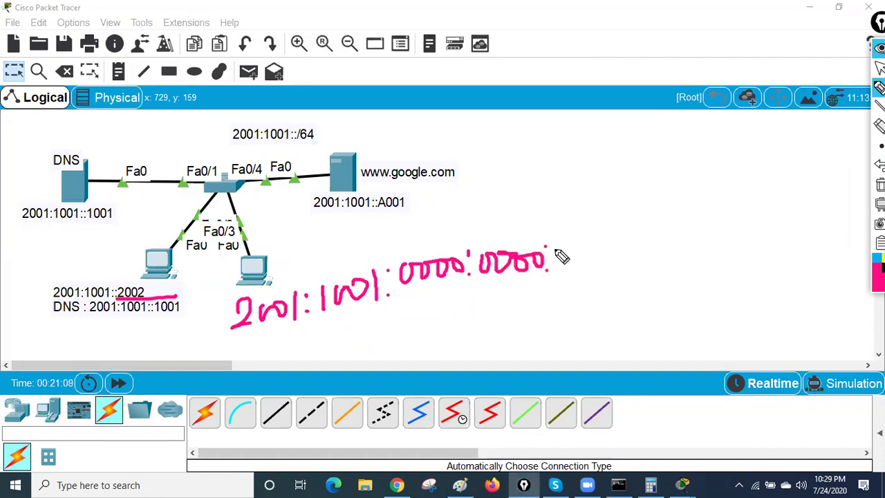
pyautogui.click(547, 268)
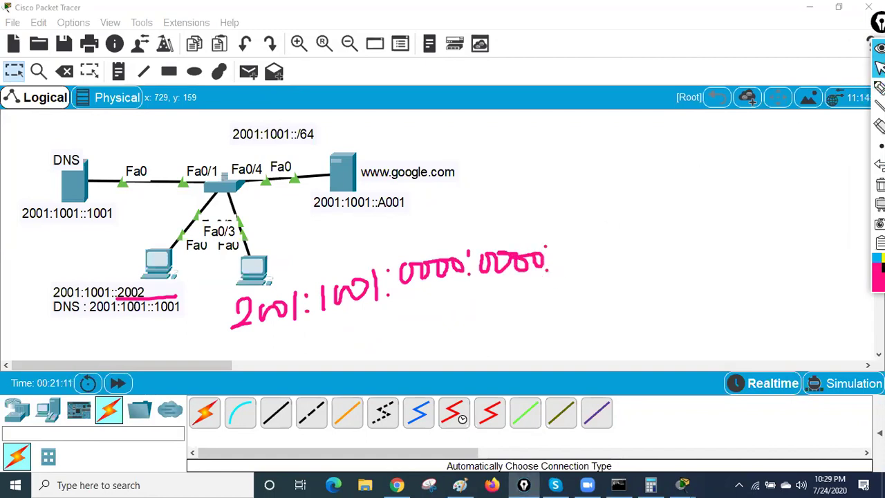
# Extend the handwritten address with the groups 0000:ABCD followed by a colon
pyautogui.click(878, 88)
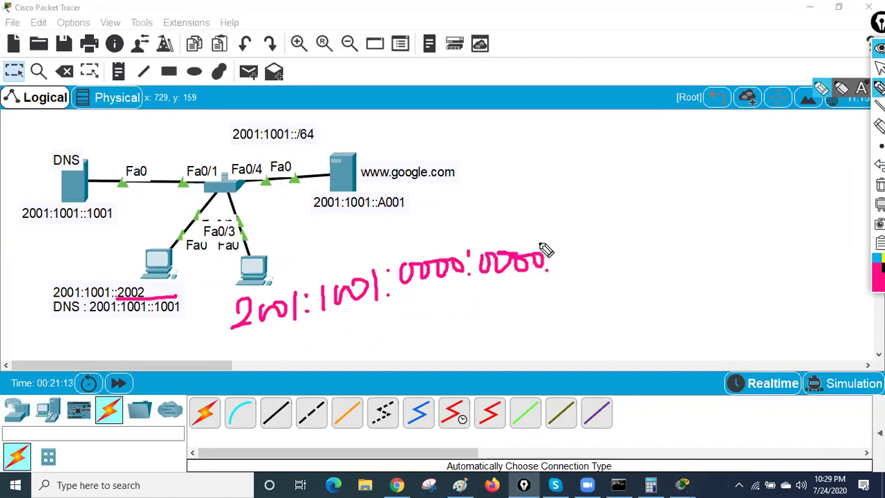
pyautogui.moveTo(568, 247)
pyautogui.mouseDown()
pyautogui.moveTo(590, 258)
pyautogui.moveTo(610, 240)
pyautogui.moveTo(646, 234)
pyautogui.moveTo(649, 252)
pyautogui.moveTo(668, 232)
pyautogui.moveTo(666, 240)
pyautogui.moveTo(715, 228)
pyautogui.moveTo(736, 232)
pyautogui.mouseUp()
pyautogui.click(648, 237)
pyautogui.click(649, 249)
pyautogui.click(756, 206)
pyautogui.click(752, 232)
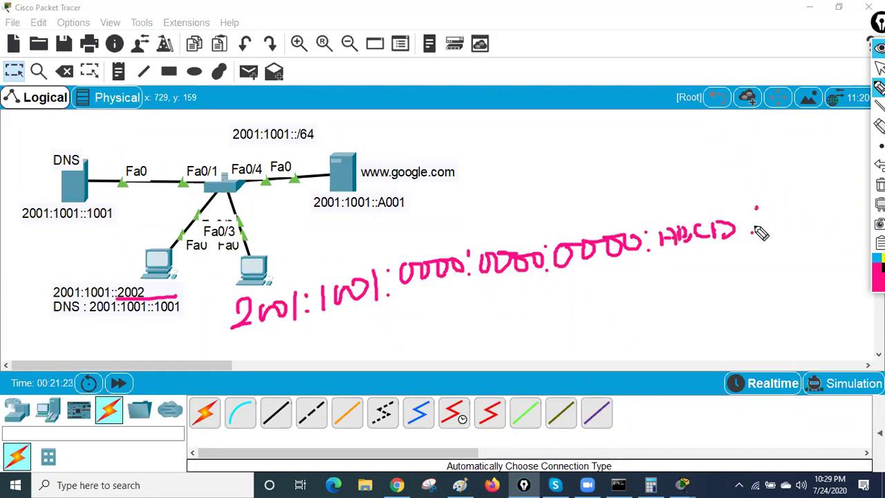
# Erase the misplaced colon after ABCD and redraw it closer to the group
pyautogui.click(878, 126)
pyautogui.click(756, 207)
pyautogui.click(752, 233)
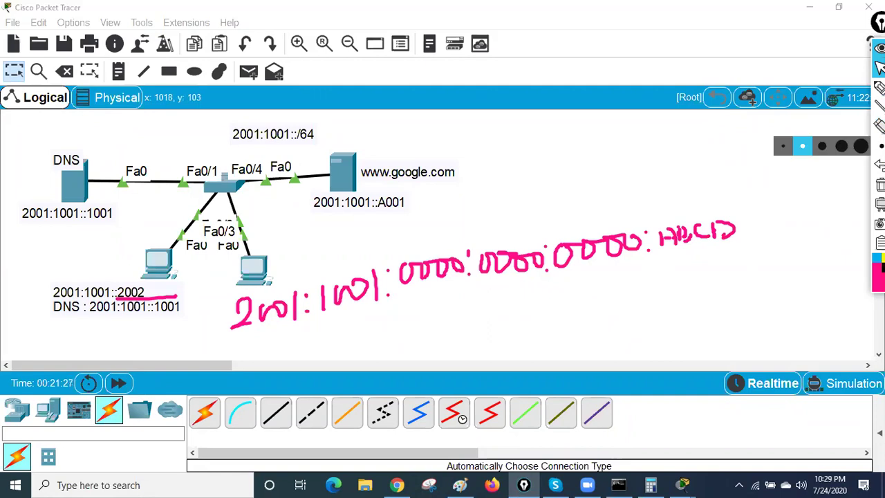
pyautogui.click(878, 88)
pyautogui.click(742, 223)
pyautogui.click(743, 235)
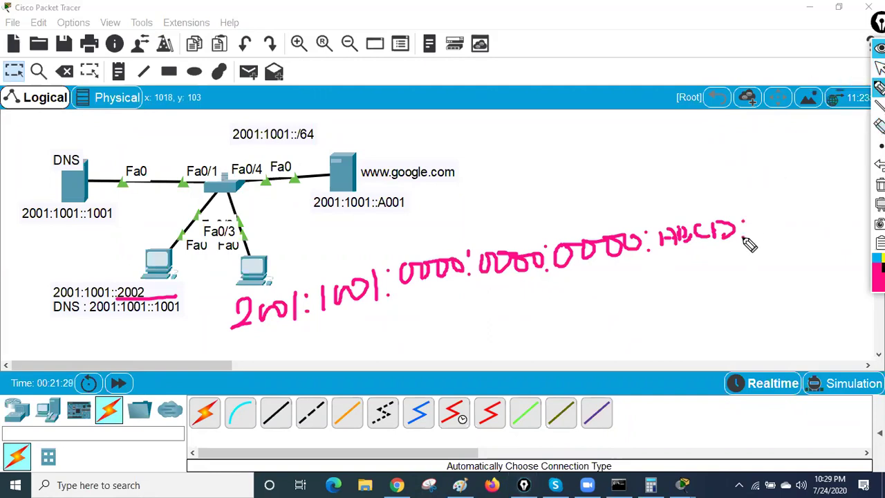
# Complete the handwritten IPv6 address with the last two groups 1001:2002
pyautogui.moveTo(754, 221)
pyautogui.mouseDown()
pyautogui.moveTo(753, 238)
pyautogui.moveTo(765, 221)
pyautogui.moveTo(793, 228)
pyautogui.moveTo(859, 215)
pyautogui.mouseUp()
pyautogui.click(803, 212)
pyautogui.click(803, 226)
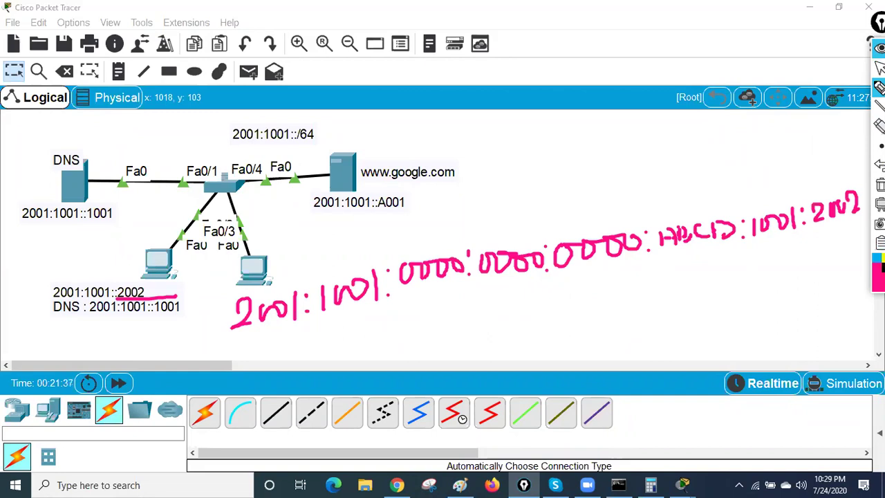
# Underline the handwritten address's first four groups in black labelled N and the last four labelled H
pyautogui.moveTo(235, 339)
pyautogui.mouseDown()
pyautogui.moveTo(297, 335)
pyautogui.moveTo(534, 275)
pyautogui.mouseUp()
pyautogui.moveTo(416, 350)
pyautogui.mouseDown()
pyautogui.moveTo(442, 338)
pyautogui.moveTo(439, 311)
pyautogui.mouseUp()
pyautogui.moveTo(573, 278); pyautogui.dragTo(823, 226)
pyautogui.moveTo(720, 265)
pyautogui.mouseDown()
pyautogui.moveTo(723, 296)
pyautogui.moveTo(743, 278)
pyautogui.mouseUp()
pyautogui.moveTo(741, 262); pyautogui.dragTo(744, 296)
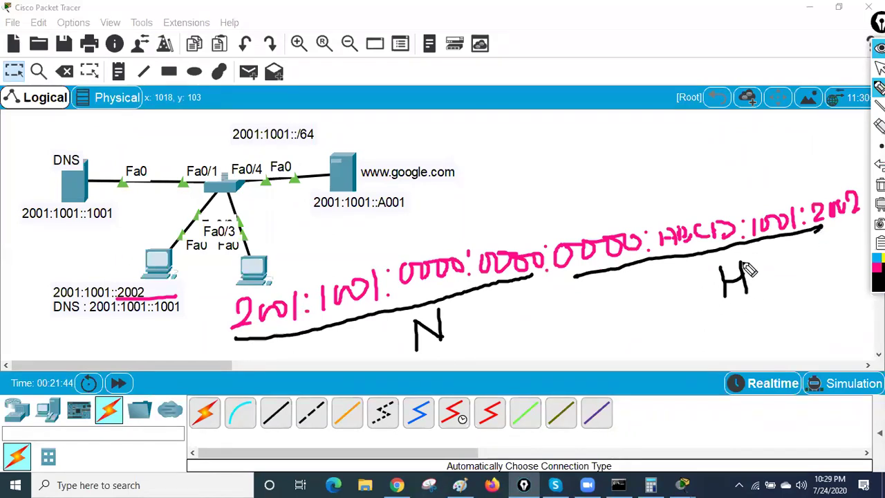
pyautogui.click(879, 67)
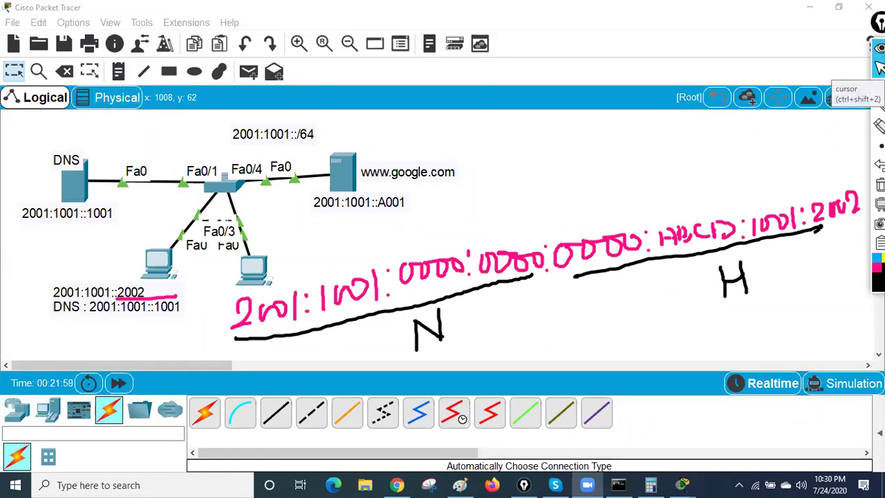
# Box the 2001:1001::/64 label in black and draw an arrow from it to the handwritten network groups
pyautogui.moveTo(878, 88)
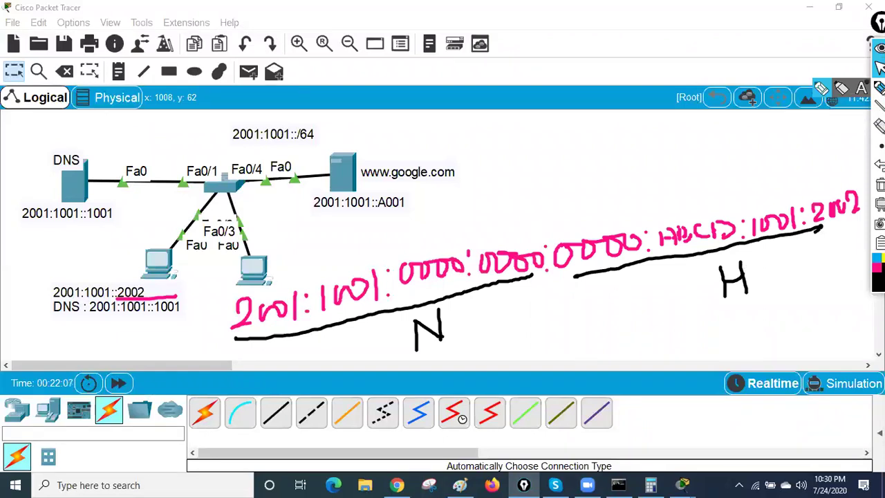
pyautogui.click(878, 88)
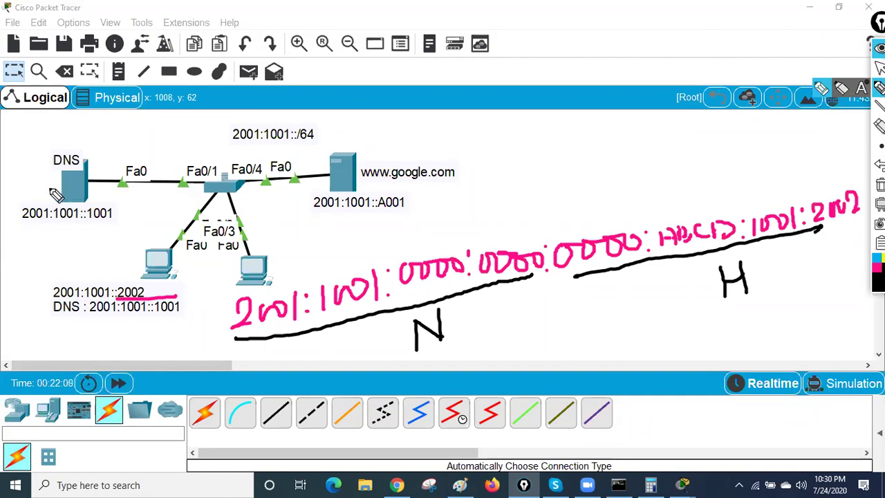
pyautogui.moveTo(234, 147)
pyautogui.mouseDown()
pyautogui.moveTo(320, 151)
pyautogui.moveTo(327, 129)
pyautogui.moveTo(277, 119)
pyautogui.mouseUp()
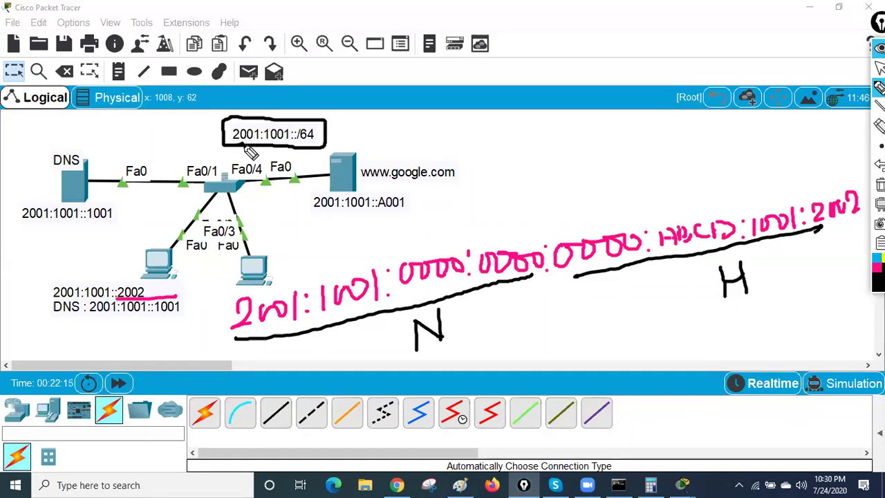
pyautogui.moveTo(304, 157)
pyautogui.mouseDown()
pyautogui.moveTo(387, 252)
pyautogui.moveTo(399, 227)
pyautogui.mouseUp()
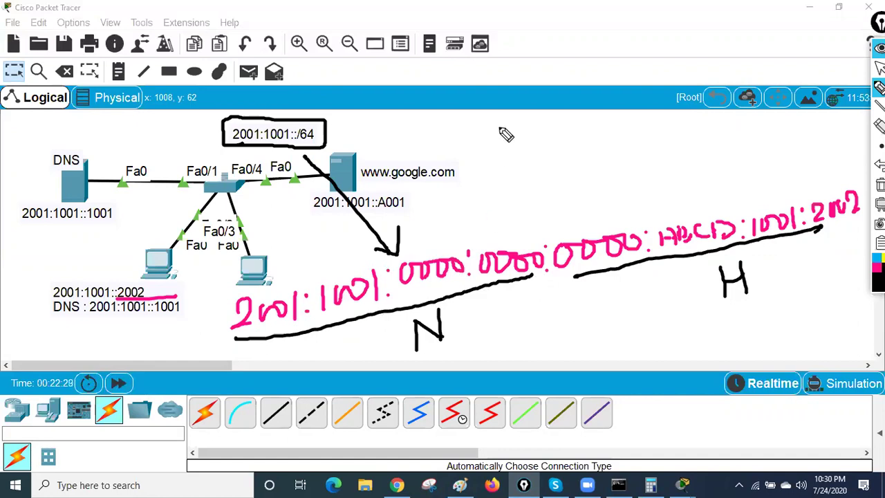
# Draw a double arrow in the blank area beyond the boxed label and write 128 after it
pyautogui.moveTo(467, 140)
pyautogui.mouseDown()
pyautogui.moveTo(491, 148)
pyautogui.moveTo(491, 166)
pyautogui.mouseUp()
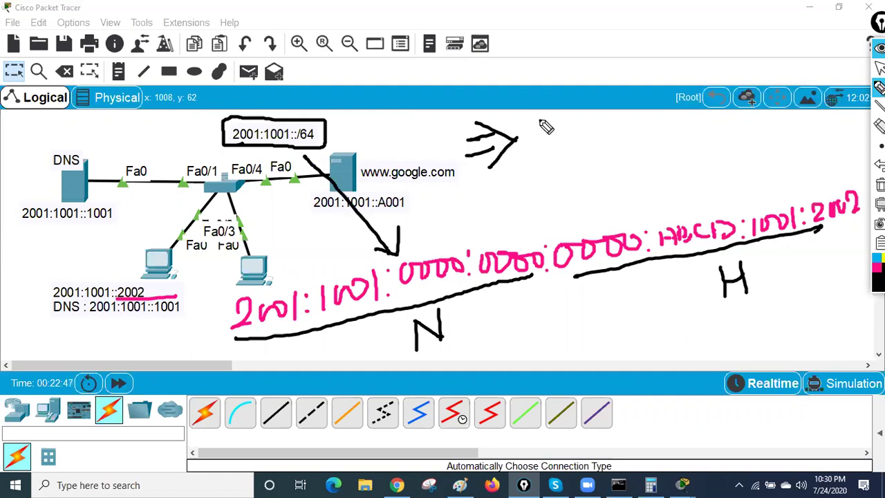
pyautogui.moveTo(537, 119)
pyautogui.mouseDown()
pyautogui.moveTo(537, 144)
pyautogui.moveTo(562, 143)
pyautogui.mouseUp()
pyautogui.moveTo(587, 111)
pyautogui.mouseDown()
pyautogui.moveTo(592, 118)
pyautogui.moveTo(584, 109)
pyautogui.mouseUp()
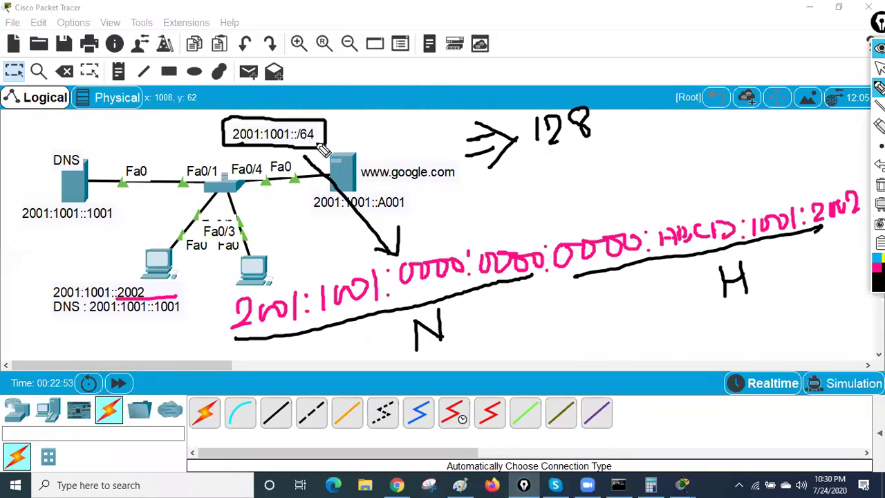
# Circle the /64 in the network label and write an underlined 64N above the handwritten address
pyautogui.moveTo(321, 149)
pyautogui.mouseDown()
pyautogui.moveTo(328, 141)
pyautogui.moveTo(314, 120)
pyautogui.moveTo(292, 141)
pyautogui.moveTo(325, 146)
pyautogui.moveTo(326, 137)
pyautogui.mouseUp()
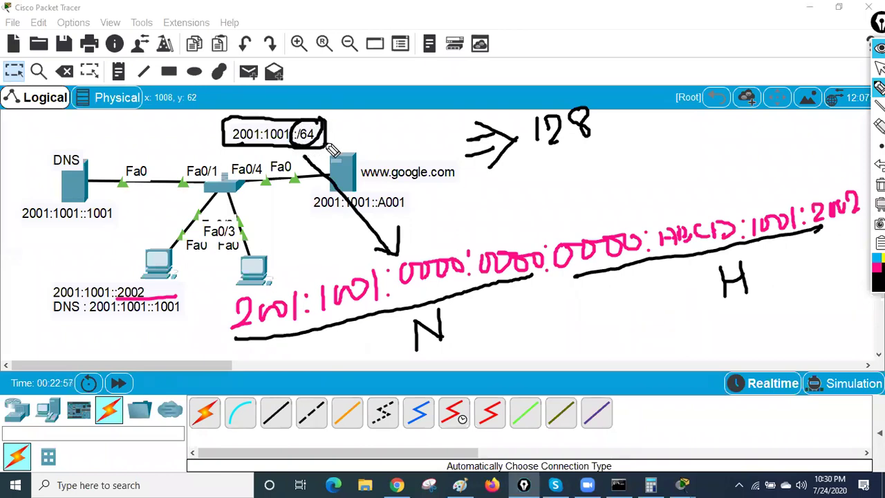
pyautogui.moveTo(438, 206)
pyautogui.mouseDown()
pyautogui.moveTo(439, 220)
pyautogui.moveTo(471, 219)
pyautogui.mouseUp()
pyautogui.moveTo(467, 202); pyautogui.dragTo(465, 228)
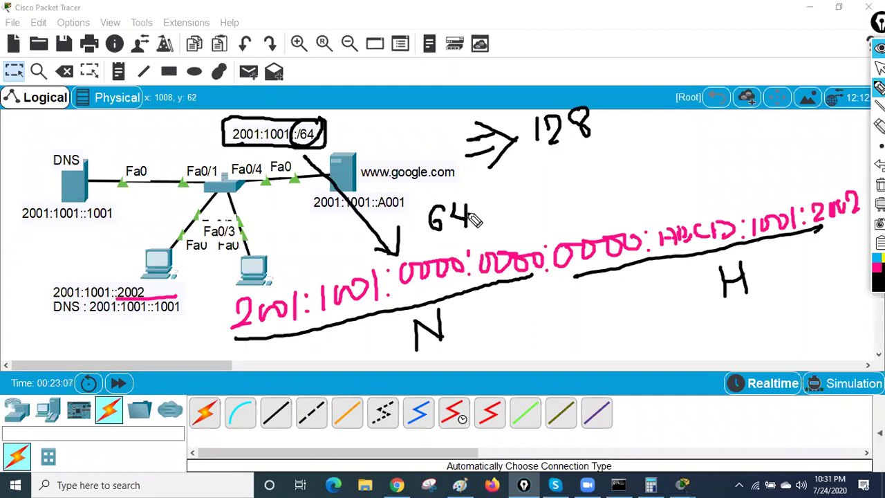
pyautogui.moveTo(481, 202); pyautogui.dragTo(495, 230)
pyautogui.moveTo(430, 236); pyautogui.dragTo(496, 233)
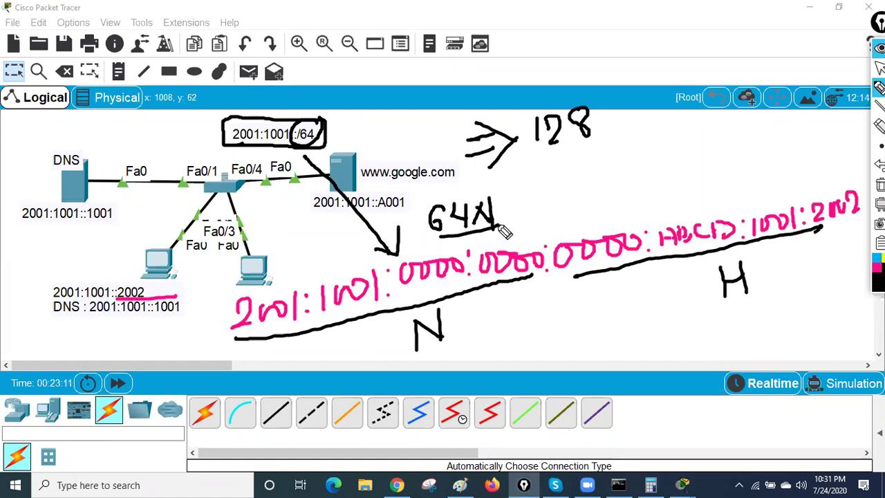
# Handwrite the subtraction 130 - 64 with its result 66 above the host part of the address
pyautogui.moveTo(629, 20); pyautogui.dragTo(629, 57)
pyautogui.moveTo(650, 20)
pyautogui.mouseDown()
pyautogui.moveTo(660, 38)
pyautogui.moveTo(654, 55)
pyautogui.mouseUp()
pyautogui.moveTo(706, 25); pyautogui.dragTo(703, 26)
pyautogui.moveTo(632, 88); pyautogui.dragTo(670, 80)
pyautogui.moveTo(698, 61)
pyautogui.mouseDown()
pyautogui.moveTo(685, 77)
pyautogui.moveTo(692, 72)
pyautogui.mouseUp()
pyautogui.moveTo(712, 55)
pyautogui.mouseDown()
pyautogui.moveTo(734, 66)
pyautogui.moveTo(729, 85)
pyautogui.mouseUp()
pyautogui.moveTo(793, 72); pyautogui.dragTo(657, 115)
pyautogui.moveTo(764, 102)
pyautogui.mouseDown()
pyautogui.moveTo(760, 119)
pyautogui.moveTo(770, 132)
pyautogui.moveTo(763, 124)
pyautogui.mouseUp()
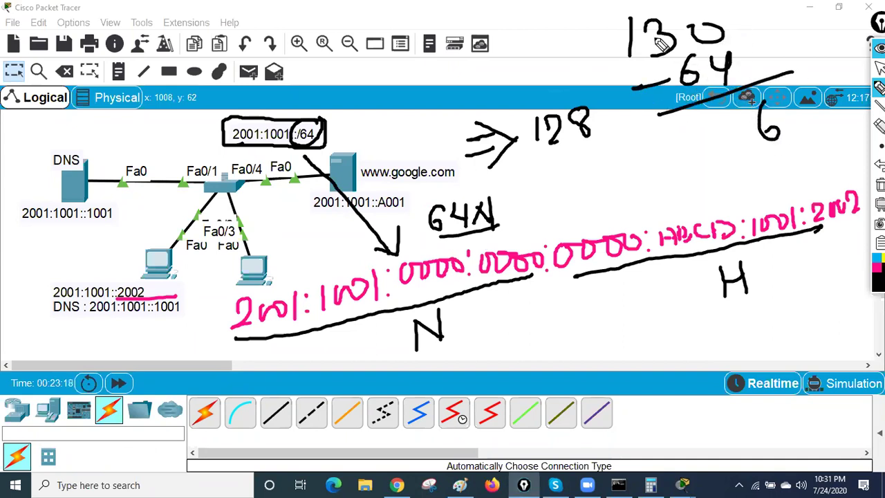
pyautogui.click(724, 119)
pyautogui.moveTo(730, 117); pyautogui.dragTo(721, 133)
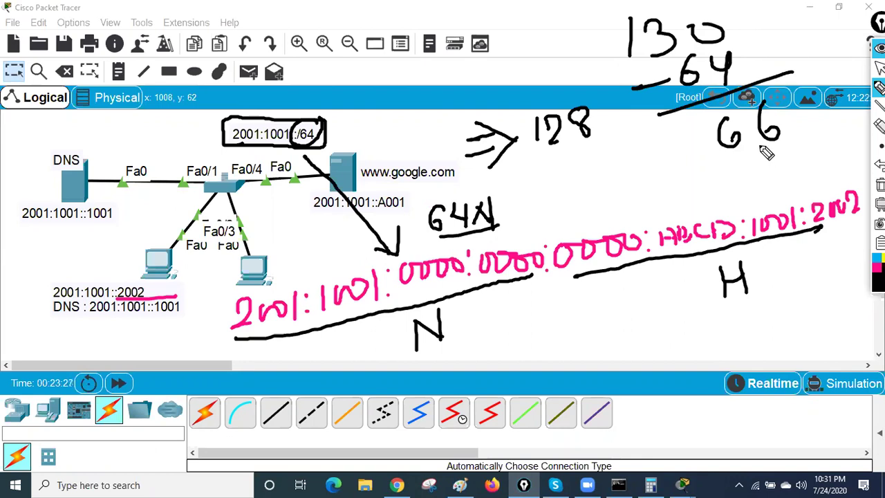
# Clear all handwritten annotations and return to the Paint notes
pyautogui.click(879, 68)
pyautogui.click(879, 184)
pyautogui.click(811, 6)
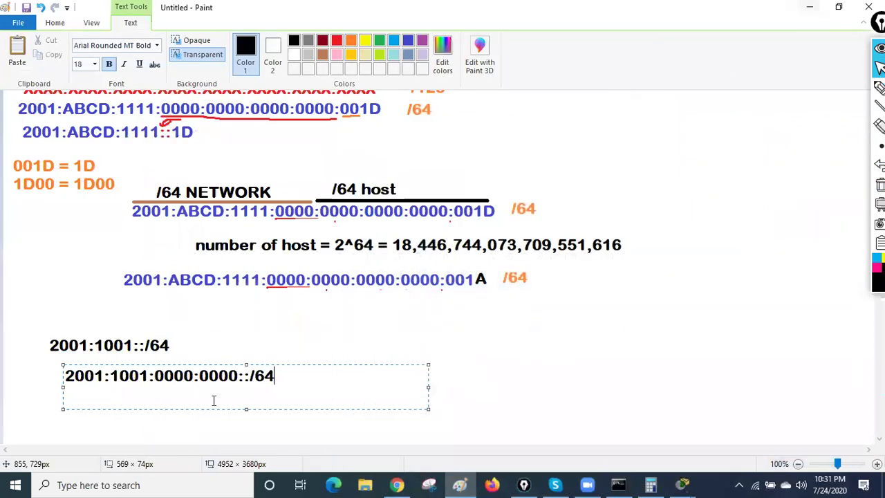
# Copy the labelled /64 network and host diagram with its 2001:ABCD:1111 address into the blank area beyond the notes
pyautogui.click(279, 321)
pyautogui.scroll(4, 276, 328)
pyautogui.scroll(-4, 284, 325)
pyautogui.scroll(2, 258, 224)
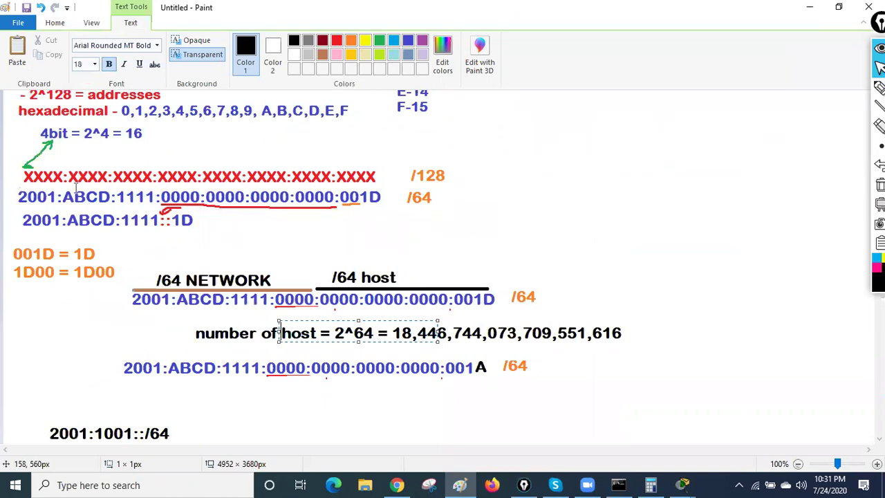
pyautogui.click(57, 23)
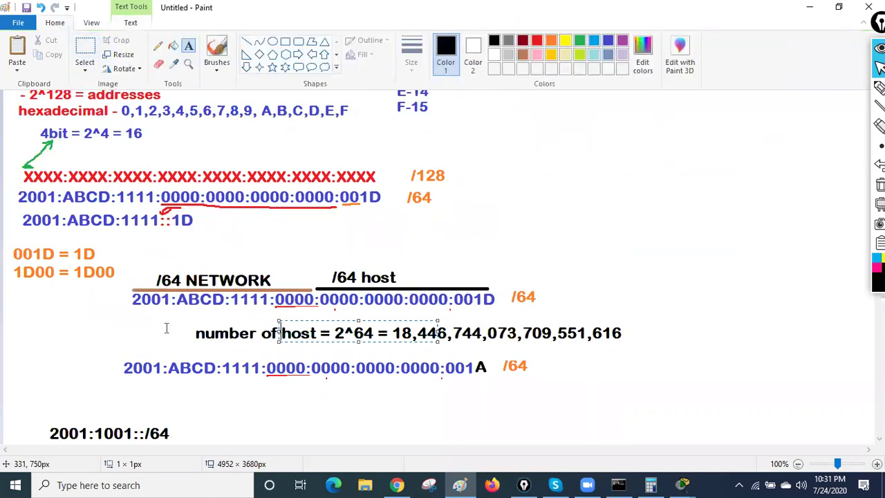
pyautogui.click(350, 393)
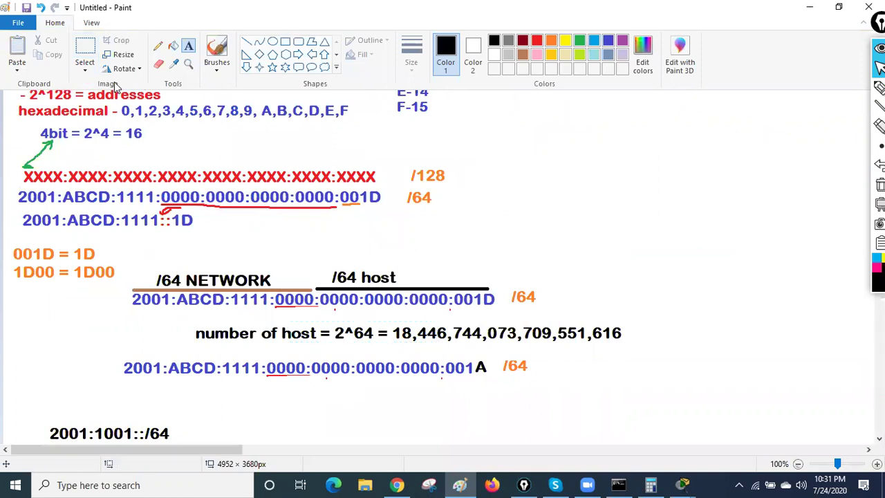
pyautogui.click(85, 50)
pyautogui.moveTo(122, 268); pyautogui.dragTo(541, 318)
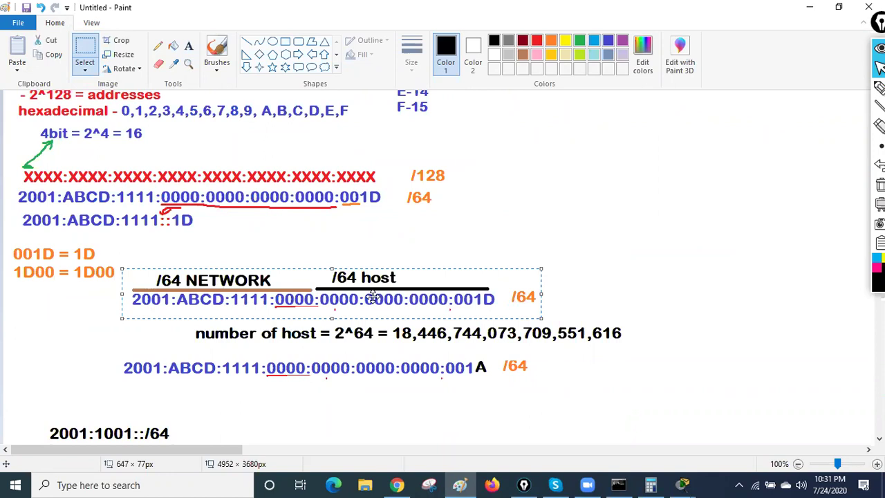
pyautogui.moveTo(359, 291); pyautogui.dragTo(712, 191)
pyautogui.moveTo(125, 449); pyautogui.dragTo(206, 449)
pyautogui.moveTo(311, 205); pyautogui.dragTo(486, 174)
pyautogui.click(336, 187)
# Strip the copied diagram down to the bare address by moving the address lower and deleting the labels, bars and /64
pyautogui.moveTo(412, 138); pyautogui.dragTo(546, 160)
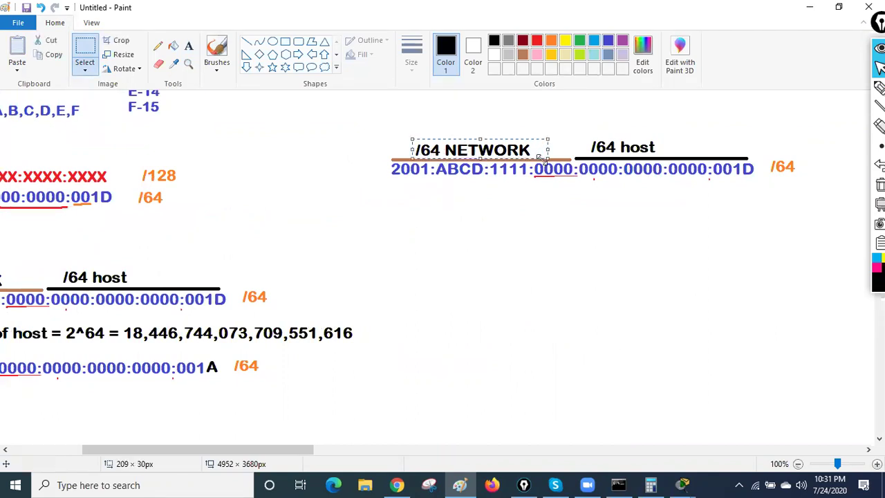
pyautogui.press('Delete')
pyautogui.moveTo(388, 151); pyautogui.dragTo(551, 162)
pyautogui.click(391, 164)
pyautogui.moveTo(389, 158); pyautogui.dragTo(763, 185)
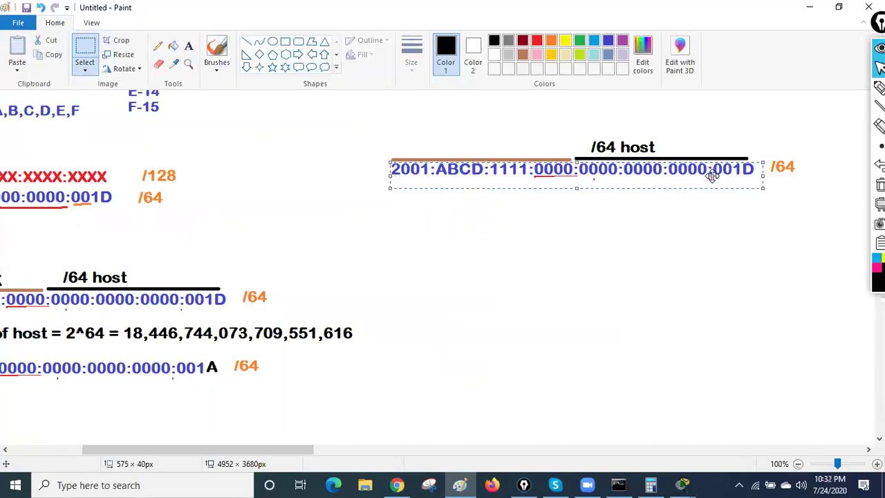
pyautogui.moveTo(700, 174); pyautogui.dragTo(702, 226)
pyautogui.moveTo(345, 118); pyautogui.dragTo(816, 186)
pyautogui.press('Delete')
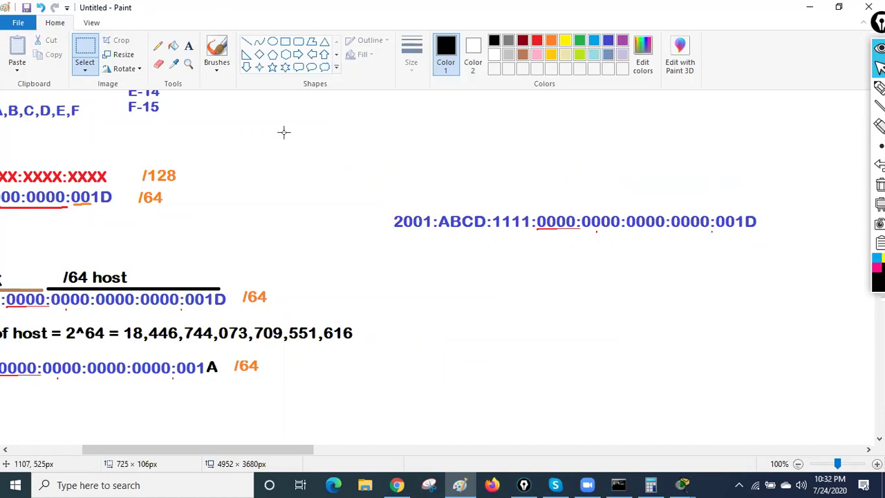
# Handwrite 1111 and 128 over a slanted line with 101 beneath it above the copied address, and clear the annotations
pyautogui.click(189, 46)
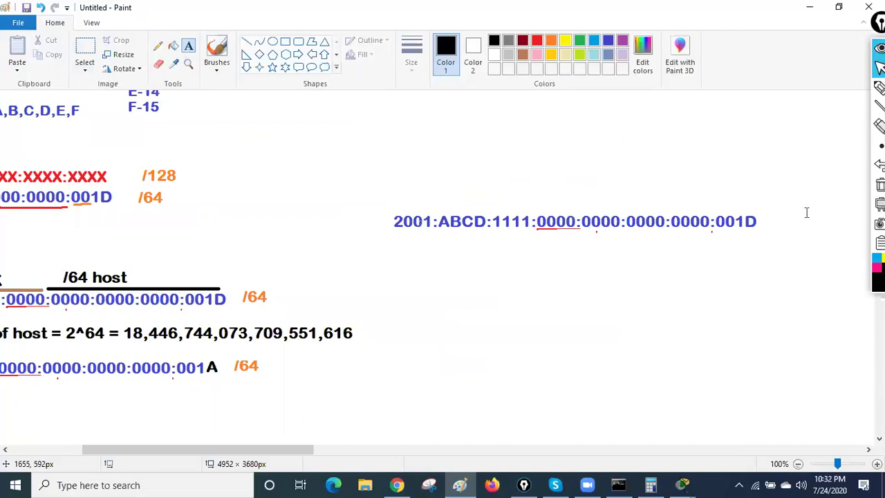
pyautogui.moveTo(284, 450); pyautogui.dragTo(324, 450)
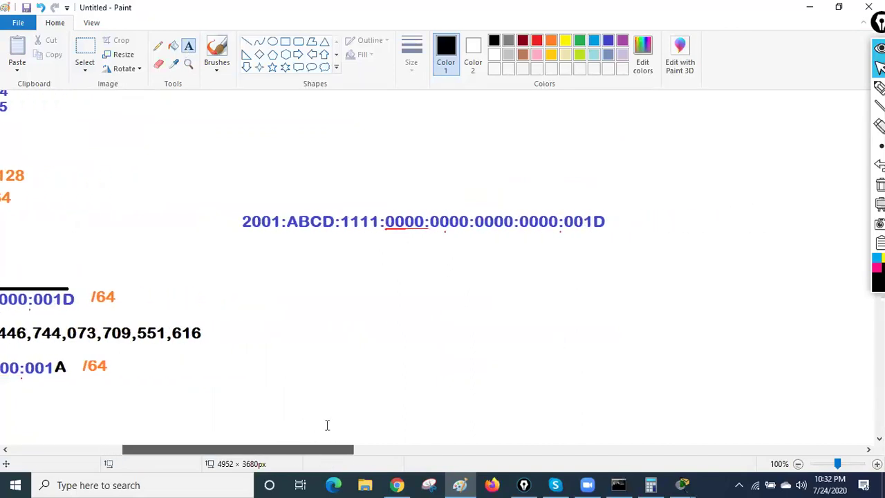
pyautogui.click(879, 88)
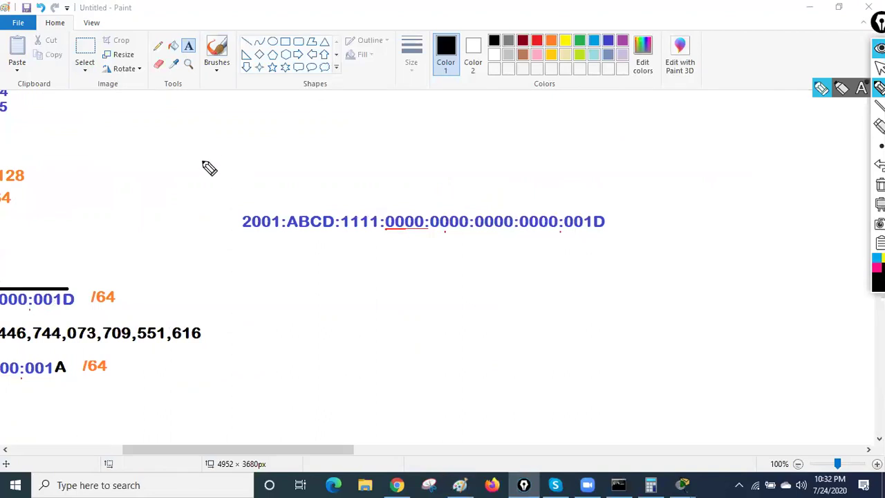
pyautogui.moveTo(203, 145); pyautogui.dragTo(203, 170)
pyautogui.moveTo(220, 135)
pyautogui.mouseDown()
pyautogui.moveTo(220, 166)
pyautogui.moveTo(237, 167)
pyautogui.mouseUp()
pyautogui.moveTo(253, 135); pyautogui.dragTo(252, 155)
pyautogui.moveTo(259, 156)
pyautogui.mouseDown()
pyautogui.moveTo(303, 146)
pyautogui.moveTo(320, 152)
pyautogui.mouseUp()
pyautogui.moveTo(332, 129); pyautogui.dragTo(342, 148)
pyautogui.moveTo(358, 119); pyautogui.dragTo(368, 143)
pyautogui.moveTo(373, 123); pyautogui.dragTo(375, 129)
pyautogui.moveTo(148, 188); pyautogui.dragTo(423, 129)
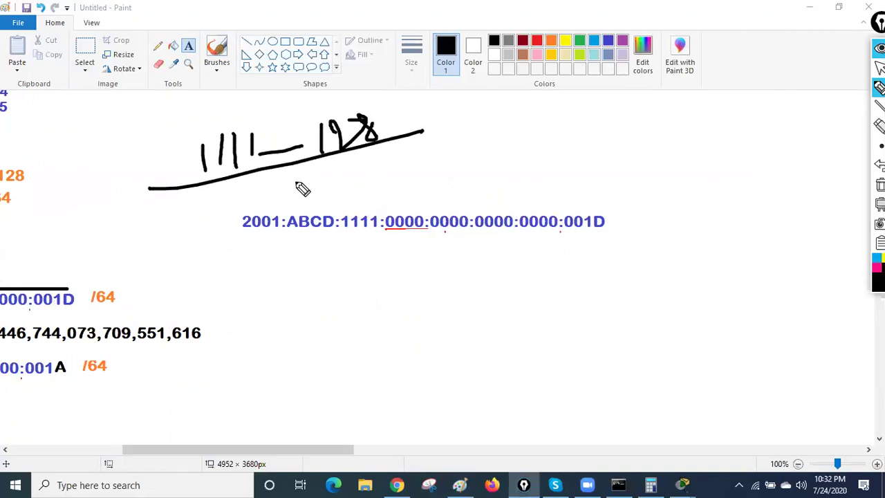
pyautogui.moveTo(286, 172); pyautogui.dragTo(287, 199)
pyautogui.moveTo(315, 178)
pyautogui.mouseDown()
pyautogui.moveTo(319, 188)
pyautogui.moveTo(395, 178)
pyautogui.mouseUp()
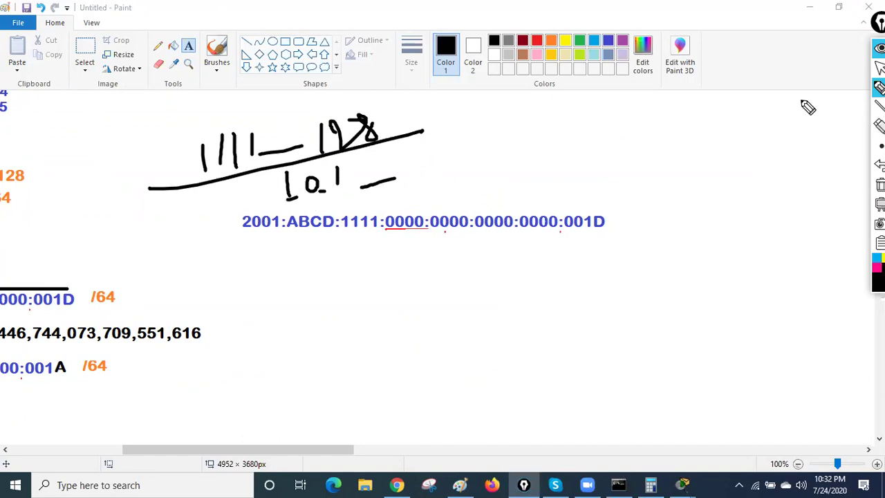
pyautogui.click(879, 67)
pyautogui.click(879, 184)
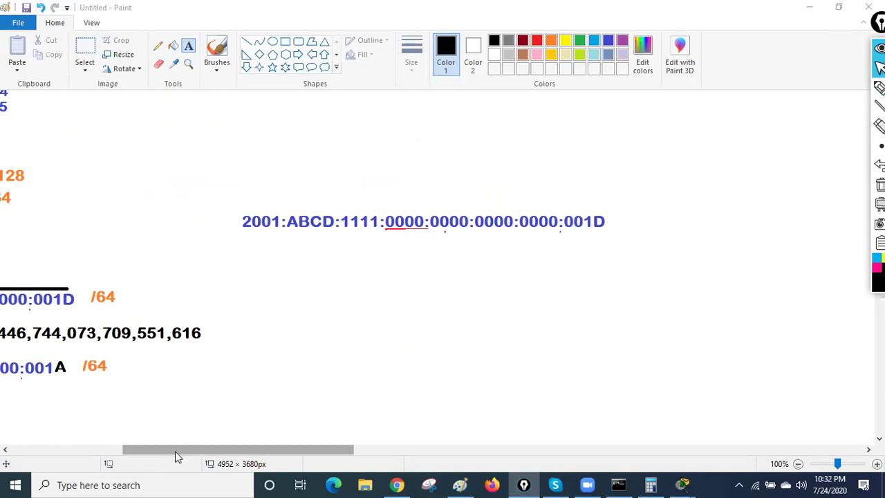
# Add the prefix length /52 in black text after the copied address
pyautogui.moveTo(175, 451); pyautogui.dragTo(93, 451)
pyautogui.click(82, 426)
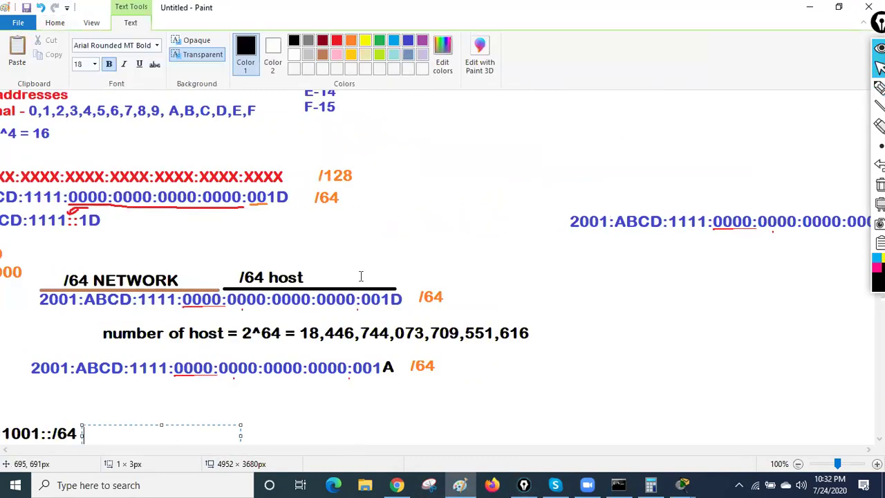
pyautogui.click(304, 401)
pyautogui.moveTo(237, 449); pyautogui.dragTo(384, 450)
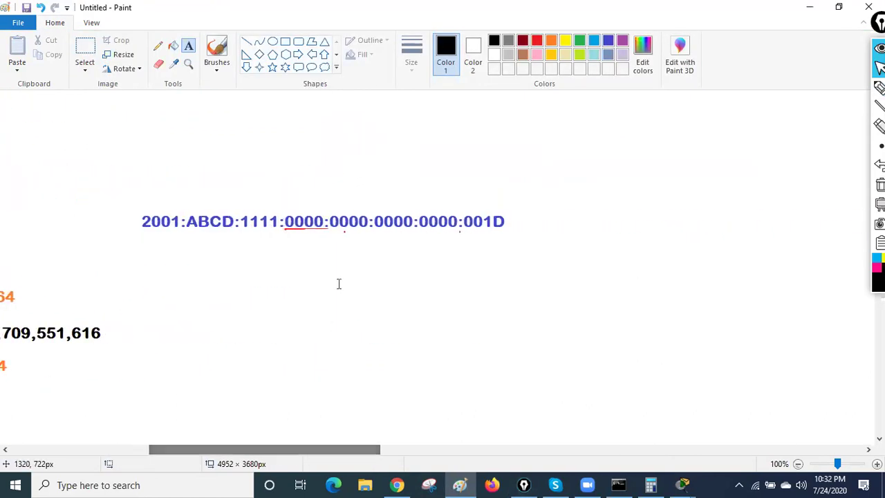
pyautogui.click(521, 223)
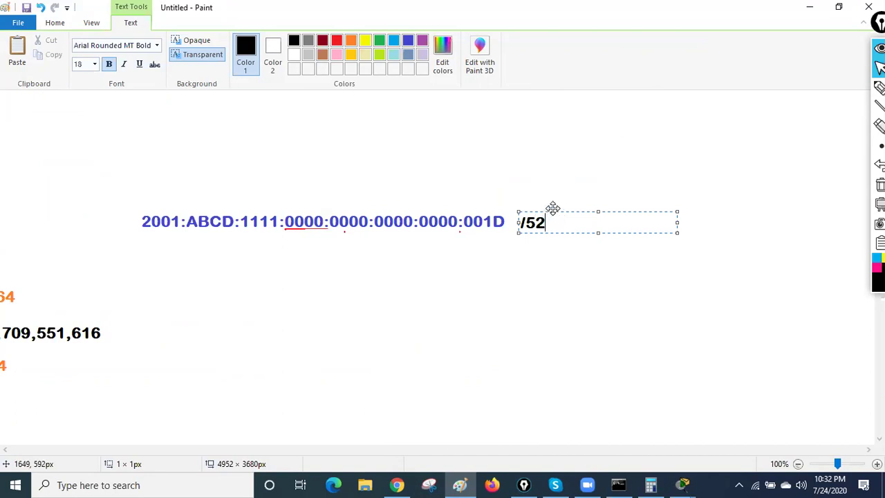
pyautogui.click(557, 177)
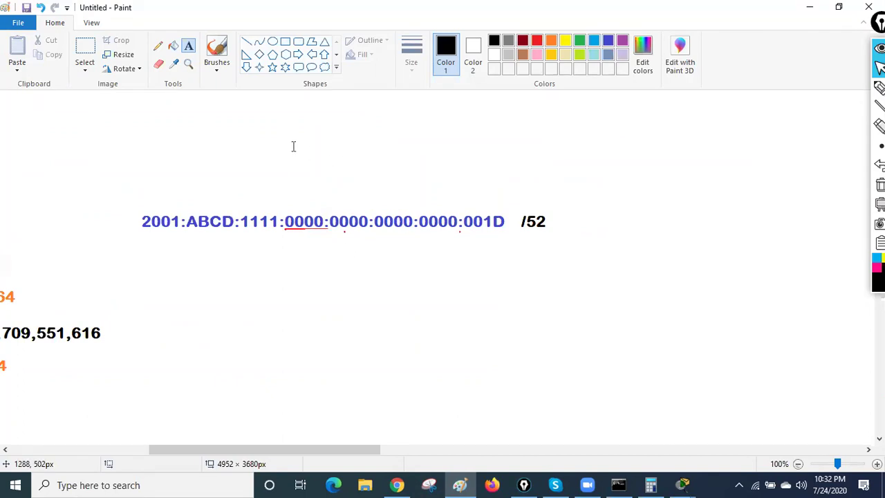
# Draw a red line above the address's network part, from 2001 to the first digit of the fourth group
pyautogui.click(248, 44)
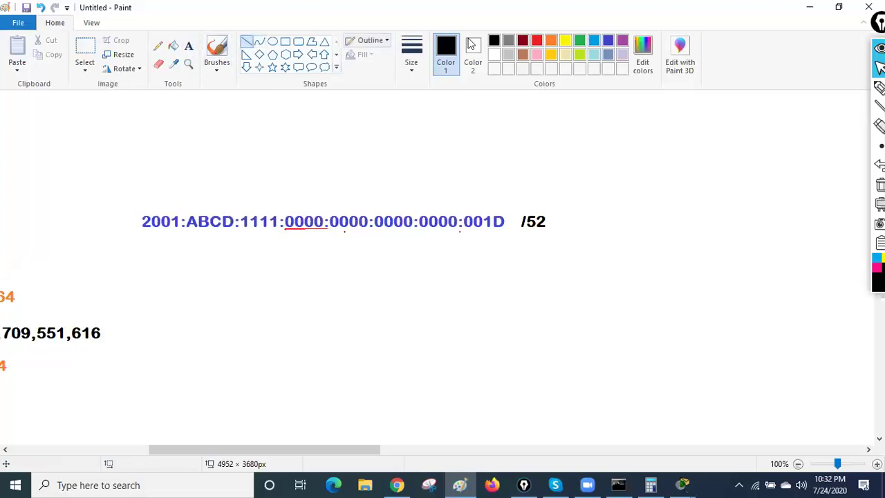
pyautogui.click(550, 41)
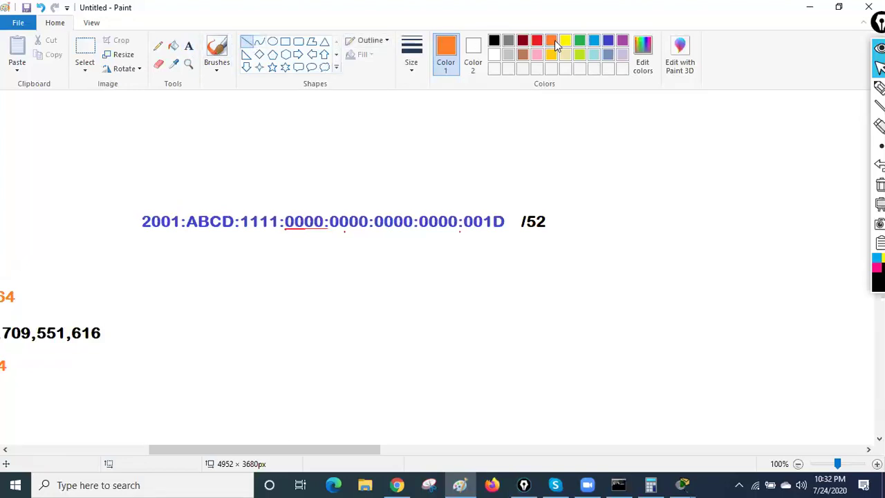
pyautogui.click(522, 55)
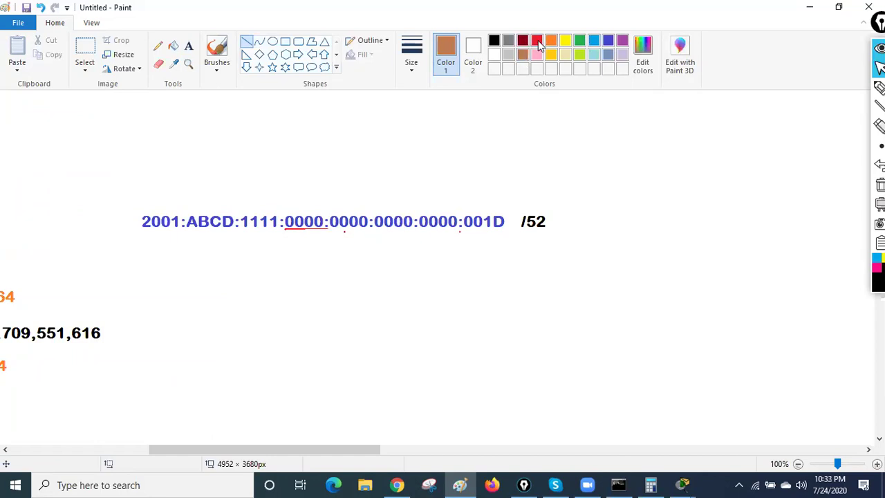
pyautogui.click(537, 41)
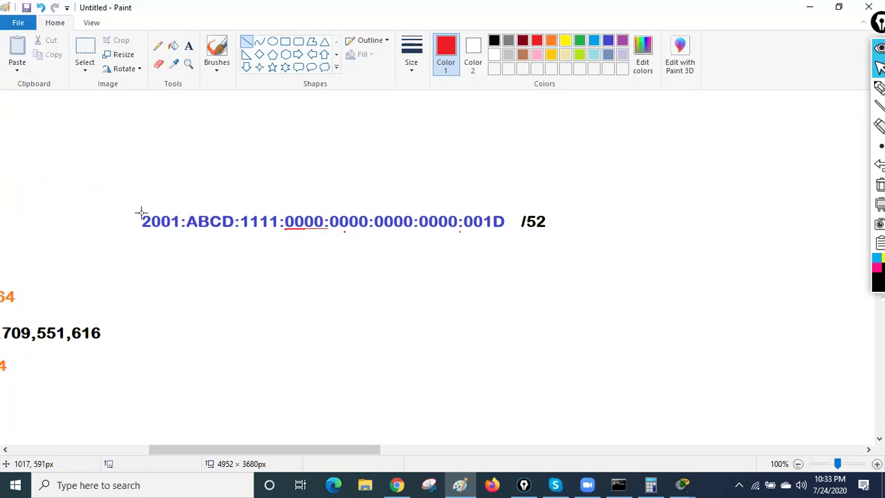
pyautogui.moveTo(142, 212); pyautogui.dragTo(277, 212)
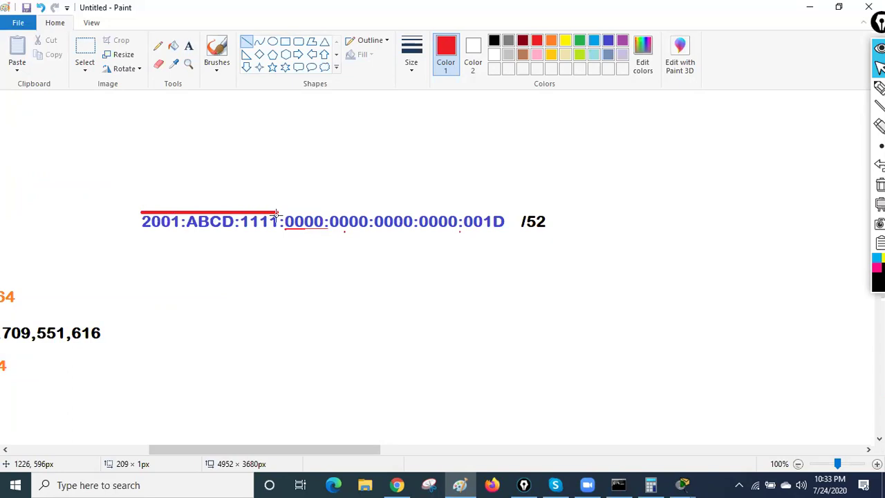
pyautogui.moveTo(278, 212)
pyautogui.mouseDown()
pyautogui.moveTo(323, 213)
pyautogui.moveTo(289, 212)
pyautogui.moveTo(290, 242)
pyautogui.moveTo(292, 210)
pyautogui.mouseUp()
# Add the red text label network above the red line
pyautogui.click(188, 45)
pyautogui.click(177, 191)
pyautogui.write('network')
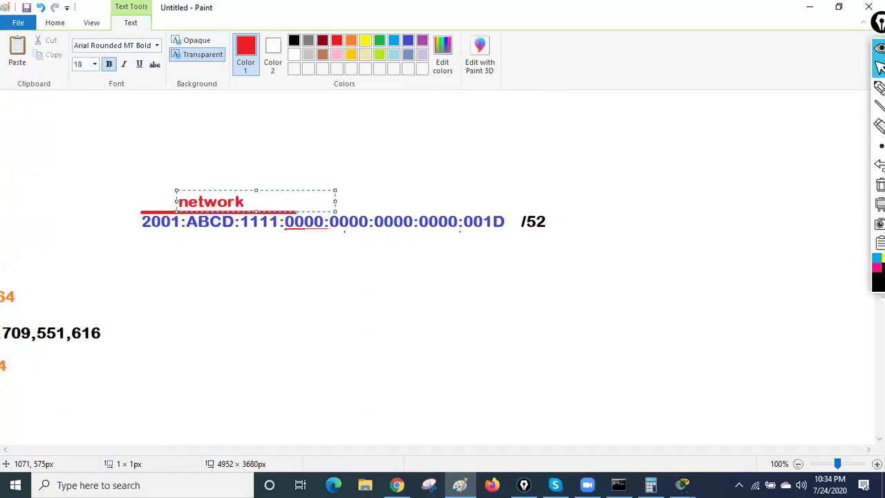
pyautogui.click(237, 268)
pyautogui.click(237, 267)
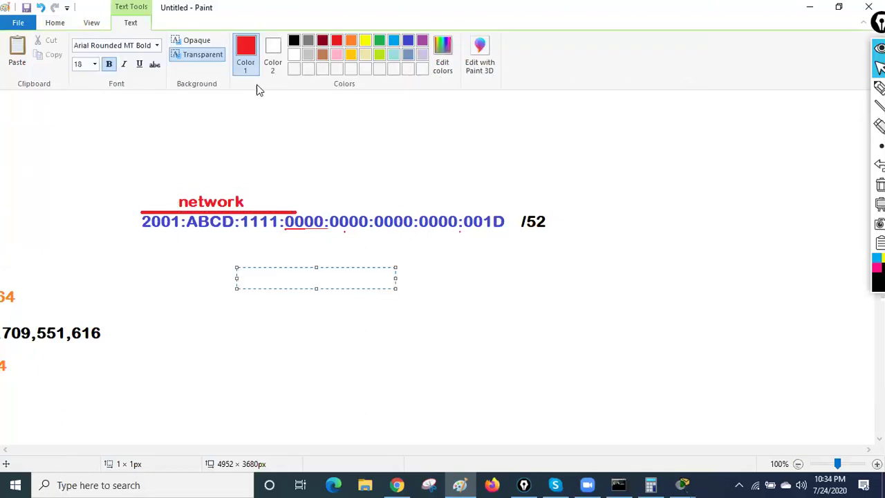
# Draw a green line above the remaining part of the address and label it host in green
pyautogui.click(55, 25)
pyautogui.click(246, 41)
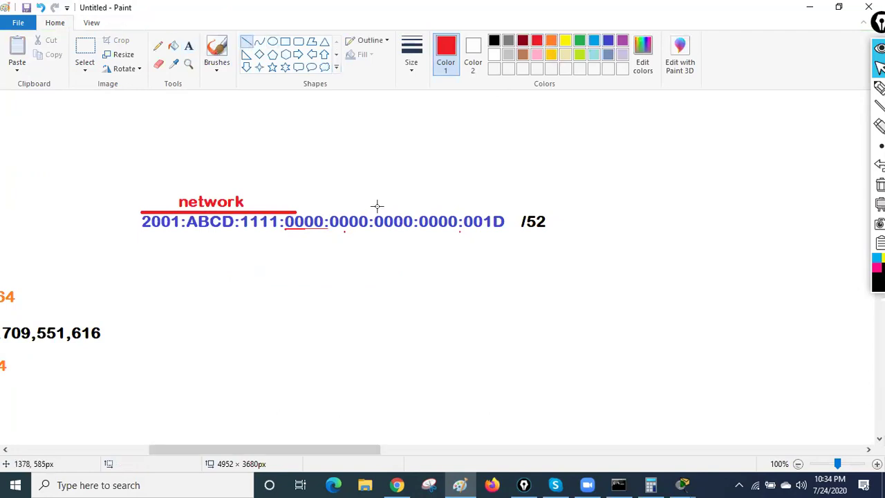
pyautogui.click(584, 43)
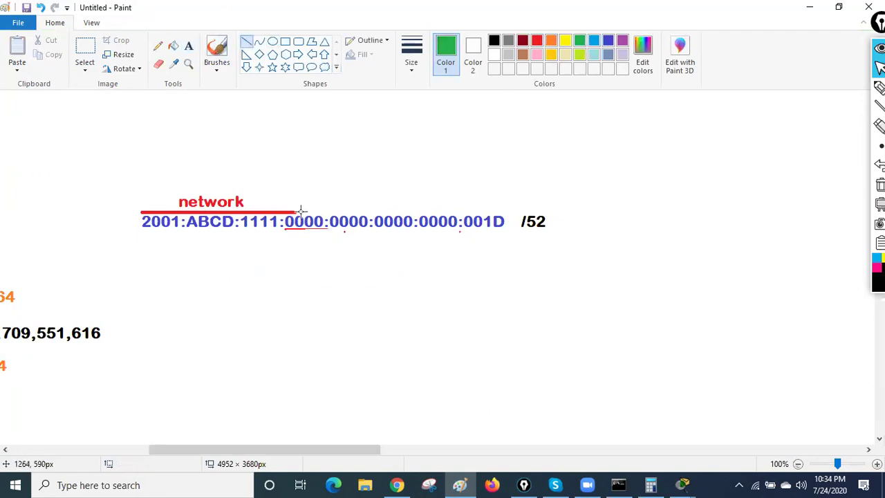
pyautogui.moveTo(298, 209); pyautogui.dragTo(502, 209)
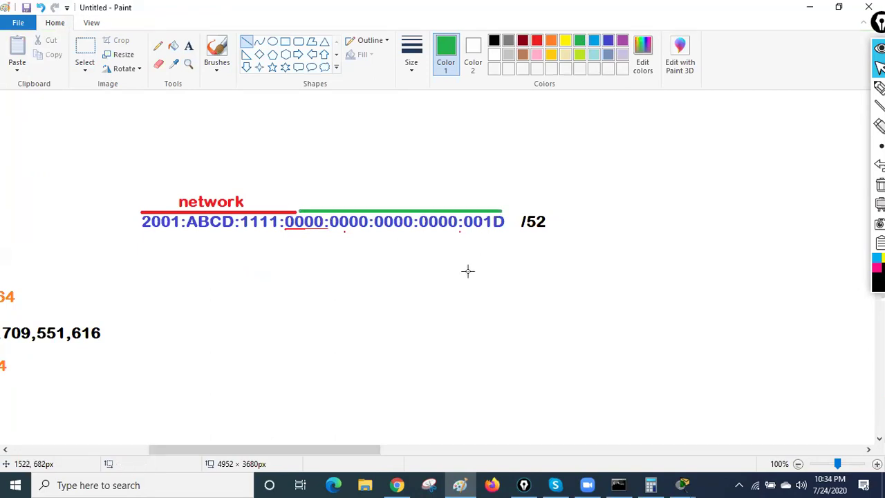
pyautogui.click(189, 45)
pyautogui.click(338, 194)
pyautogui.write('host')
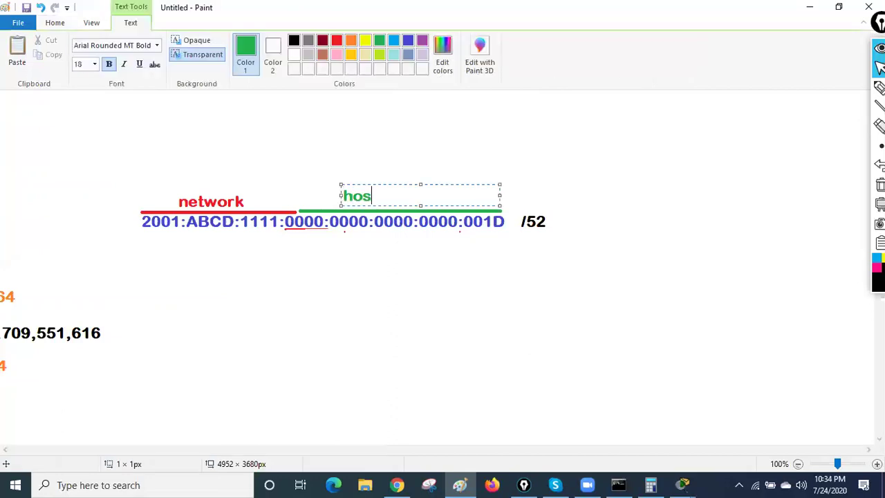
pyautogui.click(393, 282)
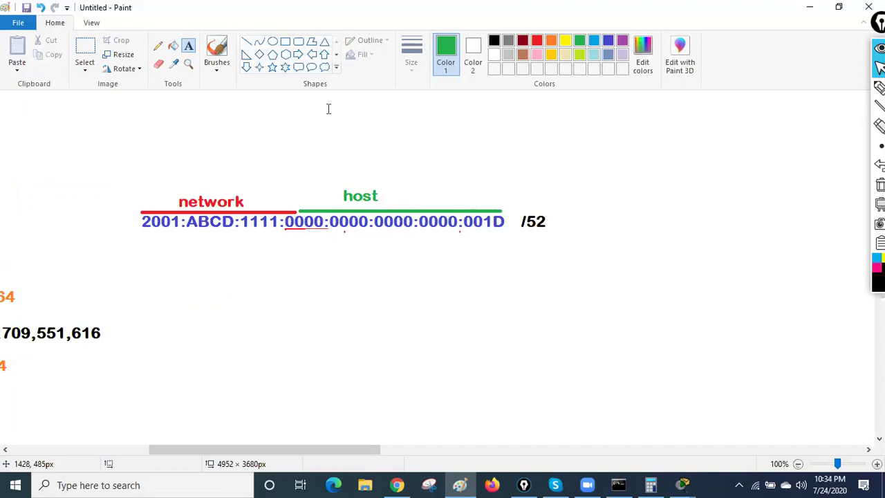
# Add the green labels pc1 after the /52 prefix and pc2 - below the start of the address
pyautogui.click(568, 212)
pyautogui.write('pc1')
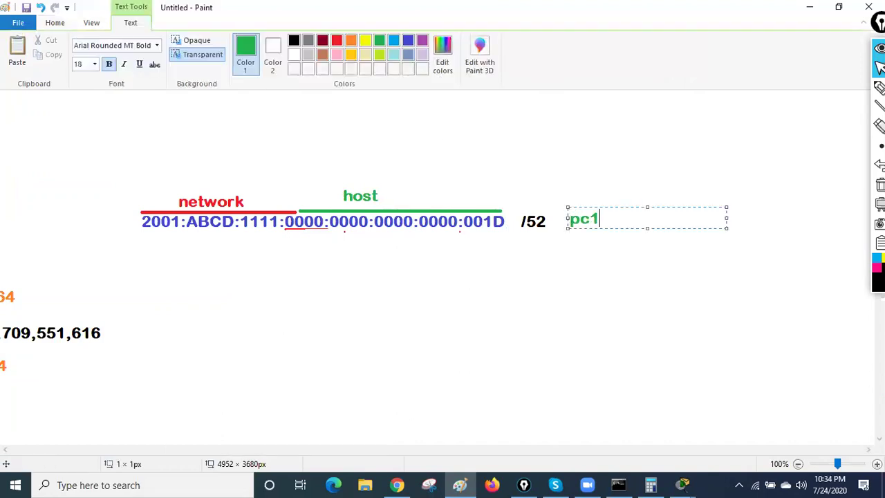
pyautogui.click(565, 288)
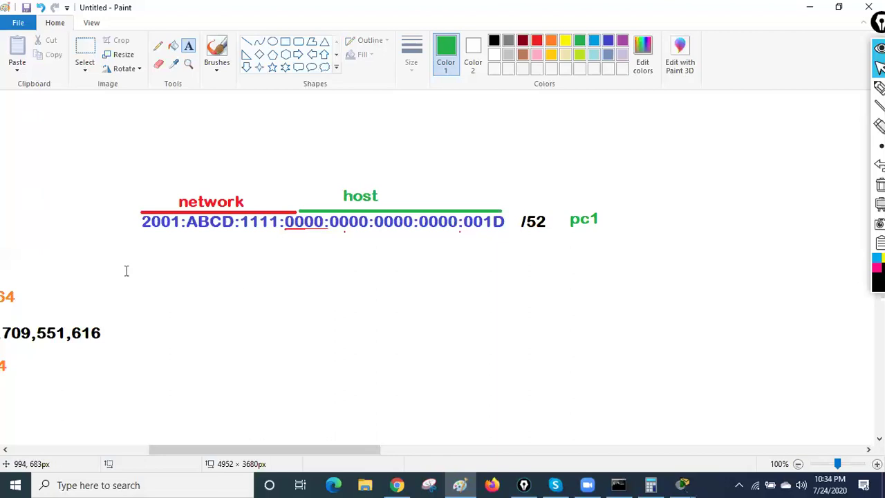
pyautogui.click(79, 261)
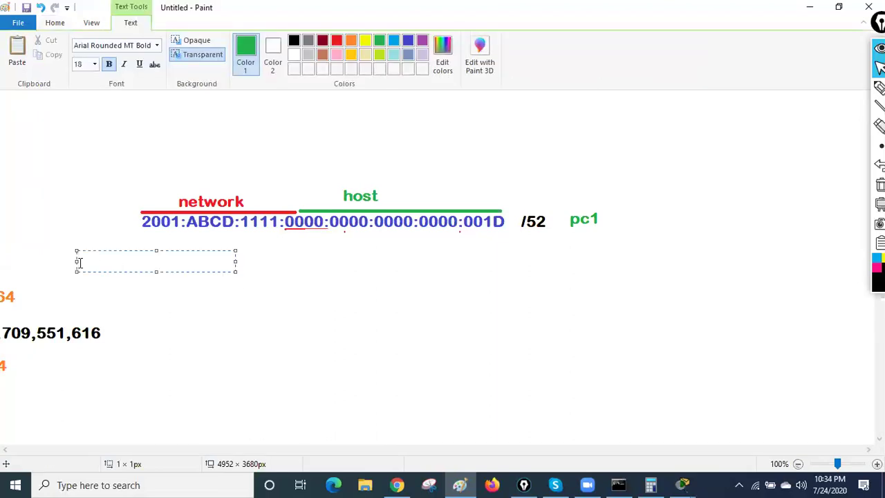
pyautogui.write('pc2 -')
pyautogui.click(133, 274)
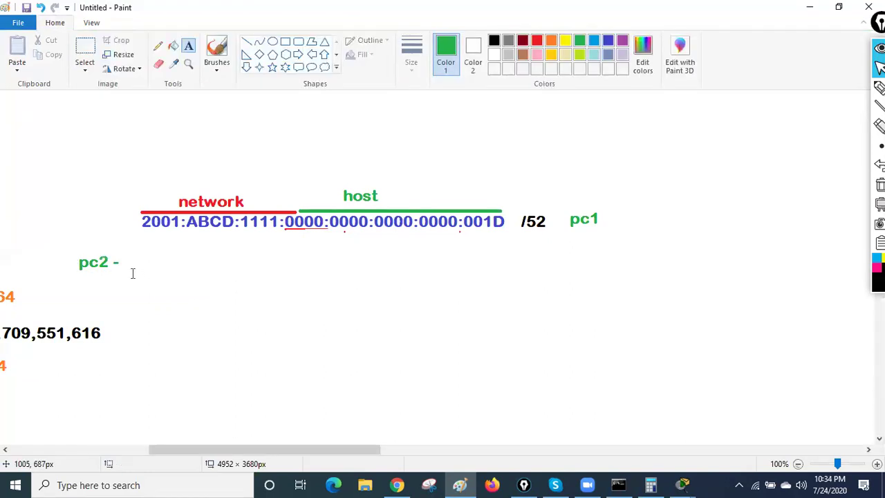
# Move the whole /52 diagram with its pc1 and pc2 labels up and farther away from the older notes
pyautogui.click(81, 52)
pyautogui.moveTo(52, 173)
pyautogui.mouseDown()
pyautogui.moveTo(438, 286)
pyautogui.moveTo(648, 284)
pyautogui.moveTo(647, 292)
pyautogui.mouseUp()
pyautogui.moveTo(425, 246)
pyautogui.mouseDown()
pyautogui.moveTo(569, 234)
pyautogui.moveTo(590, 203)
pyautogui.moveTo(584, 198)
pyautogui.mouseUp()
pyautogui.click(476, 350)
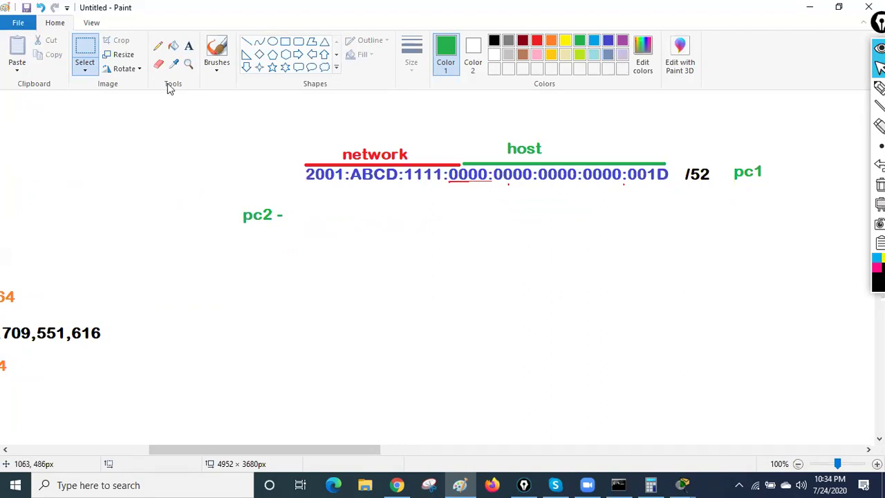
# Start the pc2 address beside its label with the green text 2001:ABCD:1111:0102: in a text box widened for a full address
pyautogui.click(188, 45)
pyautogui.click(298, 211)
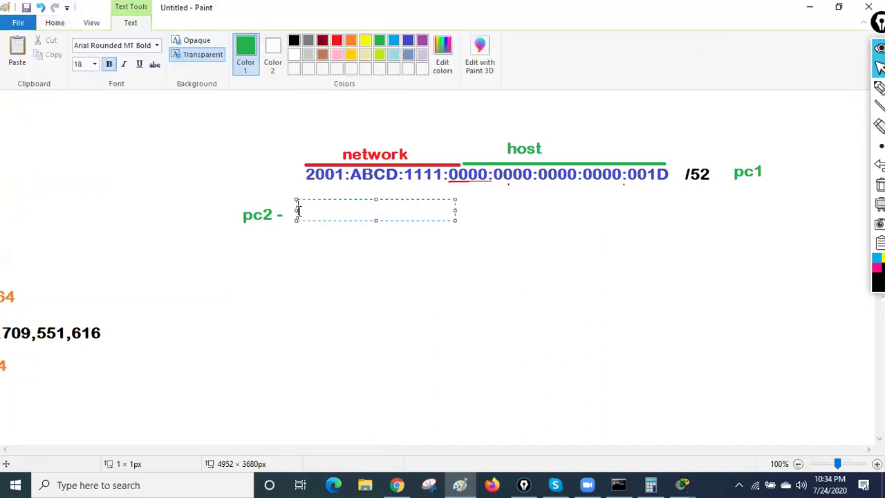
pyautogui.write('2001:ABCD:1111:')
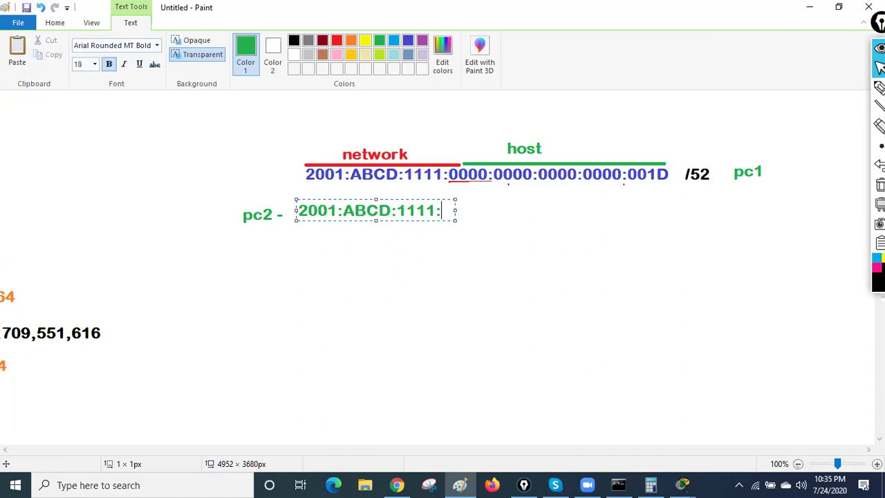
pyautogui.write('0')
pyautogui.moveTo(456, 222); pyautogui.dragTo(789, 247)
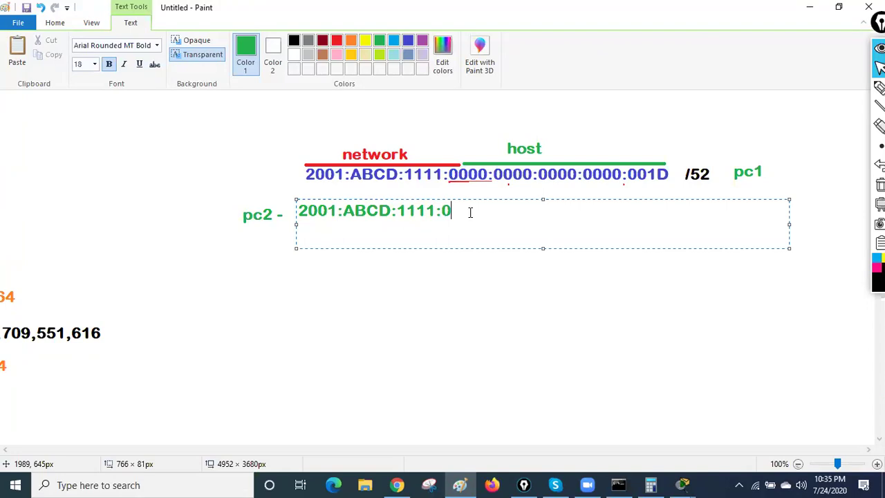
pyautogui.write('102:')
# Colour the network part 2001:ABCD:1111:0 of the pc2 address red
pyautogui.moveTo(451, 210); pyautogui.dragTo(296, 200)
pyautogui.click(336, 40)
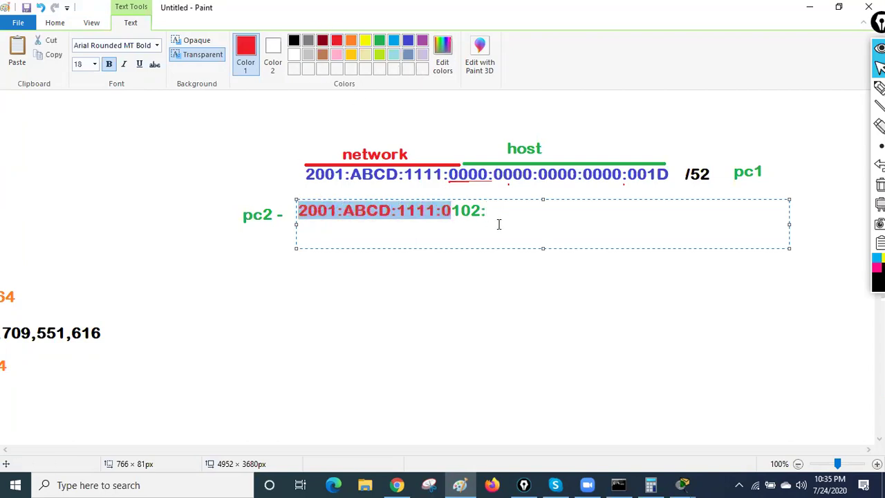
pyautogui.click(490, 215)
# Handwrite the IPv4 example 192.168.1.5 for PC1 with the screen annotation pen in the blank area beside the /52 diagram
pyautogui.click(878, 87)
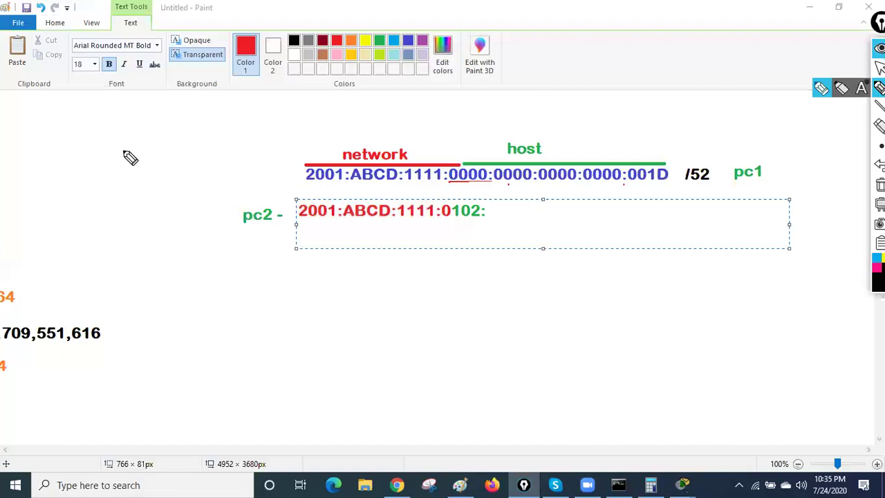
pyautogui.moveTo(26, 119); pyautogui.dragTo(26, 159)
pyautogui.moveTo(57, 123); pyautogui.dragTo(48, 157)
pyautogui.moveTo(61, 126); pyautogui.dragTo(77, 156)
pyautogui.click(85, 143)
pyautogui.moveTo(96, 121); pyautogui.dragTo(93, 154)
pyautogui.moveTo(121, 119)
pyautogui.mouseDown()
pyautogui.moveTo(109, 144)
pyautogui.moveTo(114, 137)
pyautogui.mouseUp()
pyautogui.moveTo(147, 122)
pyautogui.mouseDown()
pyautogui.moveTo(150, 145)
pyautogui.moveTo(152, 122)
pyautogui.moveTo(157, 136)
pyautogui.moveTo(169, 120)
pyautogui.moveTo(160, 128)
pyautogui.moveTo(182, 131)
pyautogui.moveTo(209, 116)
pyautogui.mouseUp()
pyautogui.click(179, 129)
pyautogui.moveTo(219, 127)
pyautogui.mouseDown()
pyautogui.moveTo(259, 138)
pyautogui.moveTo(270, 124)
pyautogui.mouseUp()
pyautogui.moveTo(294, 115)
pyautogui.mouseDown()
pyautogui.moveTo(312, 132)
pyautogui.moveTo(358, 119)
pyautogui.mouseUp()
# Handwrite a second IPv4 example, 192.168.1.10 for PC2, below the first one
pyautogui.moveTo(36, 183); pyautogui.dragTo(31, 219)
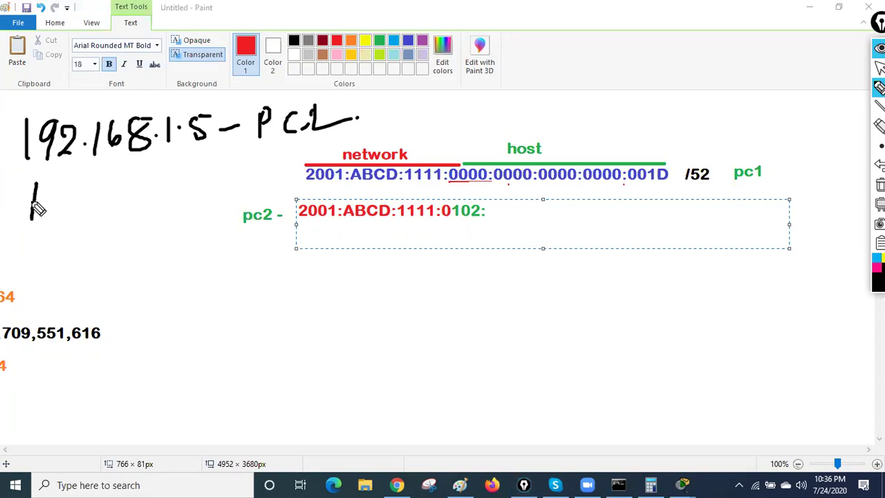
pyautogui.moveTo(59, 191)
pyautogui.mouseDown()
pyautogui.moveTo(46, 220)
pyautogui.moveTo(80, 219)
pyautogui.mouseUp()
pyautogui.click(88, 206)
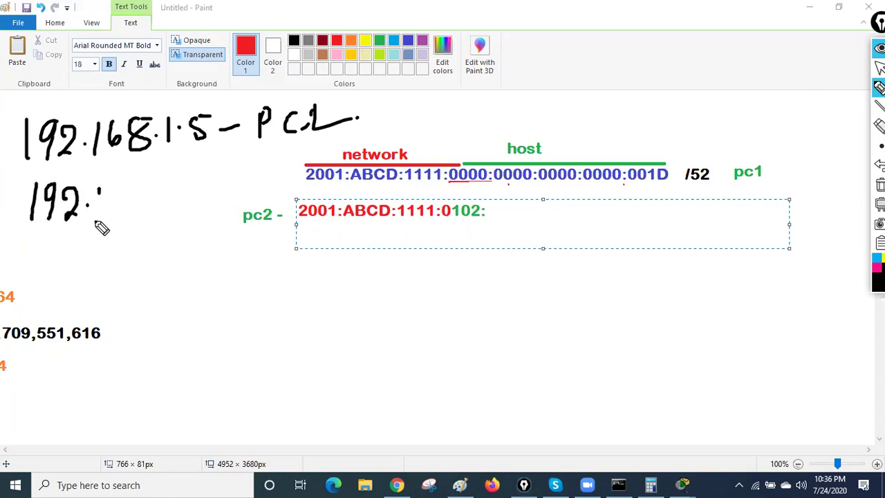
pyautogui.moveTo(102, 186); pyautogui.dragTo(101, 222)
pyautogui.moveTo(116, 185); pyautogui.dragTo(112, 221)
pyautogui.moveTo(138, 194); pyautogui.dragTo(160, 219)
pyautogui.moveTo(200, 190); pyautogui.dragTo(225, 192)
pyautogui.moveTo(235, 207)
pyautogui.mouseDown()
pyautogui.moveTo(237, 192)
pyautogui.moveTo(293, 188)
pyautogui.mouseUp()
# Replace the final 10 with 6 in the handwritten PC2 address and clear all screen annotations
pyautogui.click(879, 68)
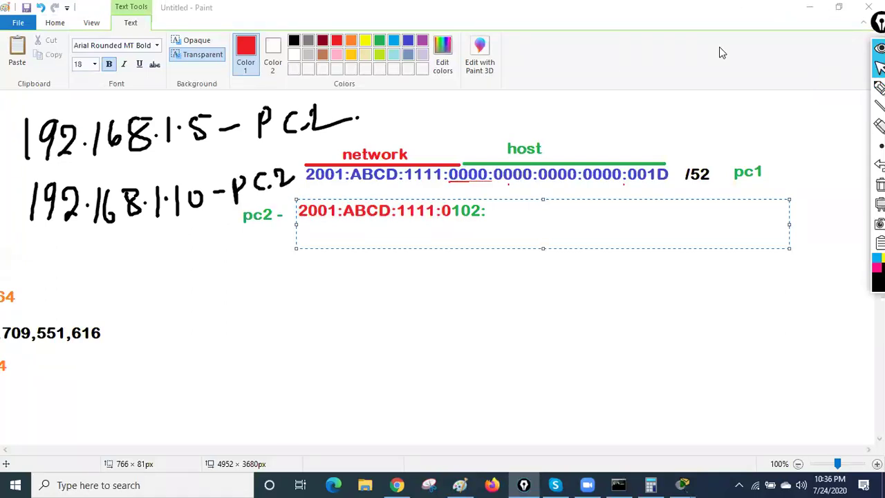
pyautogui.click(879, 126)
pyautogui.moveTo(187, 205)
pyautogui.mouseDown()
pyautogui.moveTo(176, 204)
pyautogui.moveTo(200, 212)
pyautogui.moveTo(187, 201)
pyautogui.mouseUp()
pyautogui.click(879, 88)
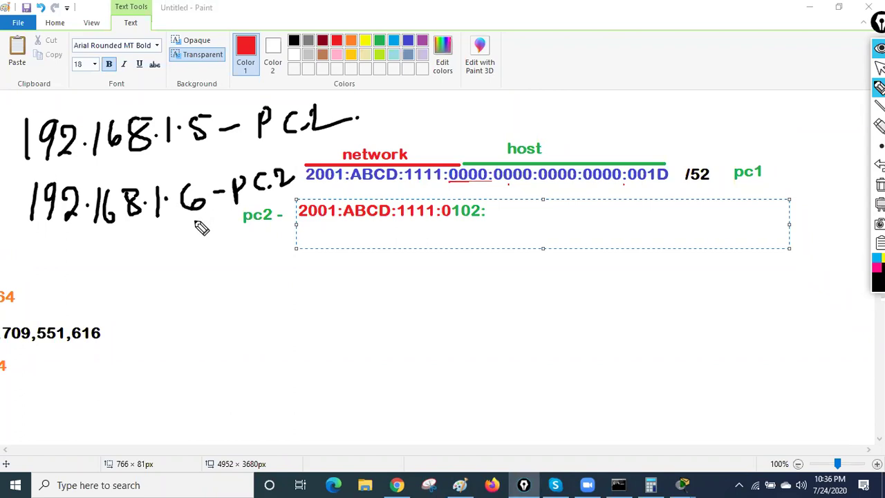
pyautogui.click(879, 68)
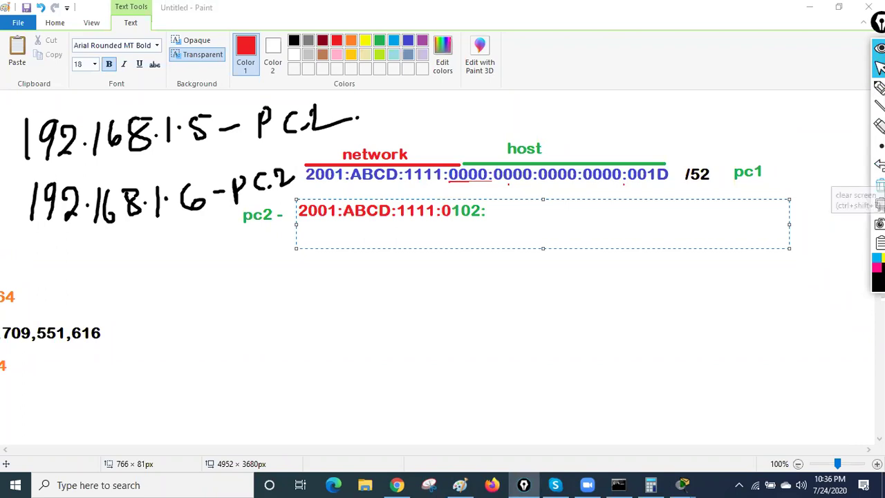
pyautogui.click(879, 185)
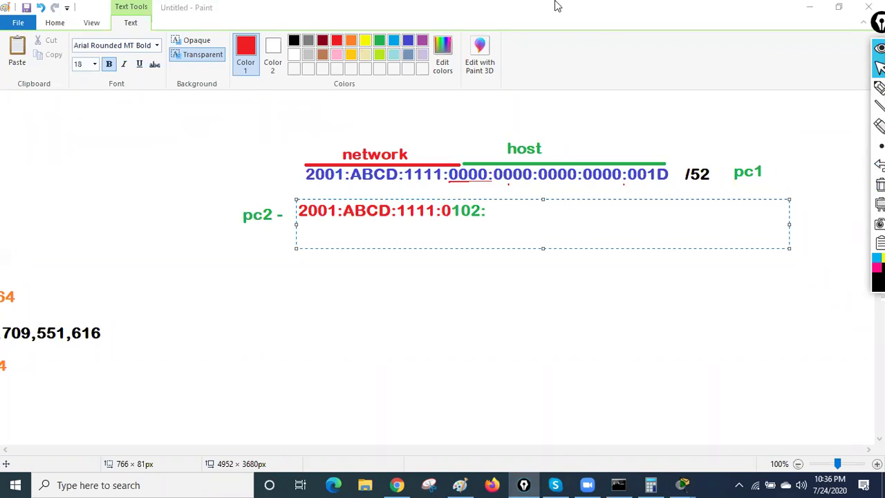
# Complete the pc2 address in green with the remaining groups 0000:0000:0000:001E
pyautogui.click(497, 210)
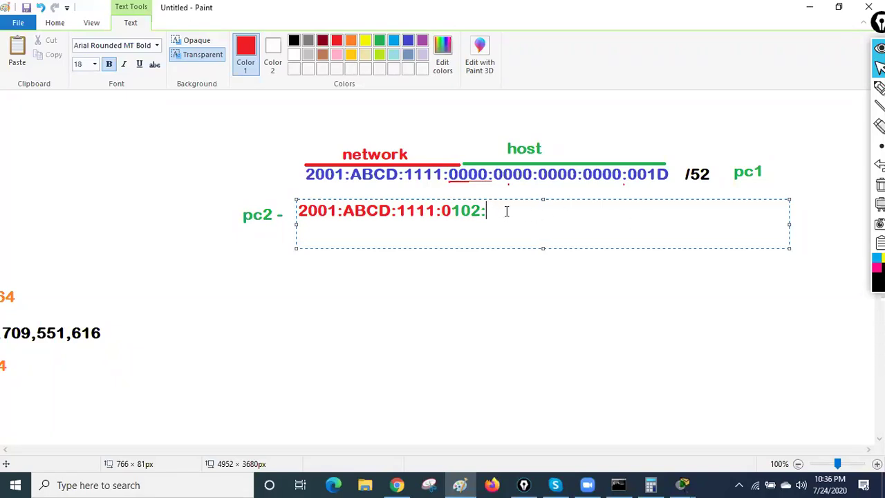
pyautogui.write('0000:0000')
pyautogui.press('BackSpace')
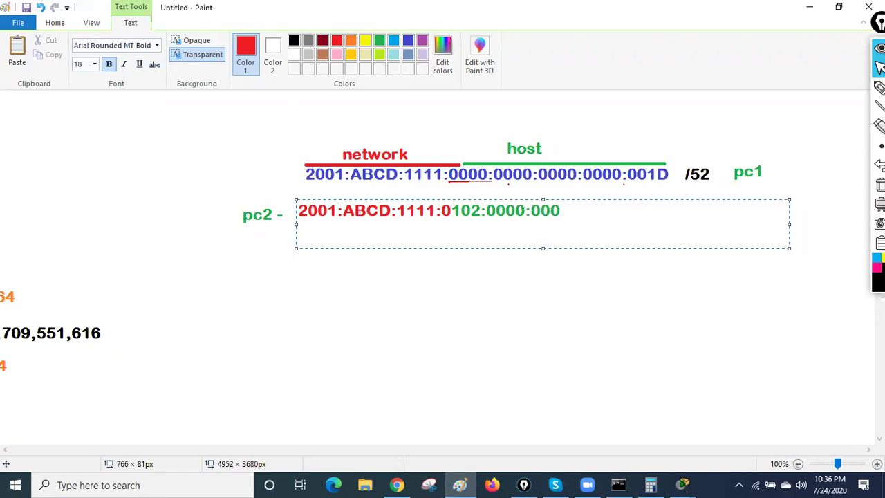
pyautogui.write('0:')
pyautogui.write('0000')
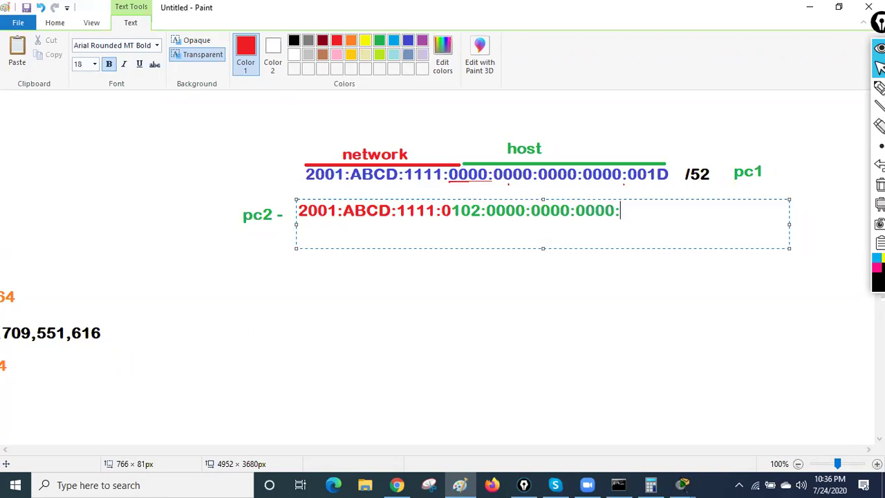
pyautogui.write(':001e')
pyautogui.press('BackSpace')
pyautogui.write('E')
# Switch to Packet Tracer's PC1 IP settings by way of the topology and move that window down, clear of the Paint diagram
pyautogui.moveTo(682, 484)
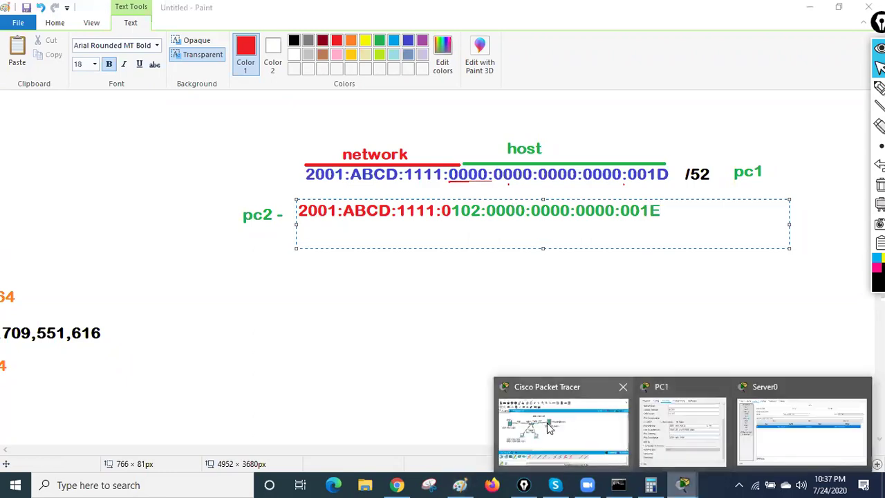
pyautogui.click(691, 434)
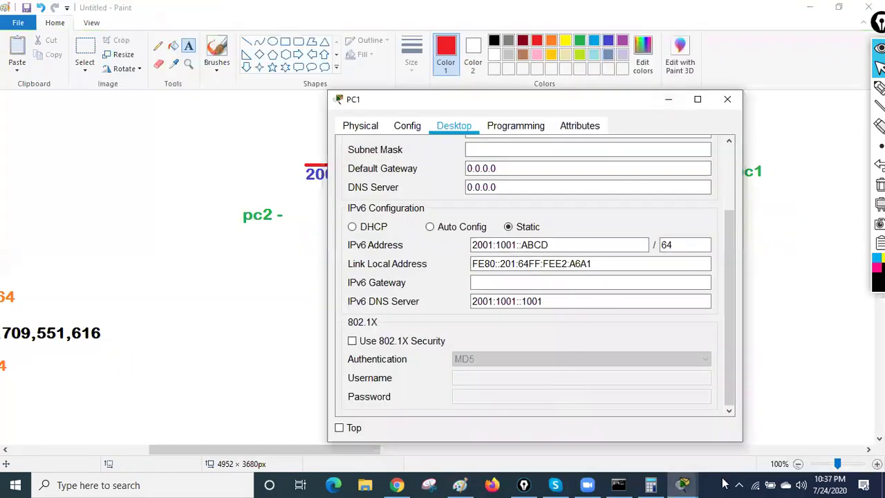
pyautogui.moveTo(682, 484)
pyautogui.click(583, 428)
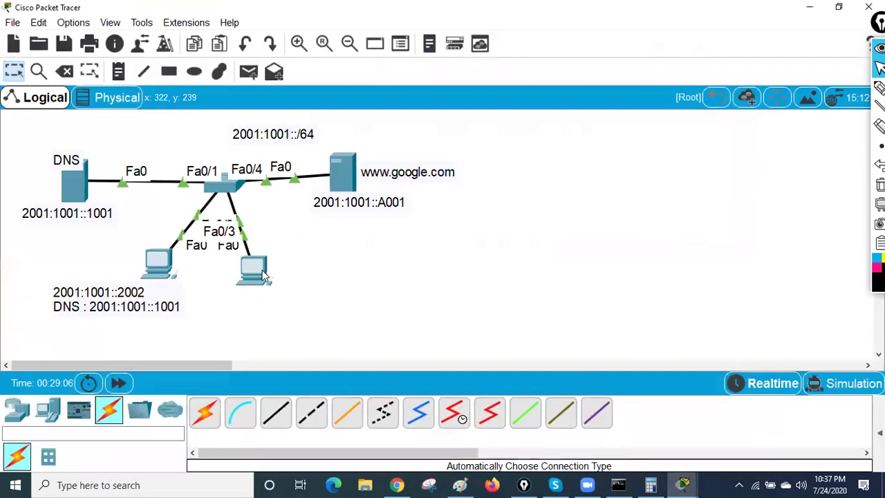
pyautogui.click(263, 275)
pyautogui.click(807, 10)
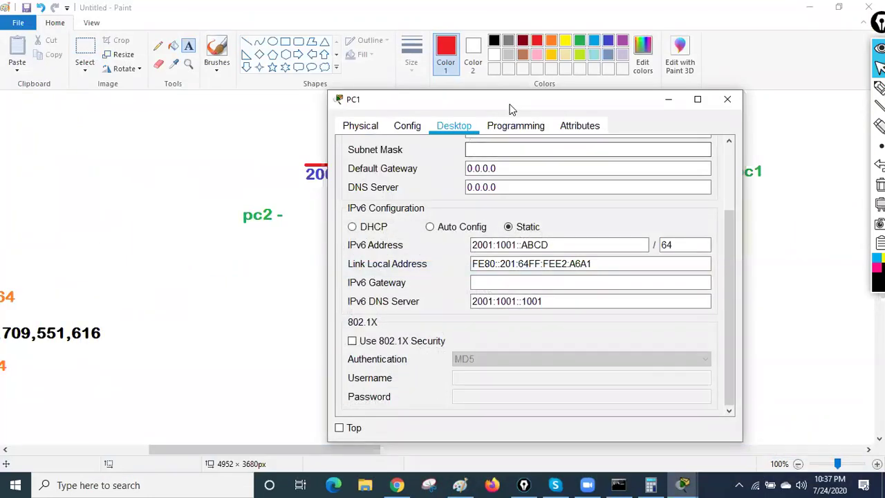
pyautogui.moveTo(510, 109); pyautogui.dragTo(455, 476)
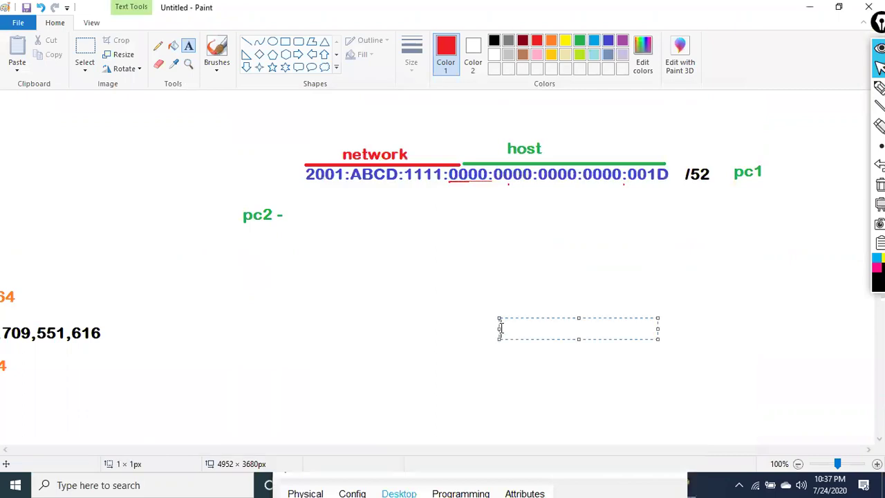
# Undo the last move of the /52 diagram and reposition it with its pc1 and pc2 labels higher and farther from the older notes
pyautogui.scroll(-5, 387, 326)
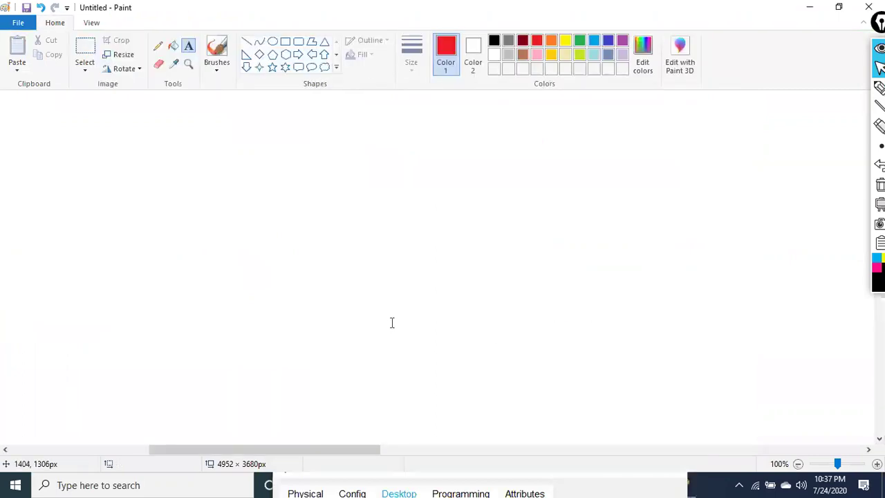
pyautogui.scroll(5, 391, 323)
pyautogui.hotkey('ctrl', 'z')
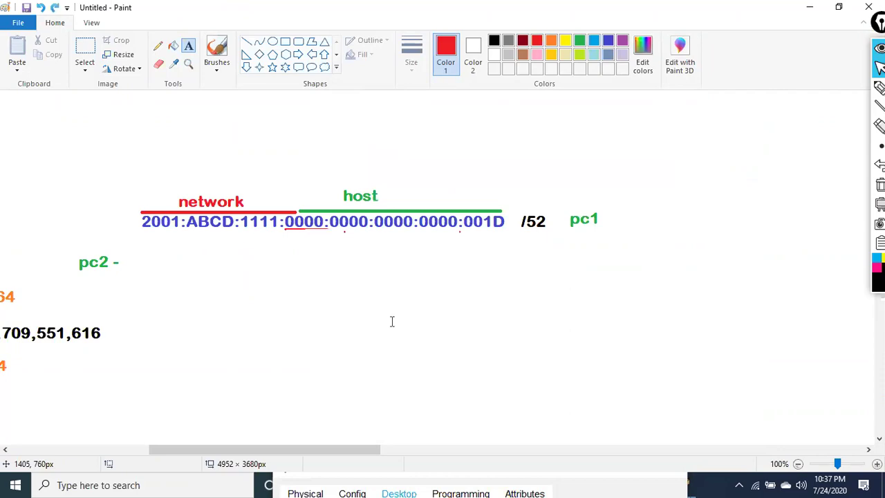
pyautogui.click(85, 52)
pyautogui.moveTo(52, 157); pyautogui.dragTo(717, 292)
pyautogui.moveTo(398, 275); pyautogui.dragTo(588, 214)
pyautogui.click(594, 417)
# Place the PC1 window below the address diagram and try entering 2001:ABCD:1111:000 as the start of its IPv6 address
pyautogui.click(579, 481)
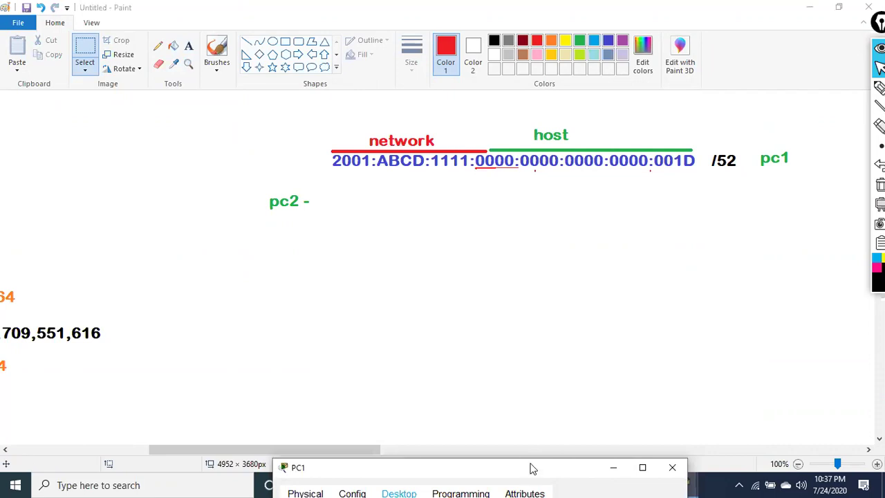
pyautogui.moveTo(532, 468); pyautogui.dragTo(325, 248)
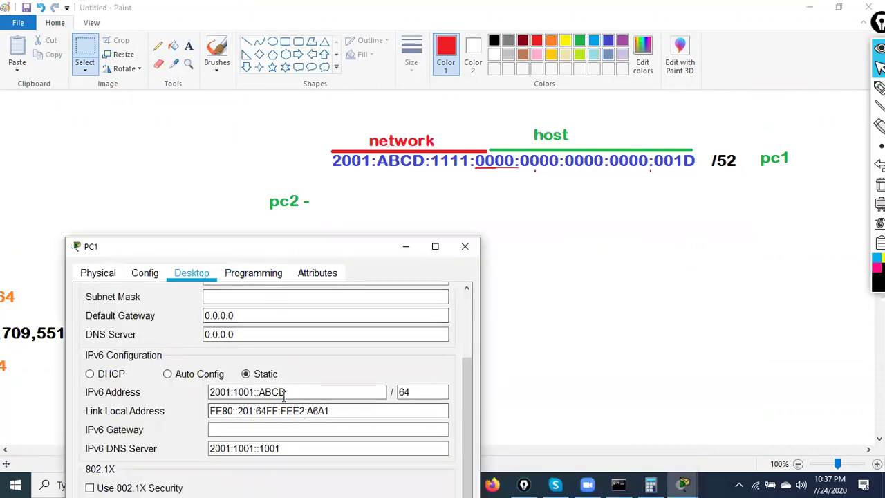
pyautogui.moveTo(297, 392); pyautogui.dragTo(176, 384)
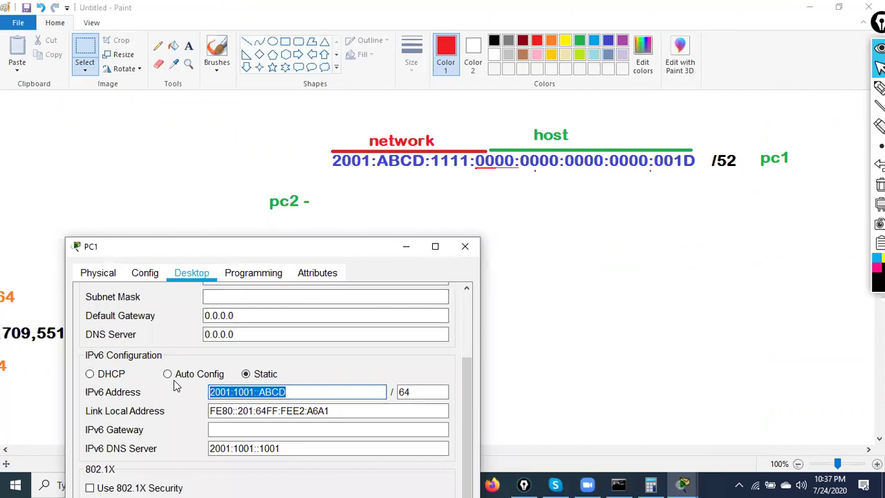
pyautogui.write('2001:ABCD:1111:')
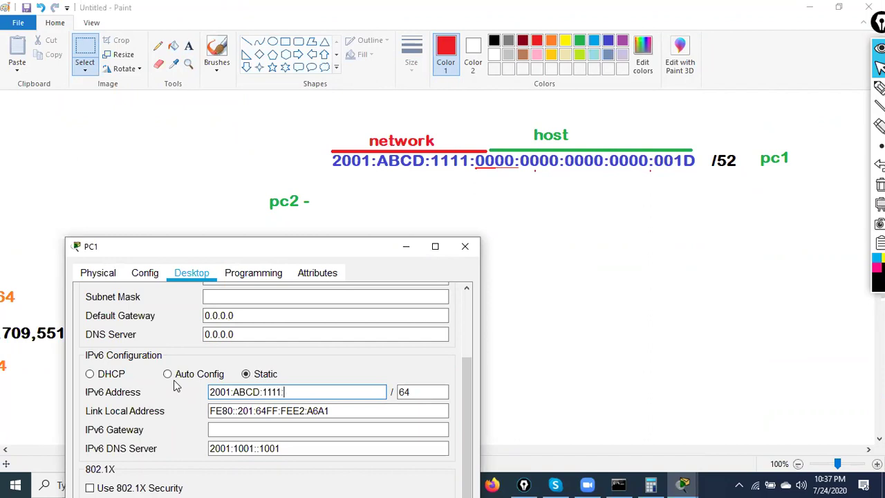
pyautogui.write('0')
pyautogui.write('00')
# Dismiss the invalid address error and launch Notepad through the Windows Run dialog
pyautogui.press('super+r')
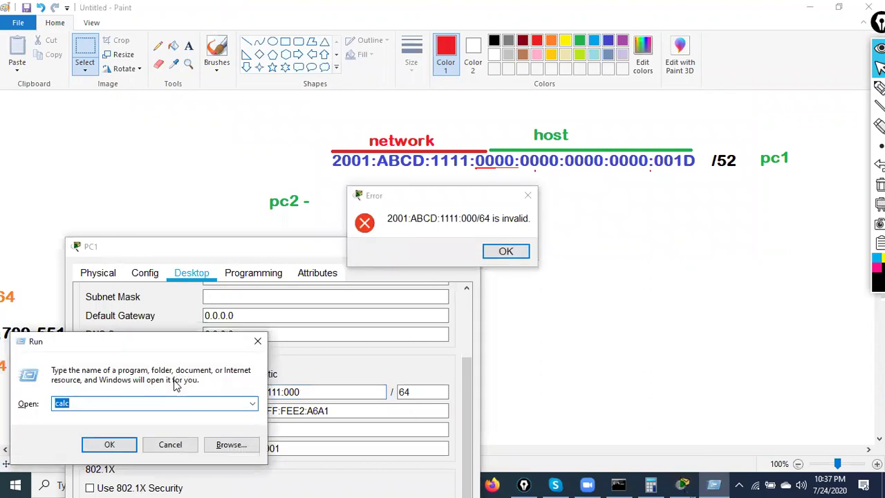
pyautogui.click(505, 250)
pyautogui.click(89, 399)
pyautogui.press('BackSpace')
pyautogui.press('BackSpace')
pyautogui.press('BackSpace')
pyautogui.press('BackSpace')
pyautogui.write('NOTEPAD')
pyautogui.press('Return')
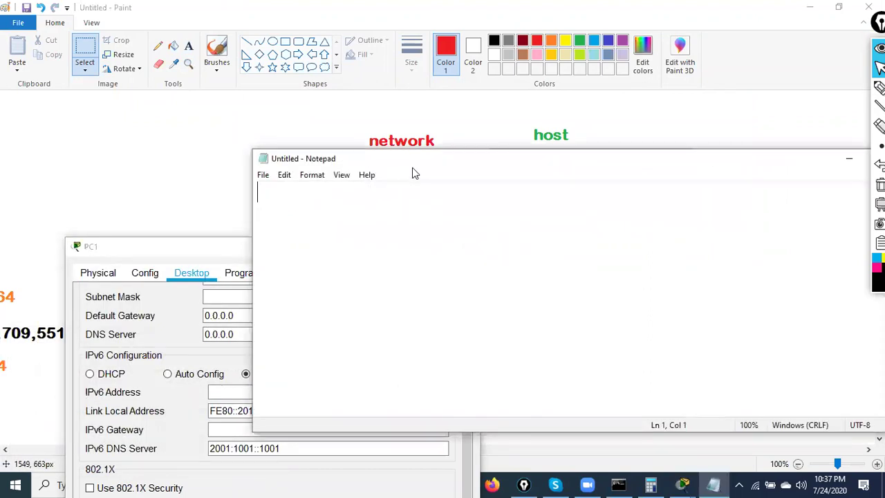
# Write the full pc1 address 2001:ABCD:1111:0000:0000:0000:0000:001D in the empty Notepad document
pyautogui.write('2')
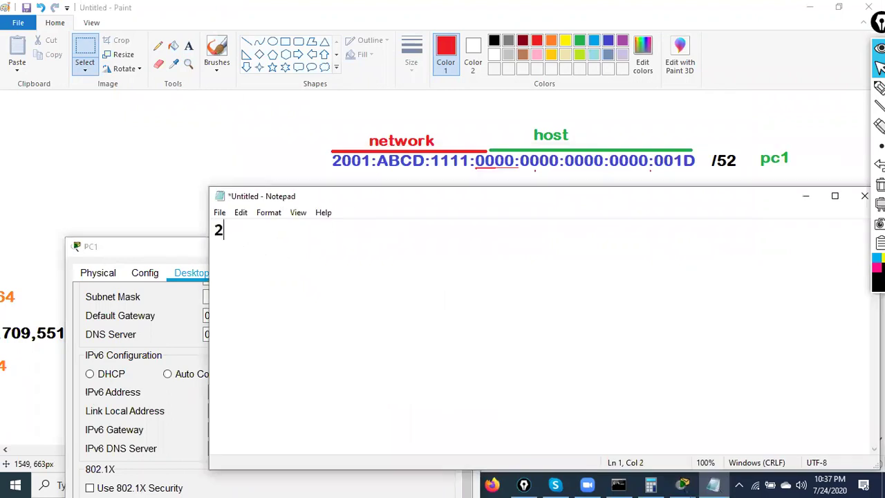
pyautogui.write('001:ABCD:1')
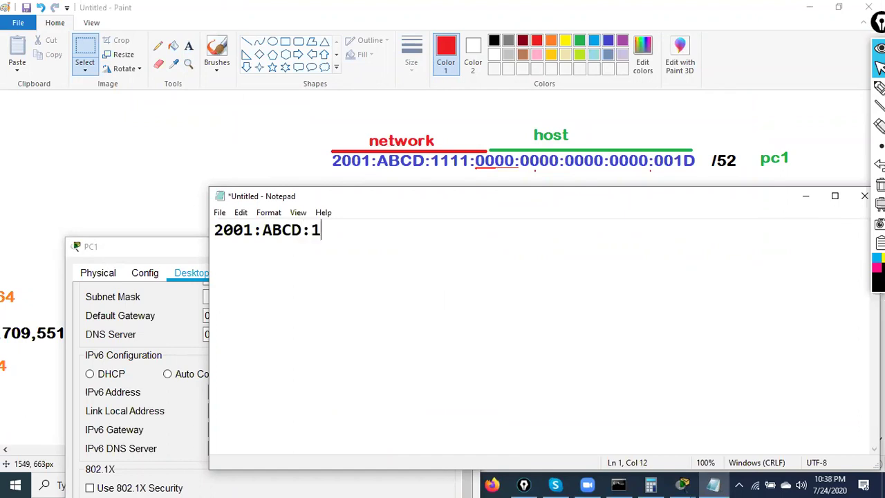
pyautogui.write('111"')
pyautogui.write(':0000')
pyautogui.write(':000')
pyautogui.write('0')
pyautogui.write(':0000')
pyautogui.write(':0000')
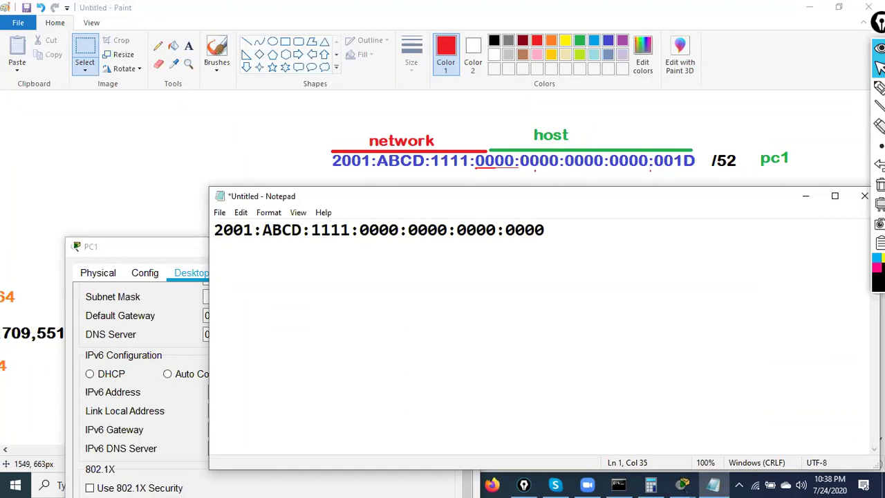
pyautogui.write(':001D')
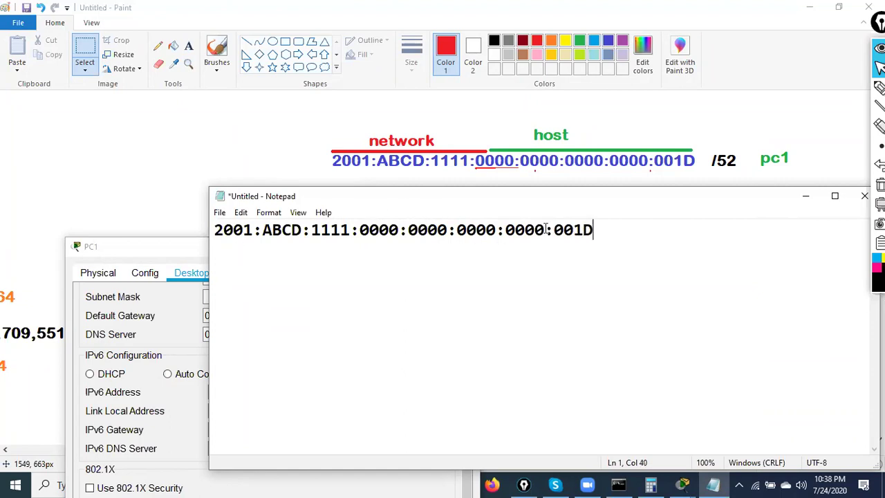
# Copy the Notepad address into PC1's IPv6 Address with prefix length 64, and maximize the PC1 window
pyautogui.moveTo(602, 234); pyautogui.dragTo(178, 220)
pyautogui.hotkey('ctrl', 'c')
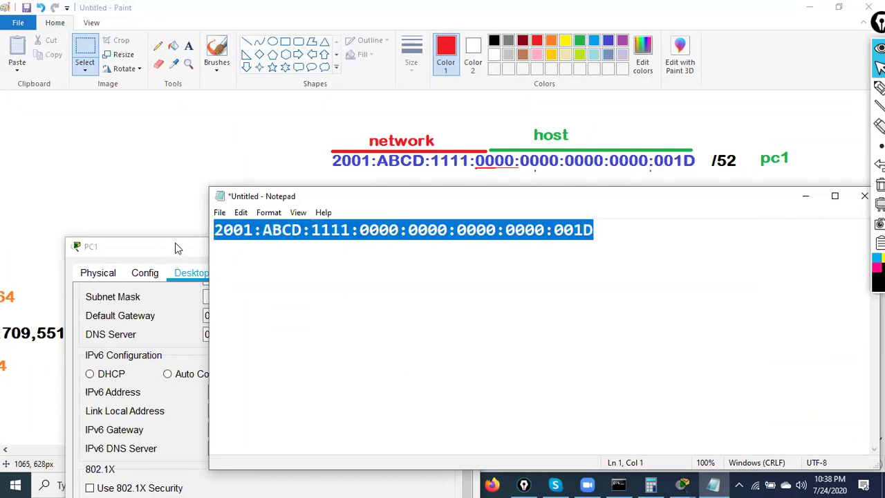
pyautogui.click(163, 355)
pyautogui.click(302, 392)
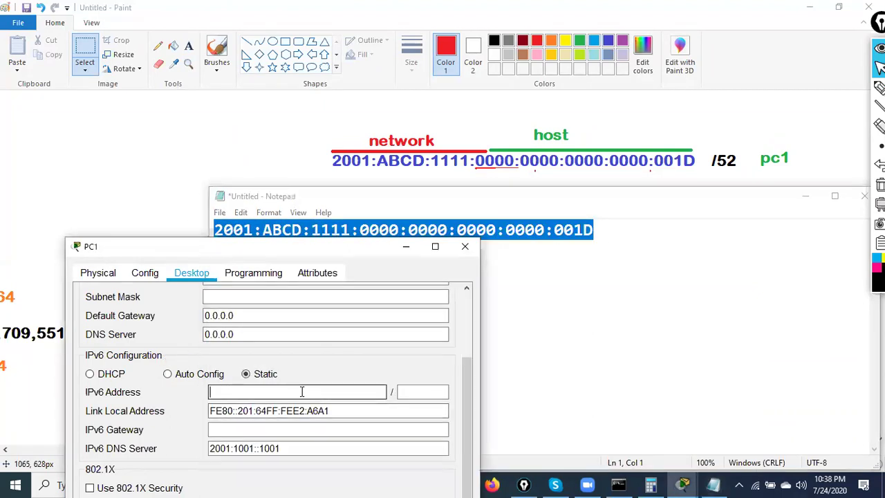
pyautogui.hotkey('ctrl', 'v')
pyautogui.click(403, 392)
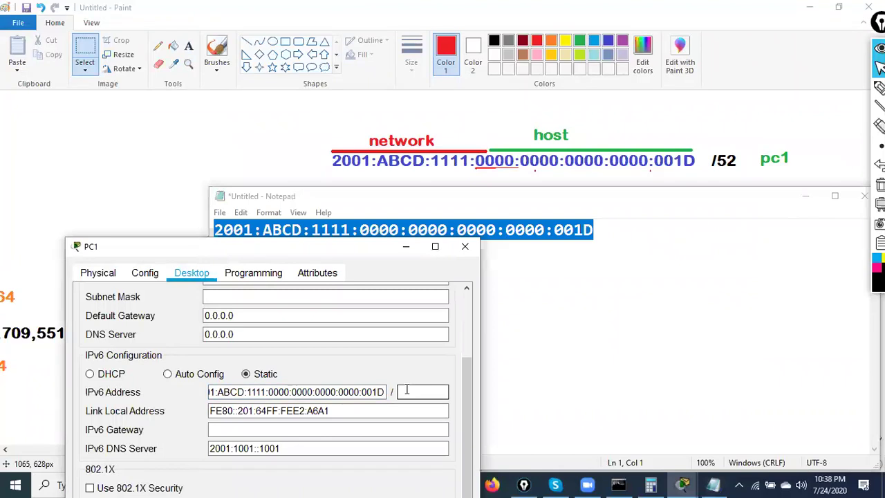
pyautogui.write('64')
pyautogui.click(338, 444)
pyautogui.click(435, 246)
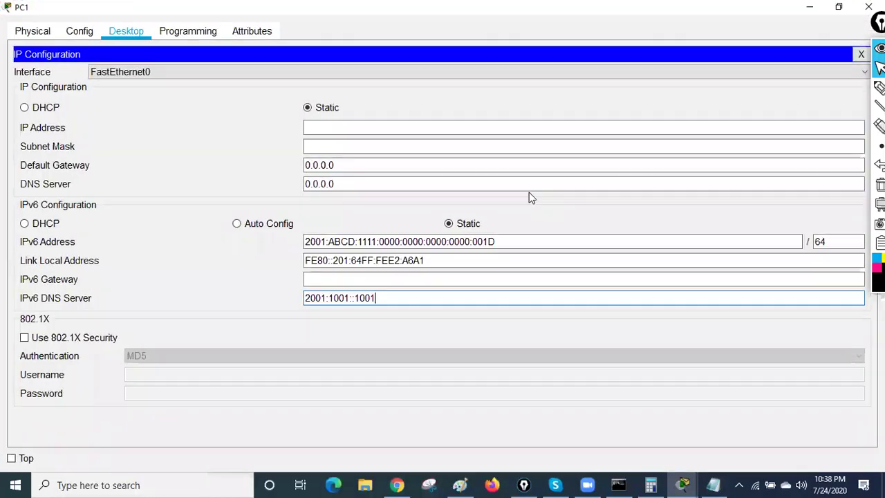
# Run IPCONFIG in PC1's Command Prompt and examine the link-local IPv6 address
pyautogui.click(861, 54)
pyautogui.click(604, 80)
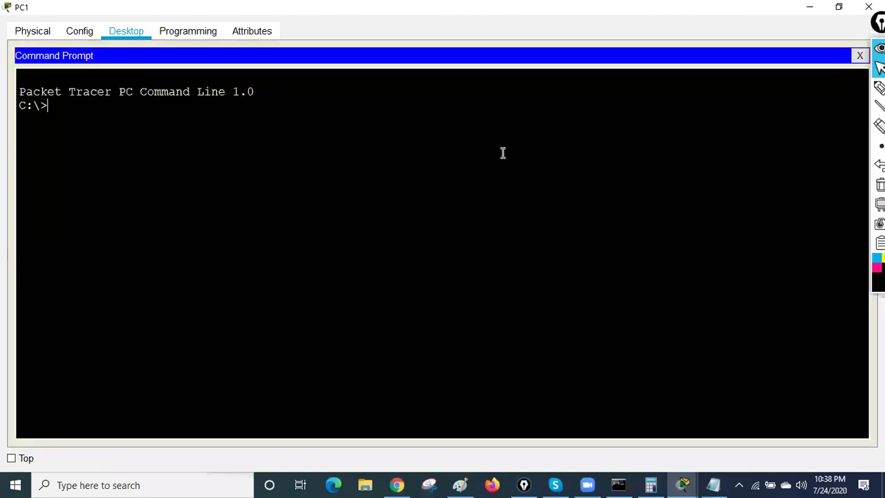
pyautogui.write('IPCONFIG')
pyautogui.press('Return')
pyautogui.moveTo(277, 160); pyautogui.dragTo(472, 160)
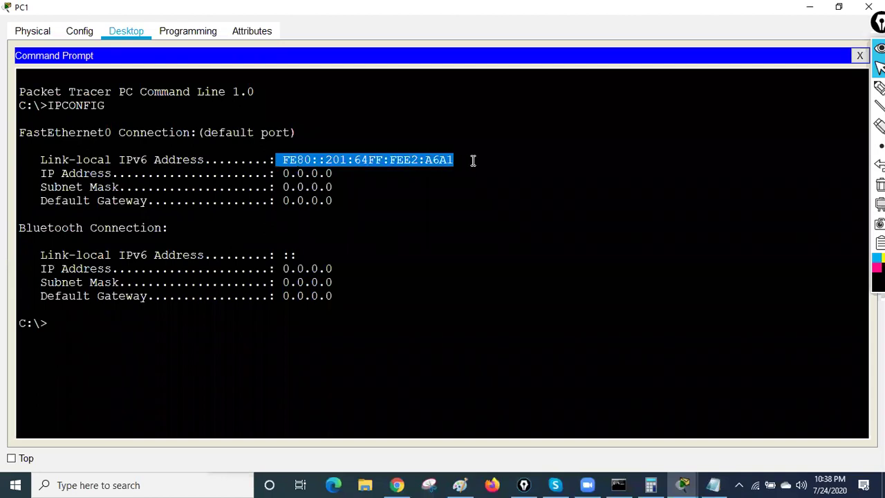
pyautogui.click(424, 273)
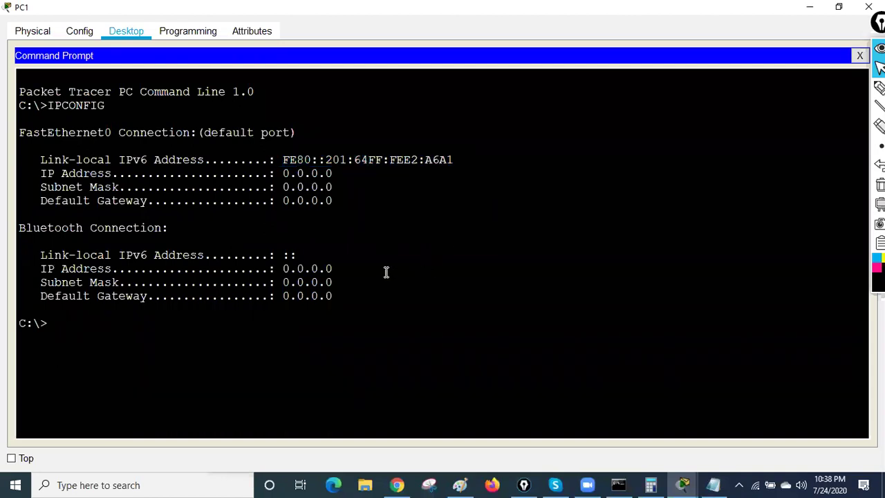
# Copy the shortened address 2001:ABCD:1111::1D from PC1's IP Configuration onto a new Notepad line below the full address
pyautogui.click(858, 56)
pyautogui.click(122, 100)
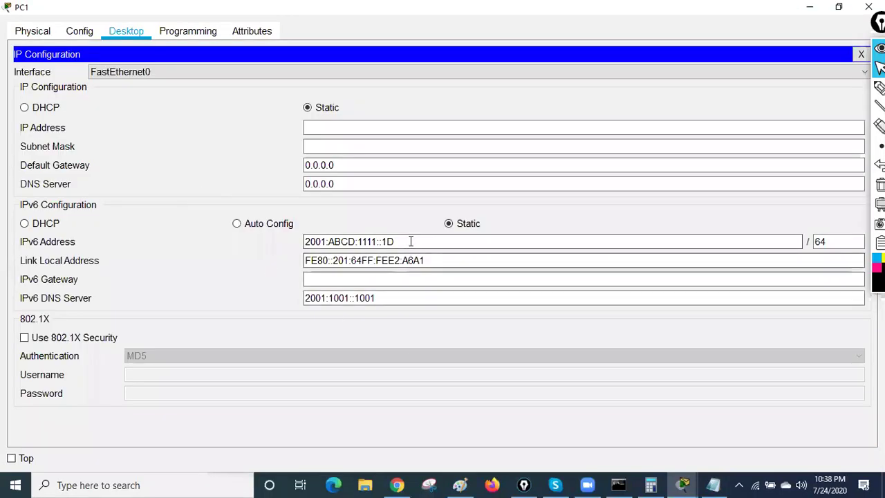
pyautogui.moveTo(411, 241); pyautogui.dragTo(248, 247)
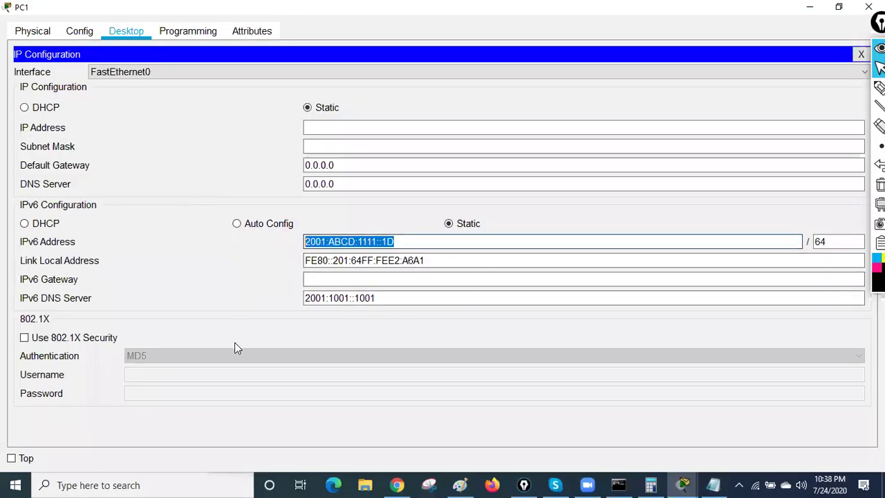
pyautogui.click(319, 355)
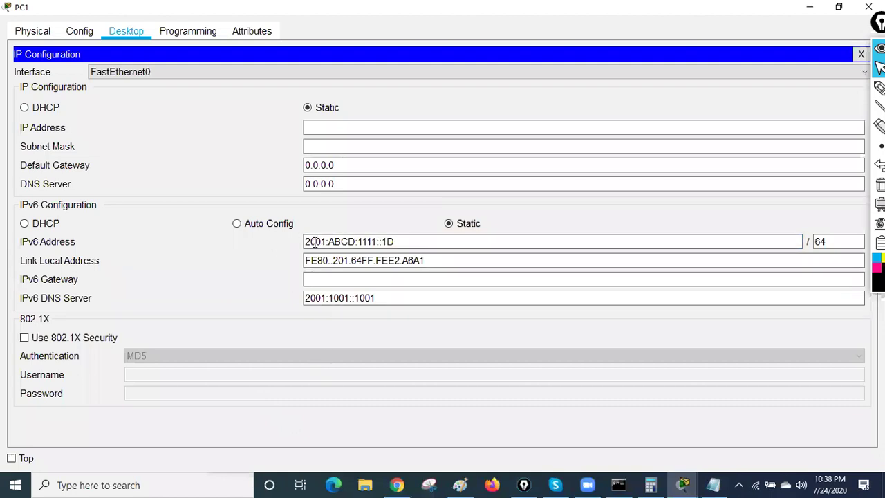
pyautogui.moveTo(411, 241); pyautogui.dragTo(305, 238)
pyautogui.rightClick(338, 248)
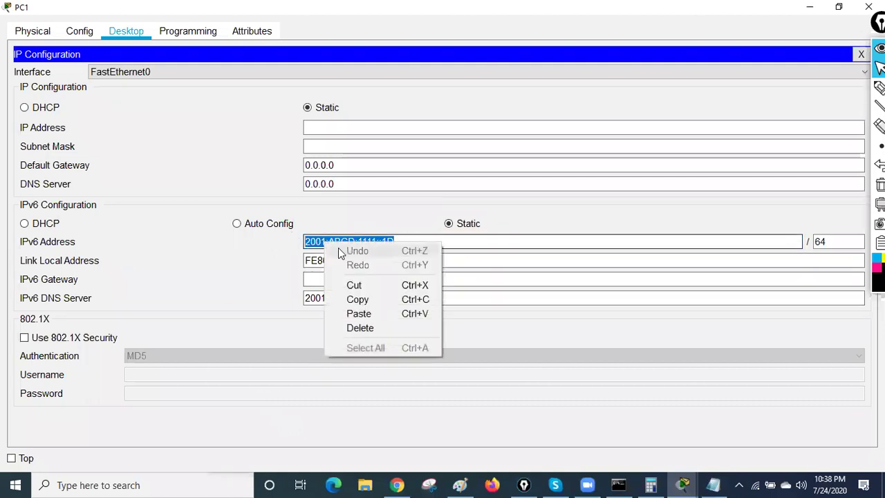
pyautogui.click(355, 298)
pyautogui.hotkey('alt', 'Tab')
pyautogui.click(232, 256)
pyautogui.click(629, 228)
pyautogui.press('Return')
pyautogui.write('2001:ABCD:1111::1D')
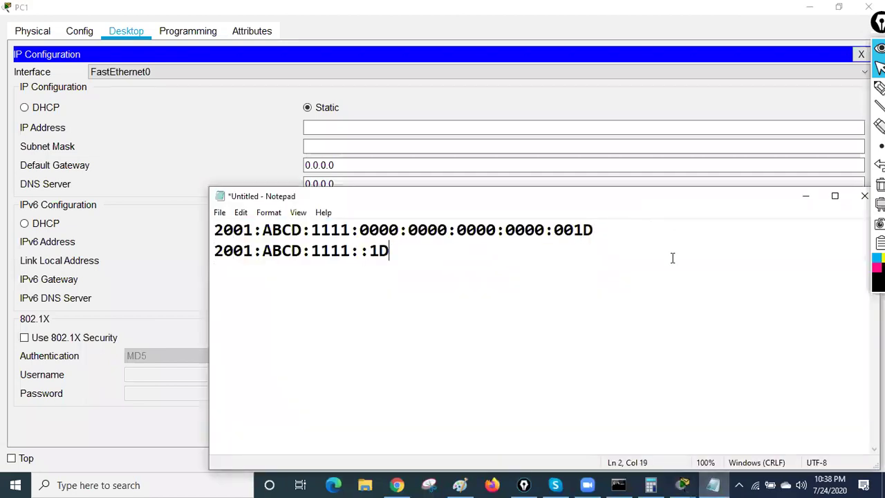
# Set the short address apart with a blank line in Notepad, compare it with the full address, and delete it
pyautogui.click(217, 253)
pyautogui.press('Return')
pyautogui.moveTo(214, 273); pyautogui.dragTo(432, 266)
pyautogui.click(452, 293)
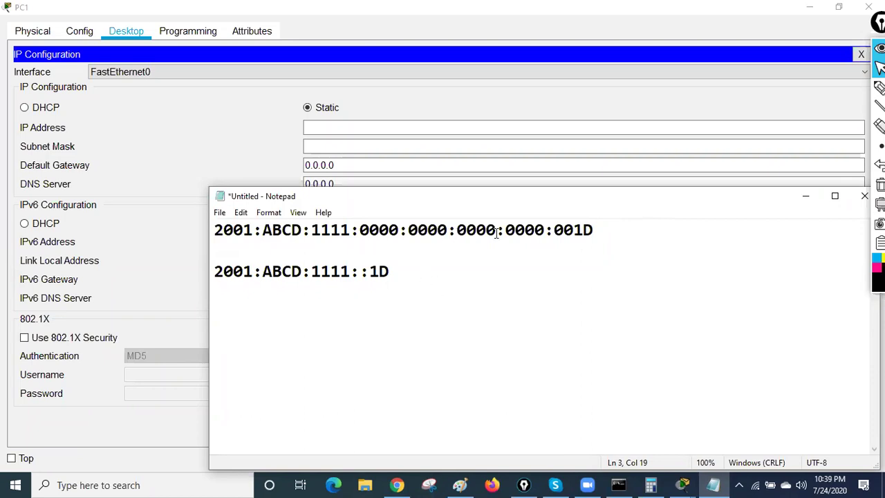
pyautogui.moveTo(419, 272); pyautogui.dragTo(186, 269)
pyautogui.press('BackSpace')
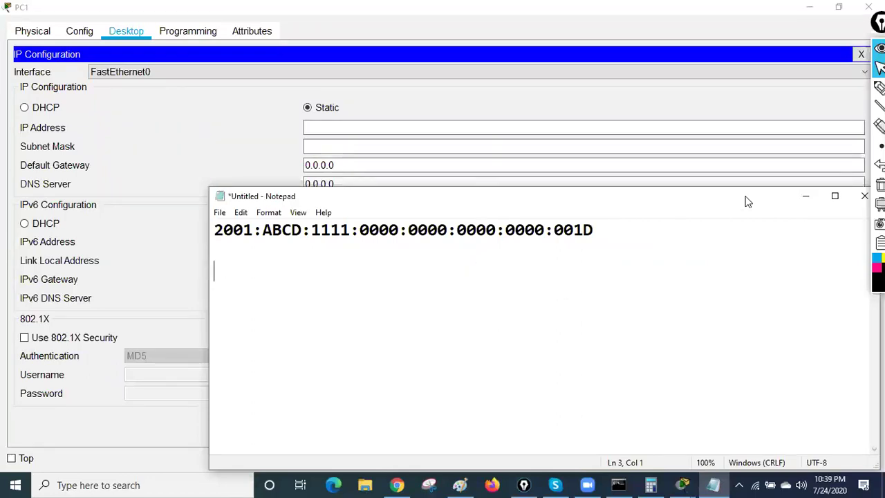
# Minimize Notepad and set PC1's IPv6 prefix length to 52
pyautogui.click(805, 196)
pyautogui.press('Tab')
pyautogui.write('52')
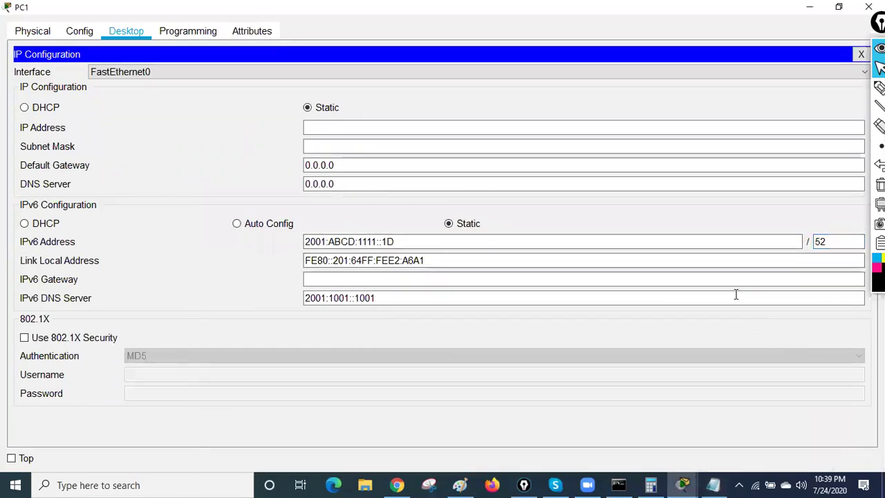
# Leave PC1's IP Configuration and rerun IPCONFIG in its Command Prompt
pyautogui.click(860, 54)
pyautogui.click(450, 108)
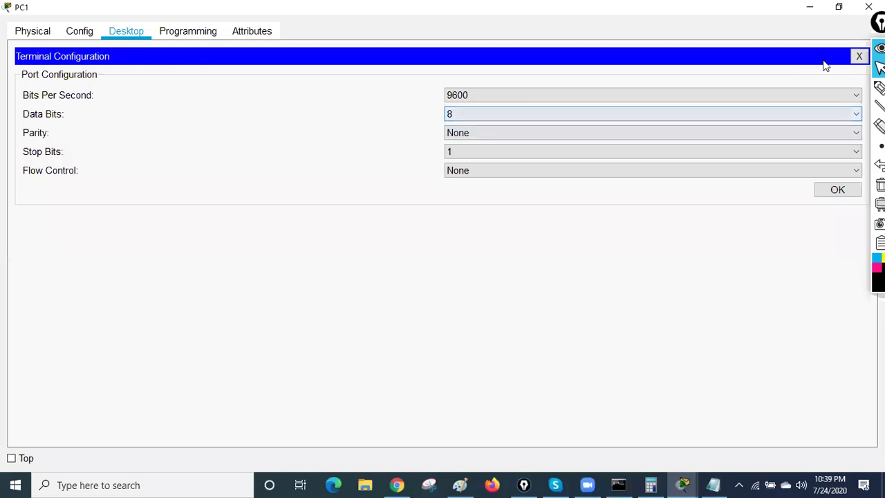
pyautogui.click(857, 55)
pyautogui.click(575, 96)
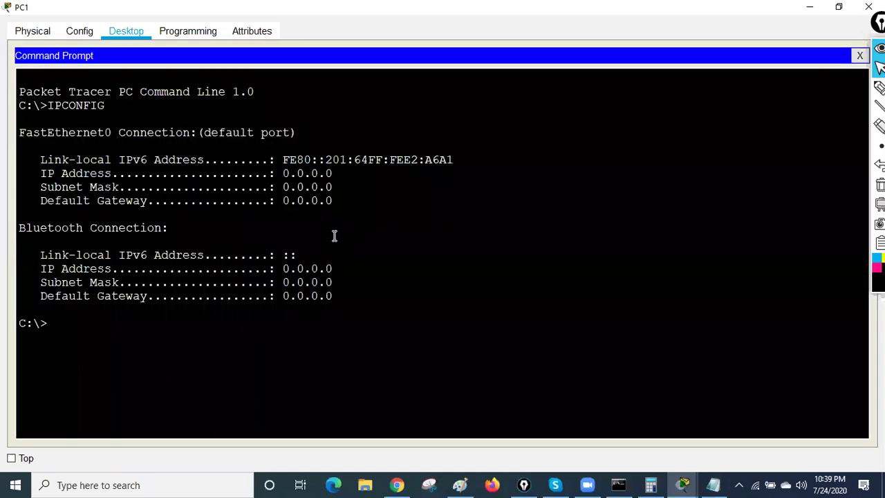
pyautogui.press('Up')
pyautogui.press('Return')
pyautogui.press('Return')
pyautogui.press('Return')
# Run IPCONFIG /ALL on PC1 and read its complete output
pyautogui.press('Up')
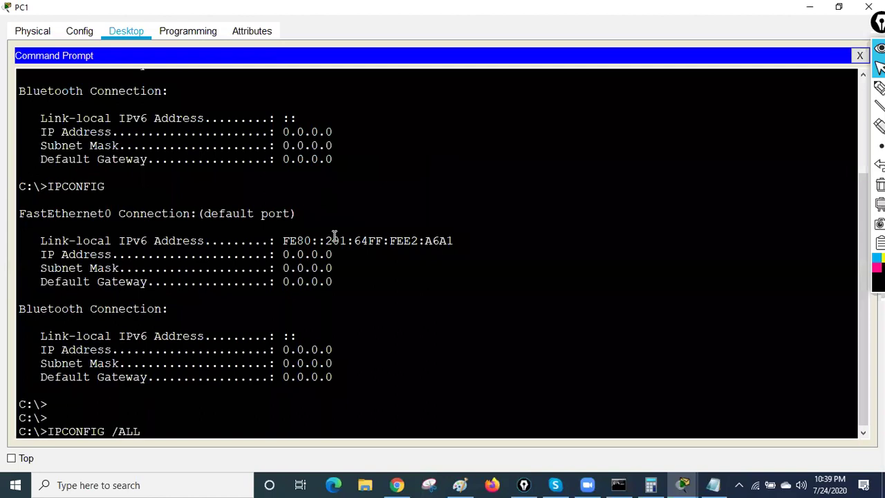
pyautogui.write('/ALL')
pyautogui.press('Return')
pyautogui.press('Return')
pyautogui.press('Return')
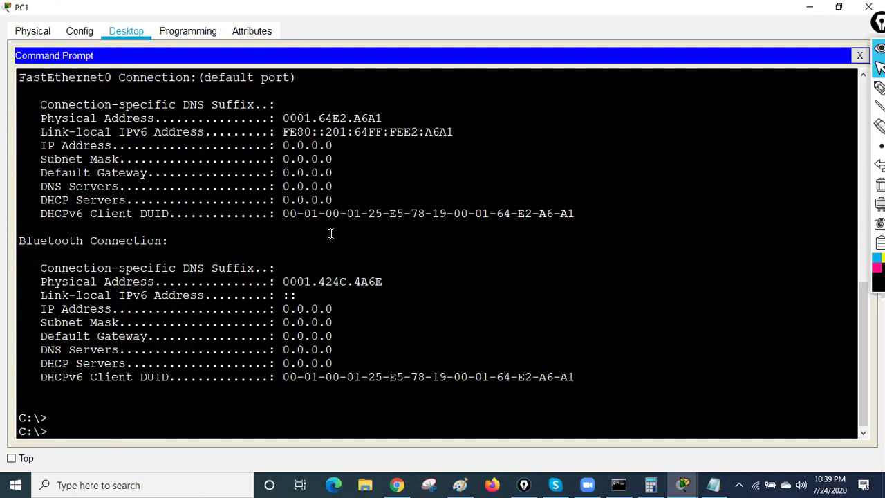
# Repeat IPCONFIG /ALL on PC1, paging through the output to look for the configured IPv6 address
pyautogui.press('Up')
pyautogui.press('Return')
pyautogui.press('Return')
pyautogui.press('Return')
pyautogui.press('Return')
pyautogui.press('Return')
pyautogui.press('Return')
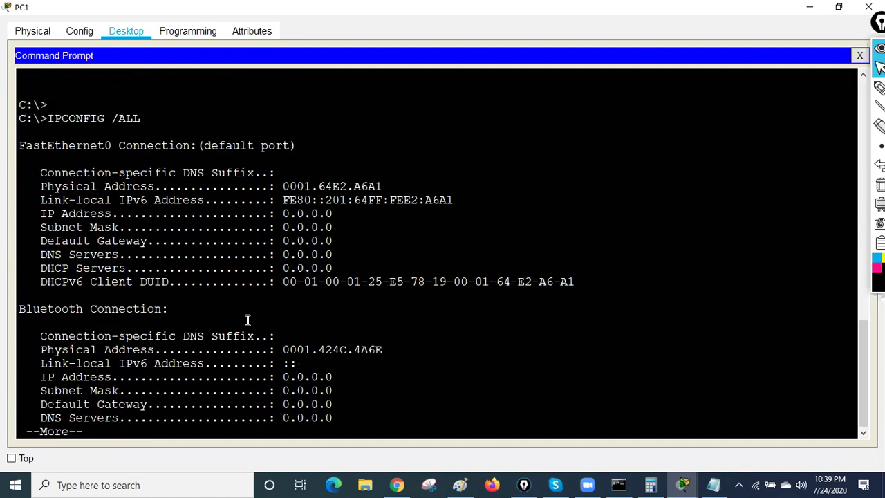
pyautogui.press('Up')
pyautogui.press('Return')
pyautogui.press('Return')
pyautogui.press('Return')
pyautogui.press('Return')
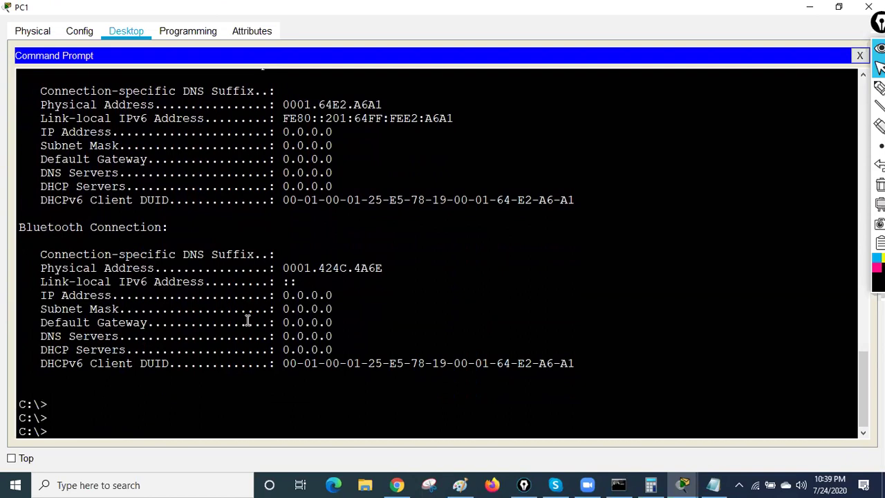
# Run ipconfig and ipv6config on PC1 to check its IPv6 address
pyautogui.write('ipconfig')
pyautogui.press('Return')
pyautogui.press('Return')
pyautogui.write('ip')
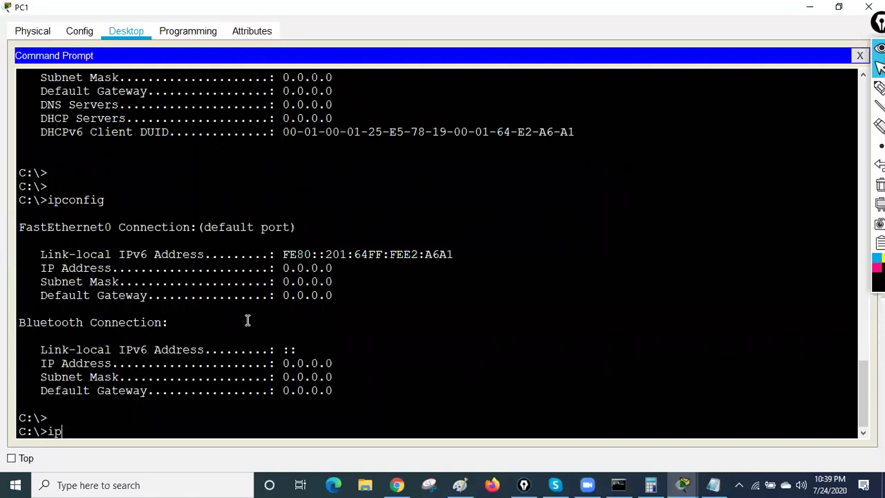
pyautogui.write('v6config')
pyautogui.press('Return')
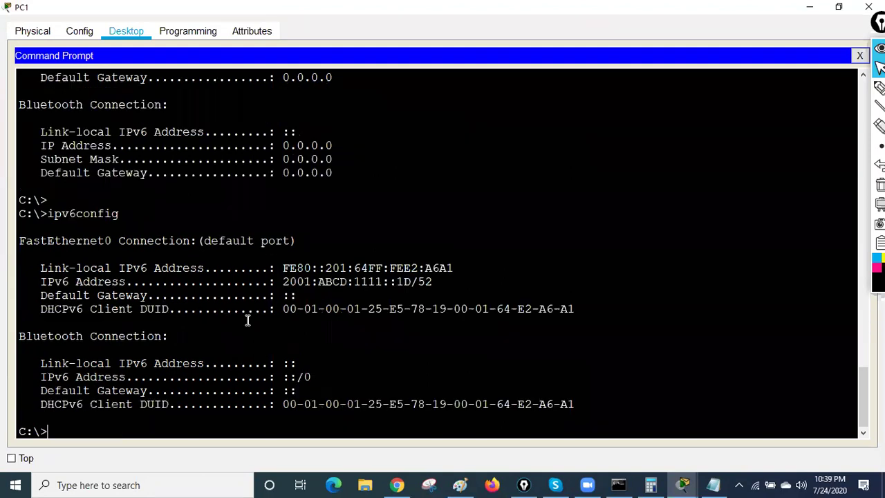
pyautogui.press('Return')
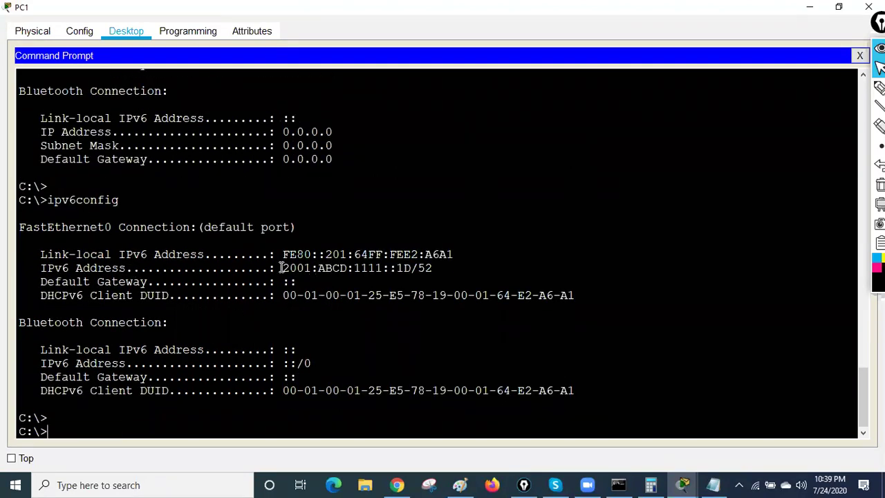
# Copy 2001:ABCD:1111::1D/52 from the ipv6config output into Notepad on the line below the full address
pyautogui.moveTo(281, 267); pyautogui.dragTo(452, 266)
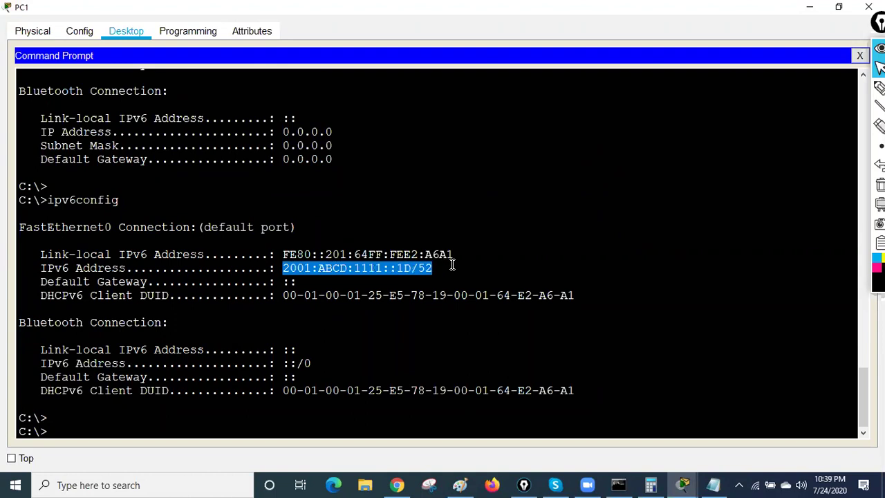
pyautogui.rightClick(360, 269)
pyautogui.click(377, 279)
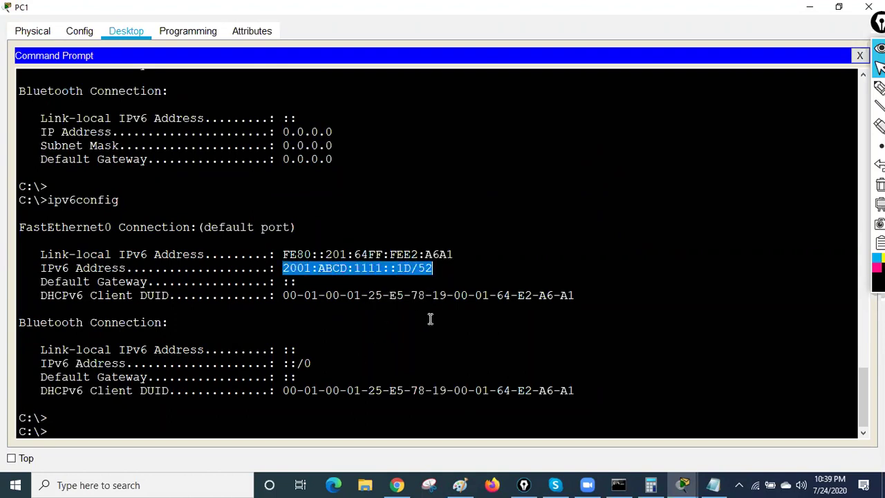
pyautogui.click(712, 484)
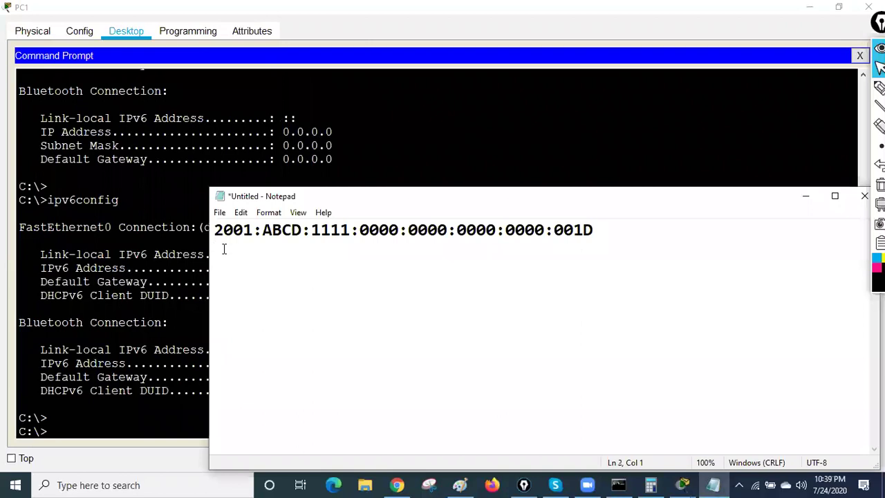
pyautogui.hotkey('ctrl', 'v')
# Add two lines containing only ! in Notepad and paste a copy of the full first-line address beneath them
pyautogui.press('Return')
pyautogui.write('!')
pyautogui.press('Return')
pyautogui.write('!')
pyautogui.moveTo(604, 228); pyautogui.dragTo(202, 225)
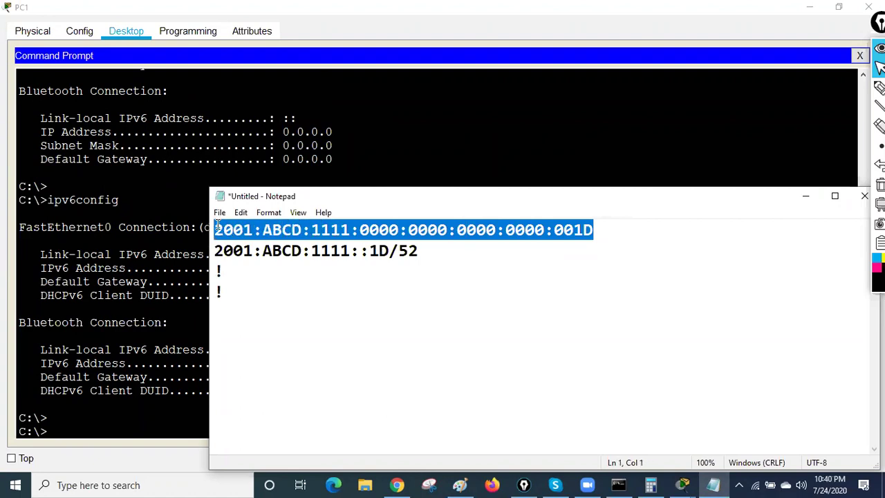
pyautogui.click(222, 319)
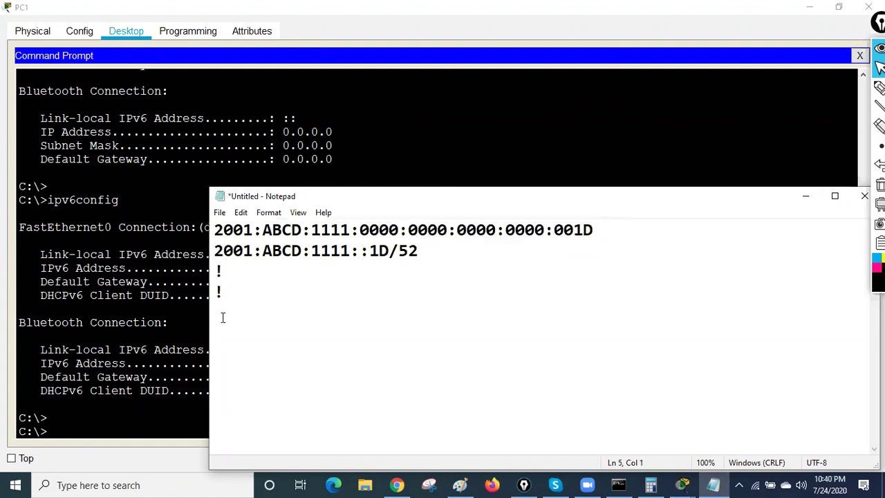
pyautogui.hotkey('ctrl', 'v')
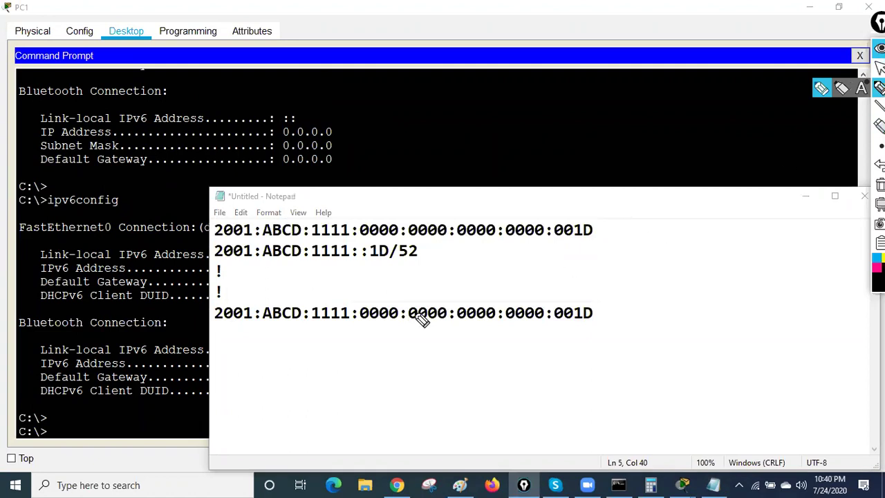
# Underline the network part 2001:ABCD:1111:0 of the lower full address in pink, clearing the black underline attempt
pyautogui.moveTo(215, 319); pyautogui.dragTo(368, 321)
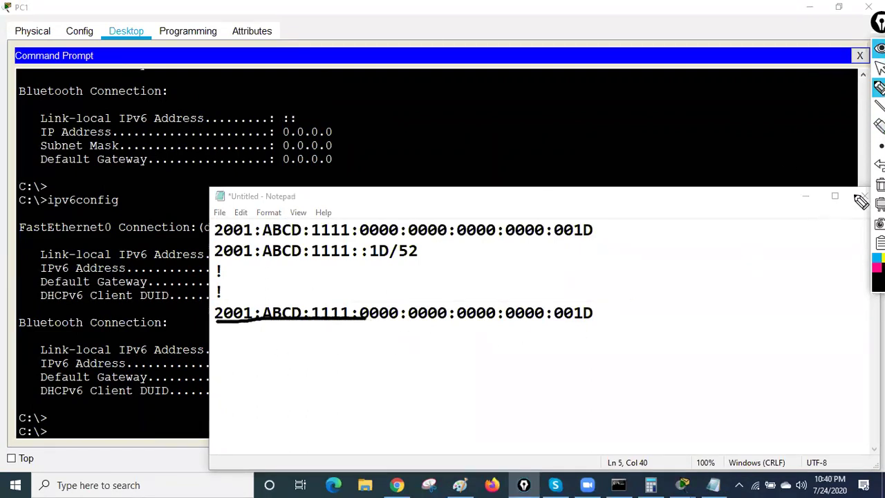
pyautogui.click(879, 184)
pyautogui.moveTo(214, 325); pyautogui.dragTo(366, 323)
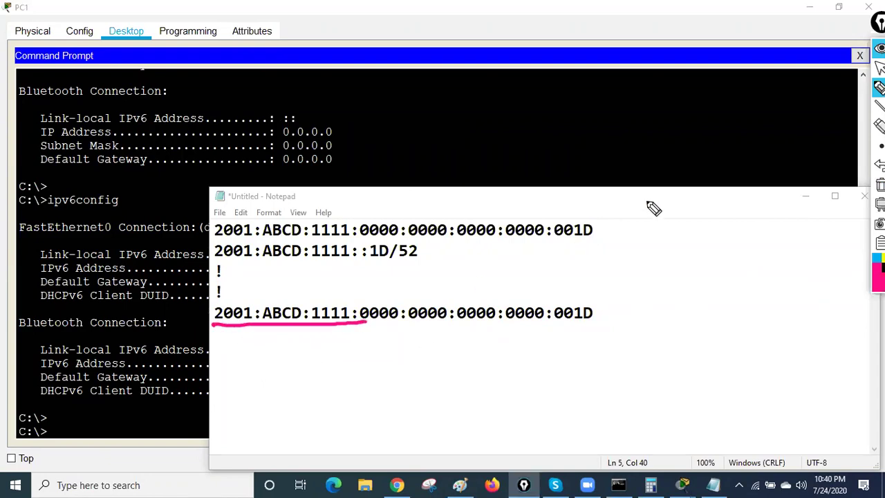
pyautogui.click(878, 67)
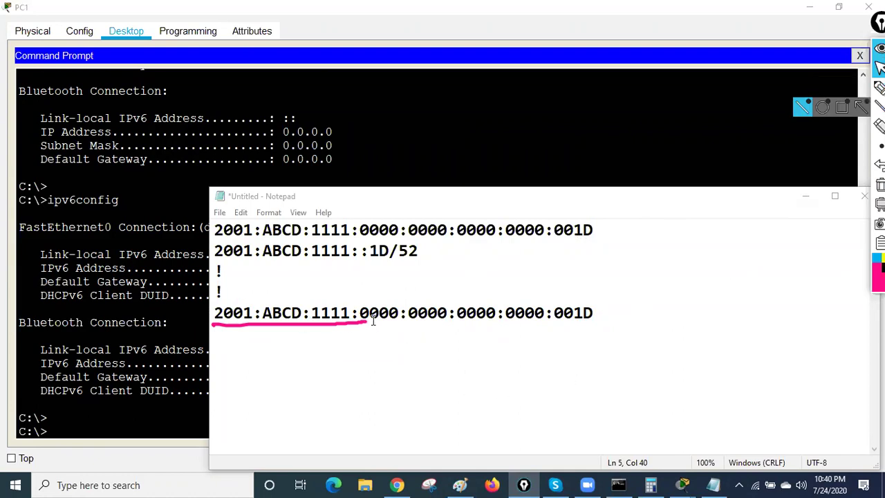
# Copy the network part 2001:ABCD:1111:0 and paste it under a new pc2 label three lines below the lower address
pyautogui.moveTo(371, 314); pyautogui.dragTo(605, 320)
pyautogui.moveTo(370, 315); pyautogui.dragTo(212, 313)
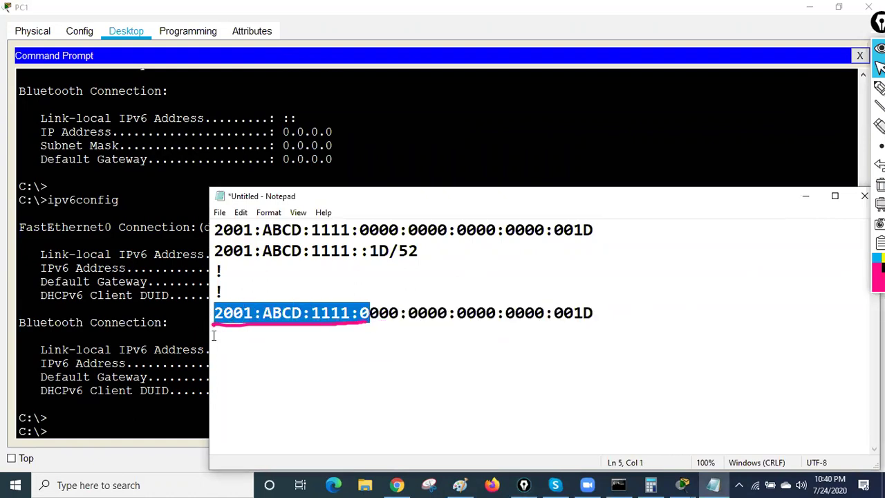
pyautogui.click(219, 341)
pyautogui.click(628, 312)
pyautogui.press('Return')
pyautogui.press('Return')
pyautogui.press('Return')
pyautogui.write('pc2')
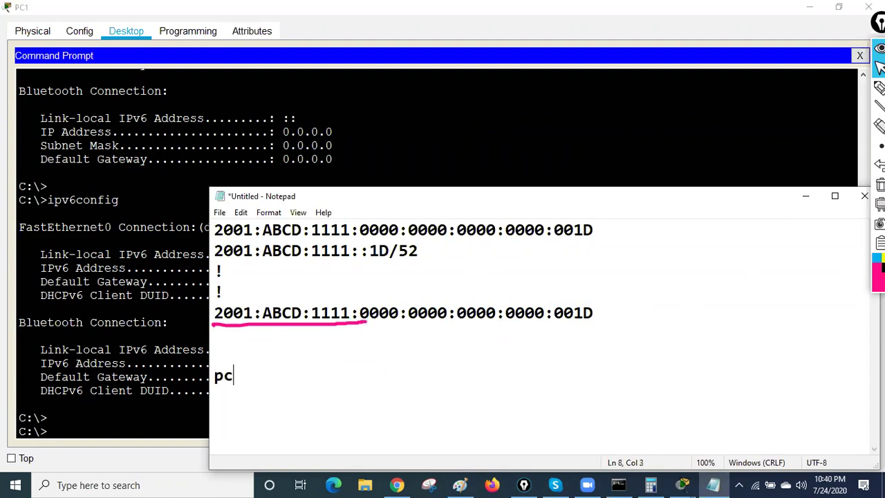
pyautogui.press('Return')
pyautogui.hotkey('ctrl', 'v')
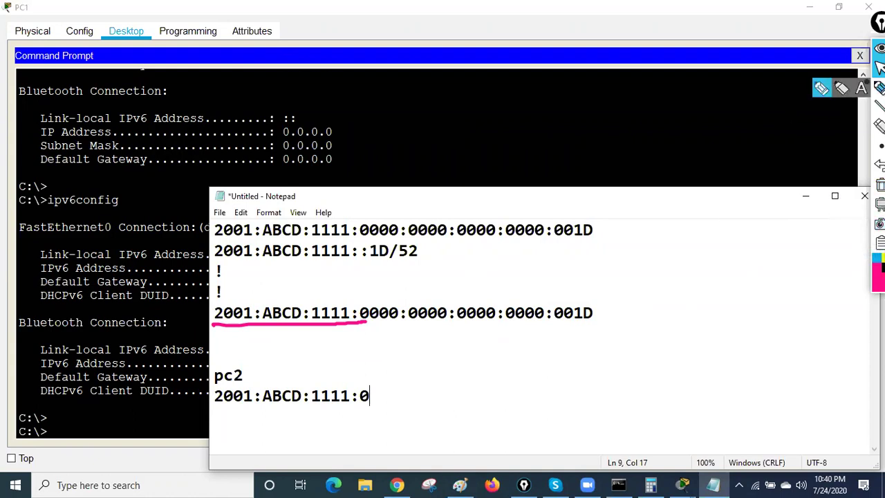
# Underline the host part of the lower full address in blue and draw an H above it
pyautogui.click(879, 88)
pyautogui.click(833, 207)
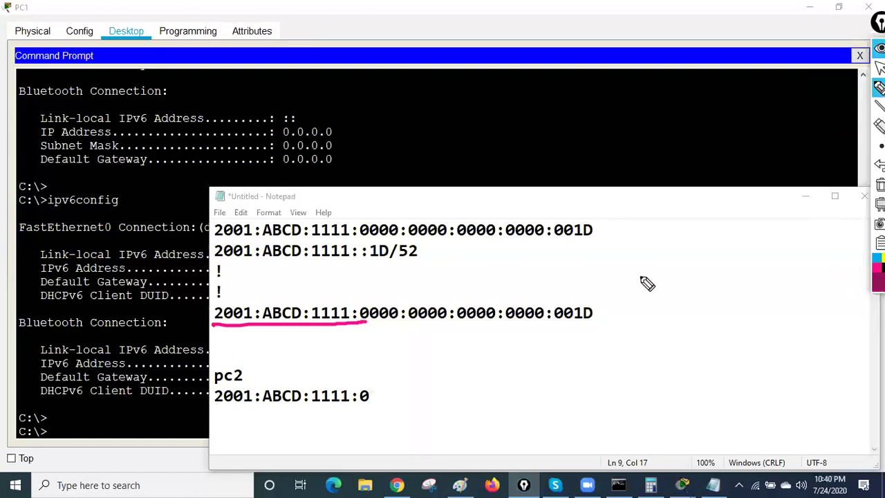
pyautogui.click(879, 88)
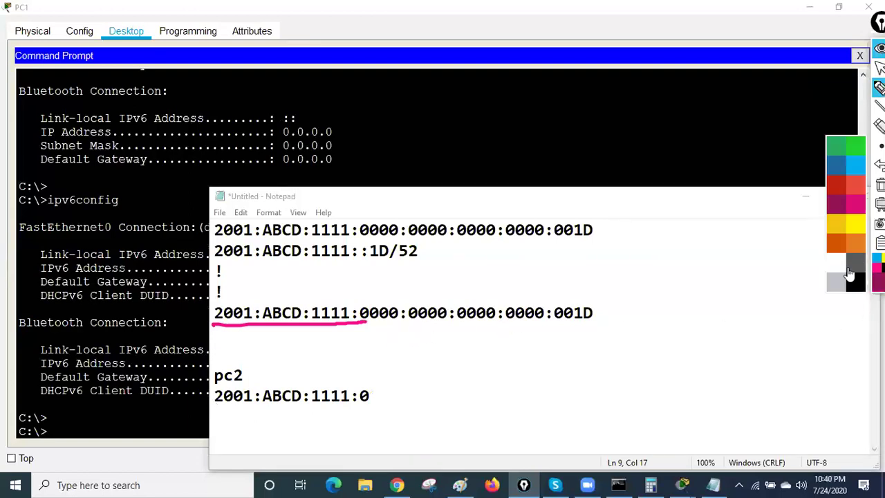
pyautogui.click(834, 171)
pyautogui.moveTo(376, 322); pyautogui.dragTo(597, 317)
pyautogui.moveTo(506, 281)
pyautogui.mouseDown()
pyautogui.moveTo(506, 296)
pyautogui.moveTo(526, 287)
pyautogui.mouseUp()
pyautogui.moveTo(527, 275); pyautogui.dragTo(527, 296)
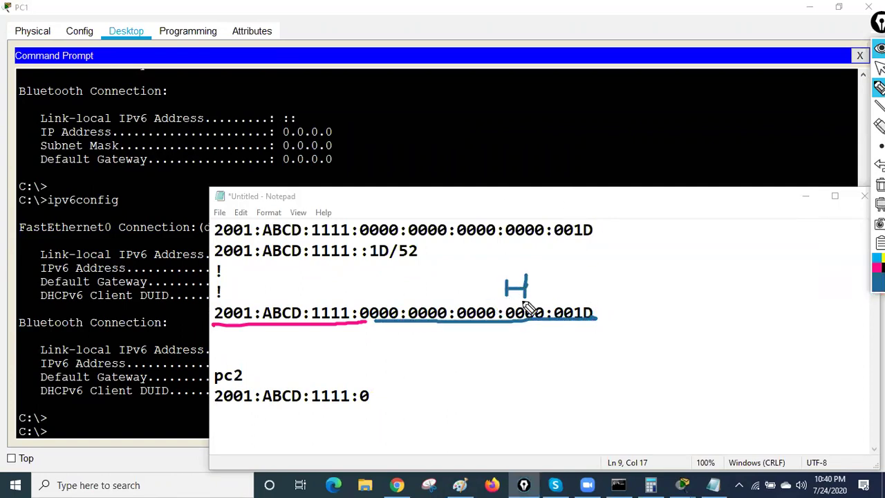
# Draw a blue N above the network part of the lower full address in Notepad
pyautogui.click(879, 68)
pyautogui.moveTo(879, 88)
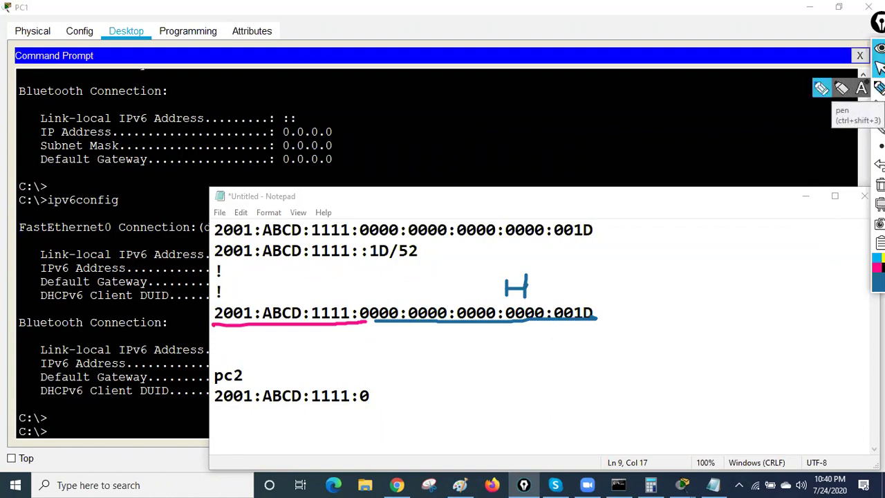
pyautogui.click(820, 88)
pyautogui.moveTo(257, 298)
pyautogui.mouseDown()
pyautogui.moveTo(263, 284)
pyautogui.moveTo(275, 292)
pyautogui.moveTo(275, 278)
pyautogui.mouseUp()
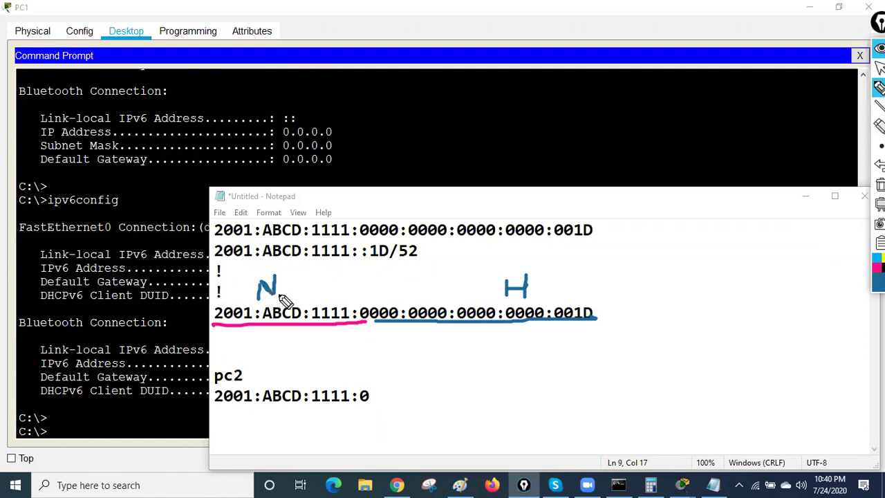
pyautogui.click(879, 68)
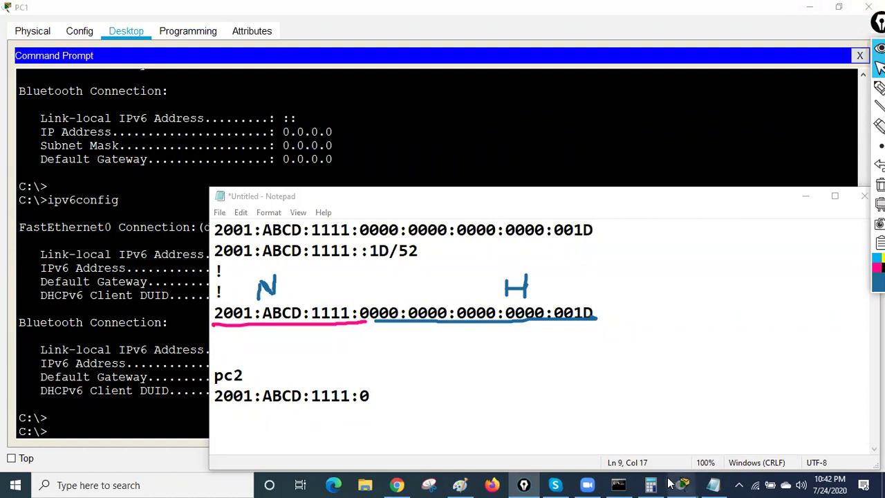
# Circle the whole Packet Tracer topology in blue and draw pink arrows pointing at the circle and at the 2001:1001::/64 label
pyautogui.moveTo(682, 484)
pyautogui.click(534, 425)
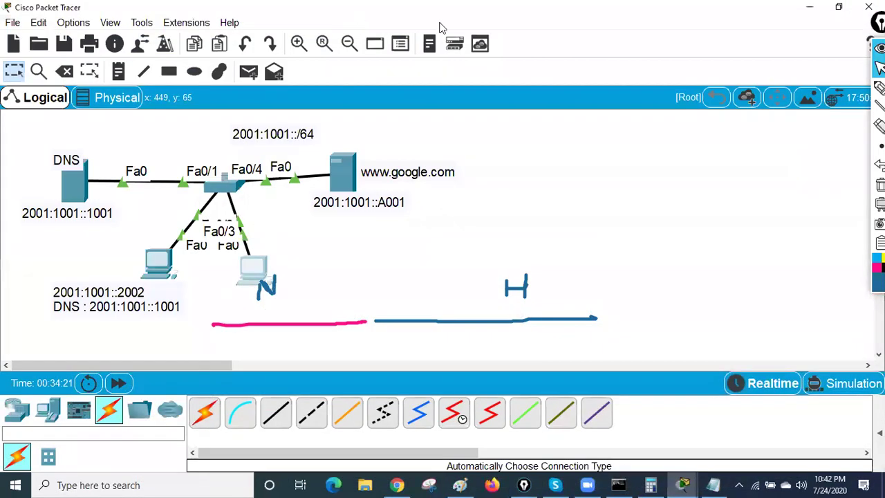
pyautogui.hotkey('ctrl', 'shift', '2')
pyautogui.moveTo(113, 118)
pyautogui.mouseDown()
pyautogui.moveTo(41, 131)
pyautogui.moveTo(35, 316)
pyautogui.moveTo(259, 341)
pyautogui.moveTo(450, 189)
pyautogui.moveTo(176, 98)
pyautogui.moveTo(66, 123)
pyautogui.mouseUp()
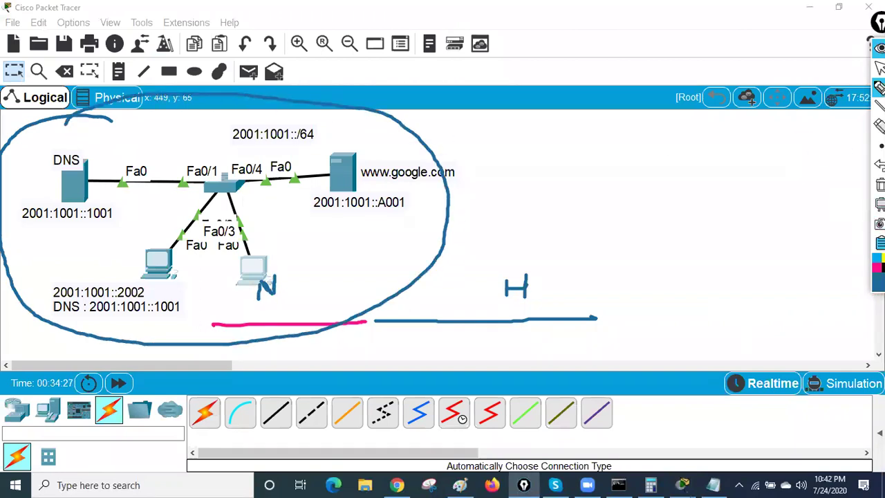
pyautogui.hotkey('ctrl', 'shift', '3')
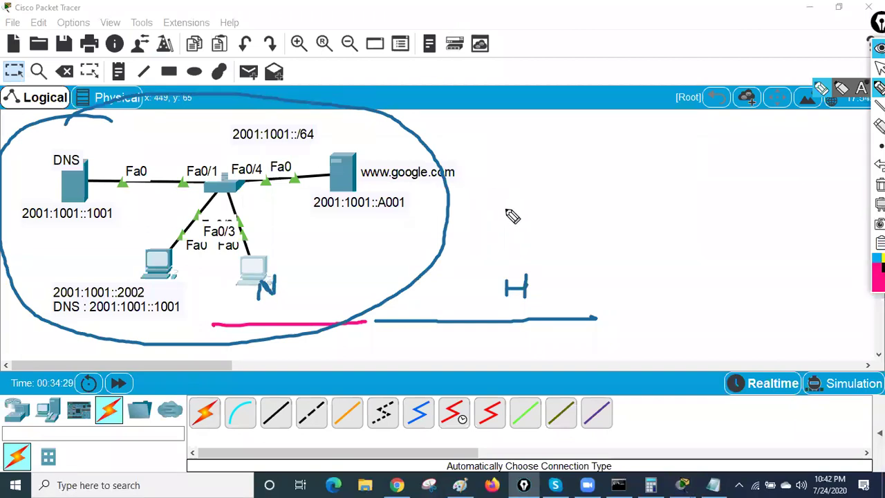
pyautogui.moveTo(550, 211)
pyautogui.mouseDown()
pyautogui.moveTo(458, 214)
pyautogui.moveTo(485, 228)
pyautogui.mouseUp()
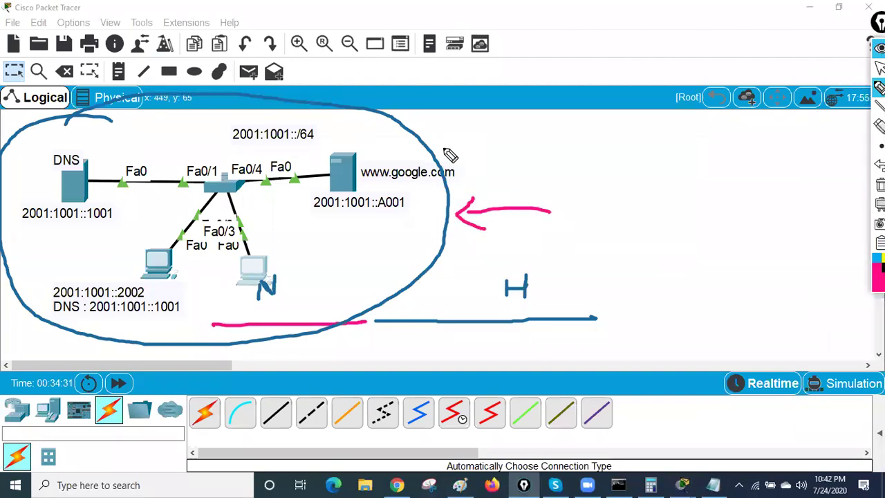
pyautogui.moveTo(322, 130)
pyautogui.mouseDown()
pyautogui.moveTo(474, 129)
pyautogui.moveTo(313, 118)
pyautogui.moveTo(335, 136)
pyautogui.mouseUp()
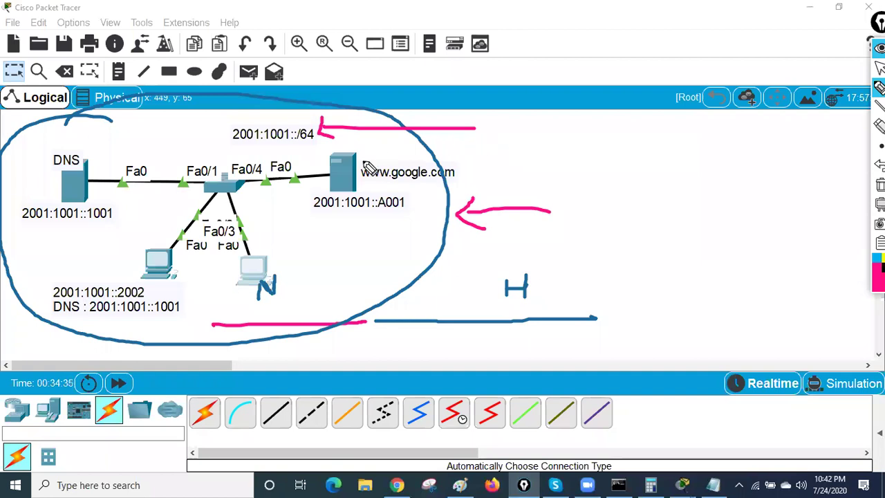
# Circle the DNS server and mark it Host with an arrow, and circle 2001:1001::/64 with an underlined Network caption, all in pink
pyautogui.moveTo(105, 156)
pyautogui.mouseDown()
pyautogui.moveTo(66, 152)
pyautogui.moveTo(34, 177)
pyautogui.moveTo(31, 205)
pyautogui.moveTo(59, 247)
pyautogui.moveTo(131, 213)
pyautogui.moveTo(91, 150)
pyautogui.mouseUp()
pyautogui.moveTo(14, 301)
pyautogui.mouseDown()
pyautogui.moveTo(56, 233)
pyautogui.moveTo(89, 256)
pyautogui.moveTo(146, 220)
pyautogui.moveTo(130, 253)
pyautogui.mouseUp()
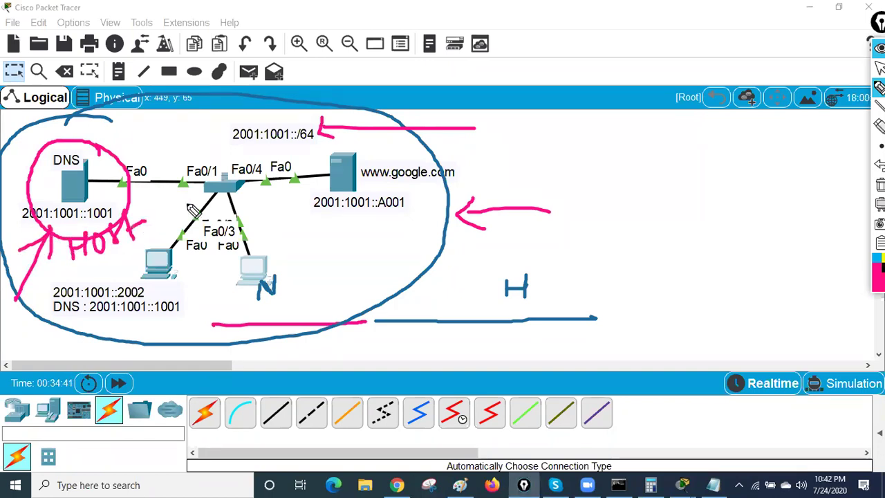
pyautogui.moveTo(293, 118)
pyautogui.mouseDown()
pyautogui.moveTo(212, 127)
pyautogui.moveTo(273, 118)
pyautogui.moveTo(360, 126)
pyautogui.moveTo(431, 97)
pyautogui.moveTo(467, 114)
pyautogui.moveTo(559, 93)
pyautogui.moveTo(573, 127)
pyautogui.mouseUp()
pyautogui.moveTo(442, 137); pyautogui.dragTo(608, 109)
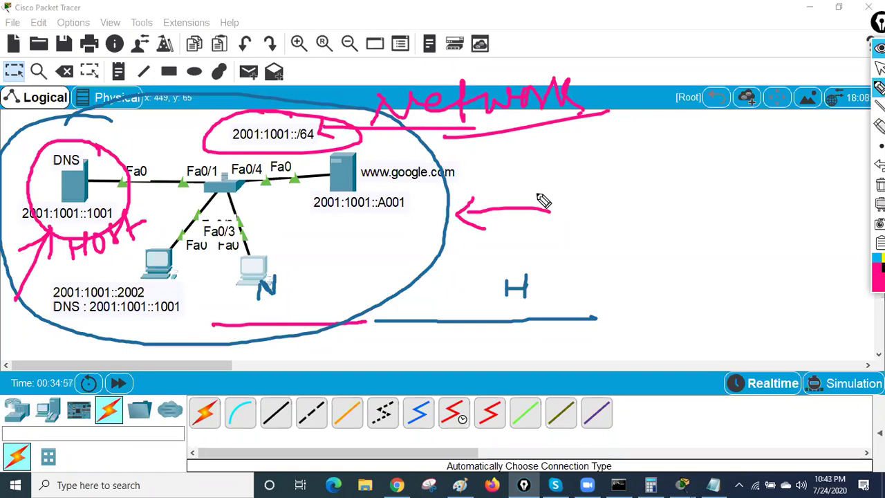
pyautogui.click(879, 67)
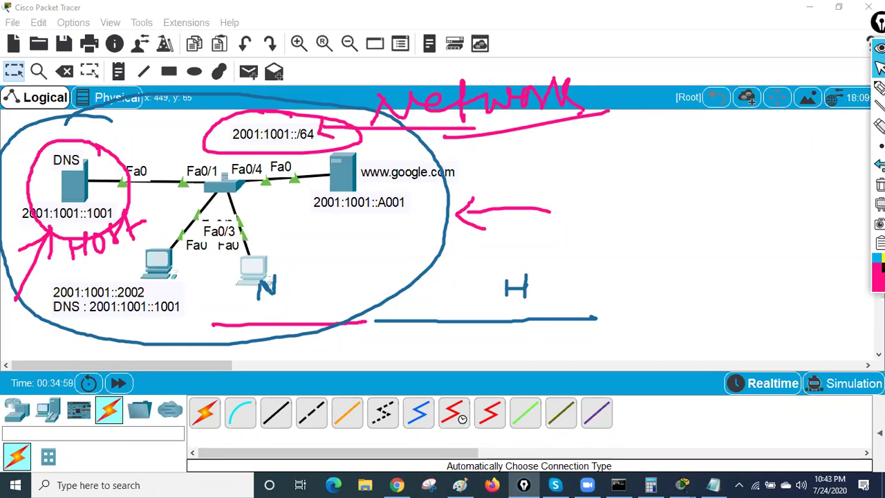
pyautogui.click(879, 184)
pyautogui.click(879, 87)
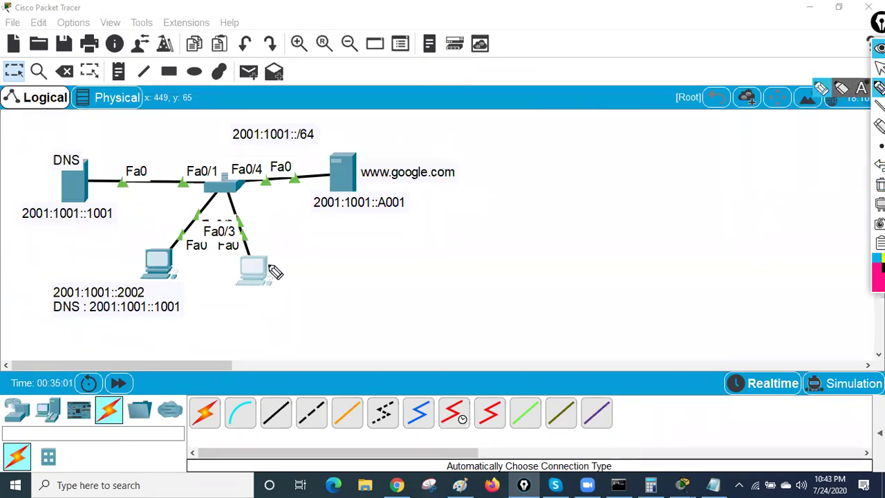
pyautogui.moveTo(456, 148)
pyautogui.mouseDown()
pyautogui.moveTo(366, 130)
pyautogui.moveTo(292, 171)
pyautogui.moveTo(314, 230)
pyautogui.moveTo(436, 215)
pyautogui.moveTo(460, 172)
pyautogui.moveTo(456, 147)
pyautogui.mouseUp()
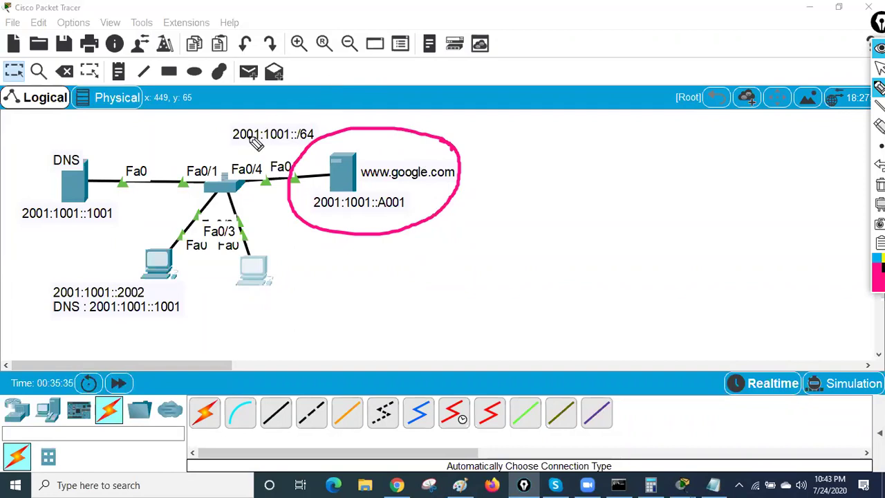
# Draw a large pink rectangle beside the topology, captioned Class-10 and connected by a line to an underlined N
pyautogui.moveTo(499, 137)
pyautogui.mouseDown()
pyautogui.moveTo(504, 231)
pyautogui.moveTo(496, 138)
pyautogui.moveTo(705, 143)
pyautogui.moveTo(711, 282)
pyautogui.moveTo(484, 299)
pyautogui.mouseUp()
pyautogui.moveTo(561, 107)
pyautogui.mouseDown()
pyautogui.moveTo(549, 131)
pyautogui.moveTo(597, 120)
pyautogui.moveTo(624, 89)
pyautogui.moveTo(628, 103)
pyautogui.moveTo(650, 98)
pyautogui.moveTo(683, 67)
pyautogui.moveTo(704, 69)
pyautogui.moveTo(676, 79)
pyautogui.moveTo(773, 60)
pyautogui.moveTo(812, 15)
pyautogui.mouseUp()
pyautogui.moveTo(788, 60); pyautogui.dragTo(833, 39)
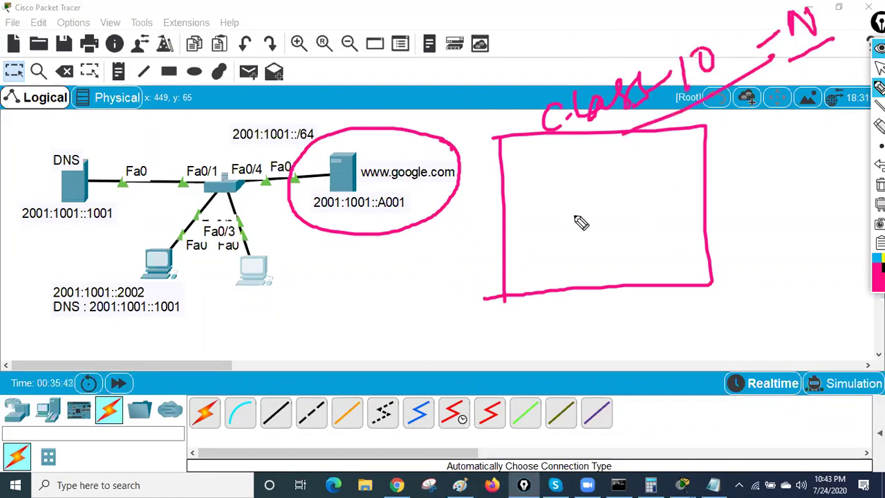
# Draw three small boxes numbered 1, 2 and 3 inside the rectangle and another box numbered 1 beneath them
pyautogui.moveTo(519, 158)
pyautogui.mouseDown()
pyautogui.moveTo(519, 190)
pyautogui.moveTo(546, 199)
pyautogui.moveTo(534, 195)
pyautogui.mouseUp()
pyautogui.moveTo(591, 155)
pyautogui.mouseDown()
pyautogui.moveTo(617, 158)
pyautogui.moveTo(590, 190)
pyautogui.moveTo(541, 195)
pyautogui.mouseUp()
pyautogui.moveTo(596, 166); pyautogui.dragTo(617, 188)
pyautogui.moveTo(647, 149)
pyautogui.mouseDown()
pyautogui.moveTo(651, 189)
pyautogui.moveTo(684, 147)
pyautogui.moveTo(655, 195)
pyautogui.mouseUp()
pyautogui.moveTo(657, 159)
pyautogui.mouseDown()
pyautogui.moveTo(667, 174)
pyautogui.moveTo(658, 190)
pyautogui.mouseUp()
pyautogui.moveTo(537, 219)
pyautogui.mouseDown()
pyautogui.moveTo(537, 266)
pyautogui.moveTo(583, 264)
pyautogui.mouseUp()
pyautogui.moveTo(557, 254); pyautogui.dragTo(549, 264)
pyautogui.moveTo(560, 228); pyautogui.dragTo(564, 258)
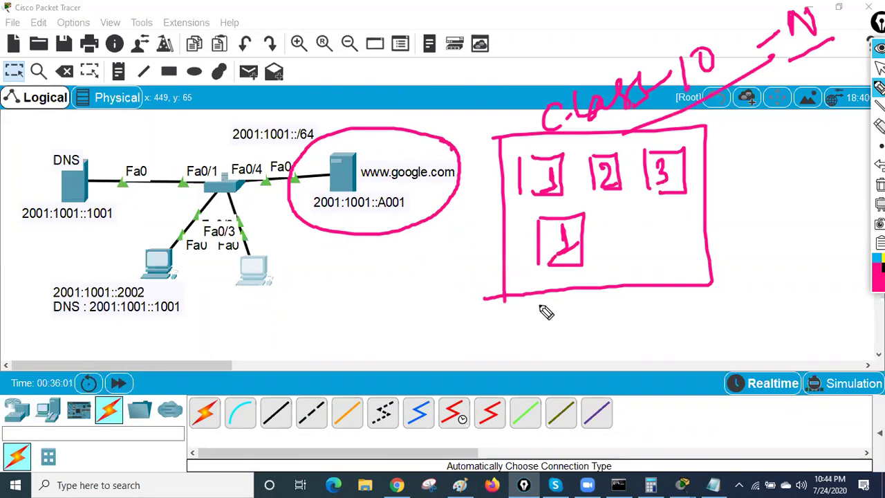
# Circle the PC labelled 2001:1001::2002 in pink, and clear all annotations from the topology
pyautogui.moveTo(186, 236)
pyautogui.mouseDown()
pyautogui.moveTo(56, 335)
pyautogui.moveTo(185, 239)
pyautogui.mouseUp()
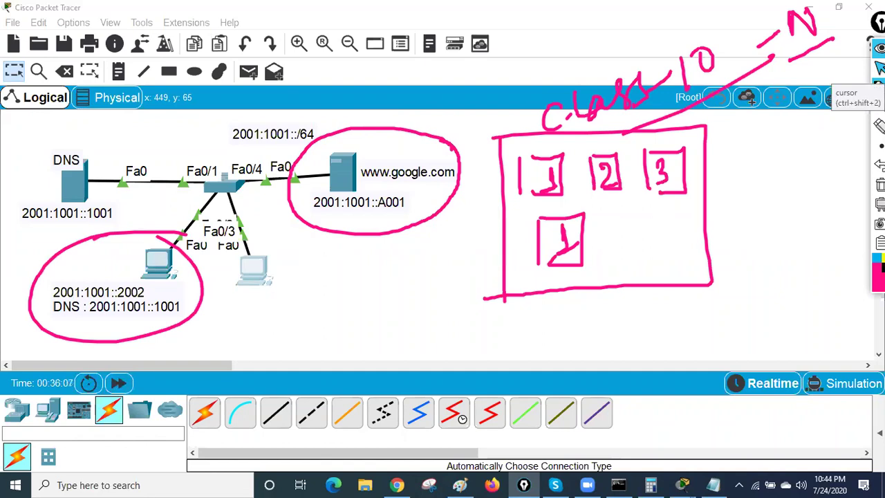
pyautogui.click(877, 86)
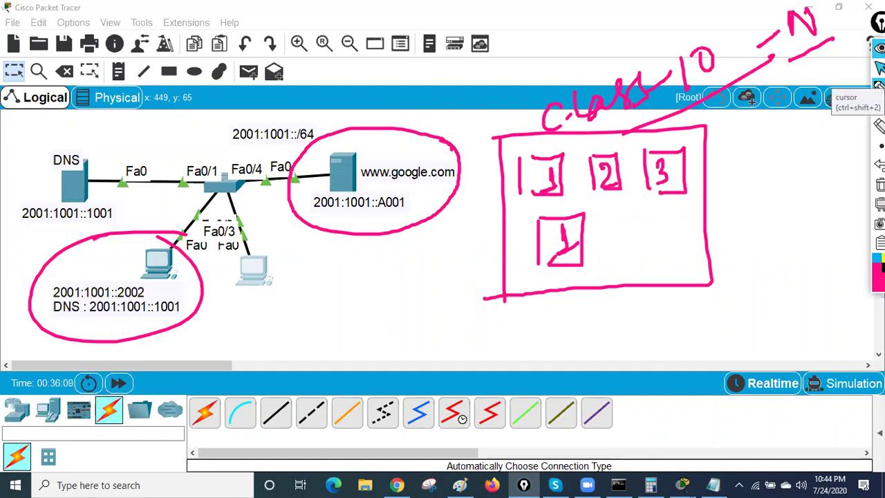
pyautogui.click(879, 184)
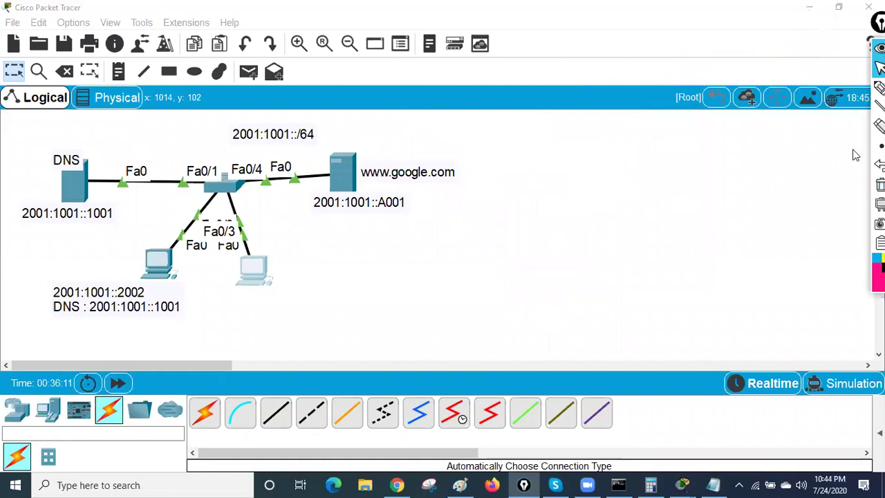
# Return to Notepad and handwrite in pink a 1 followed by dashes, plus a larger underlined 1 with an arc beside it
pyautogui.click(808, 13)
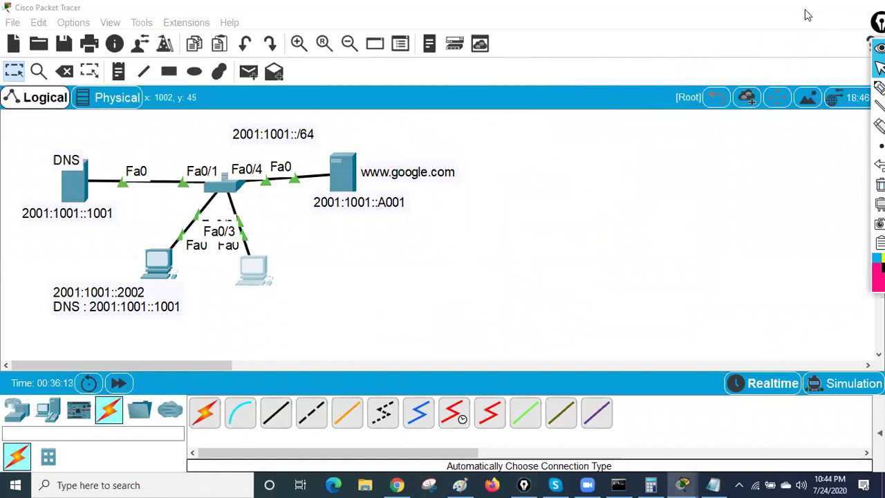
pyautogui.moveTo(374, 315)
pyautogui.mouseDown()
pyautogui.moveTo(543, 315)
pyautogui.moveTo(504, 369)
pyautogui.mouseUp()
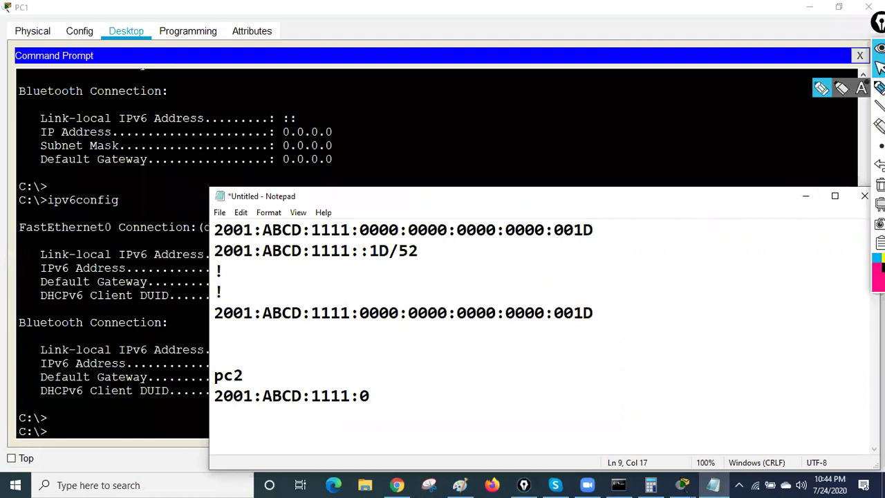
pyautogui.moveTo(455, 267)
pyautogui.mouseDown()
pyautogui.moveTo(463, 292)
pyautogui.moveTo(456, 280)
pyautogui.moveTo(574, 260)
pyautogui.mouseUp()
pyautogui.moveTo(651, 211)
pyautogui.mouseDown()
pyautogui.moveTo(643, 252)
pyautogui.moveTo(682, 238)
pyautogui.mouseUp()
pyautogui.click(680, 224)
pyautogui.moveTo(660, 271); pyautogui.dragTo(724, 232)
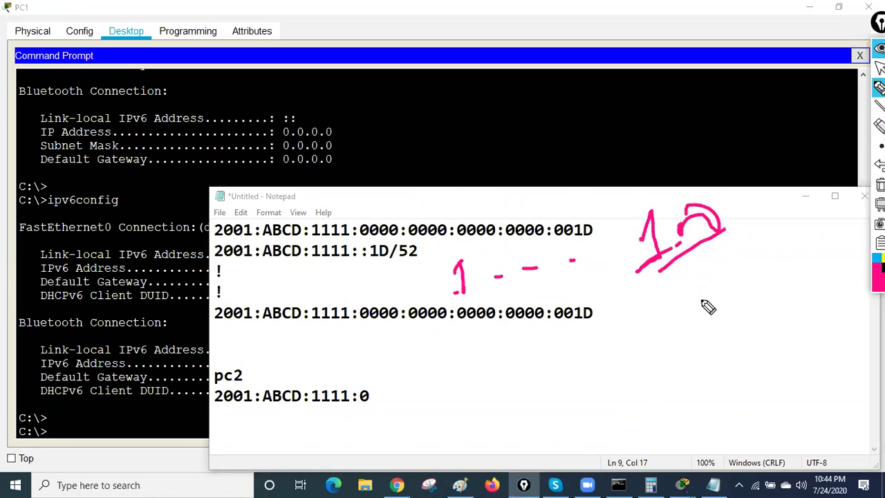
# Handwrite an underlined Class-10 heading in pink across the Notepad window with the numbers 1, 10, 20 and 30 around it
pyautogui.moveTo(452, 295); pyautogui.dragTo(472, 291)
pyautogui.moveTo(470, 340)
pyautogui.mouseDown()
pyautogui.moveTo(508, 368)
pyautogui.moveTo(535, 335)
pyautogui.moveTo(538, 361)
pyautogui.moveTo(620, 302)
pyautogui.mouseUp()
pyautogui.moveTo(475, 378); pyautogui.dragTo(667, 315)
pyautogui.moveTo(492, 401); pyautogui.dragTo(510, 414)
pyautogui.moveTo(568, 380)
pyautogui.mouseDown()
pyautogui.moveTo(569, 392)
pyautogui.moveTo(587, 385)
pyautogui.mouseUp()
pyautogui.moveTo(648, 344)
pyautogui.mouseDown()
pyautogui.moveTo(662, 356)
pyautogui.moveTo(675, 337)
pyautogui.mouseUp()
pyautogui.moveTo(725, 297)
pyautogui.mouseDown()
pyautogui.moveTo(739, 304)
pyautogui.moveTo(727, 326)
pyautogui.moveTo(759, 298)
pyautogui.mouseUp()
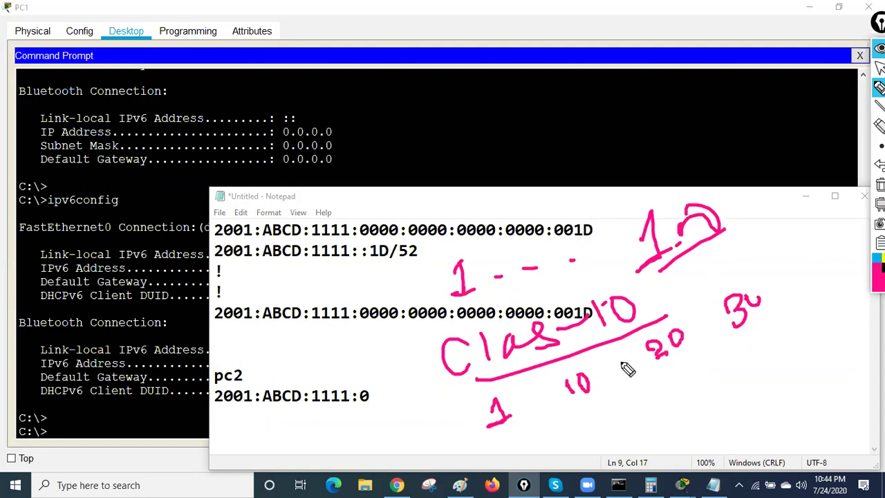
# Handwrite the range 1-1000 in pink below the numbers and underline it
pyautogui.moveTo(553, 431)
pyautogui.mouseDown()
pyautogui.moveTo(561, 450)
pyautogui.moveTo(615, 418)
pyautogui.mouseUp()
pyautogui.moveTo(628, 409)
pyautogui.mouseDown()
pyautogui.moveTo(636, 428)
pyautogui.moveTo(682, 391)
pyautogui.moveTo(710, 397)
pyautogui.mouseUp()
pyautogui.moveTo(610, 460); pyautogui.dragTo(785, 403)
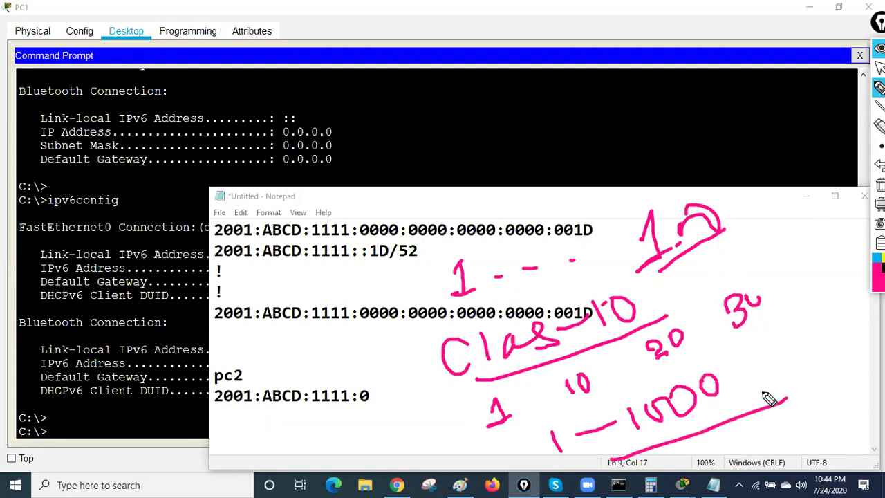
# Clear all annotations and underline the network part 2001:ABCD:1111:0 of the lower full address in pink, with an N below it
pyautogui.click(879, 67)
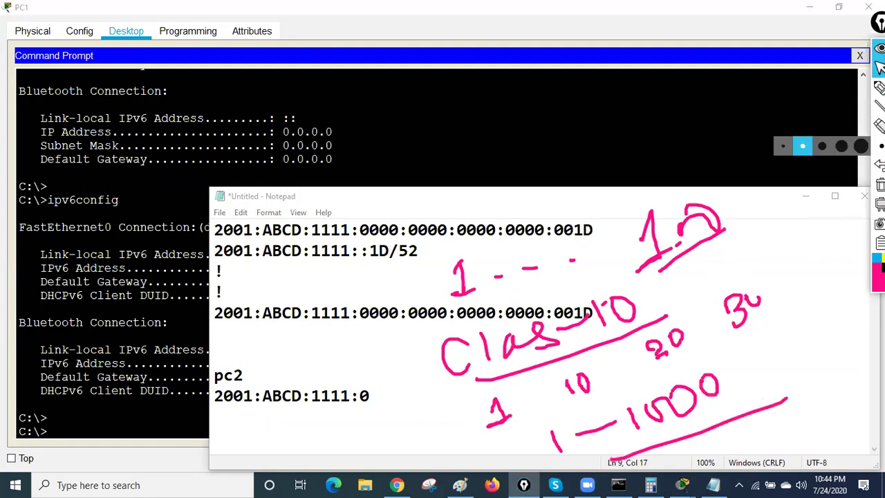
pyautogui.click(879, 88)
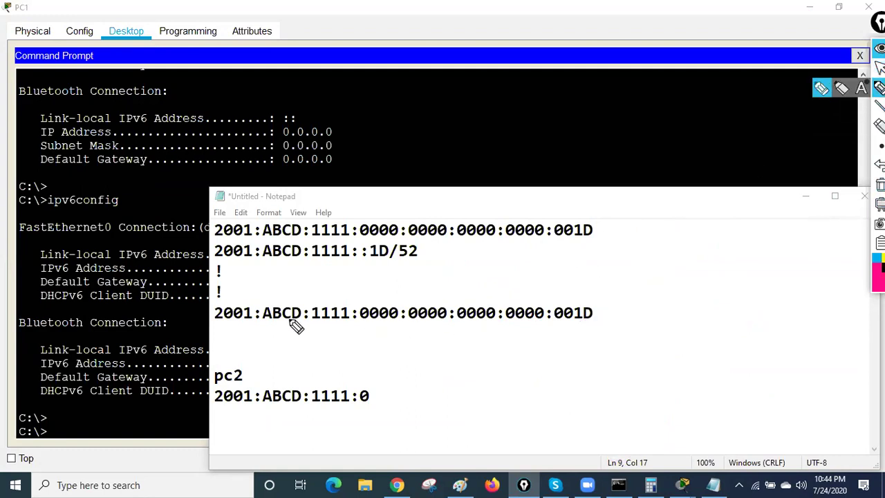
pyautogui.moveTo(216, 323); pyautogui.dragTo(366, 323)
pyautogui.moveTo(263, 350); pyautogui.dragTo(282, 338)
# Underline the host part of the lower full address in green and draw a green H above it
pyautogui.click(879, 243)
pyautogui.click(841, 155)
pyautogui.moveTo(372, 323); pyautogui.dragTo(599, 325)
pyautogui.moveTo(448, 278); pyautogui.dragTo(449, 302)
pyautogui.moveTo(449, 289)
pyautogui.mouseDown()
pyautogui.moveTo(473, 289)
pyautogui.moveTo(470, 301)
pyautogui.mouseUp()
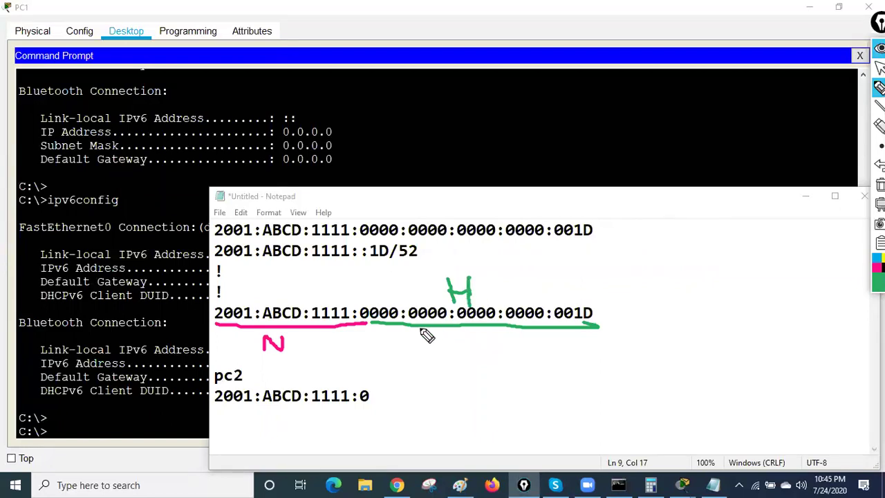
pyautogui.click(879, 67)
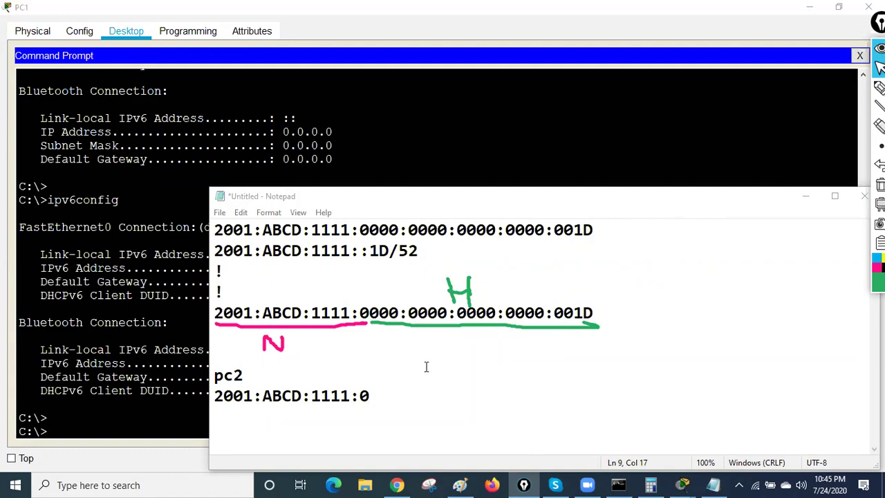
# Append 102: to the address under pc2 and label the first-line address pc1
pyautogui.click(371, 394)
pyautogui.write('102:')
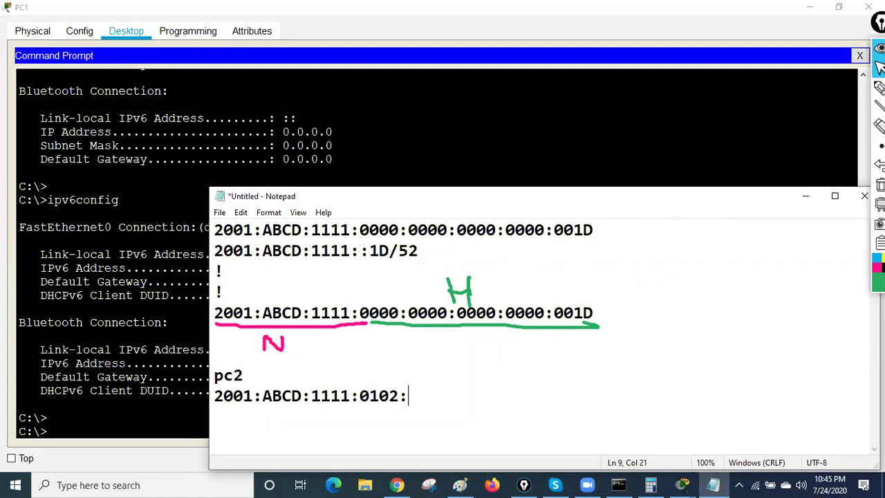
pyautogui.click(600, 230)
pyautogui.write('pc1 ')
# Complete the address under pc2 with the remaining groups 1001:2002:100C:001D
pyautogui.write('1001')
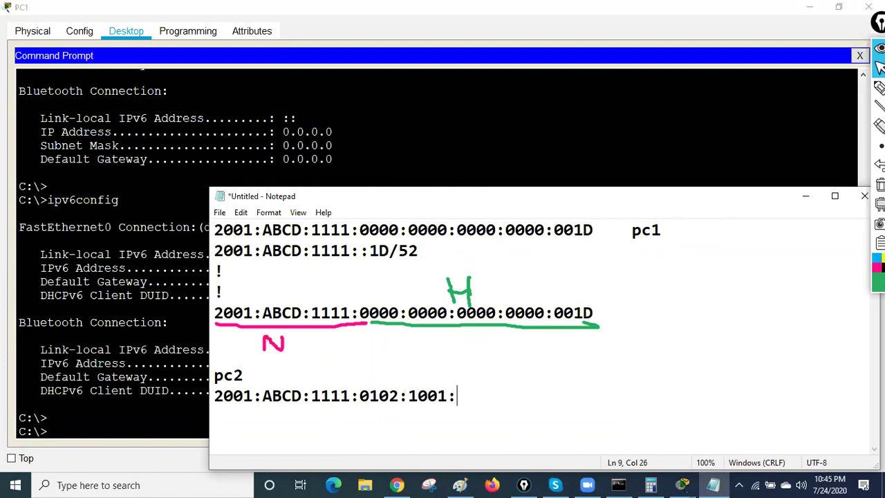
pyautogui.write(':2002:')
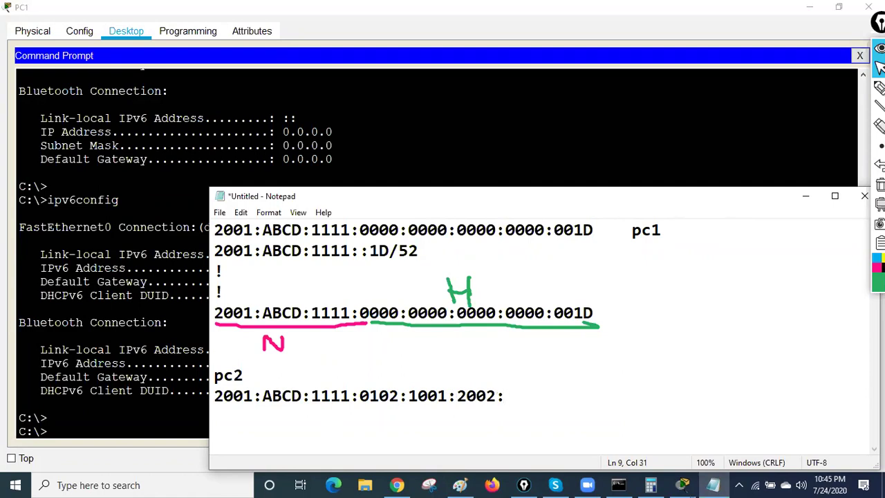
pyautogui.write('100C:001D')
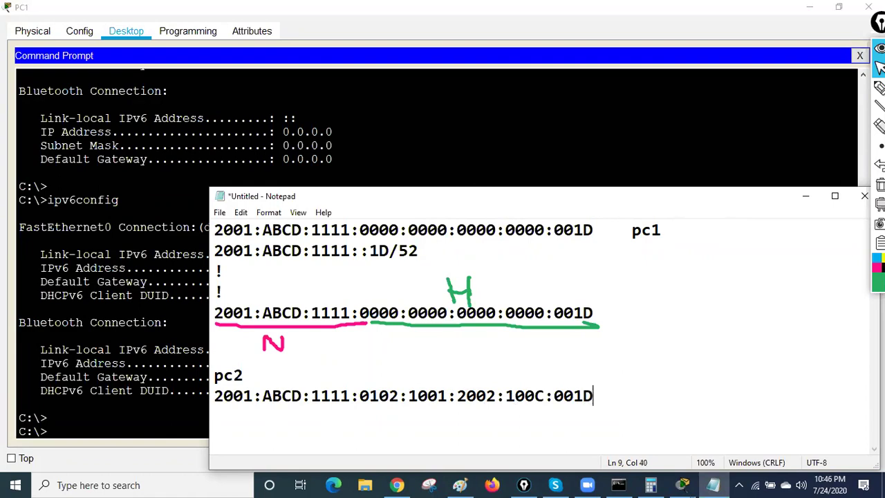
# Copy the full address 2001:ABCD:1111:0102:1001:2002:100C:001D from the line under pc2
pyautogui.moveTo(602, 393); pyautogui.dragTo(215, 398)
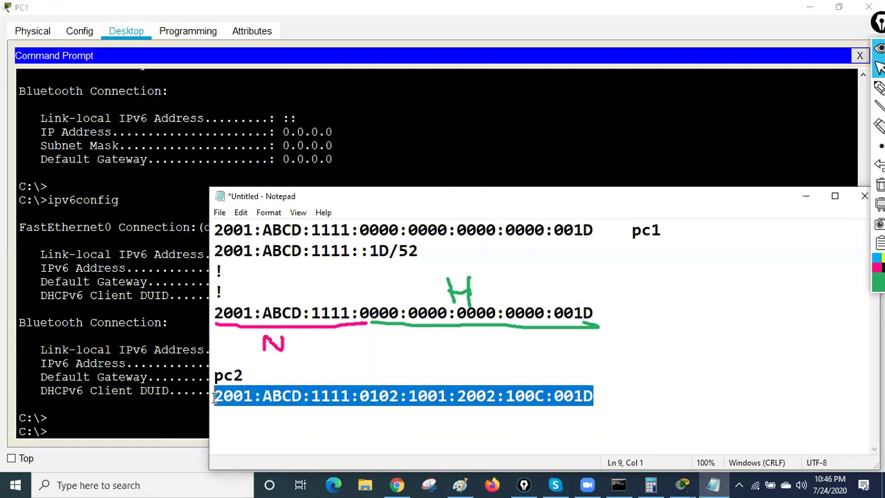
pyautogui.rightClick(264, 405)
pyautogui.click(308, 240)
# Switch to Packet Tracer and set PC0's static IPv6 address to the copied 2001:ABCD:1111:0102:1001:2002:100C:001D with prefix length 52
pyautogui.click(682, 484)
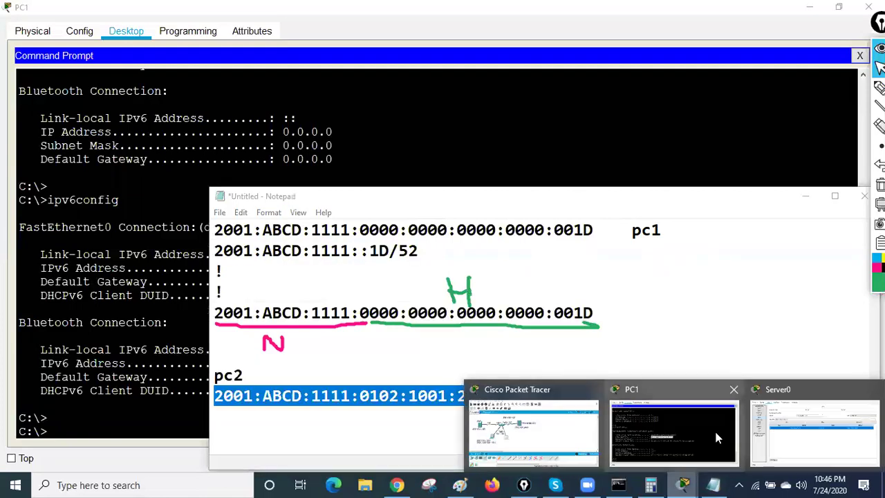
pyautogui.click(571, 430)
pyautogui.click(159, 261)
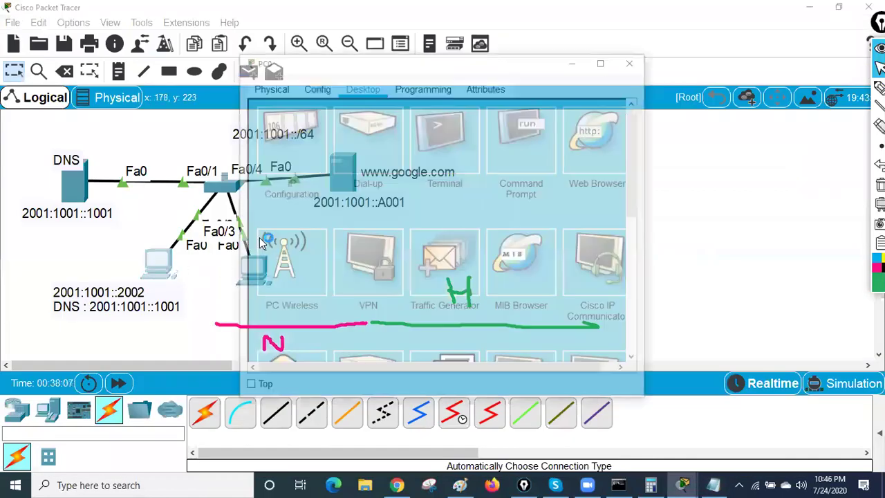
pyautogui.click(316, 159)
pyautogui.click(605, 60)
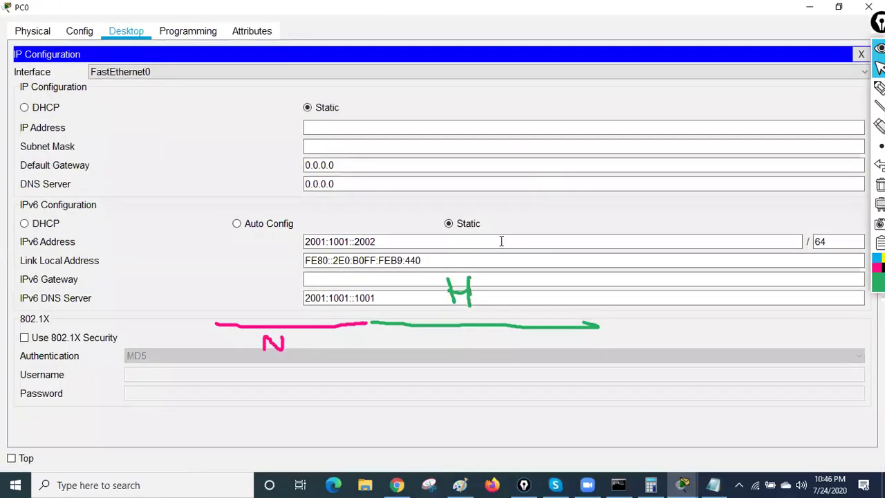
pyautogui.moveTo(403, 240); pyautogui.dragTo(207, 253)
pyautogui.hotkey('ctrl', 'v')
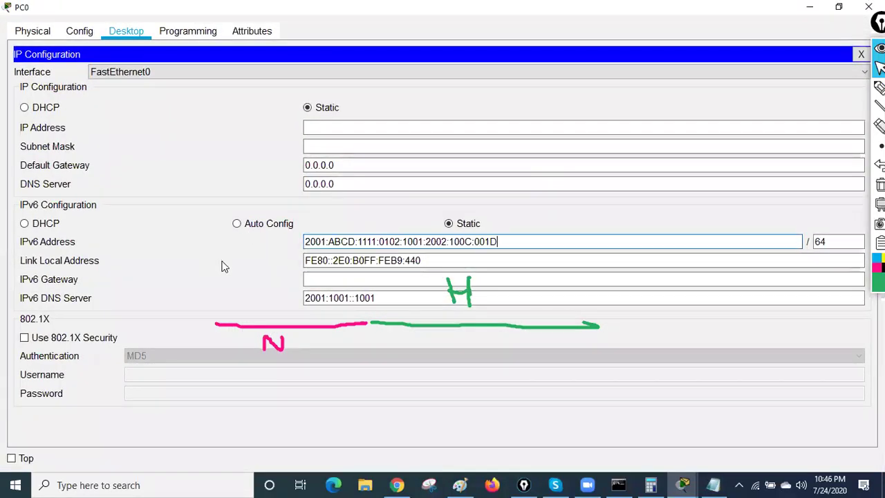
pyautogui.press('Tab')
pyautogui.write('52')
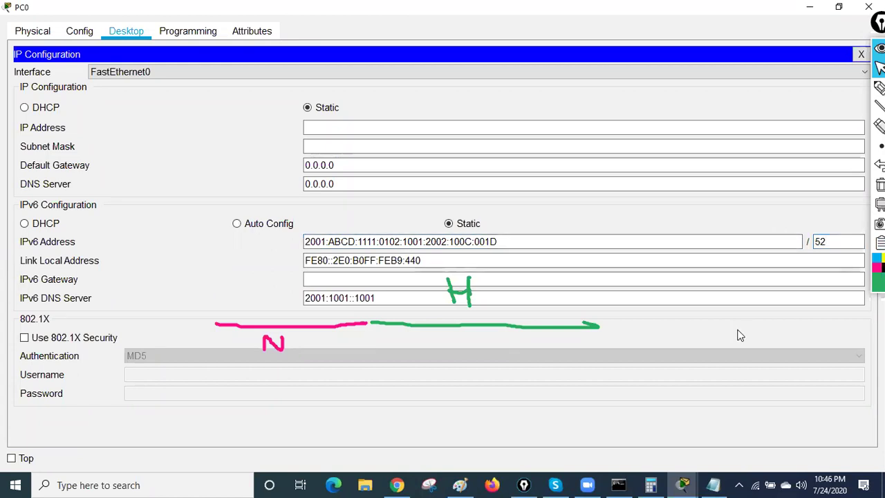
# Run ipv6config in PC0's command prompt and highlight the FastEthernet0 IPv6 address in the output
pyautogui.click(860, 54)
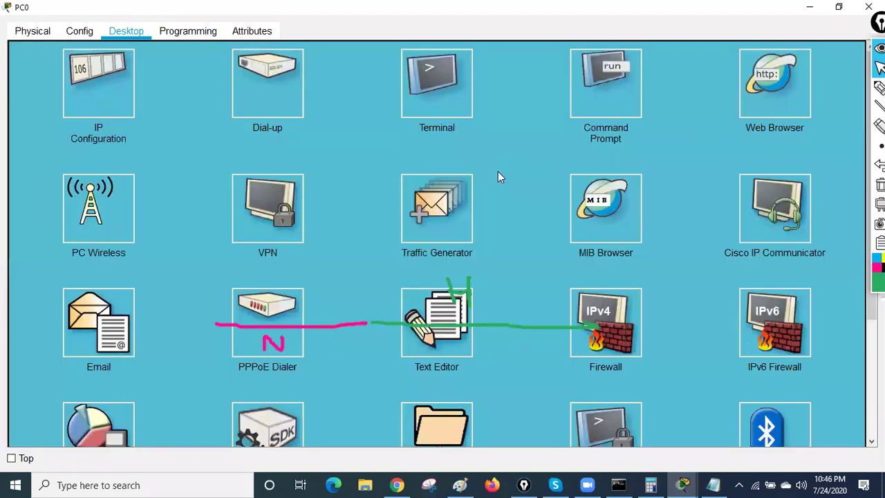
pyautogui.click(599, 98)
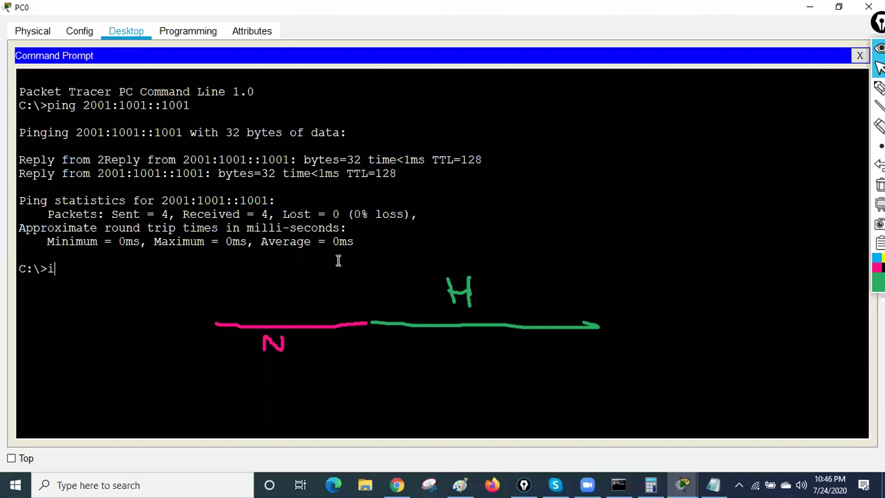
pyautogui.write('ipv6config')
pyautogui.press('Return')
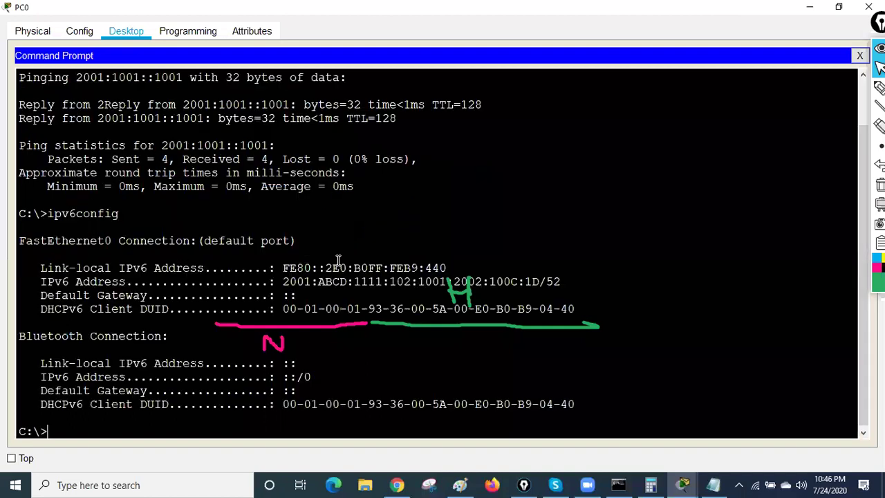
pyautogui.moveTo(261, 281); pyautogui.dragTo(630, 274)
# Ping 2001:ABCD:1111:0102:1001:2002:100C:001D from PC1's command prompt
pyautogui.click(809, 7)
pyautogui.click(250, 272)
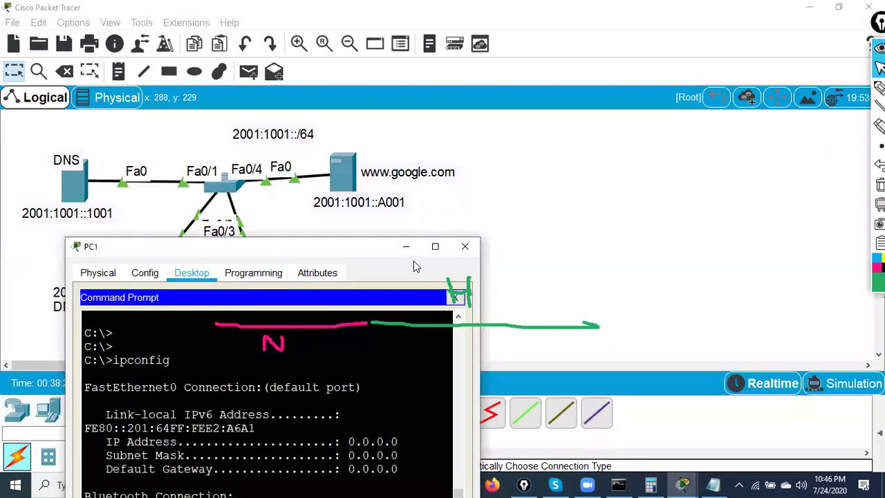
pyautogui.click(447, 246)
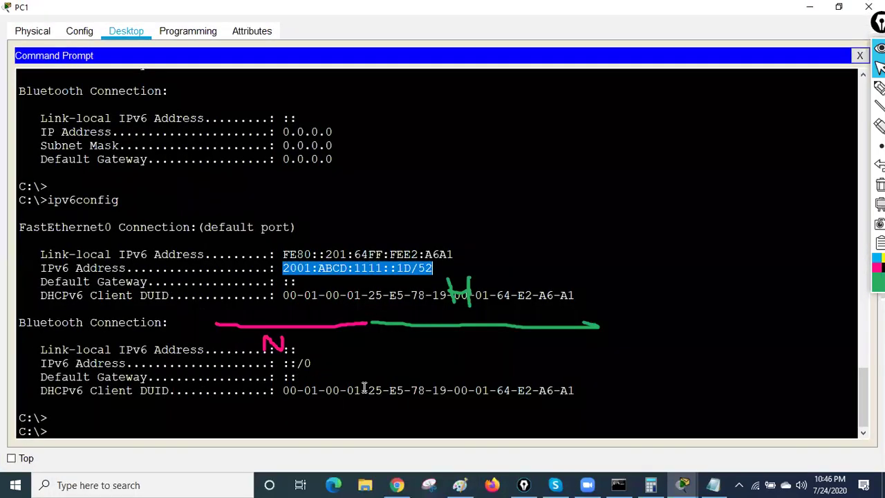
pyautogui.click(140, 413)
pyautogui.write('p')
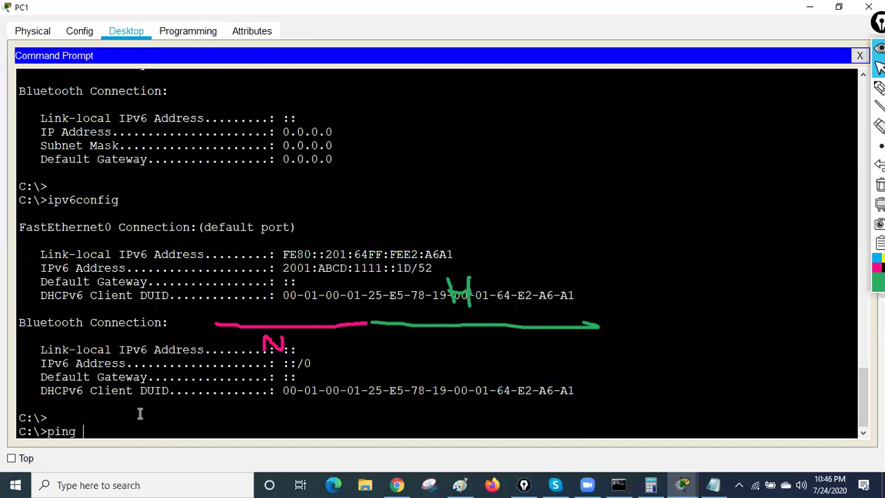
pyautogui.write('ing')
pyautogui.rightClick(140, 412)
pyautogui.click(163, 436)
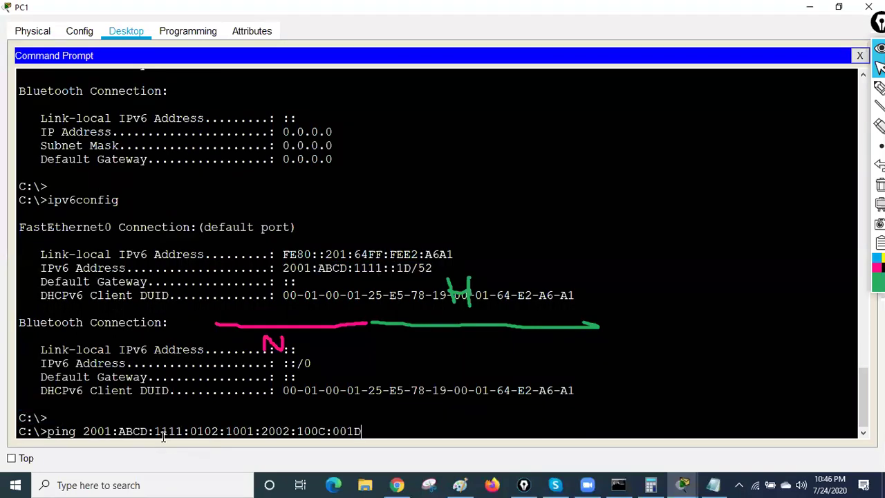
pyautogui.press('Return')
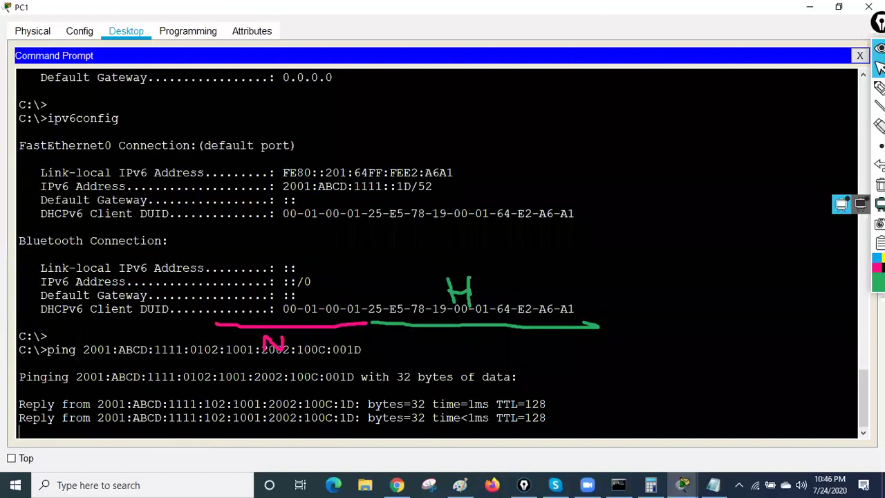
# Clear the drawn annotations and highlight PC1's own IPv6 address and the pinged address in the command output
pyautogui.click(879, 185)
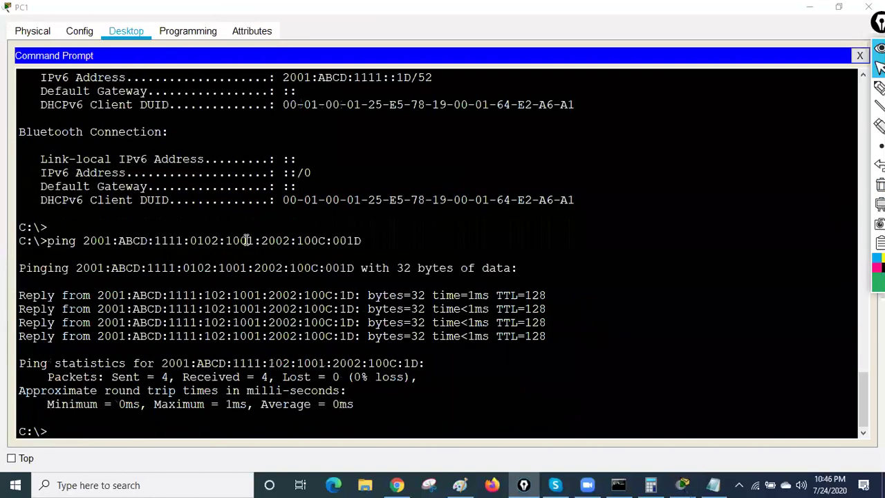
pyautogui.moveTo(290, 80); pyautogui.dragTo(454, 73)
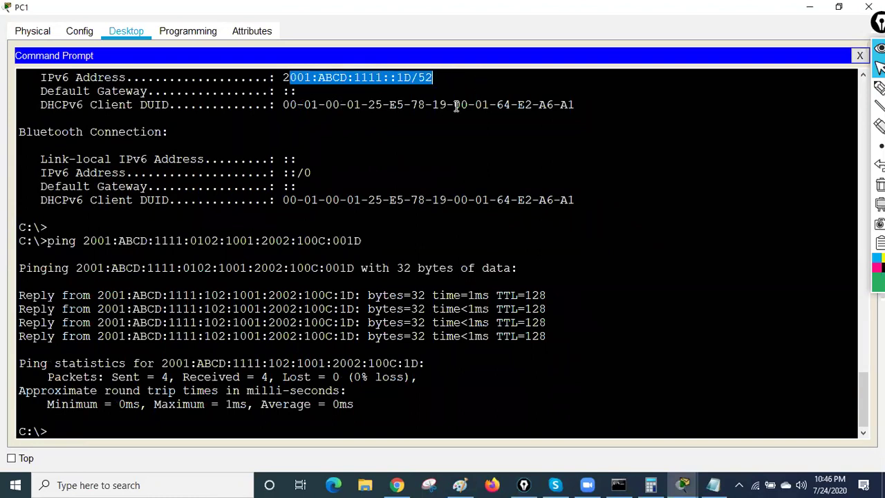
pyautogui.moveTo(83, 241); pyautogui.dragTo(394, 244)
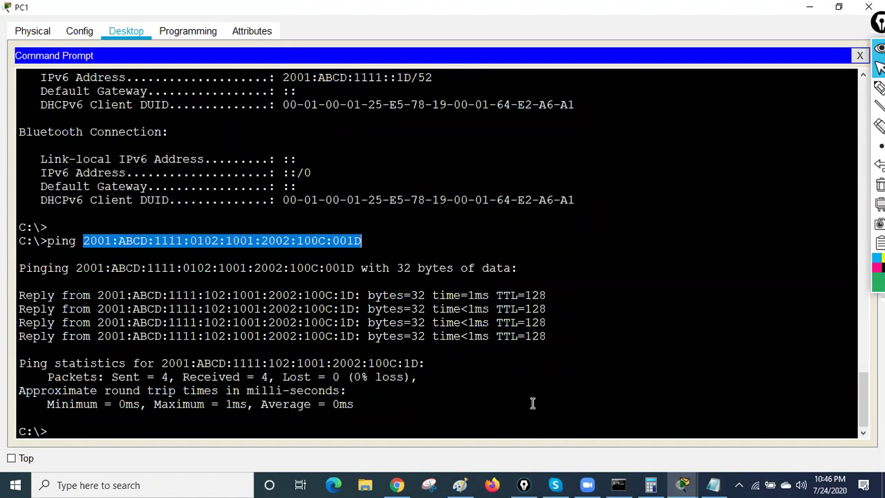
# Return to Notepad with the annotations restored, underline the host part of the pc2 address in green and write a green H above it
pyautogui.click(713, 485)
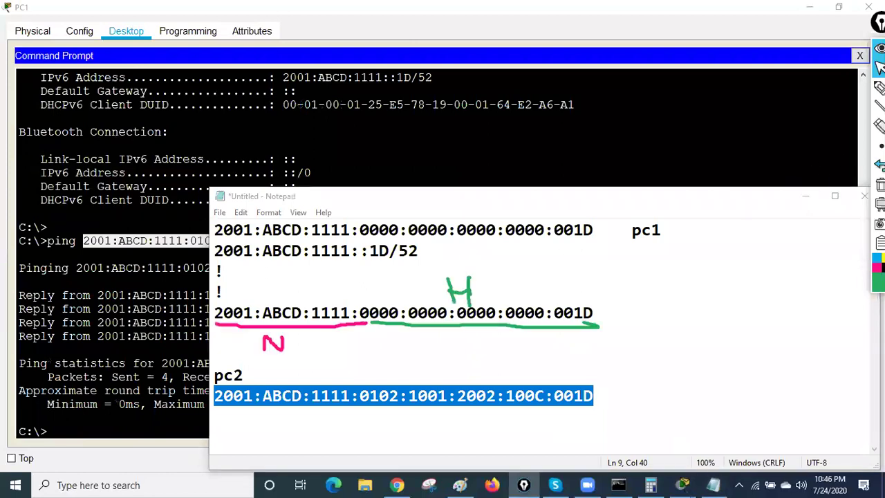
pyautogui.click(763, 238)
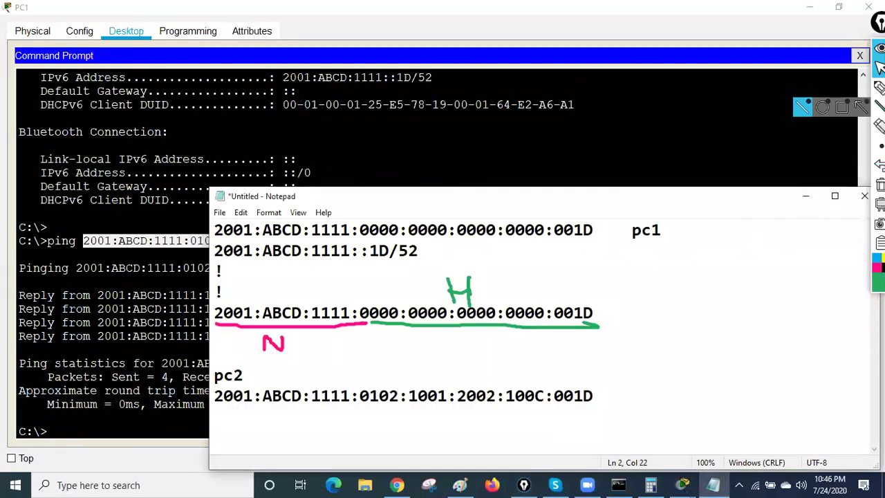
pyautogui.moveTo(373, 407); pyautogui.dragTo(595, 408)
pyautogui.moveTo(487, 366)
pyautogui.mouseDown()
pyautogui.moveTo(488, 384)
pyautogui.moveTo(504, 375)
pyautogui.mouseUp()
pyautogui.moveTo(503, 365); pyautogui.dragTo(504, 385)
# Underline the network part of the pc2 address in pink and write a pink N above it
pyautogui.click(877, 280)
pyautogui.moveTo(218, 406); pyautogui.dragTo(366, 408)
pyautogui.moveTo(300, 376); pyautogui.dragTo(321, 370)
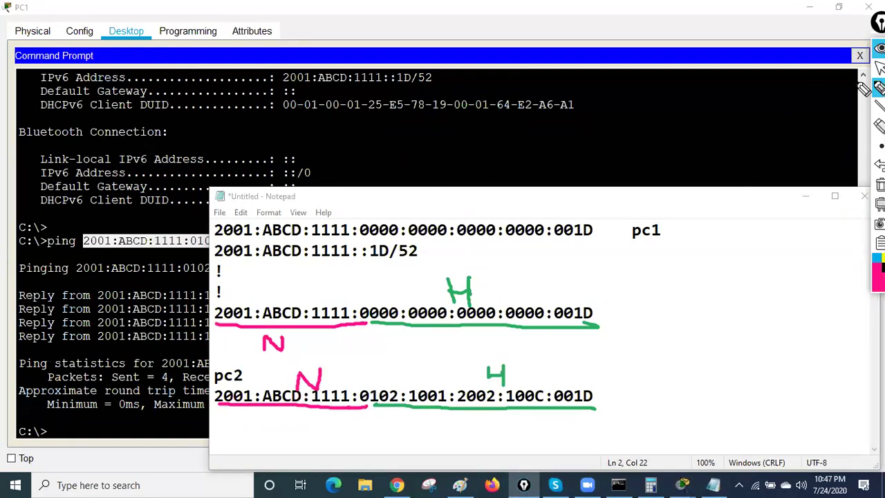
pyautogui.click(879, 67)
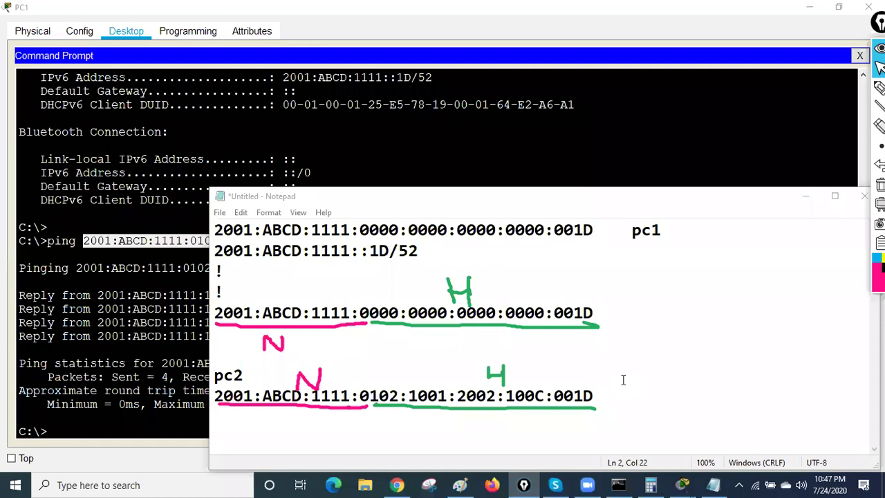
# Reactivate the annotation pen and set its colour to dark orange
pyautogui.click(879, 88)
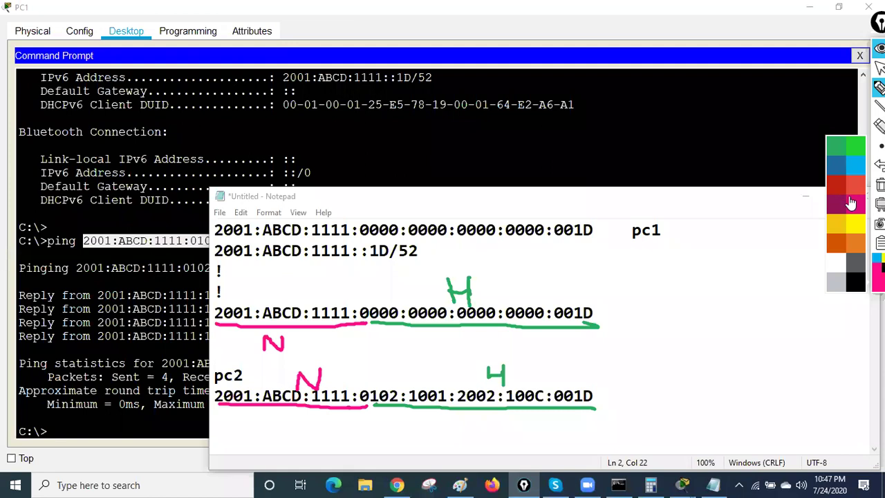
pyautogui.click(837, 226)
pyautogui.click(878, 280)
pyautogui.click(843, 245)
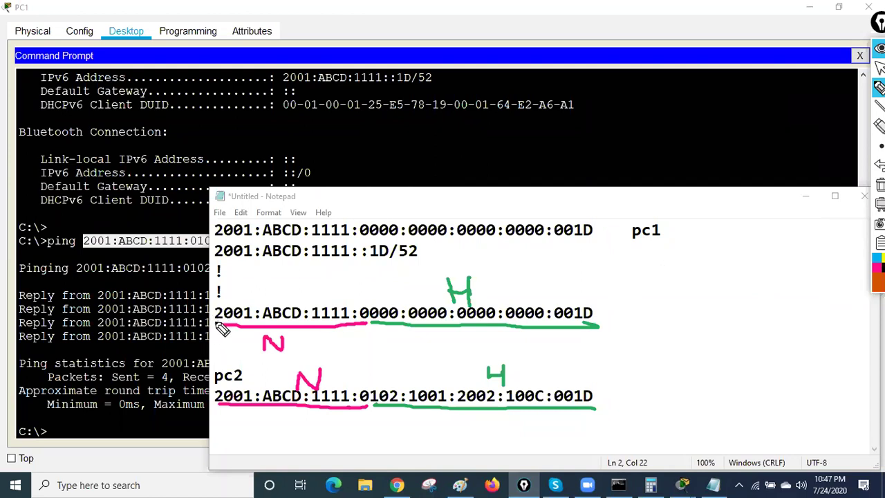
# Handwrite 0000: in orange below the pc1 label and underline it
pyautogui.moveTo(663, 258)
pyautogui.mouseDown()
pyautogui.moveTo(656, 274)
pyautogui.moveTo(694, 258)
pyautogui.moveTo(742, 253)
pyautogui.moveTo(747, 243)
pyautogui.mouseUp()
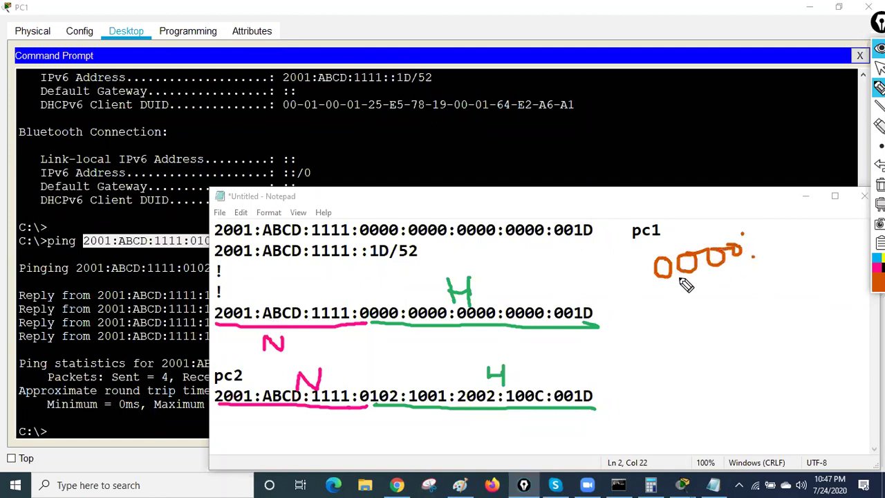
pyautogui.moveTo(655, 284); pyautogui.dragTo(749, 262)
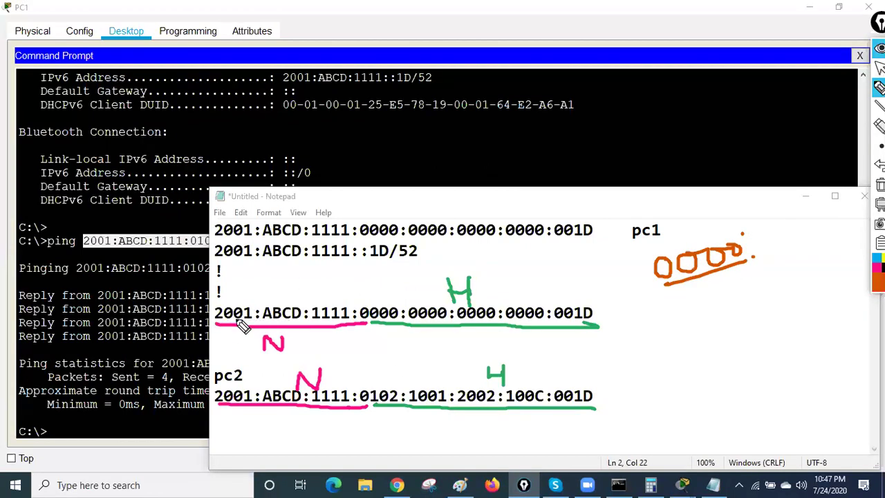
# Handwrite 0001, 1: and an underlined FFFF in orange below the handwritten 0000 group
pyautogui.moveTo(695, 318)
pyautogui.mouseDown()
pyautogui.moveTo(695, 307)
pyautogui.moveTo(732, 307)
pyautogui.mouseUp()
pyautogui.moveTo(727, 337); pyautogui.dragTo(756, 343)
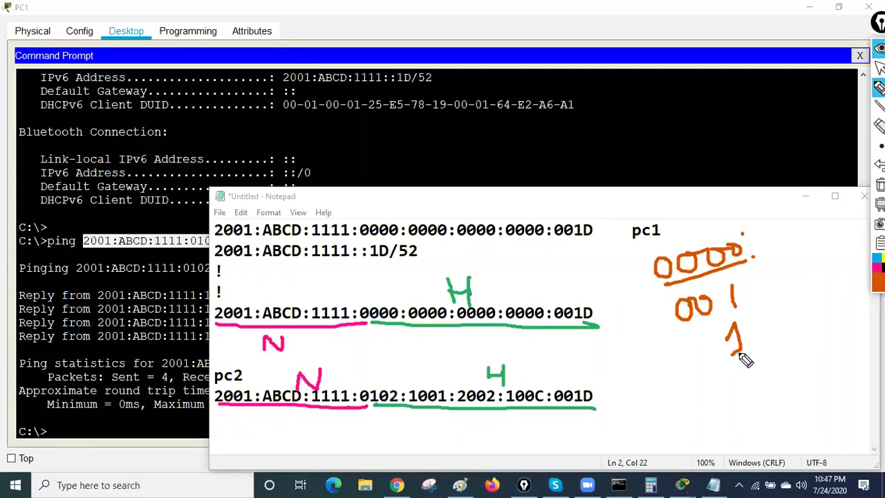
pyautogui.moveTo(653, 306); pyautogui.dragTo(674, 313)
pyautogui.click(763, 318)
pyautogui.click(771, 339)
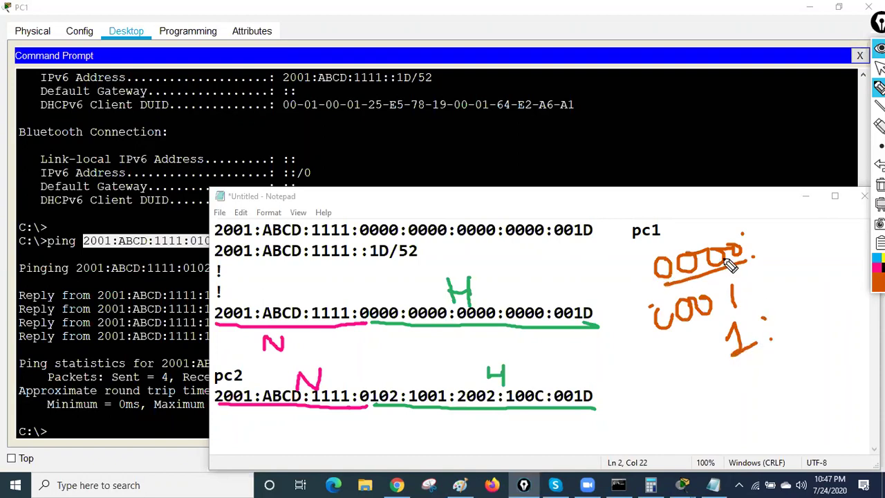
pyautogui.moveTo(709, 379)
pyautogui.mouseDown()
pyautogui.moveTo(714, 394)
pyautogui.moveTo(746, 389)
pyautogui.moveTo(778, 413)
pyautogui.moveTo(800, 369)
pyautogui.moveTo(809, 385)
pyautogui.mouseUp()
pyautogui.moveTo(743, 438); pyautogui.dragTo(832, 404)
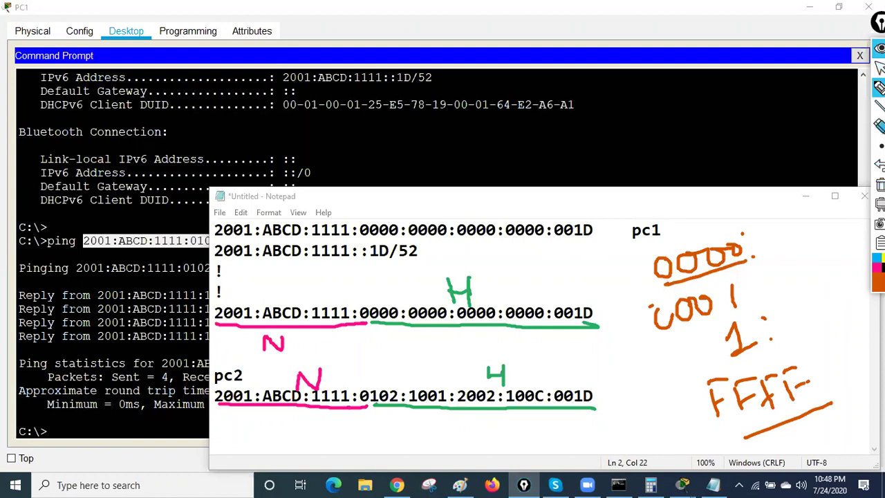
# Erase all the orange handwriting beside the addresses, keeping the pink and green markings
pyautogui.click(879, 125)
pyautogui.moveTo(756, 235)
pyautogui.mouseDown()
pyautogui.moveTo(676, 283)
pyautogui.moveTo(658, 316)
pyautogui.moveTo(684, 297)
pyautogui.mouseUp()
pyautogui.moveTo(757, 264)
pyautogui.mouseDown()
pyautogui.moveTo(763, 342)
pyautogui.moveTo(731, 352)
pyautogui.moveTo(771, 333)
pyautogui.moveTo(768, 326)
pyautogui.moveTo(759, 353)
pyautogui.moveTo(777, 341)
pyautogui.moveTo(739, 400)
pyautogui.moveTo(815, 398)
pyautogui.moveTo(813, 371)
pyautogui.mouseUp()
pyautogui.moveTo(715, 387); pyautogui.dragTo(804, 408)
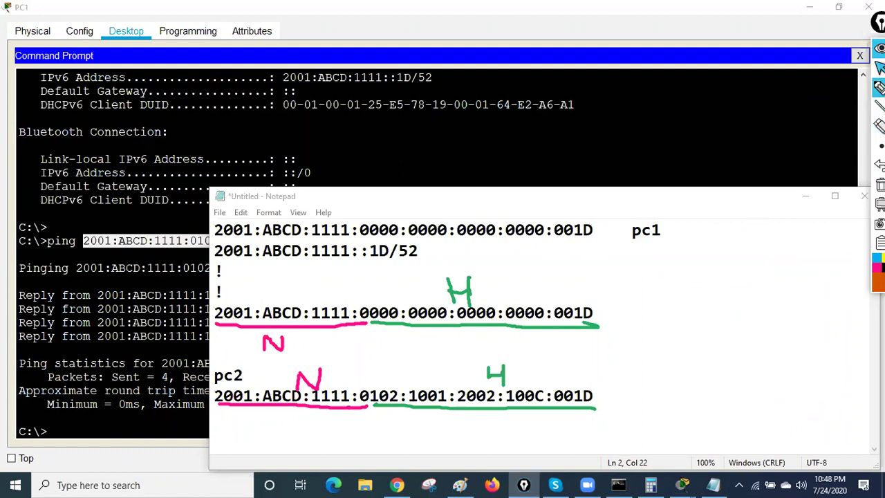
# Mark the ends of the network and host underlines on both annotated addresses with short vertical orange ticks
pyautogui.moveTo(878, 88)
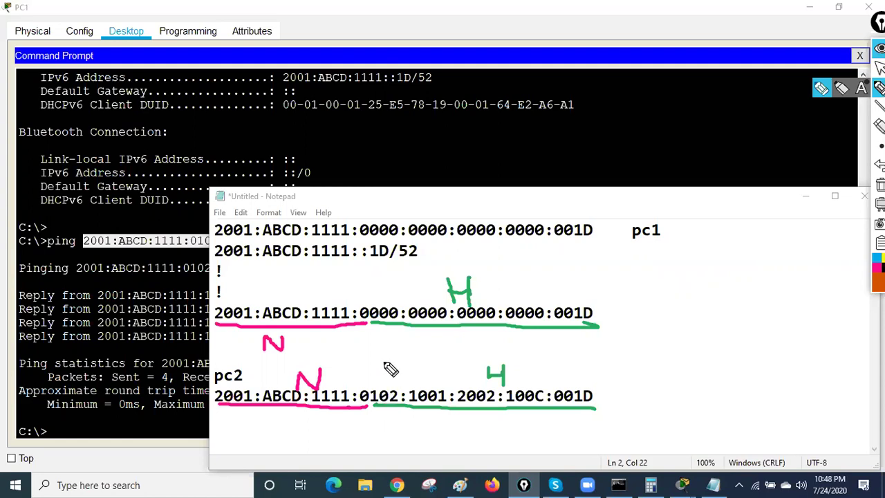
pyautogui.moveTo(600, 315); pyautogui.dragTo(600, 326)
pyautogui.moveTo(369, 316); pyautogui.dragTo(368, 332)
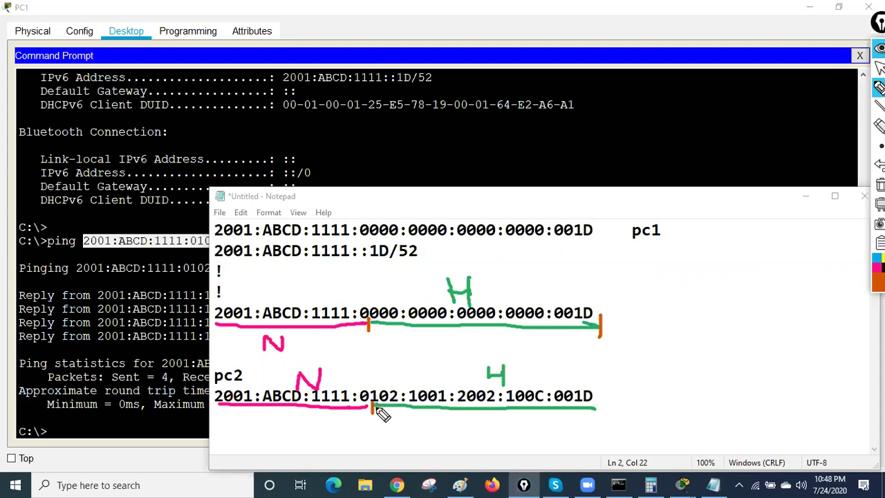
pyautogui.moveTo(593, 398); pyautogui.dragTo(593, 415)
pyautogui.moveTo(372, 401); pyautogui.dragTo(372, 414)
pyautogui.moveTo(213, 400); pyautogui.dragTo(214, 413)
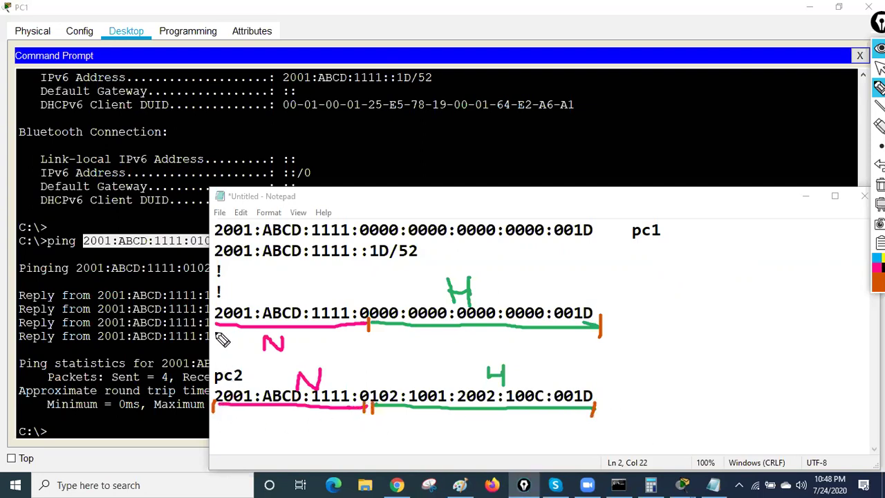
pyautogui.moveTo(212, 317); pyautogui.dragTo(211, 332)
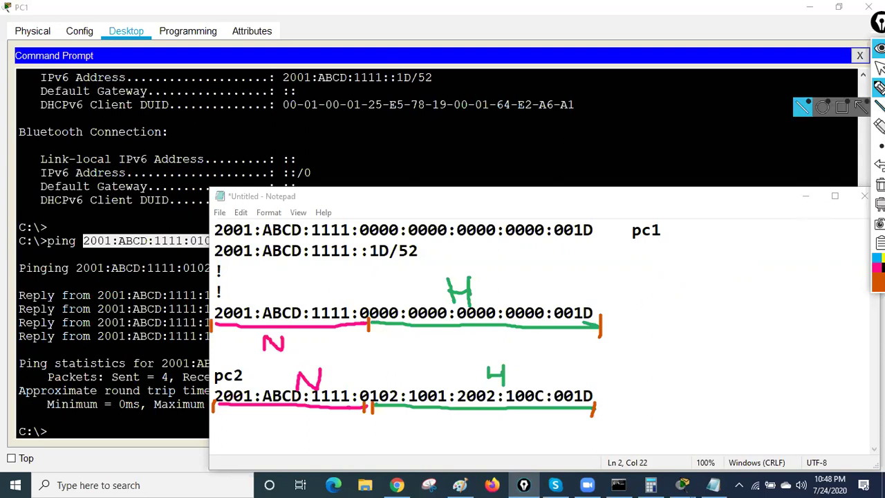
# Underline 001D in orange in both annotated addresses, and underline the groups 0102:1001:2002:100C in the pc2 address
pyautogui.moveTo(879, 203)
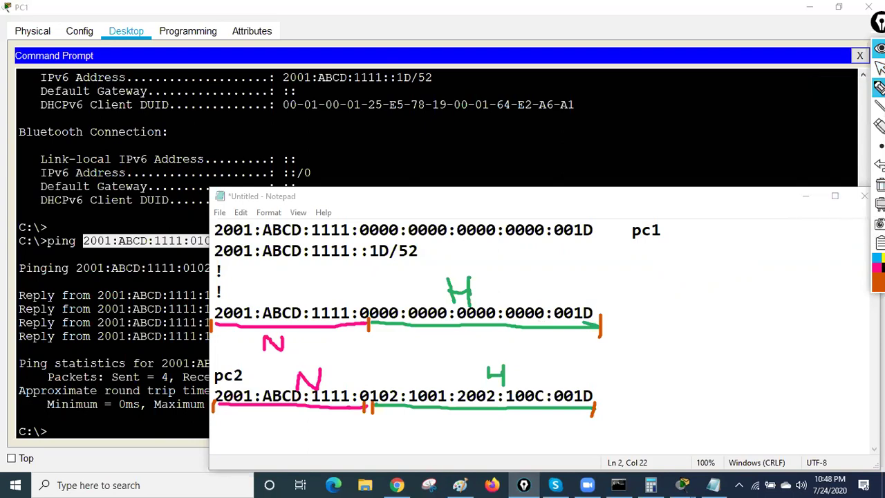
pyautogui.moveTo(879, 263)
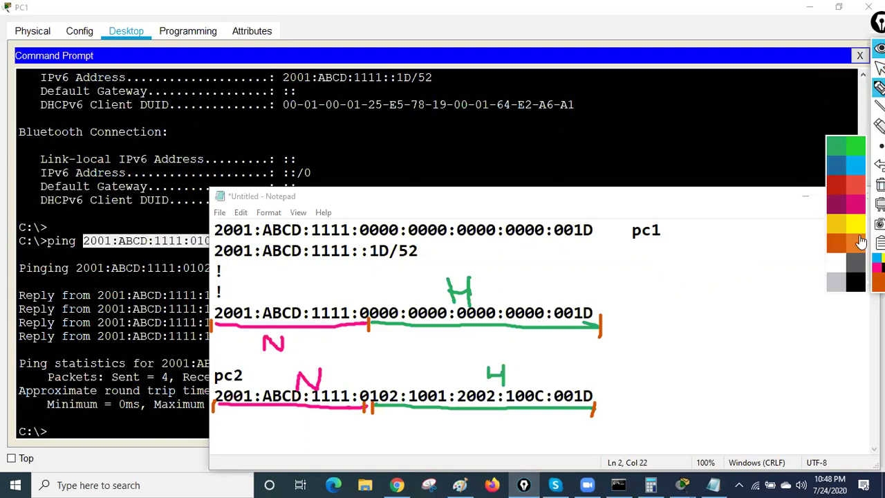
pyautogui.click(837, 206)
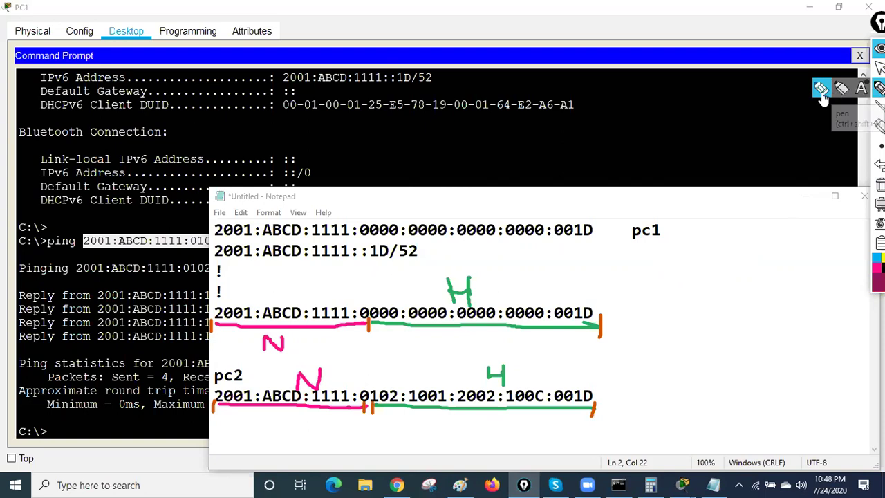
pyautogui.moveTo(878, 266)
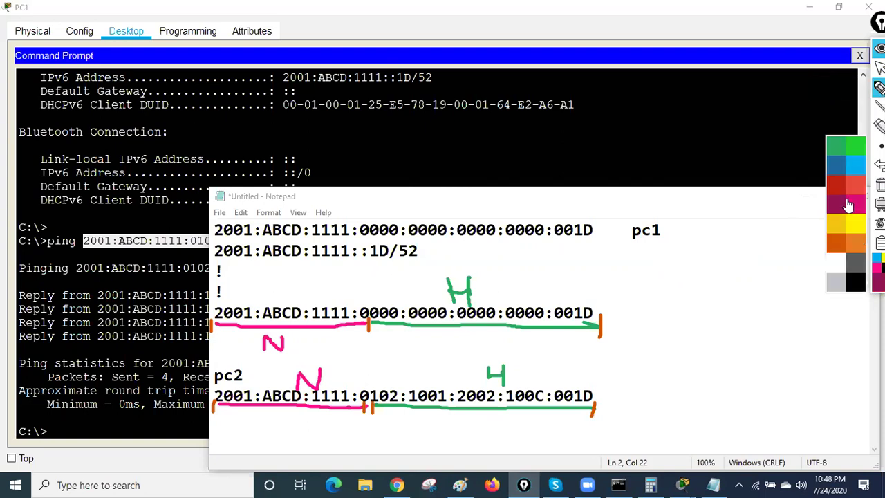
pyautogui.click(841, 243)
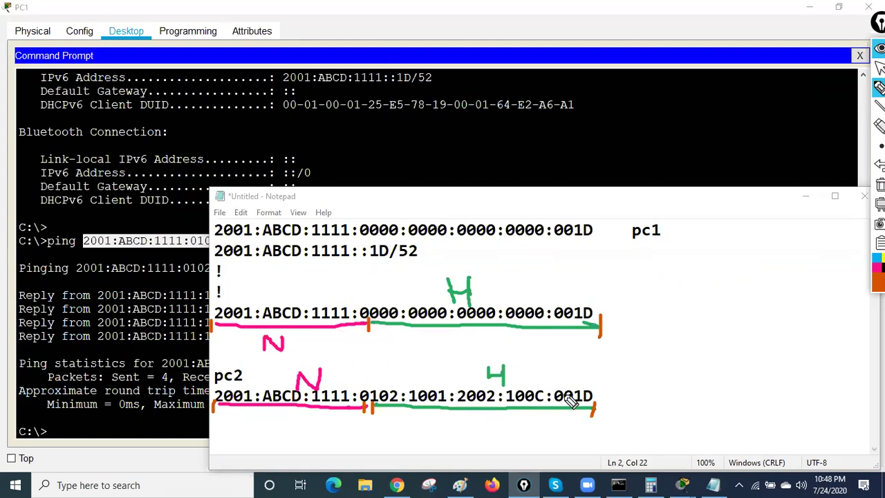
pyautogui.moveTo(598, 401); pyautogui.dragTo(551, 399)
pyautogui.moveTo(553, 322); pyautogui.dragTo(600, 322)
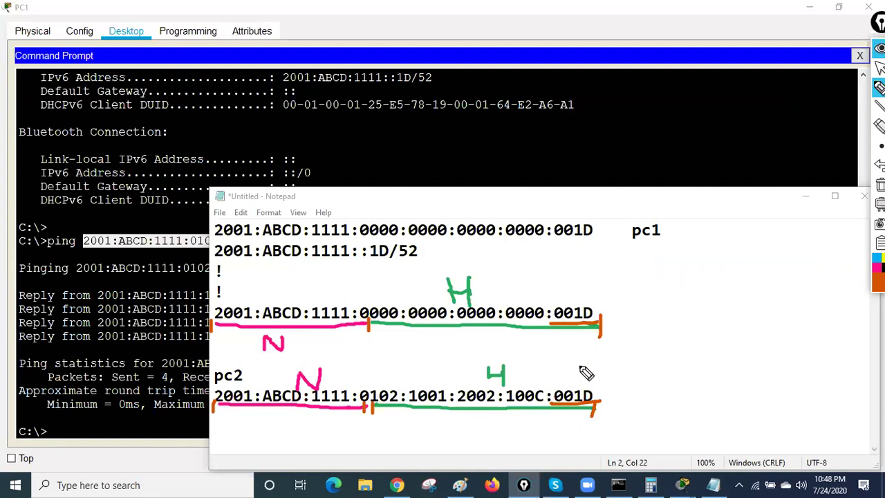
pyautogui.moveTo(379, 405); pyautogui.dragTo(533, 412)
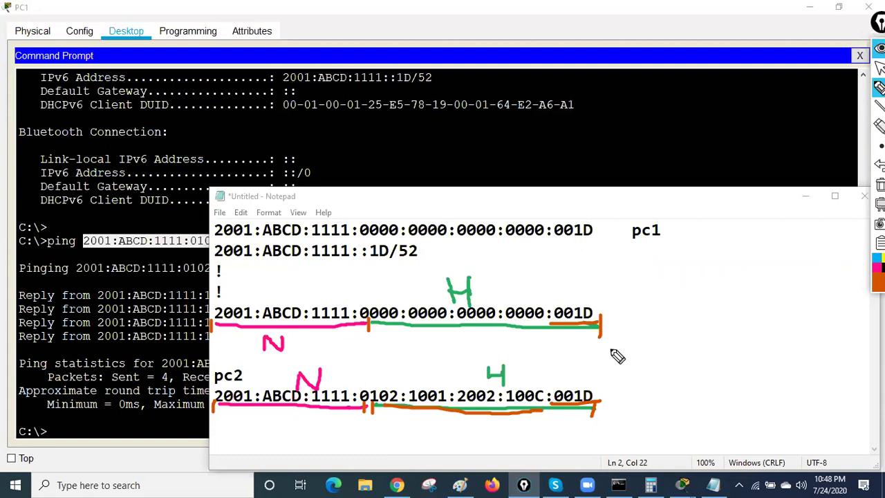
# Handwrite A B 4D and A C E with an underline in orange below the pc1 label, and clear all screen drawings
pyautogui.moveTo(640, 283)
pyautogui.mouseDown()
pyautogui.moveTo(690, 262)
pyautogui.moveTo(691, 273)
pyautogui.mouseUp()
pyautogui.moveTo(726, 235); pyautogui.dragTo(745, 257)
pyautogui.moveTo(653, 304)
pyautogui.mouseDown()
pyautogui.moveTo(738, 277)
pyautogui.moveTo(752, 287)
pyautogui.mouseUp()
pyautogui.moveTo(667, 330); pyautogui.dragTo(786, 275)
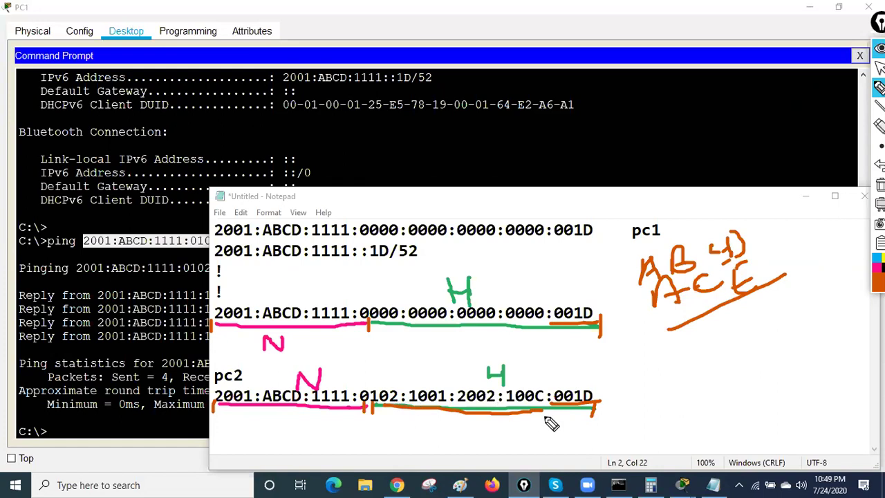
pyautogui.click(879, 185)
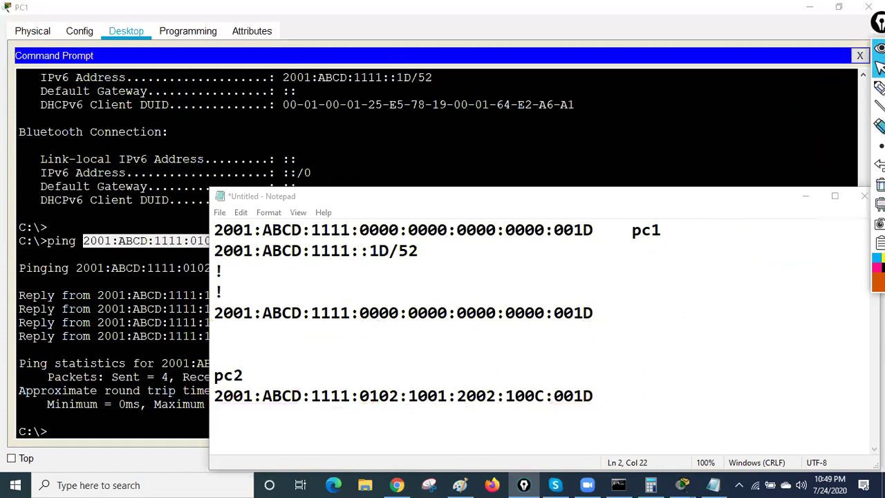
# Underline the lower full pc1 address, its compressed /52 form and the pc2 host groups in orange, and box the four 0000 groups
pyautogui.click(821, 88)
pyautogui.moveTo(211, 320)
pyautogui.mouseDown()
pyautogui.moveTo(227, 327)
pyautogui.moveTo(555, 332)
pyautogui.mouseUp()
pyautogui.moveTo(616, 332); pyautogui.dragTo(560, 333)
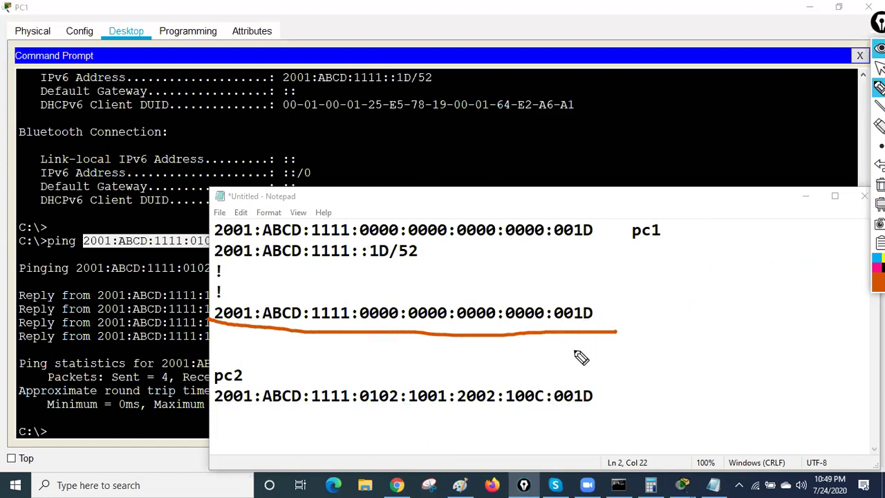
pyautogui.moveTo(356, 303)
pyautogui.mouseDown()
pyautogui.moveTo(363, 327)
pyautogui.moveTo(464, 333)
pyautogui.moveTo(551, 323)
pyautogui.moveTo(556, 305)
pyautogui.moveTo(363, 297)
pyautogui.mouseUp()
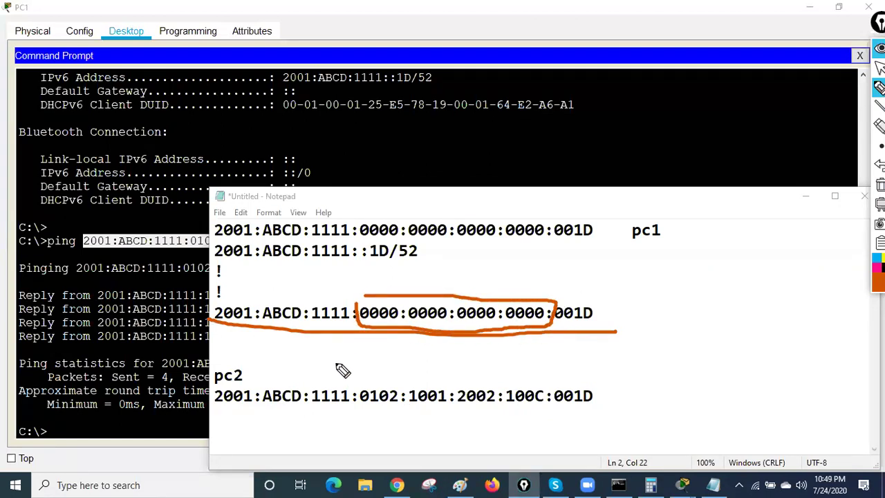
pyautogui.moveTo(211, 264); pyautogui.dragTo(453, 263)
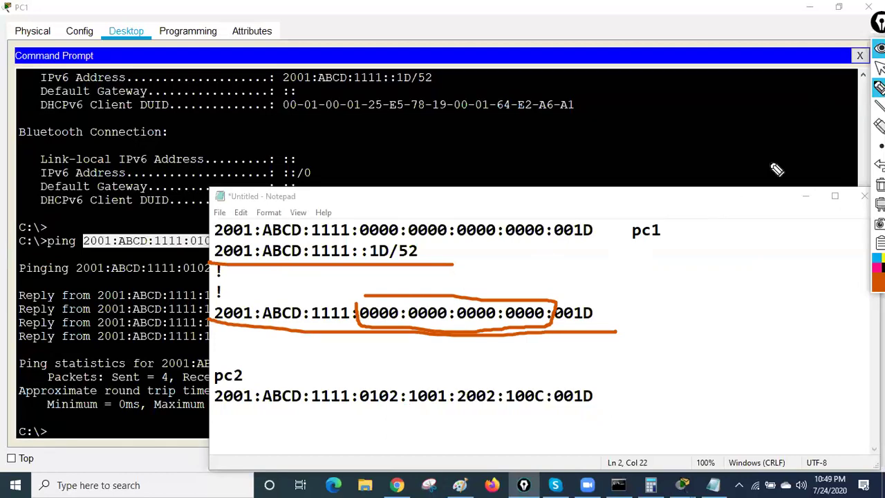
pyautogui.moveTo(363, 407); pyautogui.dragTo(655, 407)
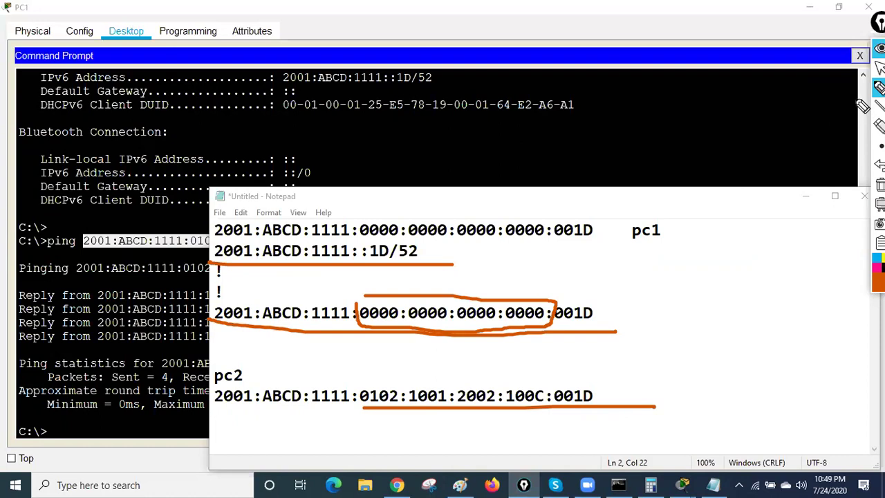
# Clear the screen drawings and switch to the Paint notes, showing the /64 network and host address examples
pyautogui.click(879, 185)
pyautogui.moveTo(226, 230); pyautogui.dragTo(696, 389)
pyautogui.click(697, 388)
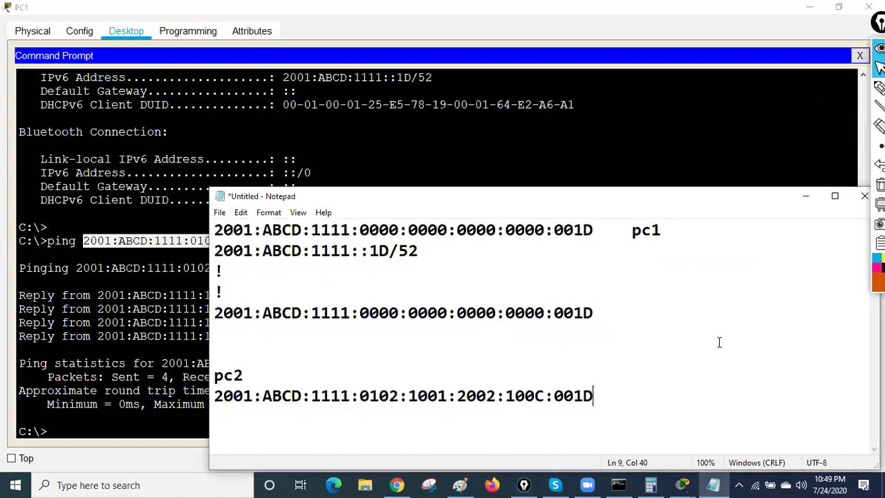
pyautogui.click(805, 199)
pyautogui.click(810, 7)
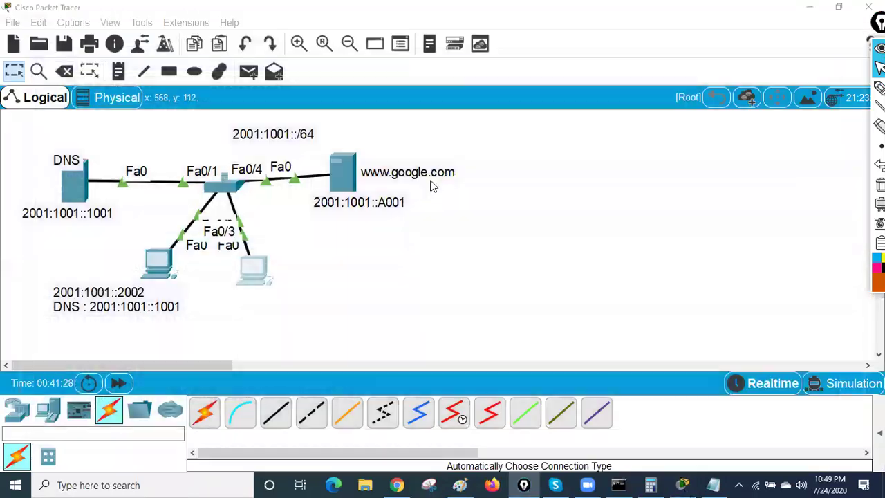
pyautogui.click(813, 7)
pyautogui.moveTo(681, 484)
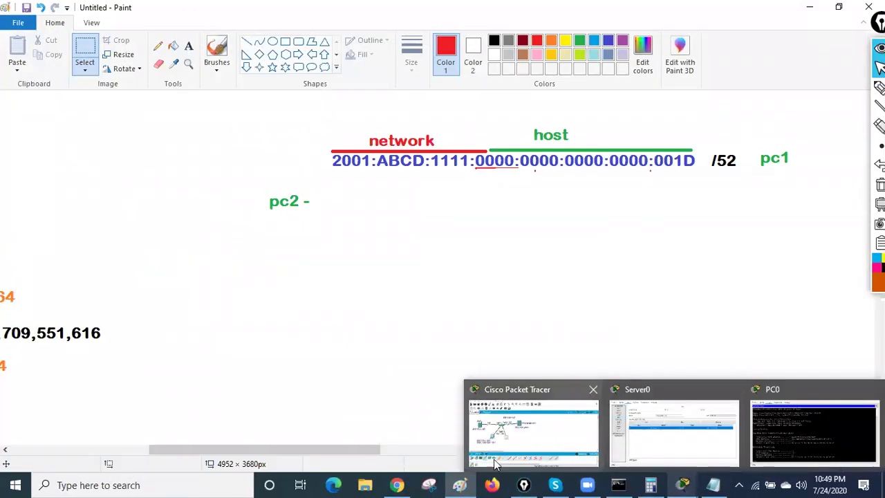
pyautogui.moveTo(367, 450); pyautogui.dragTo(226, 455)
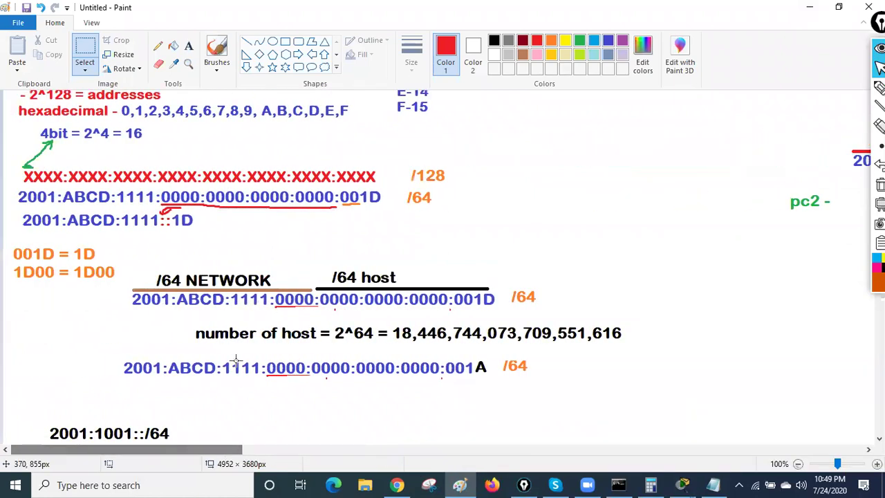
pyautogui.scroll(-3, 309, 367)
pyautogui.scroll(3, 267, 355)
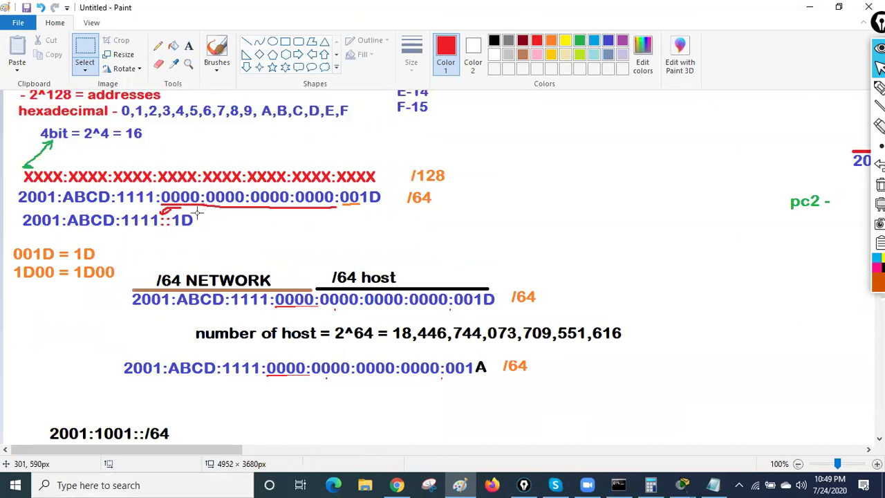
# Handwrite 0000:1001:000 in orange beside the example addresses and underline the first group
pyautogui.click(879, 87)
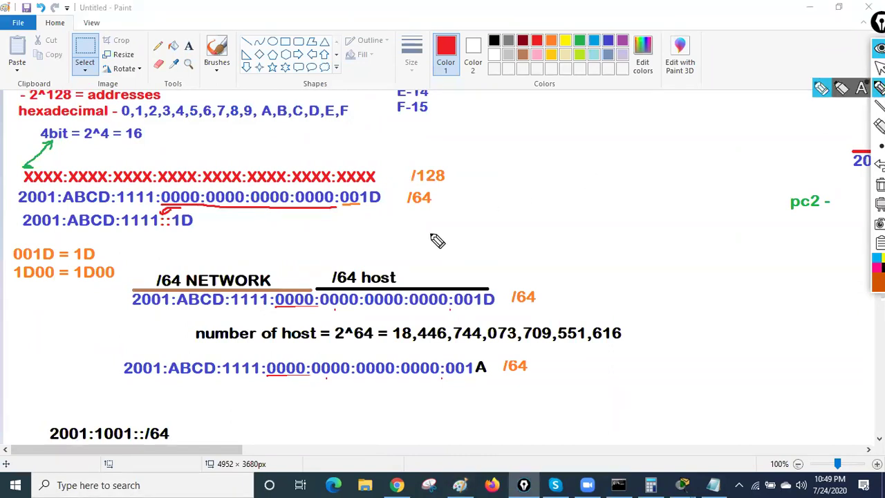
pyautogui.moveTo(373, 239); pyautogui.dragTo(470, 228)
pyautogui.moveTo(461, 202)
pyautogui.mouseDown()
pyautogui.moveTo(477, 209)
pyautogui.moveTo(544, 184)
pyautogui.mouseUp()
pyautogui.click(557, 174)
pyautogui.click(561, 201)
pyautogui.moveTo(448, 225); pyautogui.dragTo(458, 207)
pyautogui.moveTo(587, 168)
pyautogui.mouseDown()
pyautogui.moveTo(567, 198)
pyautogui.moveTo(604, 169)
pyautogui.moveTo(629, 181)
pyautogui.mouseUp()
pyautogui.click(642, 165)
pyautogui.click(645, 175)
pyautogui.moveTo(670, 151); pyautogui.dragTo(715, 154)
# Handwrite 1001 in orange with double colons on both sides below the first handwritten groups, and underline it
pyautogui.click(535, 228)
pyautogui.click(560, 227)
pyautogui.click(548, 257)
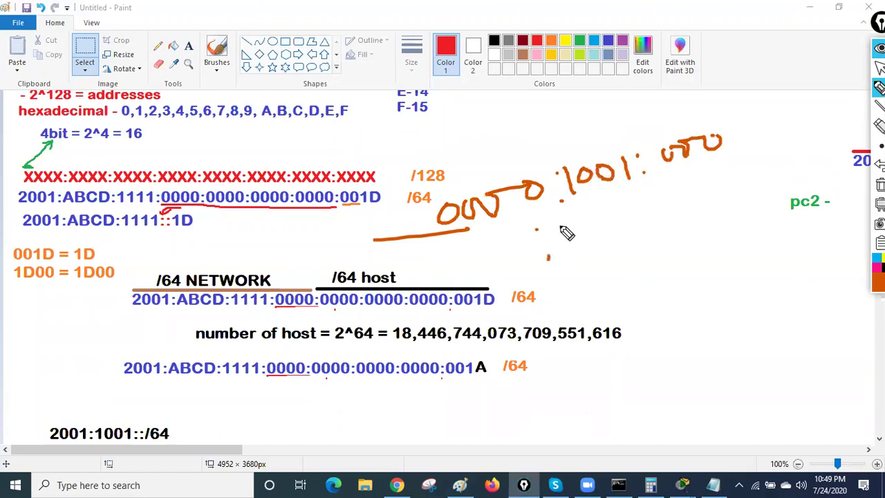
pyautogui.click(572, 241)
pyautogui.click(590, 209)
pyautogui.moveTo(593, 207); pyautogui.dragTo(599, 239)
pyautogui.moveTo(609, 214)
pyautogui.mouseDown()
pyautogui.moveTo(631, 228)
pyautogui.moveTo(625, 216)
pyautogui.moveTo(653, 228)
pyautogui.mouseUp()
pyautogui.click(662, 196)
pyautogui.click(672, 218)
pyautogui.click(685, 194)
pyautogui.moveTo(561, 276); pyautogui.dragTo(795, 215)
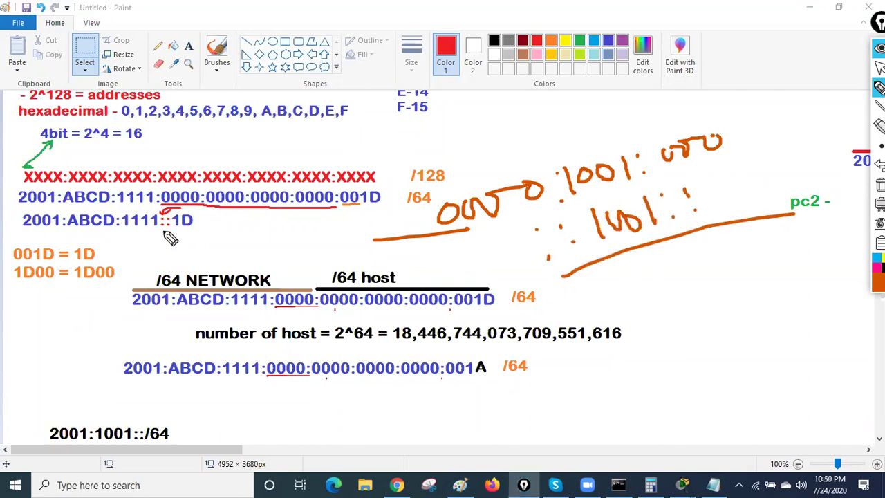
# Handwrite 0:1001: and a dash in orange below the double-colon example, correcting the zeros with the eraser
pyautogui.moveTo(463, 234); pyautogui.dragTo(539, 207)
pyautogui.moveTo(601, 290); pyautogui.dragTo(625, 305)
pyautogui.click(640, 284)
pyautogui.click(643, 319)
pyautogui.moveTo(664, 270)
pyautogui.mouseDown()
pyautogui.moveTo(661, 296)
pyautogui.moveTo(682, 270)
pyautogui.mouseUp()
pyautogui.moveTo(699, 263)
pyautogui.mouseDown()
pyautogui.moveTo(745, 268)
pyautogui.moveTo(814, 222)
pyautogui.mouseUp()
pyautogui.click(754, 230)
pyautogui.click(763, 253)
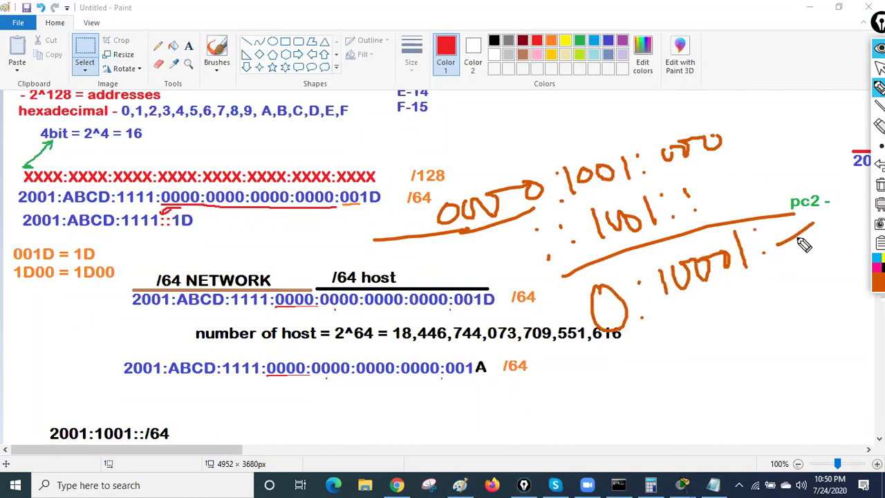
pyautogui.click(879, 126)
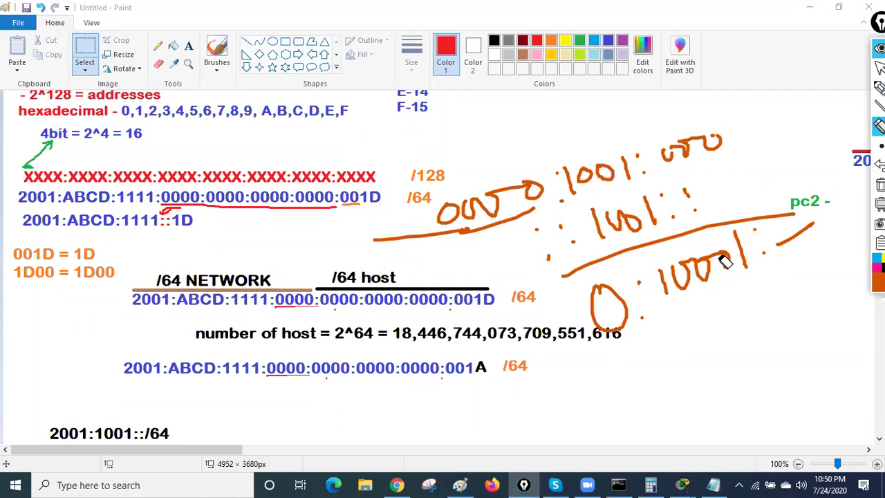
pyautogui.moveTo(681, 280)
pyautogui.mouseDown()
pyautogui.moveTo(695, 287)
pyautogui.moveTo(692, 265)
pyautogui.moveTo(726, 255)
pyautogui.mouseUp()
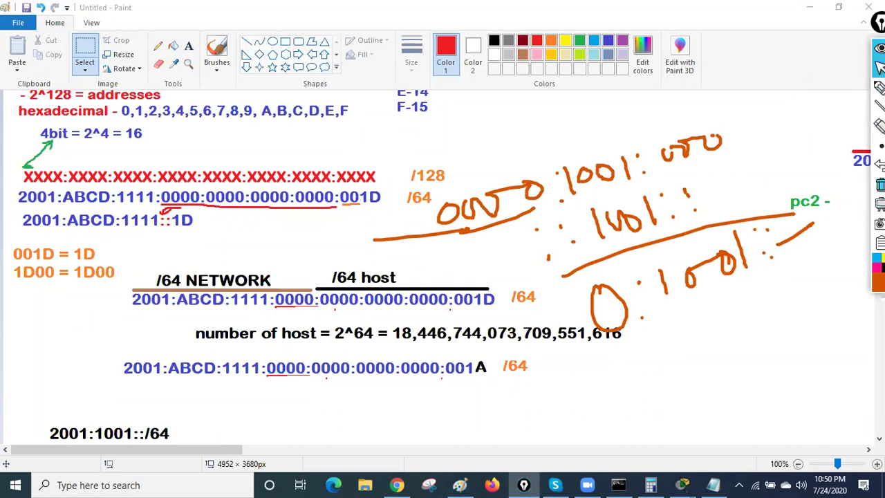
# Clear the drawings and mark the zero groups and the network and host sides of the /52 pc1 address with orange lines and dots
pyautogui.click(879, 186)
pyautogui.moveTo(229, 449); pyautogui.dragTo(371, 434)
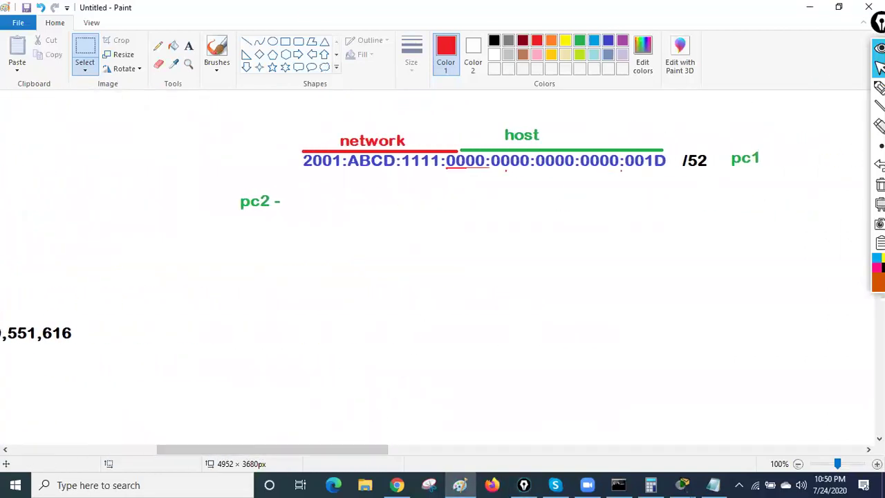
pyautogui.click(878, 87)
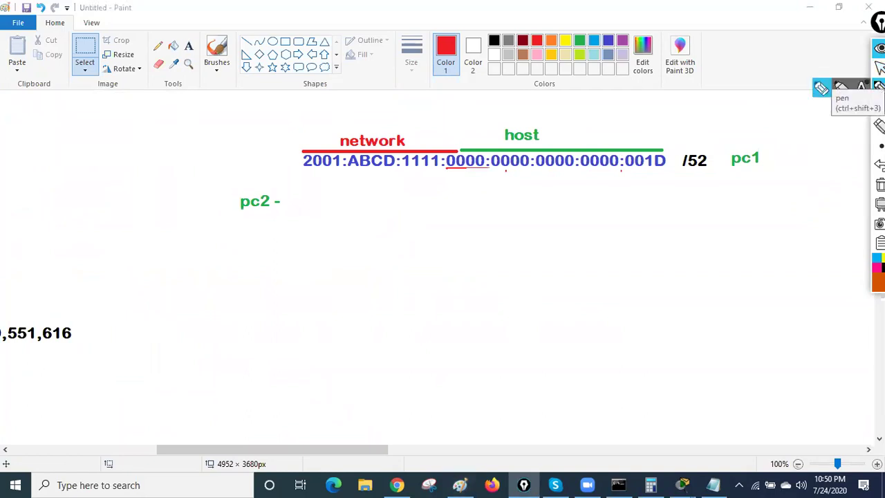
pyautogui.click(877, 89)
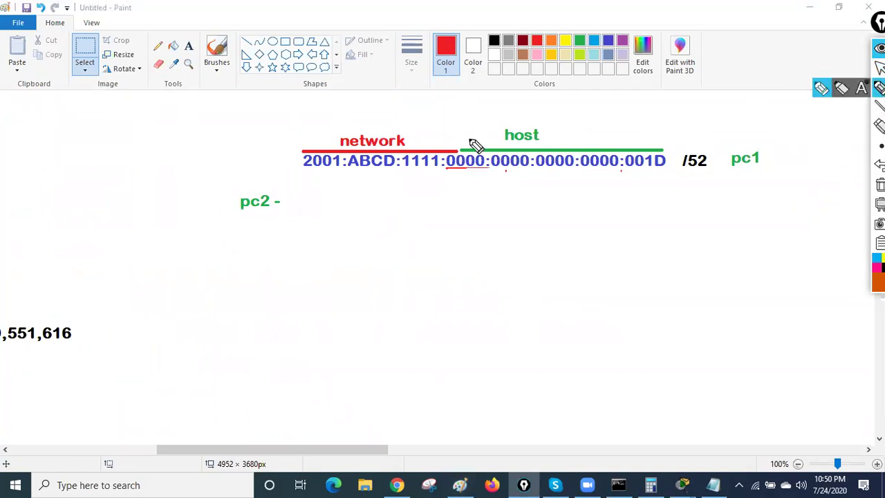
pyautogui.moveTo(445, 168)
pyautogui.mouseDown()
pyautogui.moveTo(628, 170)
pyautogui.moveTo(607, 169)
pyautogui.moveTo(619, 164)
pyautogui.moveTo(600, 189)
pyautogui.moveTo(575, 179)
pyautogui.mouseUp()
pyautogui.click(475, 187)
pyautogui.click(473, 211)
pyautogui.click(492, 184)
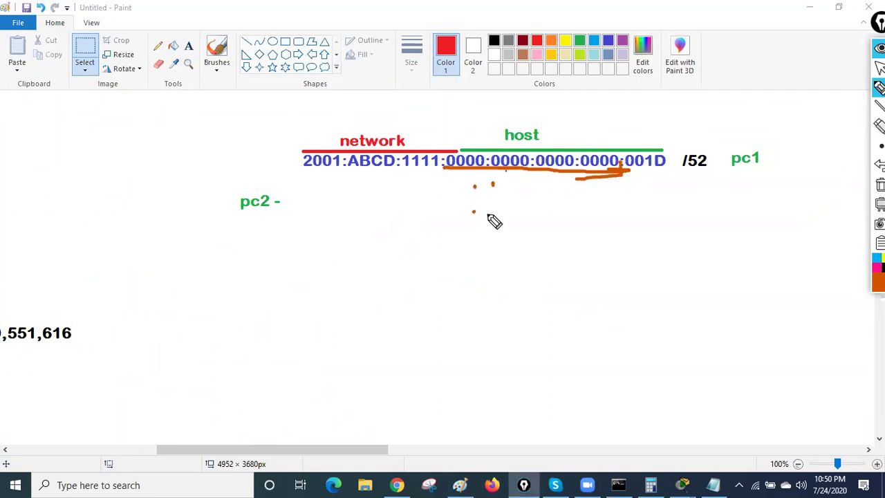
pyautogui.click(487, 214)
pyautogui.moveTo(456, 171); pyautogui.dragTo(344, 184)
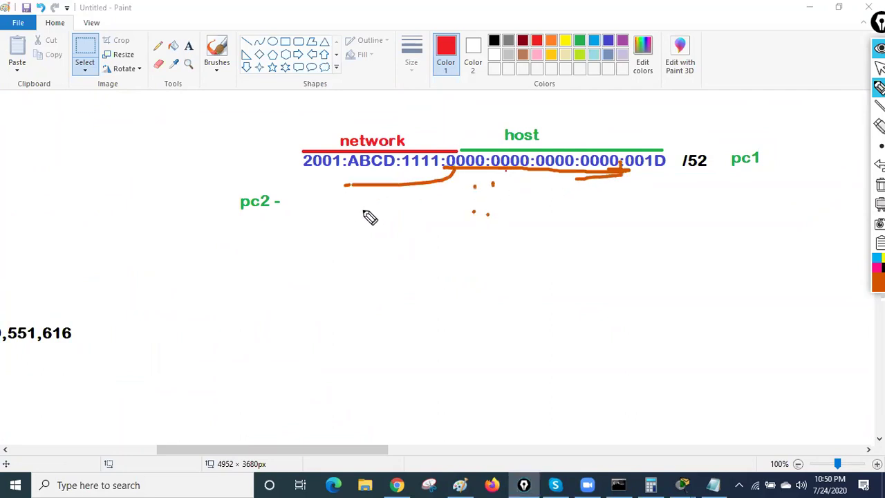
pyautogui.moveTo(459, 169); pyautogui.dragTo(624, 177)
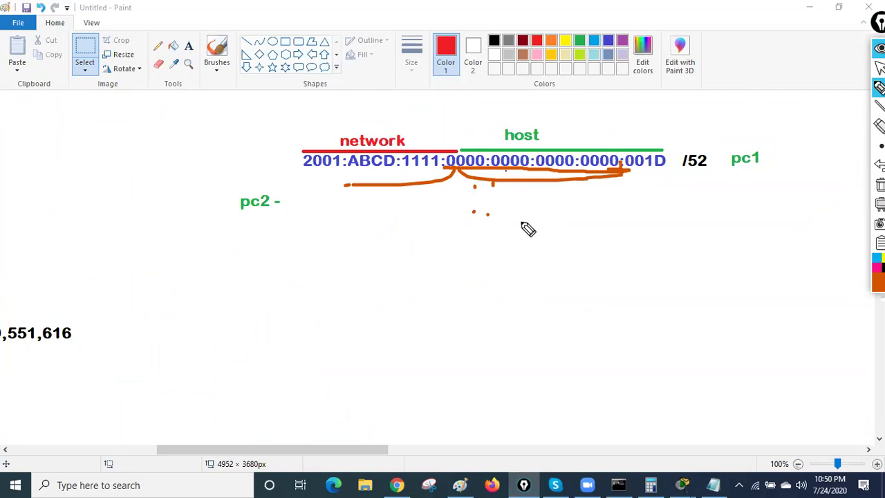
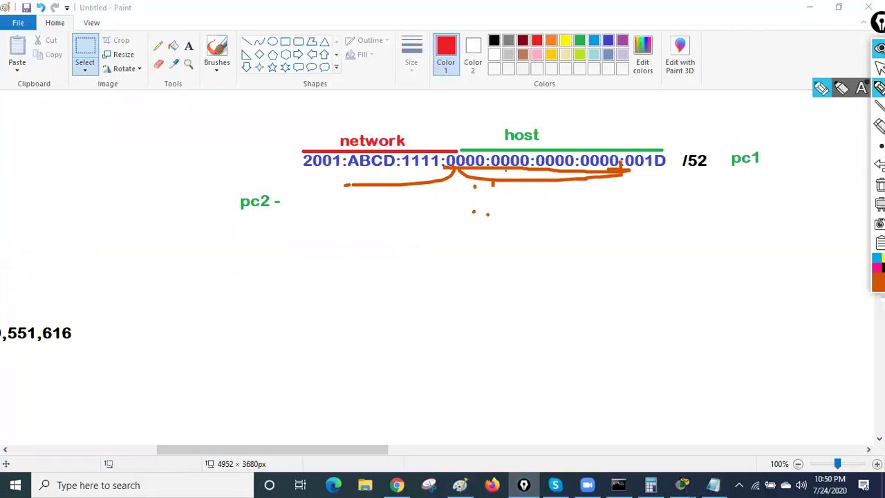
# Clear the drawings, box the first 0000 group of the /52 address in orange and label it with an underlined 16bit
pyautogui.click(879, 67)
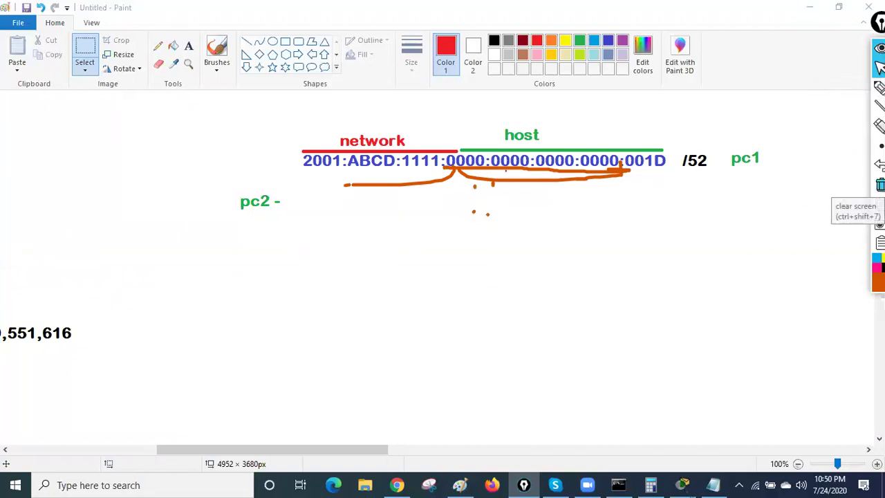
pyautogui.click(879, 185)
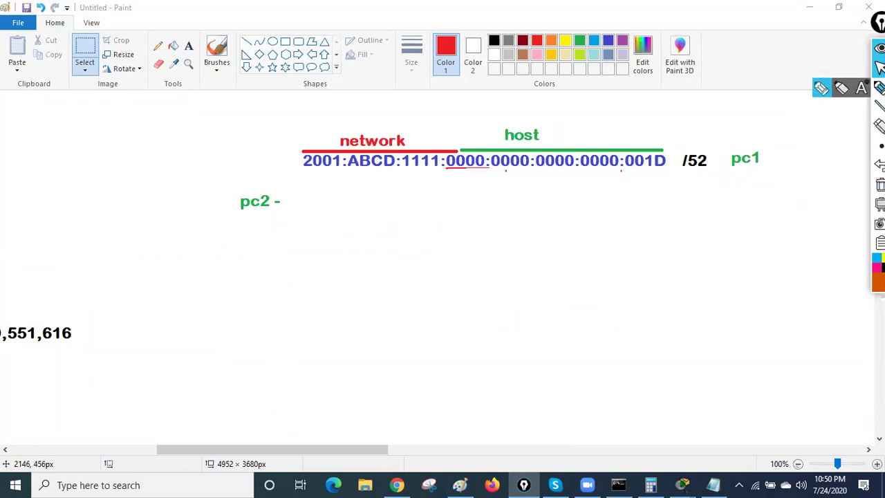
pyautogui.moveTo(447, 170)
pyautogui.mouseDown()
pyautogui.moveTo(488, 172)
pyautogui.moveTo(489, 161)
pyautogui.moveTo(444, 153)
pyautogui.moveTo(443, 171)
pyautogui.mouseUp()
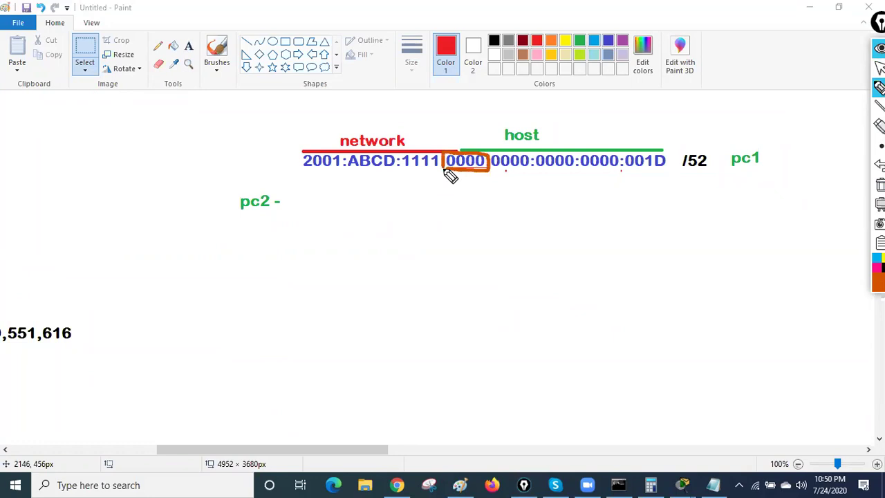
pyautogui.moveTo(461, 206); pyautogui.dragTo(461, 193)
pyautogui.moveTo(472, 201)
pyautogui.mouseDown()
pyautogui.moveTo(477, 186)
pyautogui.moveTo(508, 206)
pyautogui.moveTo(524, 193)
pyautogui.mouseUp()
pyautogui.moveTo(449, 223); pyautogui.dragTo(534, 213)
# Handwrite :0001: in orange below the 16bit label, underline it and write its shortened form 1 underneath
pyautogui.moveTo(483, 246); pyautogui.dragTo(539, 244)
pyautogui.moveTo(566, 230)
pyautogui.mouseDown()
pyautogui.moveTo(559, 278)
pyautogui.moveTo(530, 313)
pyautogui.moveTo(548, 308)
pyautogui.mouseUp()
pyautogui.click(452, 248)
pyautogui.click(451, 274)
pyautogui.click(586, 232)
pyautogui.click(586, 261)
pyautogui.moveTo(480, 286); pyautogui.dragTo(584, 263)
# Handwrite :1000: in orange below the shortened 1
pyautogui.moveTo(500, 344)
pyautogui.mouseDown()
pyautogui.moveTo(547, 355)
pyautogui.moveTo(574, 338)
pyautogui.mouseUp()
pyautogui.click(579, 352)
pyautogui.click(490, 345)
pyautogui.click(490, 367)
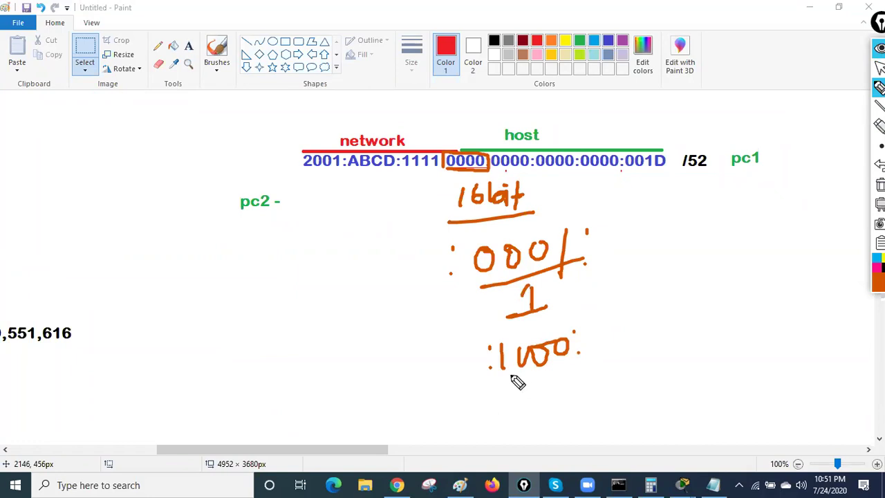
# Handwrite 01 with 10 beneath it in orange below the pc2 label and circle the pair
pyautogui.moveTo(199, 278)
pyautogui.mouseDown()
pyautogui.moveTo(230, 303)
pyautogui.moveTo(201, 342)
pyautogui.mouseUp()
pyautogui.moveTo(225, 319); pyautogui.dragTo(223, 330)
pyautogui.moveTo(191, 243); pyautogui.dragTo(220, 240)
pyautogui.moveTo(220, 240)
pyautogui.mouseDown()
pyautogui.moveTo(300, 262)
pyautogui.moveTo(204, 220)
pyautogui.mouseUp()
pyautogui.moveTo(178, 248); pyautogui.dragTo(187, 237)
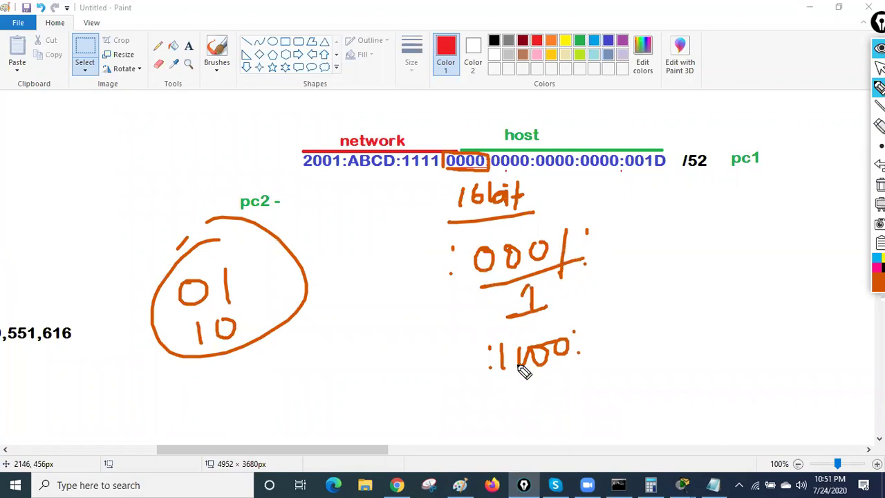
# Handwrite :1000: again in orange beneath the existing handwritten :1000: and underline it
pyautogui.moveTo(523, 379); pyautogui.dragTo(522, 401)
pyautogui.moveTo(509, 406)
pyautogui.mouseDown()
pyautogui.moveTo(546, 378)
pyautogui.moveTo(570, 384)
pyautogui.moveTo(577, 367)
pyautogui.moveTo(589, 391)
pyautogui.mouseUp()
pyautogui.click(497, 379)
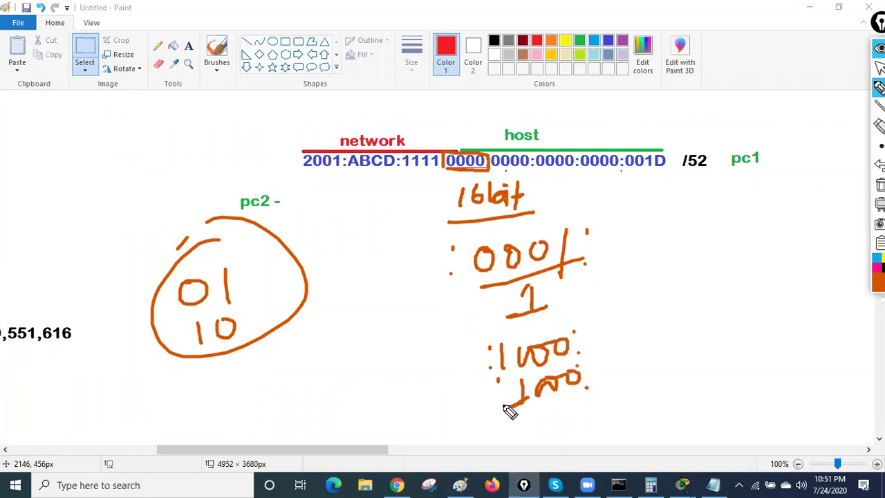
pyautogui.moveTo(488, 422); pyautogui.dragTo(601, 389)
# Underline the leading zeros of the 001D group in orange and write its shortened form 1D below with an underline
pyautogui.moveTo(628, 169); pyautogui.dragTo(643, 171)
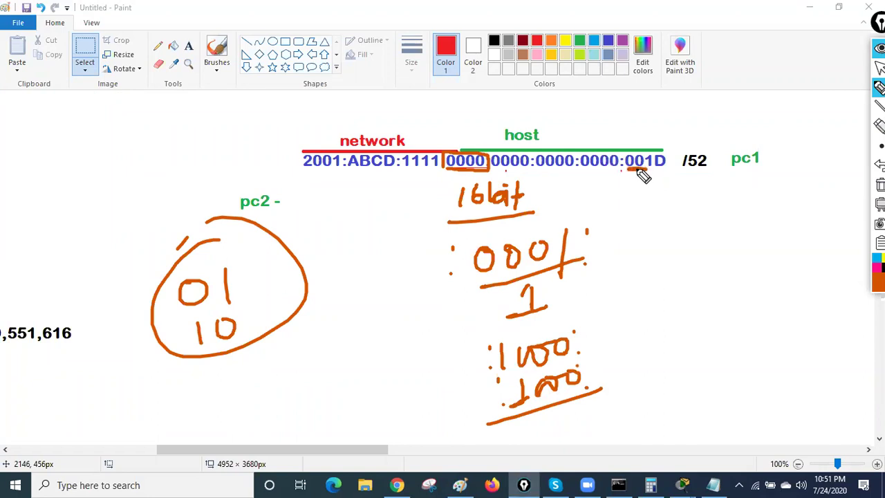
pyautogui.moveTo(650, 182); pyautogui.dragTo(648, 210)
pyautogui.moveTo(665, 183); pyautogui.dragTo(668, 206)
pyautogui.moveTo(627, 226); pyautogui.dragTo(718, 202)
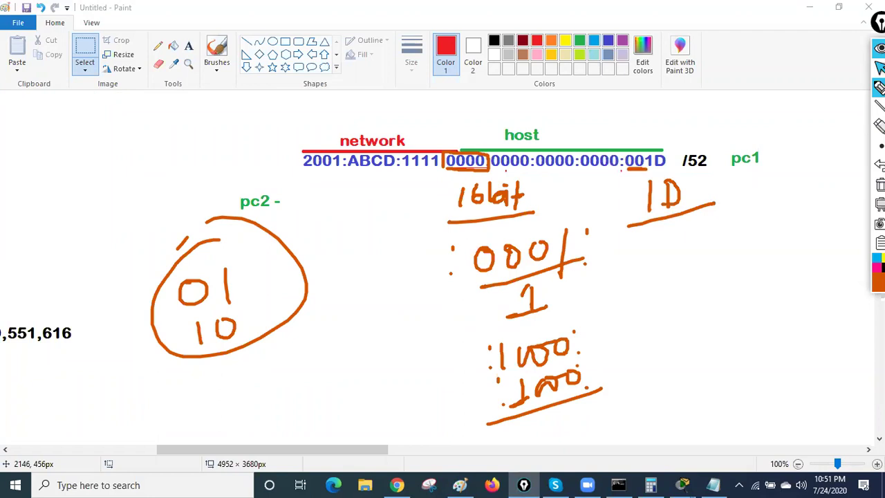
# Clear all the orange drawings from the screen
pyautogui.click(879, 67)
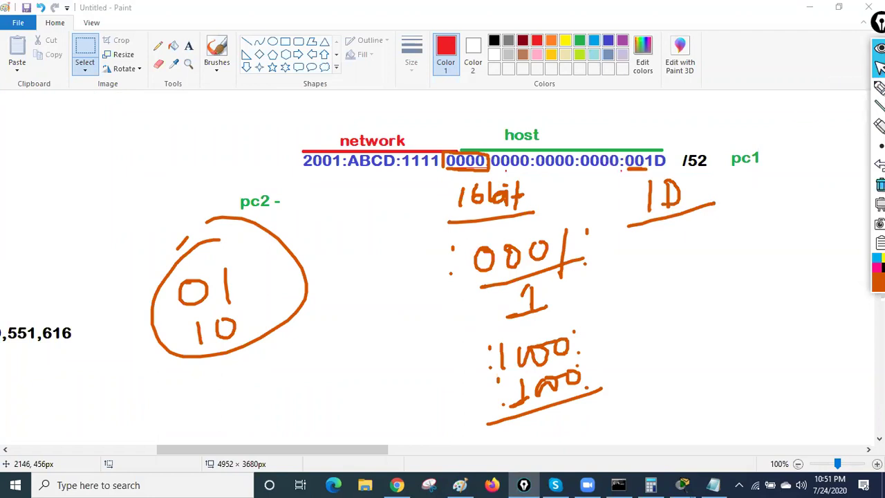
pyautogui.click(879, 184)
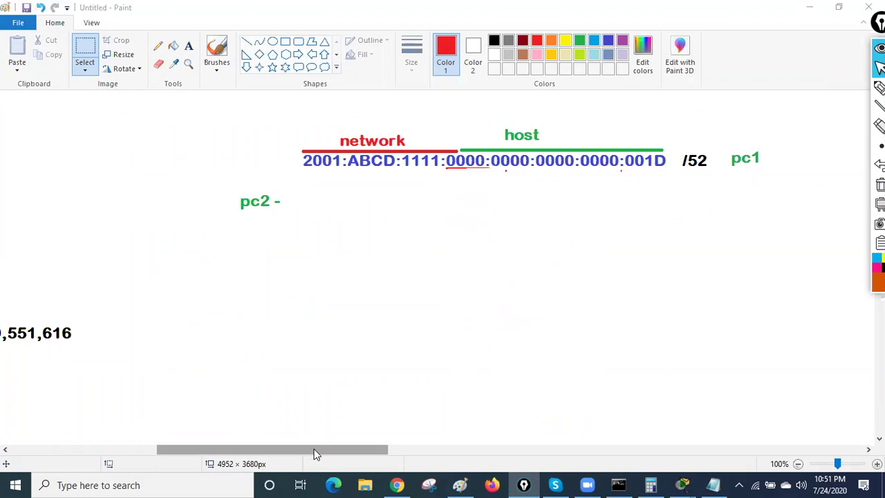
# Review the typed IPv6 notes, from the 128-bit address format to the /64 network and host example and the 2001:1001::/64 lines
pyautogui.moveTo(317, 451)
pyautogui.mouseDown()
pyautogui.moveTo(168, 450)
pyautogui.moveTo(178, 405)
pyautogui.mouseUp()
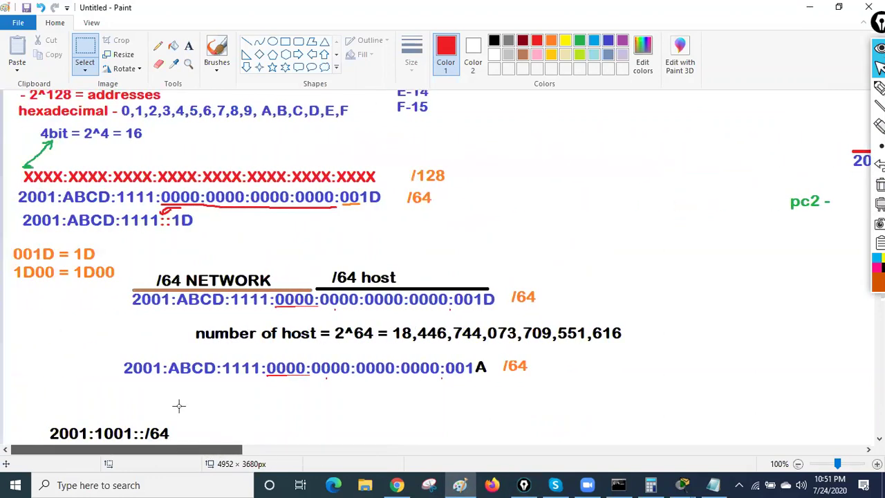
pyautogui.scroll(-5, 207, 387)
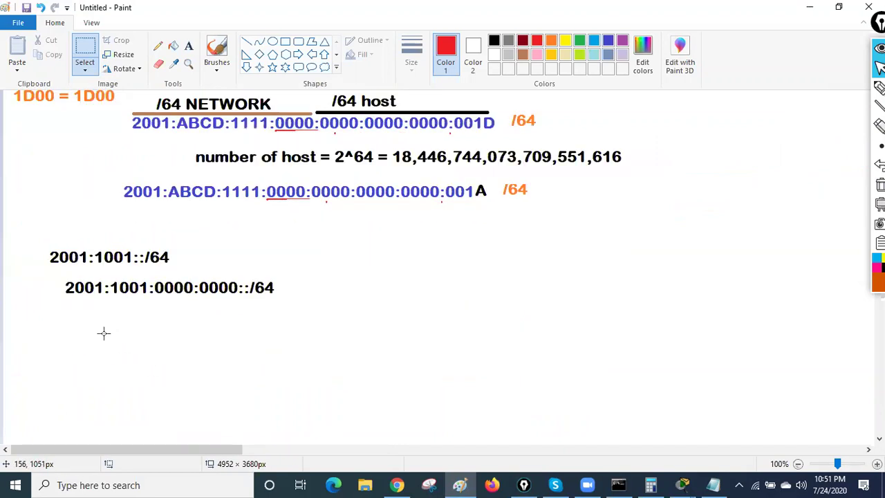
pyautogui.scroll(-5, 196, 328)
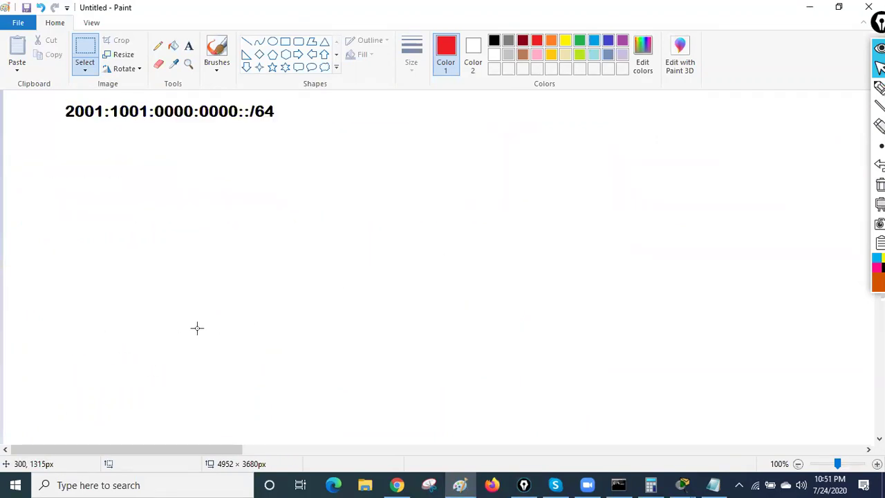
pyautogui.scroll(3, 197, 327)
pyautogui.scroll(5, 197, 327)
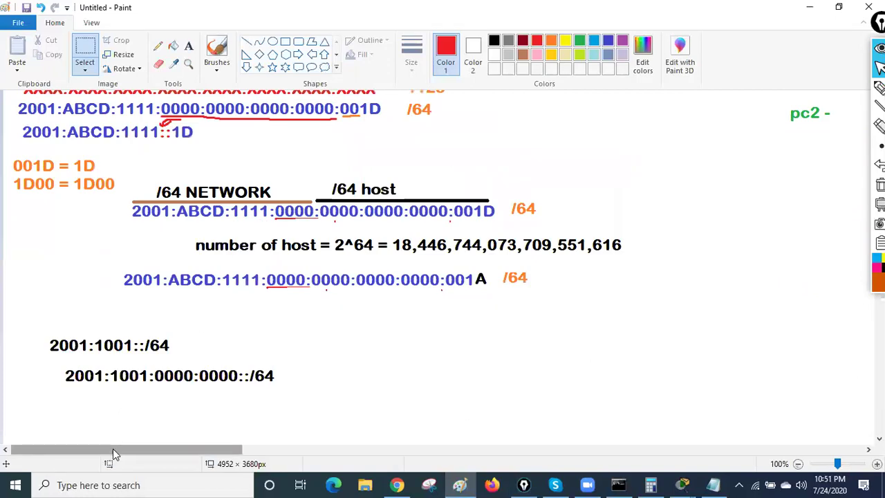
pyautogui.moveTo(117, 450); pyautogui.dragTo(108, 458)
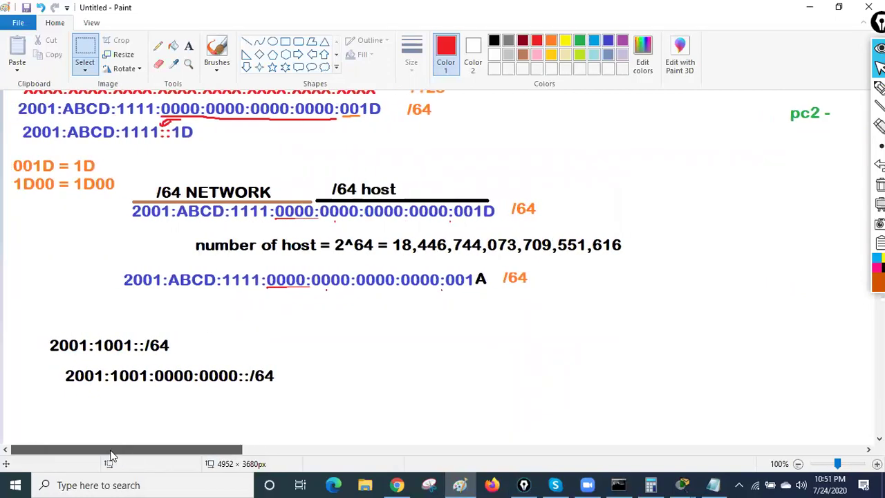
pyautogui.scroll(7, 115, 346)
pyautogui.scroll(-5, 115, 347)
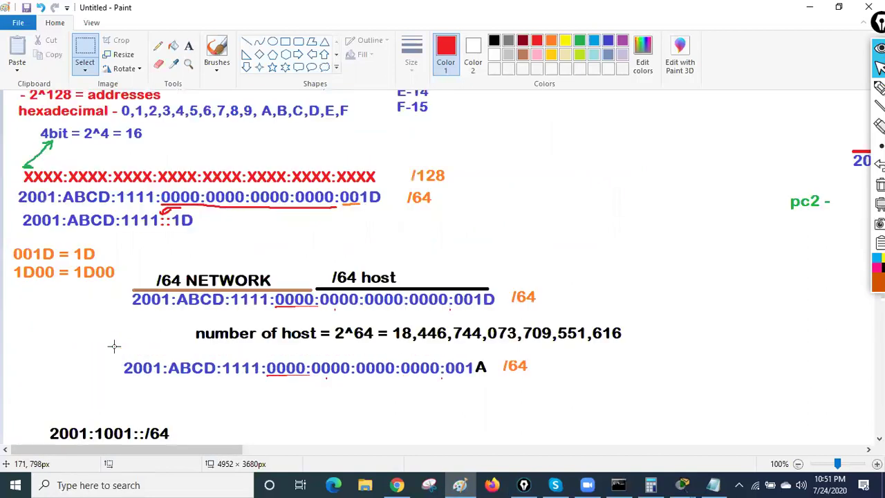
pyautogui.scroll(-5, 115, 347)
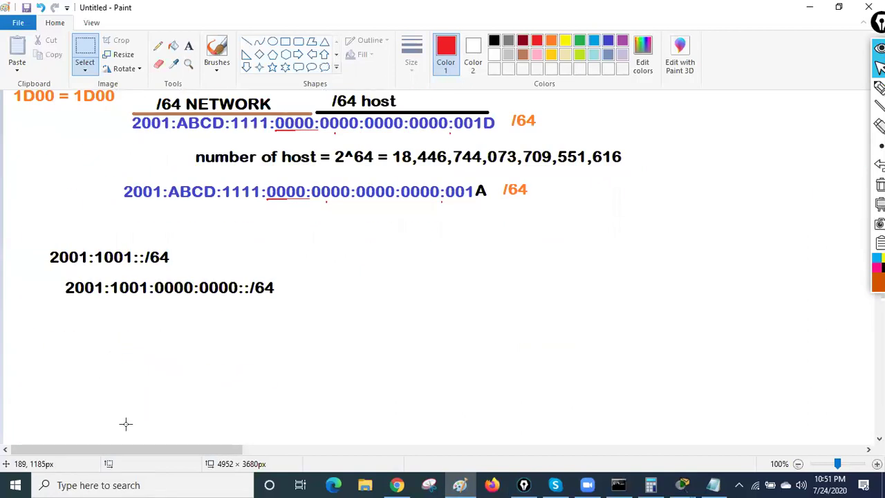
pyautogui.moveTo(91, 451); pyautogui.dragTo(69, 450)
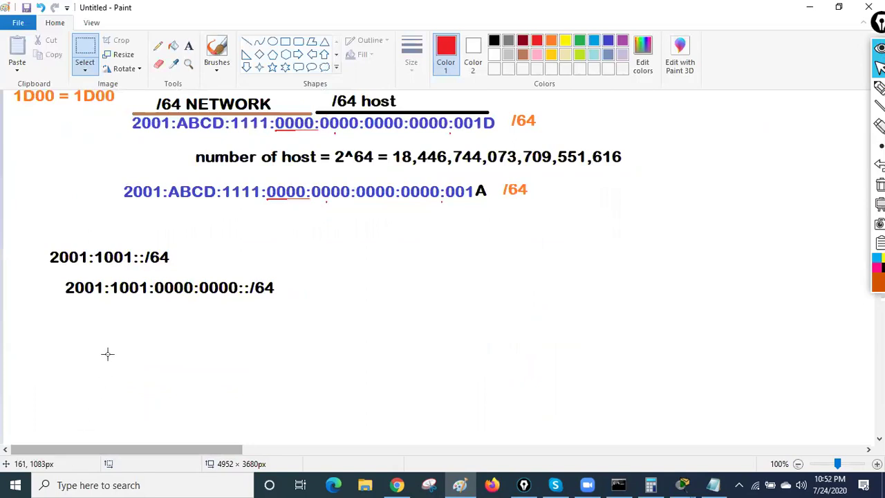
pyautogui.scroll(7, 107, 354)
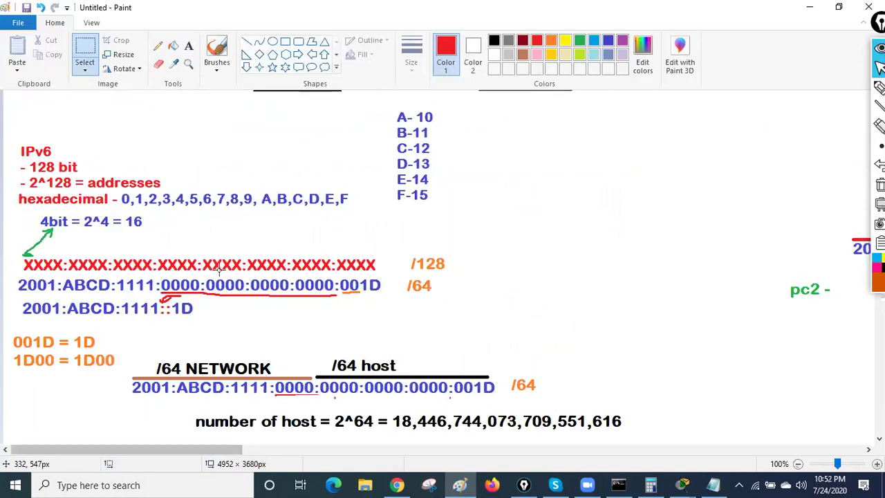
pyautogui.scroll(-7, 219, 269)
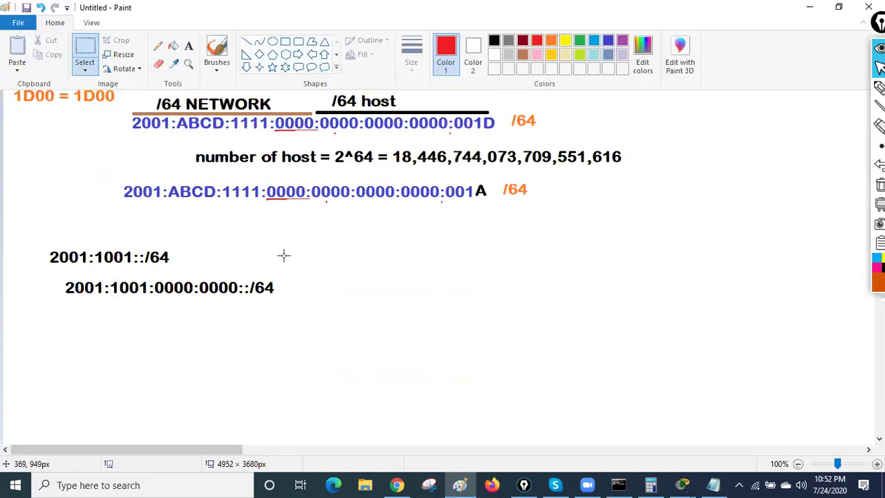
pyautogui.click(810, 7)
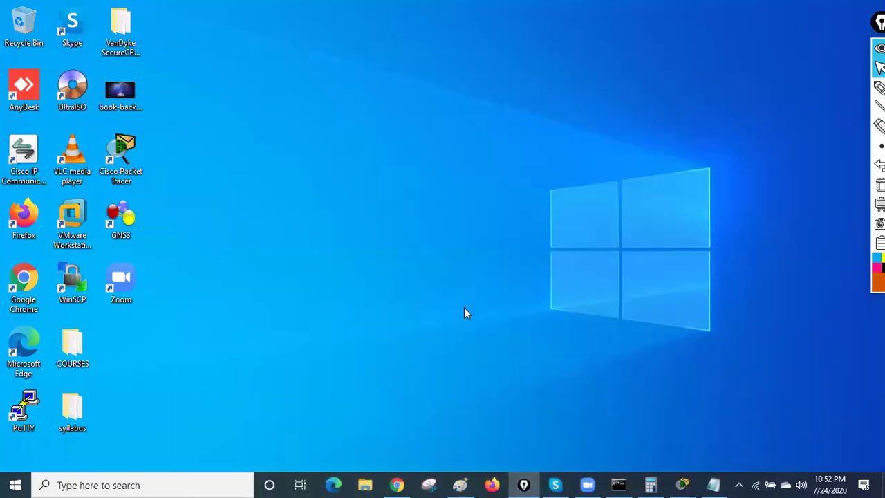
pyautogui.click(460, 485)
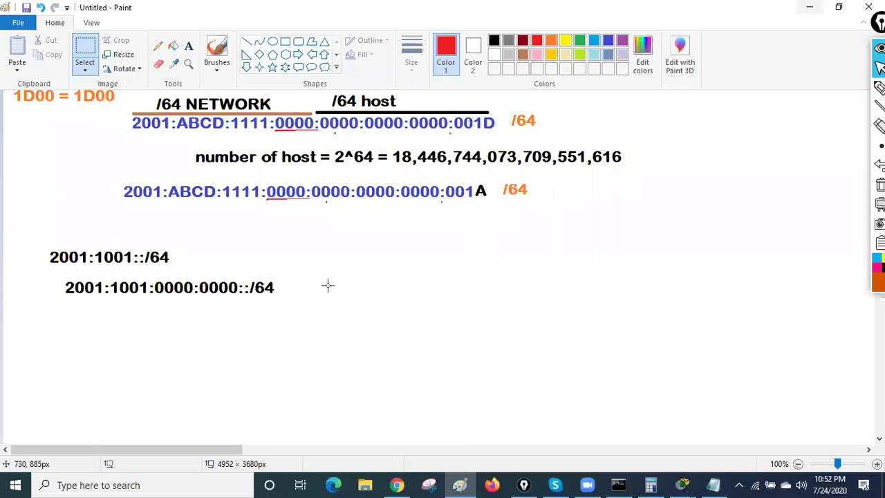
pyautogui.scroll(-2, 281, 307)
pyautogui.scroll(-2, 281, 307)
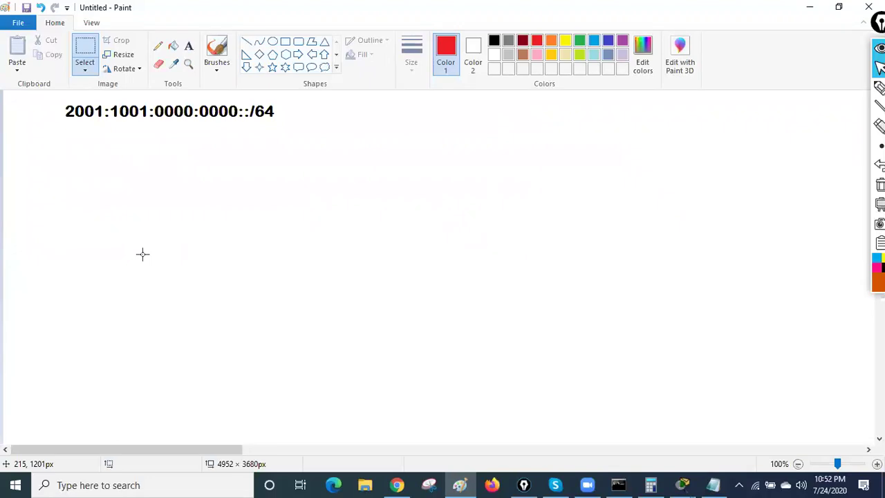
pyautogui.scroll(3, 180, 247)
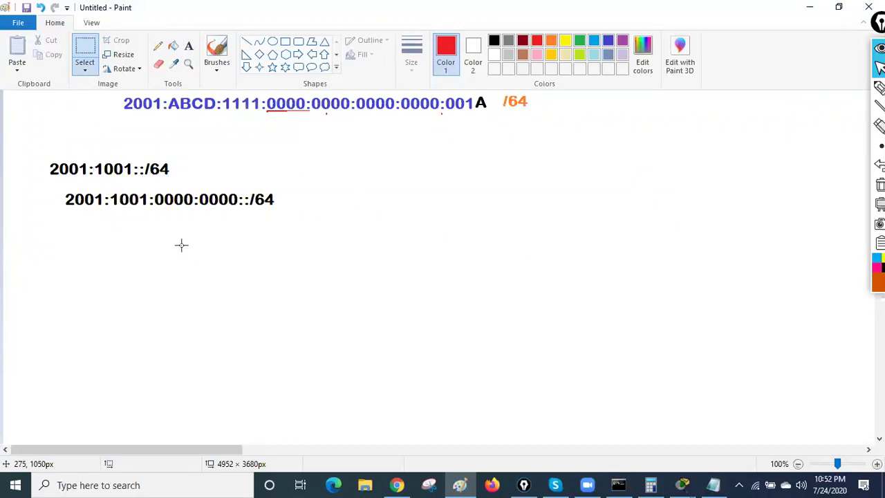
pyautogui.scroll(9, 191, 273)
pyautogui.scroll(-6, 206, 288)
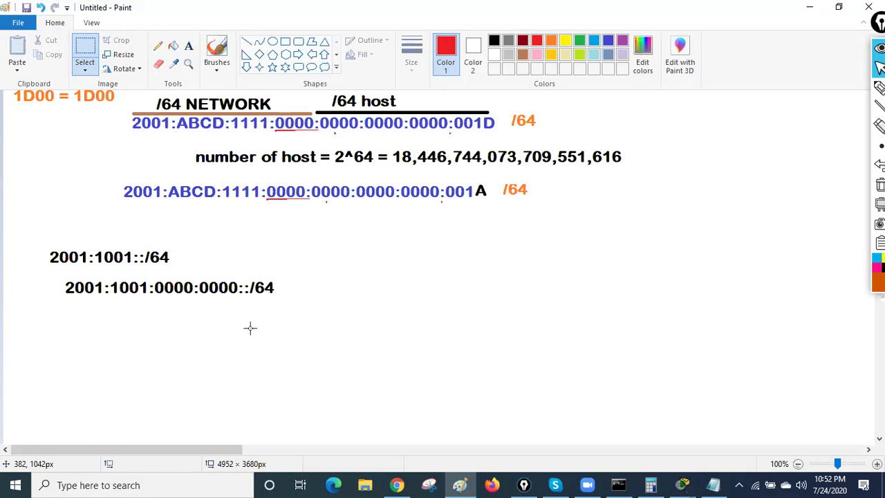
pyautogui.scroll(5, 263, 314)
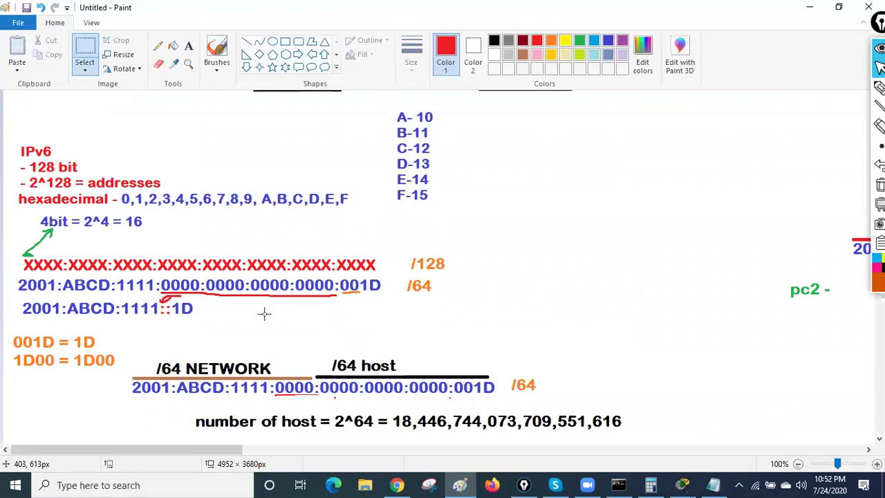
pyautogui.scroll(-5, 264, 313)
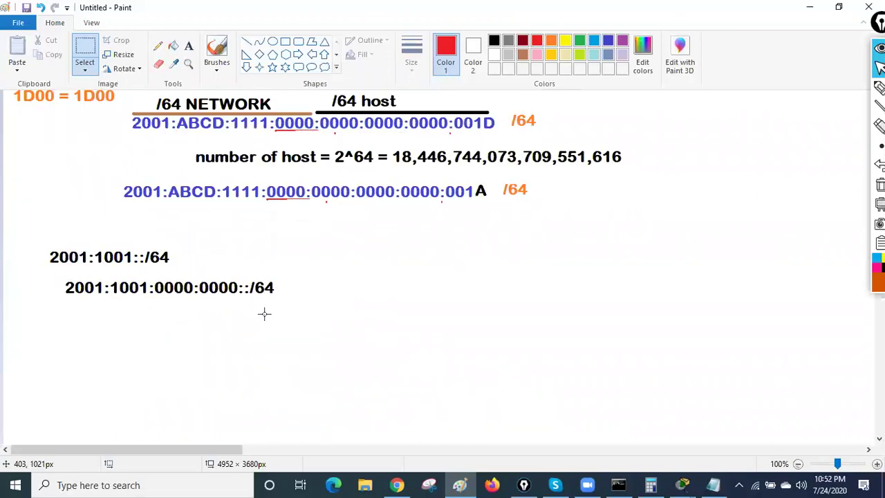
# Switch to Cisco Packet Tracer and examine the link local address in PC0's IP configuration
pyautogui.click(801, 13)
pyautogui.click(683, 485)
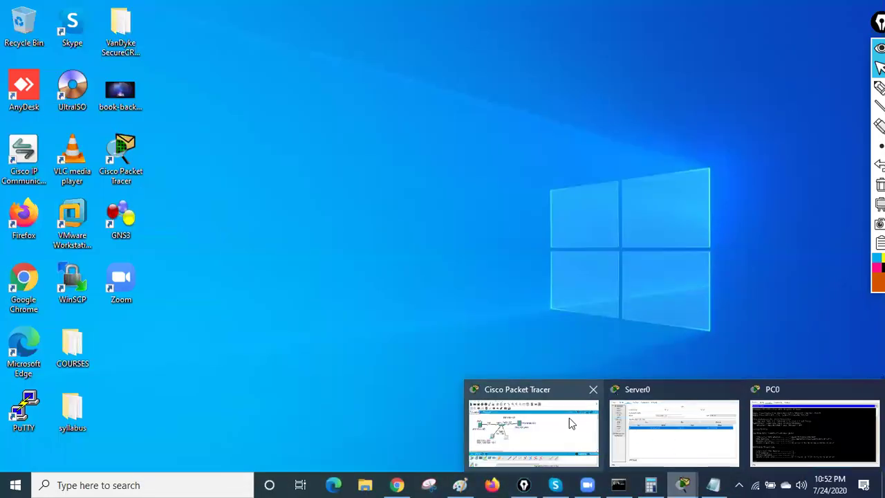
pyautogui.click(569, 419)
pyautogui.click(153, 265)
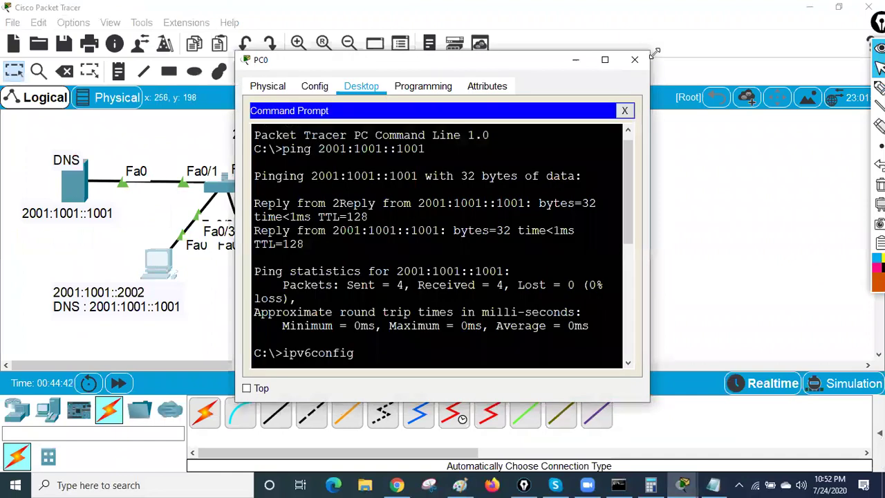
pyautogui.click(621, 104)
pyautogui.click(605, 60)
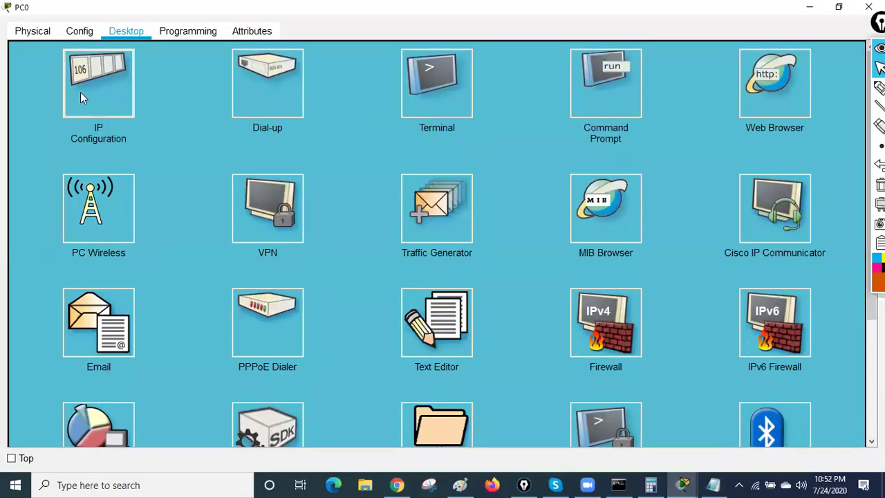
pyautogui.click(81, 93)
pyautogui.moveTo(436, 259); pyautogui.dragTo(244, 272)
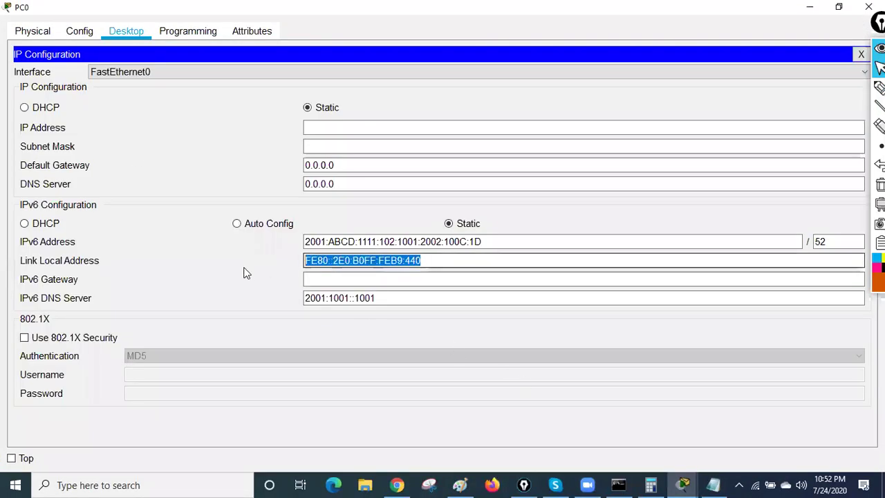
pyautogui.click(307, 259)
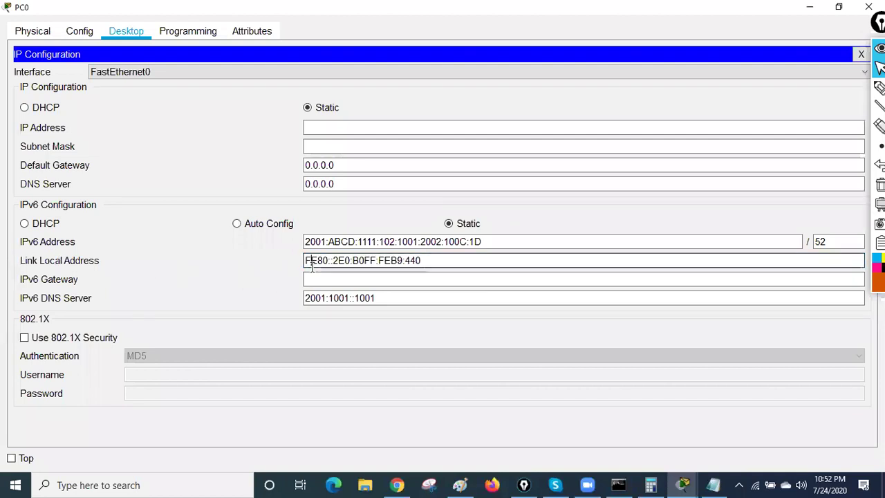
pyautogui.moveTo(305, 260); pyautogui.dragTo(475, 275)
pyautogui.click(868, 7)
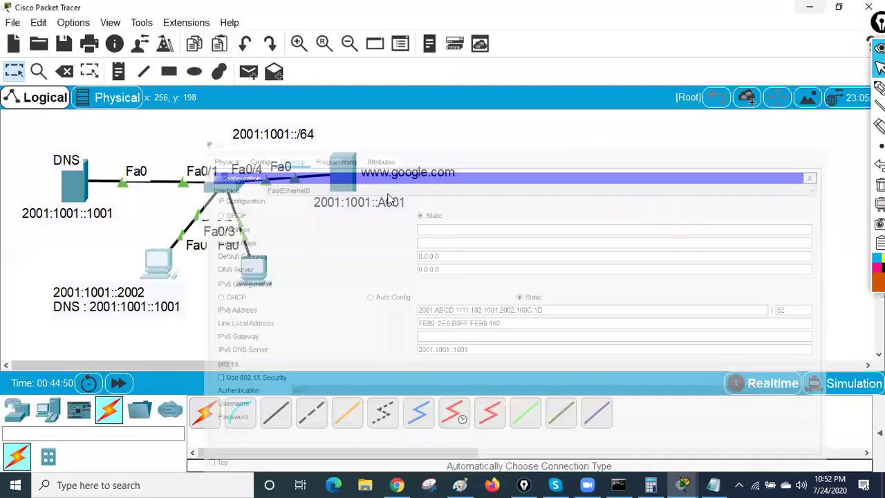
# Clear the IPv6 address and its prefix length in PC1's IP configuration
pyautogui.click(253, 270)
pyautogui.click(318, 153)
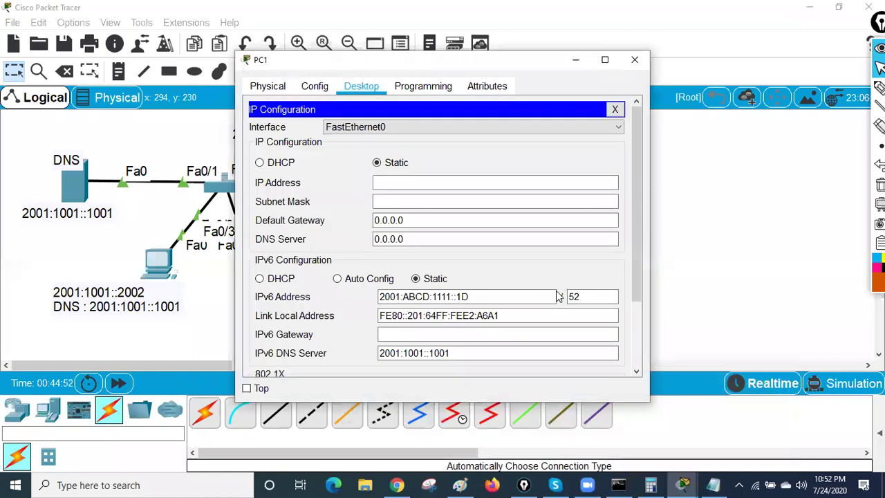
pyautogui.click(498, 337)
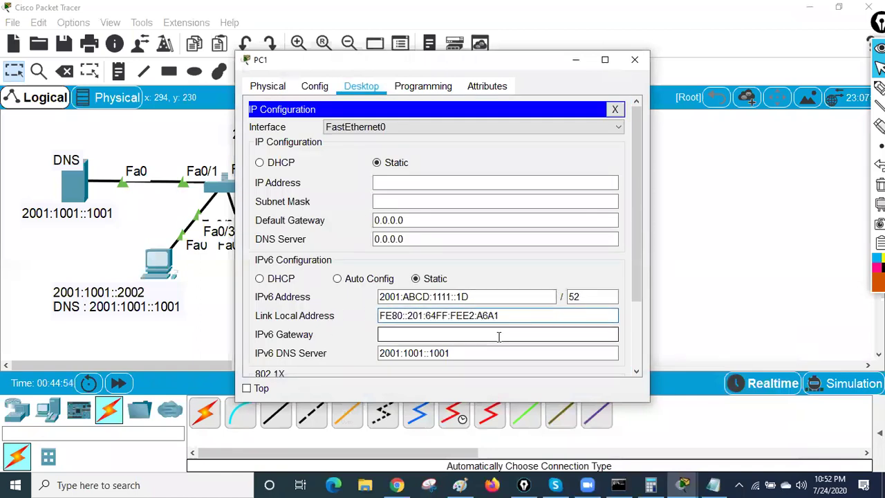
pyautogui.moveTo(584, 297); pyautogui.dragTo(548, 298)
pyautogui.press('BackSpace')
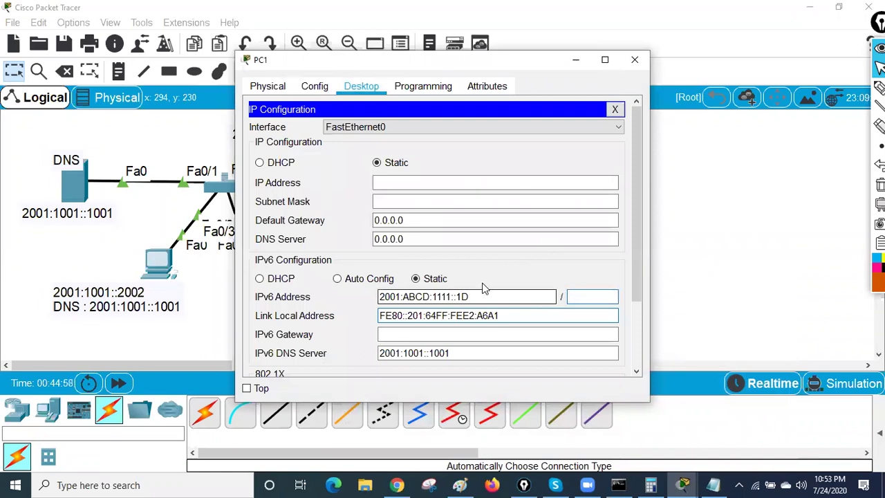
pyautogui.moveTo(484, 295); pyautogui.dragTo(377, 297)
pyautogui.press('BackSpace')
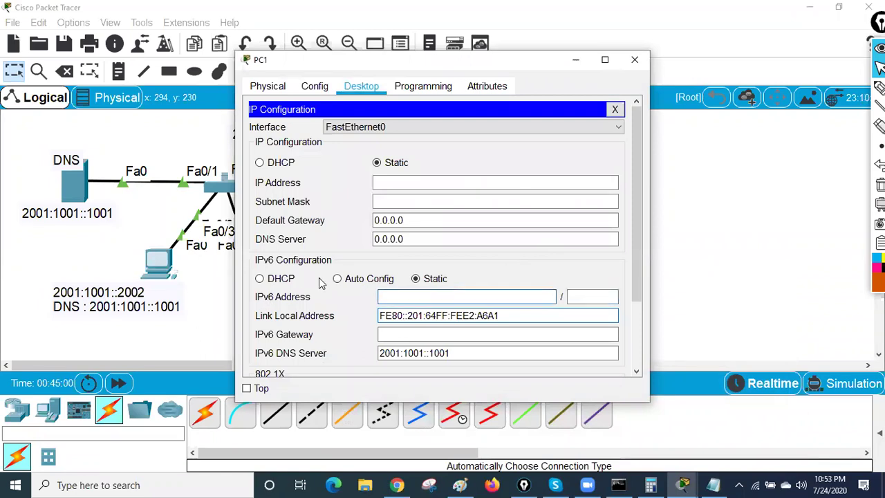
# Clear the IPv6 address and its prefix length in PC0's IP configuration
pyautogui.click(221, 284)
pyautogui.click(156, 268)
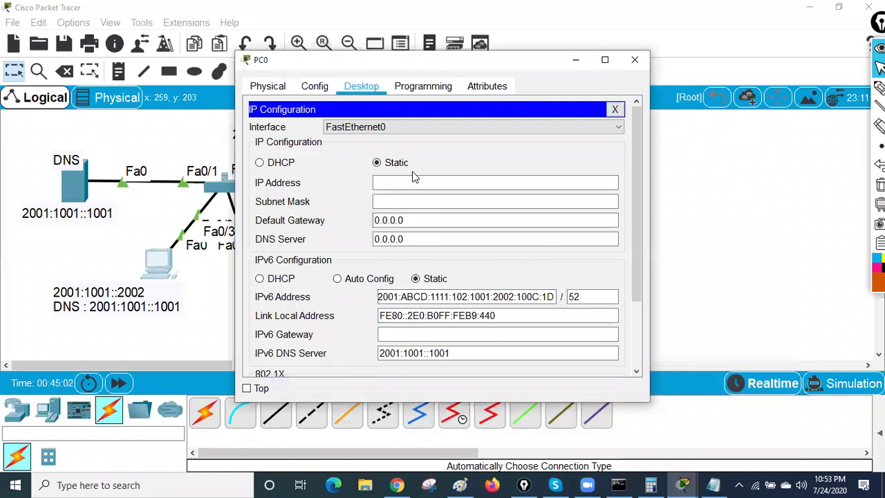
pyautogui.click(584, 298)
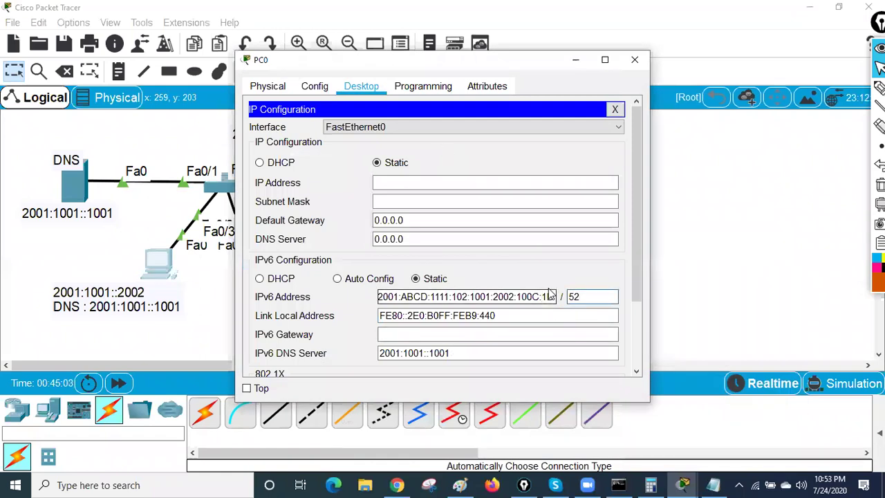
pyautogui.moveTo(581, 296); pyautogui.dragTo(549, 296)
pyautogui.click(544, 295)
pyautogui.hotkey('ctrl', 'a')
pyautogui.press('BackSpace')
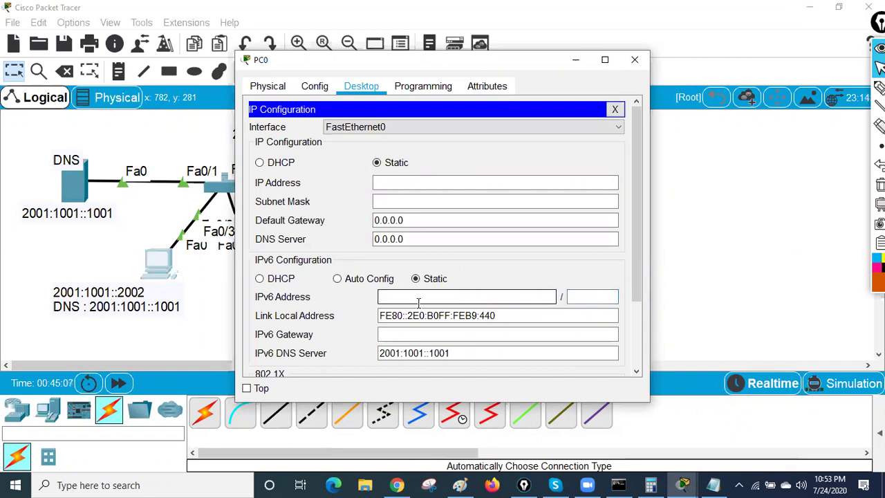
# Copy PC0's link local address from its IPv6 configuration
pyautogui.click(499, 332)
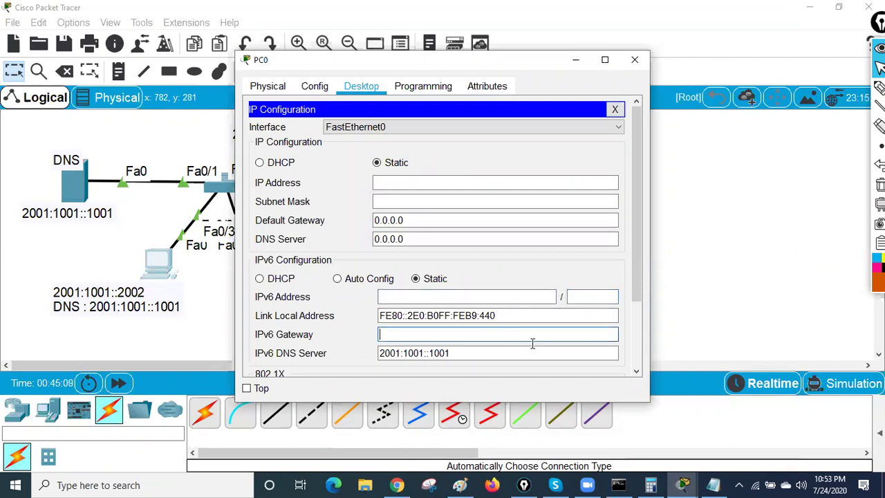
pyautogui.moveTo(515, 315); pyautogui.dragTo(315, 315)
pyautogui.press('super+c')
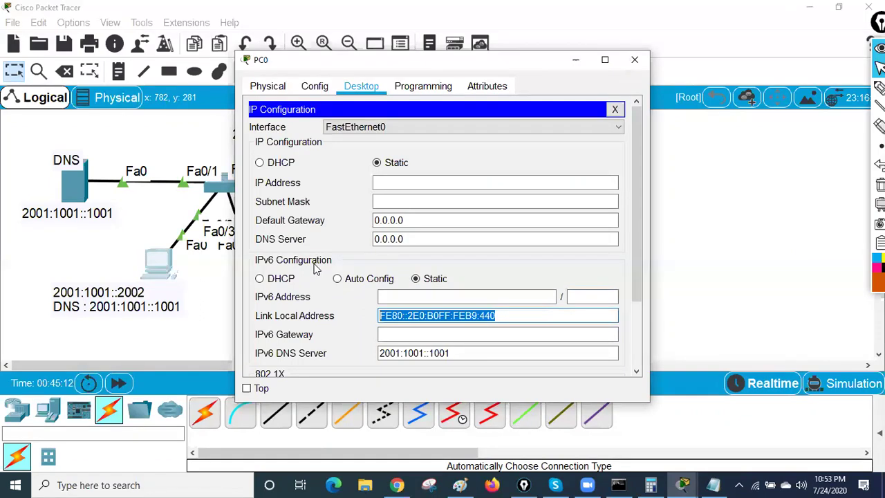
# Run ipv6config in PC1's Command Prompt and maximize the window to read the output
pyautogui.click(575, 60)
pyautogui.click(256, 275)
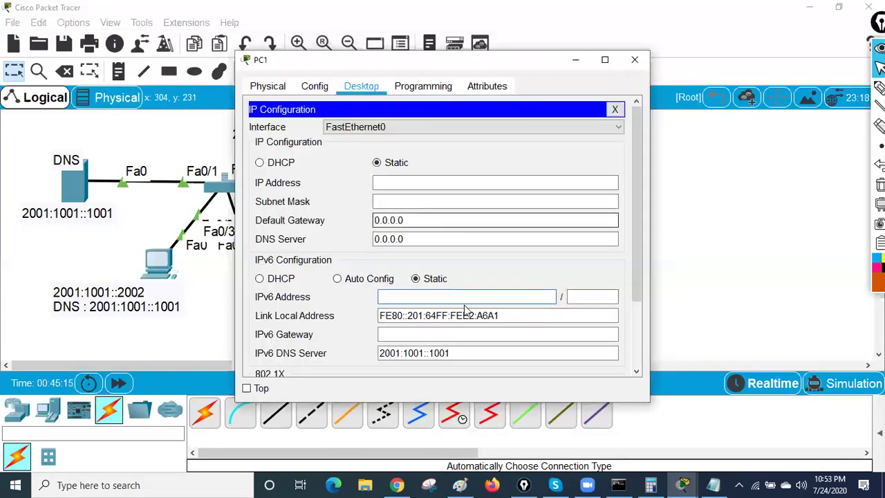
pyautogui.click(616, 109)
pyautogui.click(518, 138)
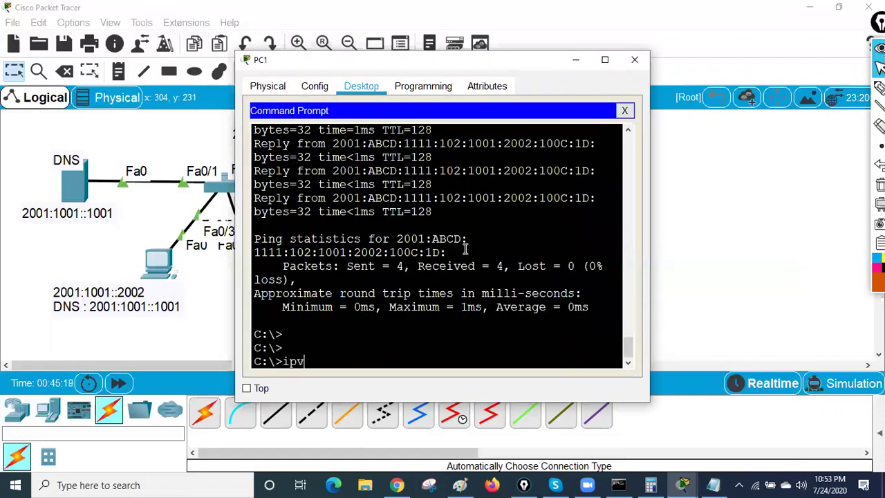
pyautogui.press('Return')
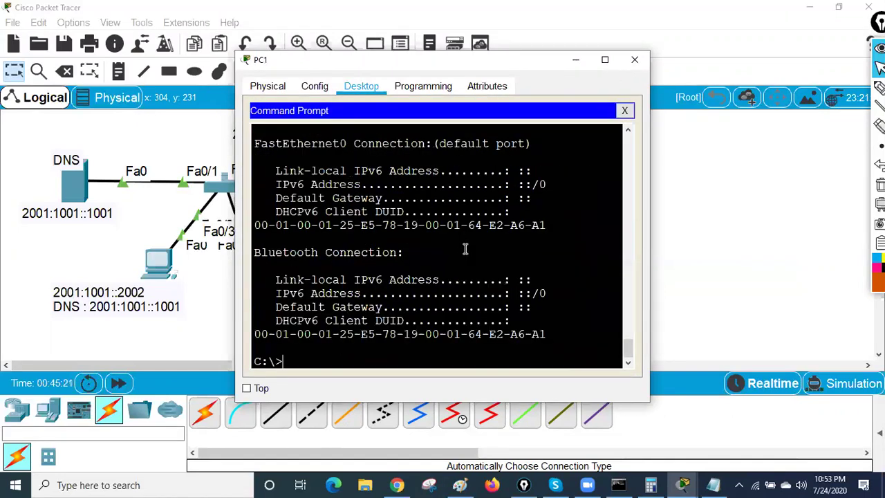
pyautogui.click(604, 60)
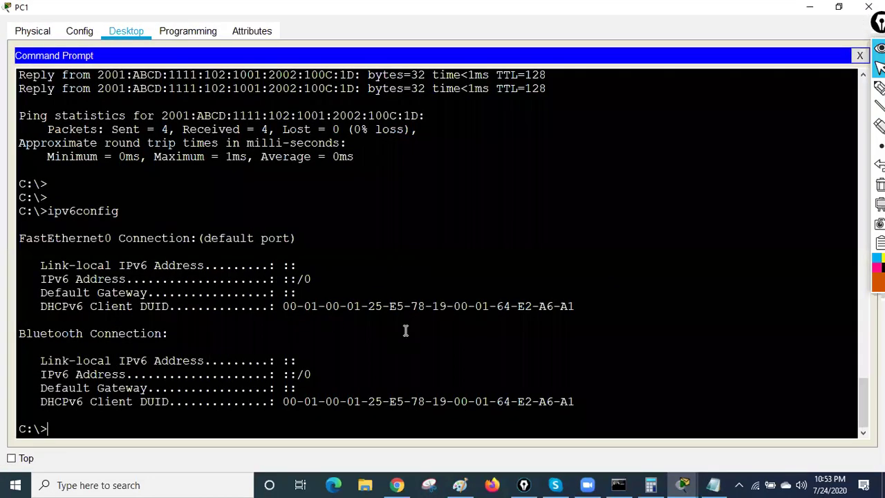
# Ping PC0's copied link local address FE80::2E0:B0FF:FEB9:440 from PC1's Command Prompt
pyautogui.moveTo(50, 373); pyautogui.dragTo(323, 382)
pyautogui.moveTo(42, 353); pyautogui.dragTo(381, 368)
pyautogui.press('Return')
pyautogui.press('Return')
pyautogui.press('Return')
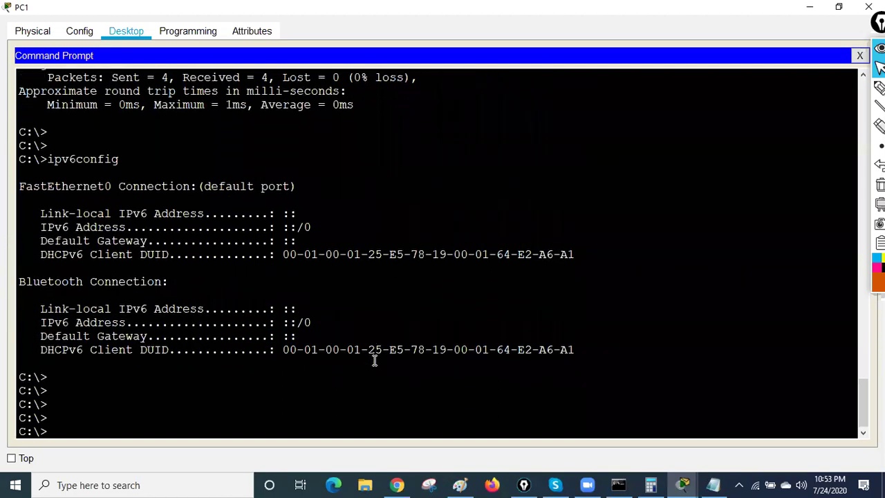
pyautogui.rightClick(109, 423)
pyautogui.click(144, 448)
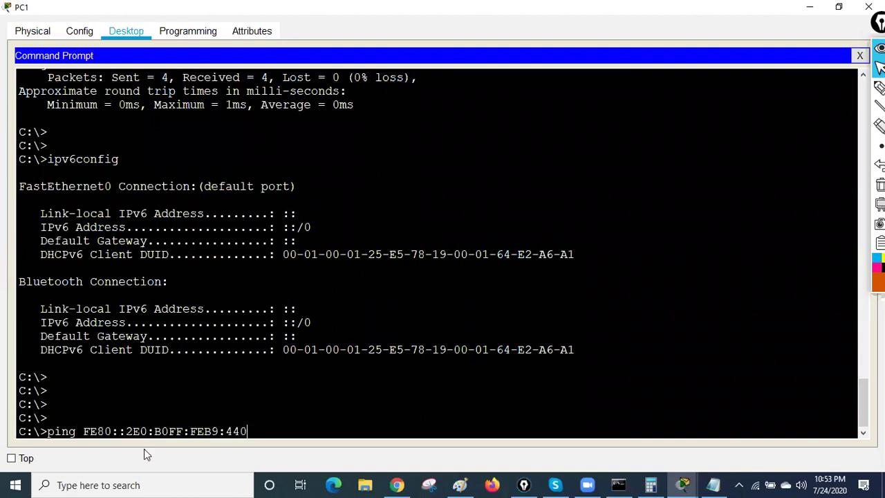
pyautogui.press('Return')
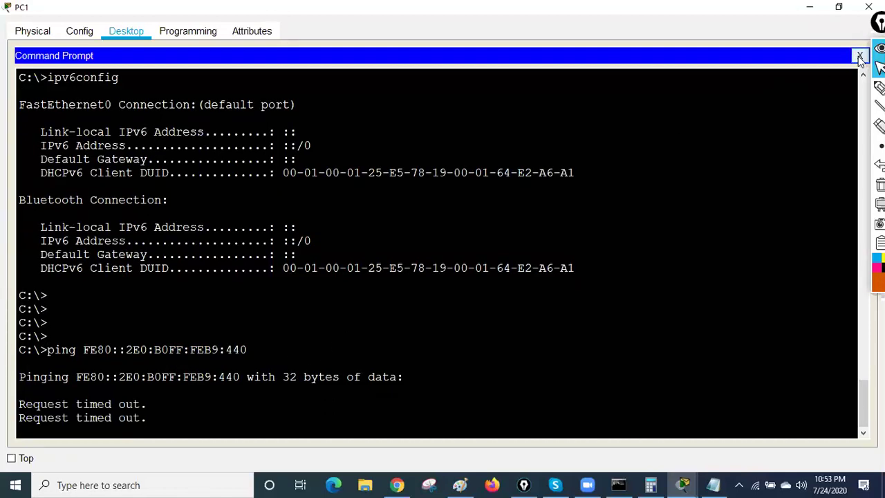
# Switch PC1's IPv6 configuration to DHCP and back to Static, then close PC1's window
pyautogui.click(859, 56)
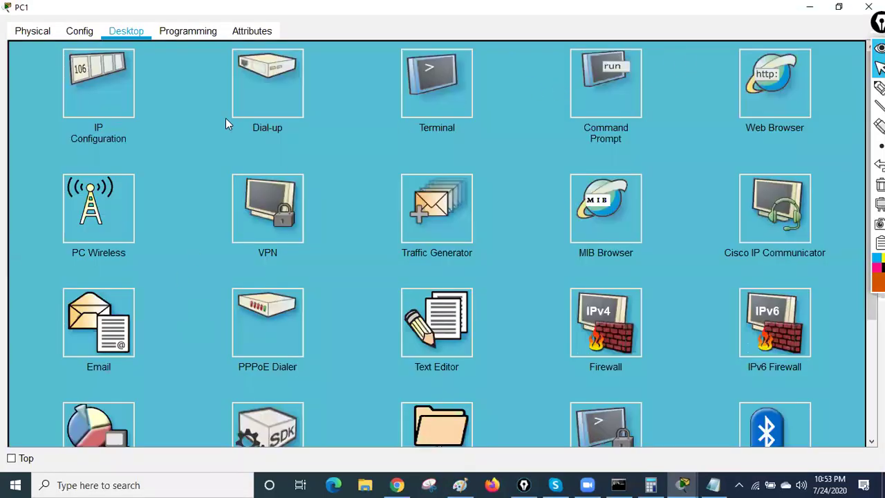
pyautogui.click(119, 116)
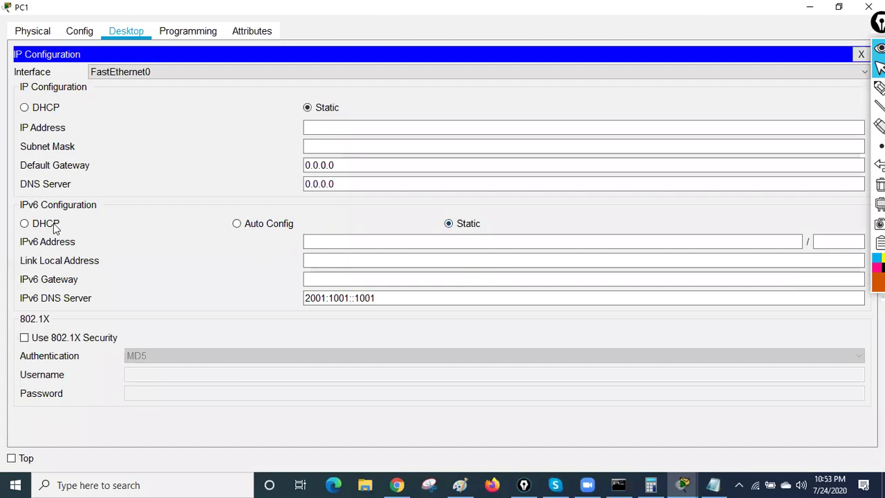
pyautogui.click(26, 223)
pyautogui.click(447, 224)
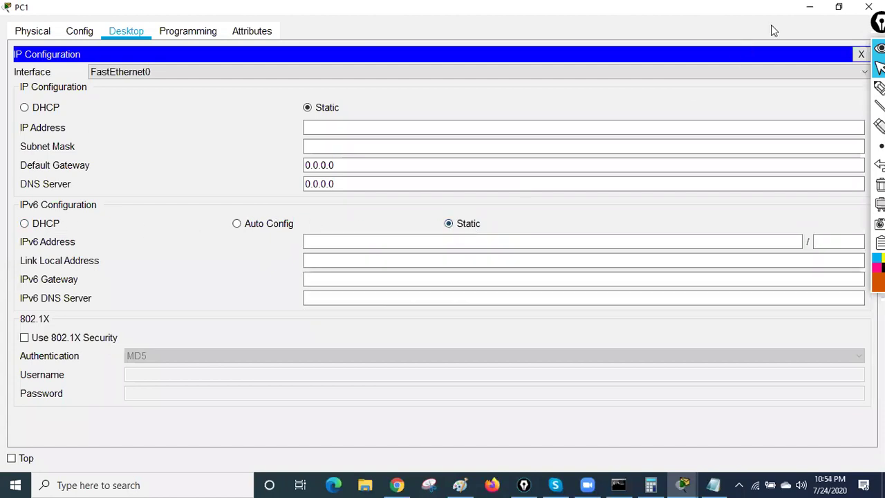
pyautogui.click(860, 55)
pyautogui.click(868, 6)
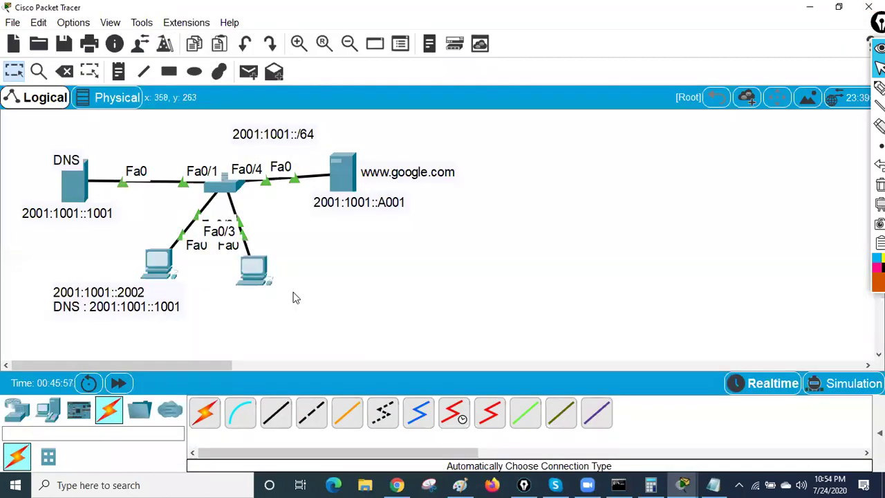
# Check the link local addresses in the IP configurations of PC1 and PC0
pyautogui.click(259, 280)
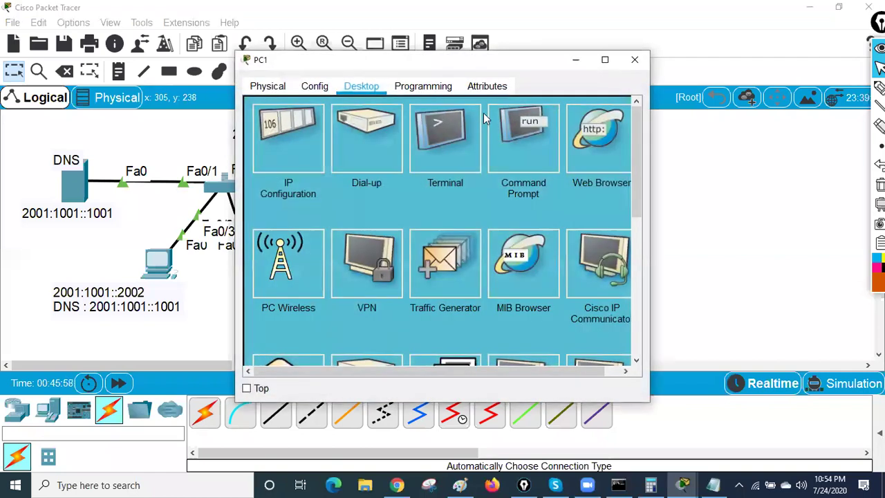
pyautogui.click(298, 152)
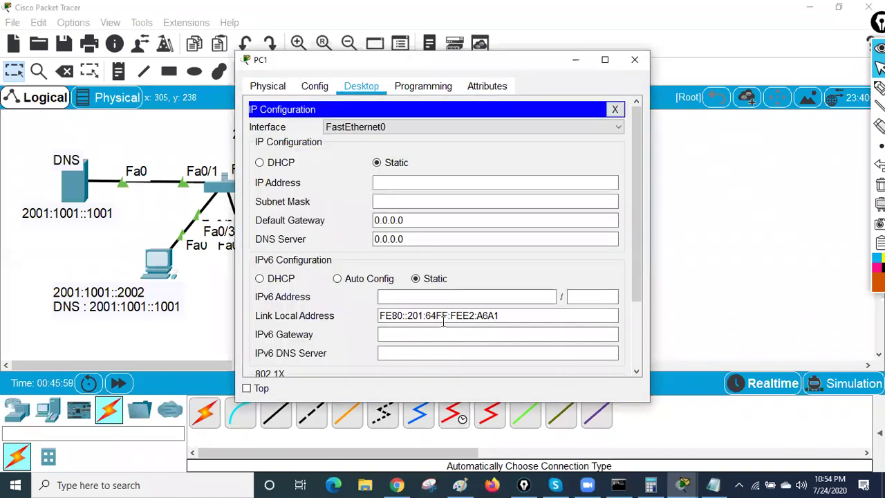
pyautogui.click(158, 268)
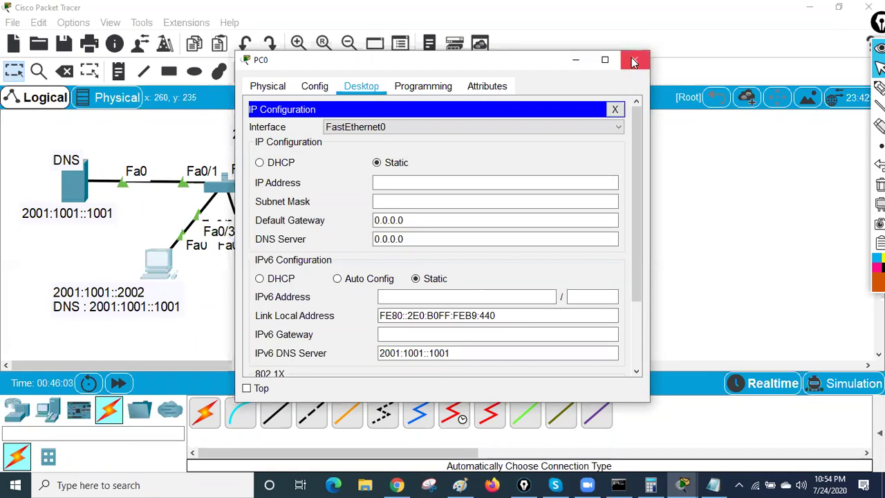
pyautogui.click(634, 59)
# Repeat the ping to FE80::2E0:B0FF:FEB9:440 from PC1's Command Prompt
pyautogui.click(273, 273)
pyautogui.click(614, 109)
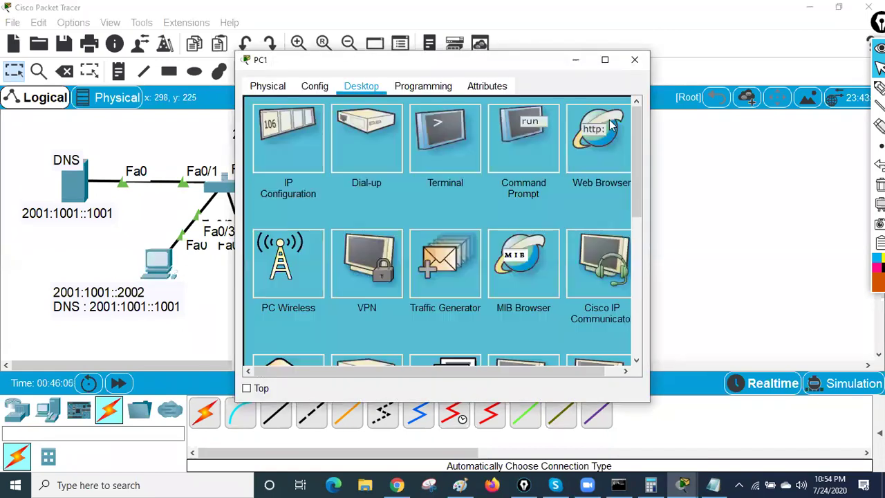
pyautogui.click(520, 142)
pyautogui.press('Return')
pyautogui.press('Return')
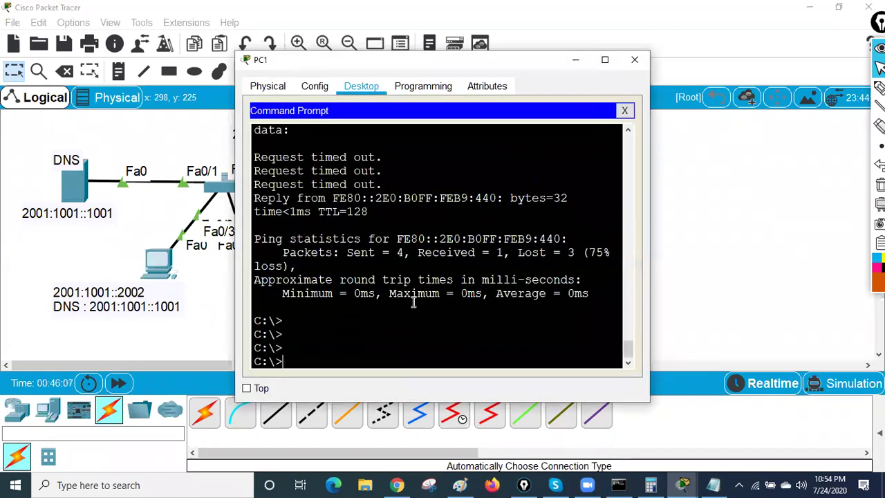
pyautogui.press('Up')
pyautogui.press('Return')
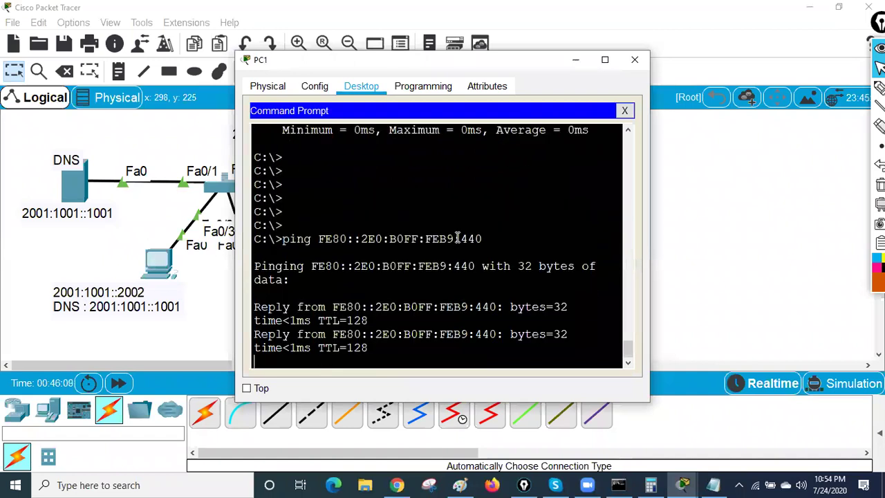
# Widen PC1's window beside the topology, underline the replying link local address, and circle both PCs with connecting marks in orange
pyautogui.moveTo(651, 222); pyautogui.dragTo(857, 207)
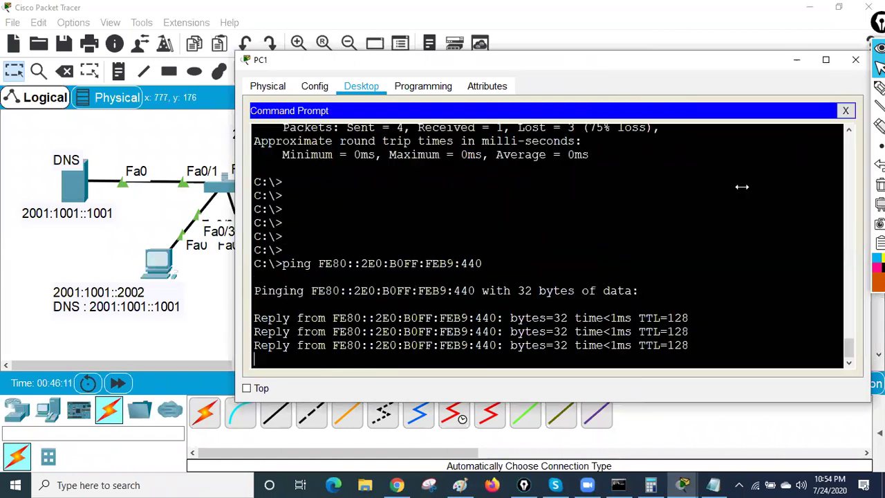
pyautogui.moveTo(586, 60); pyautogui.dragTo(656, 63)
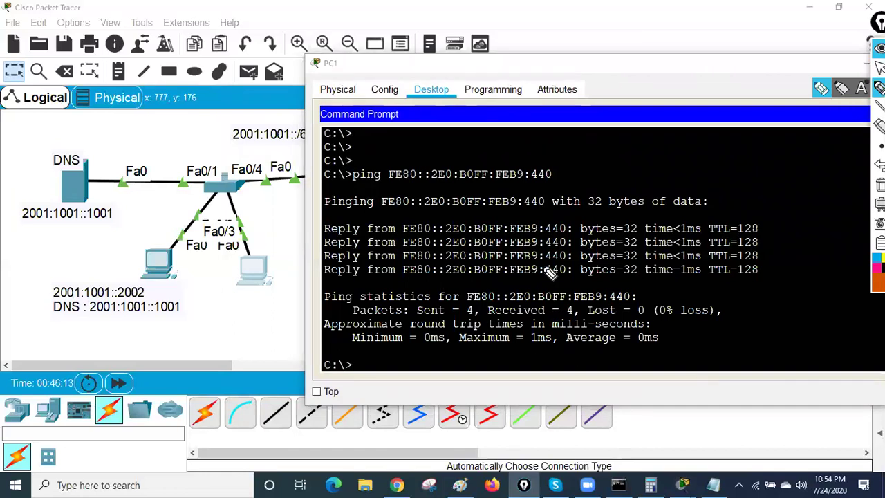
pyautogui.moveTo(404, 234); pyautogui.dragTo(571, 234)
pyautogui.moveTo(185, 235)
pyautogui.mouseDown()
pyautogui.moveTo(93, 322)
pyautogui.moveTo(181, 239)
pyautogui.mouseUp()
pyautogui.moveTo(261, 283)
pyautogui.mouseDown()
pyautogui.moveTo(240, 259)
pyautogui.moveTo(237, 294)
pyautogui.moveTo(176, 305)
pyautogui.moveTo(209, 335)
pyautogui.mouseUp()
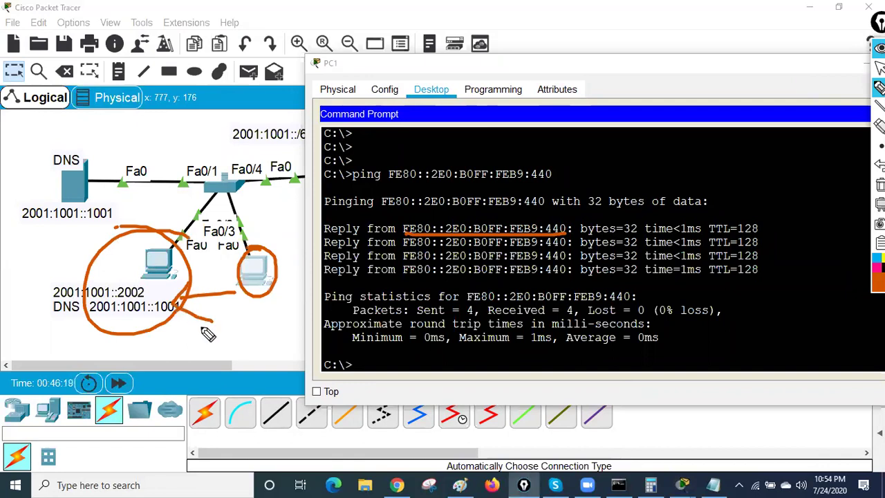
pyautogui.moveTo(15, 228); pyautogui.dragTo(176, 227)
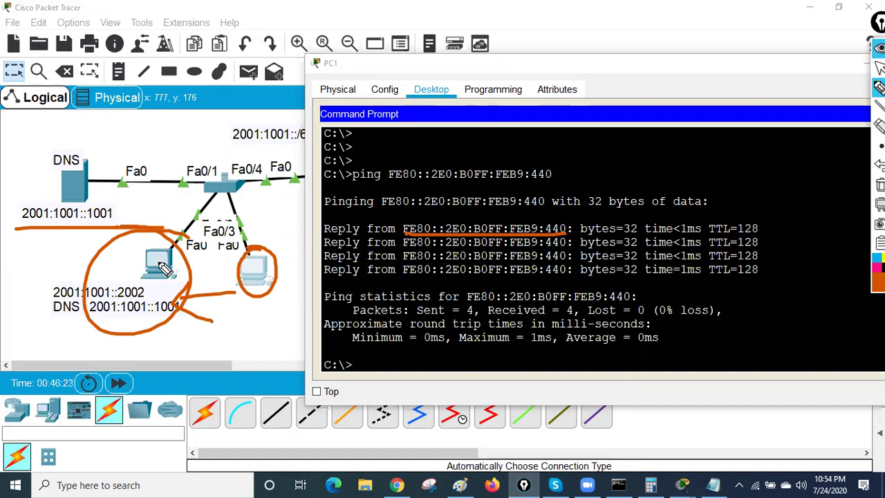
pyautogui.click(879, 67)
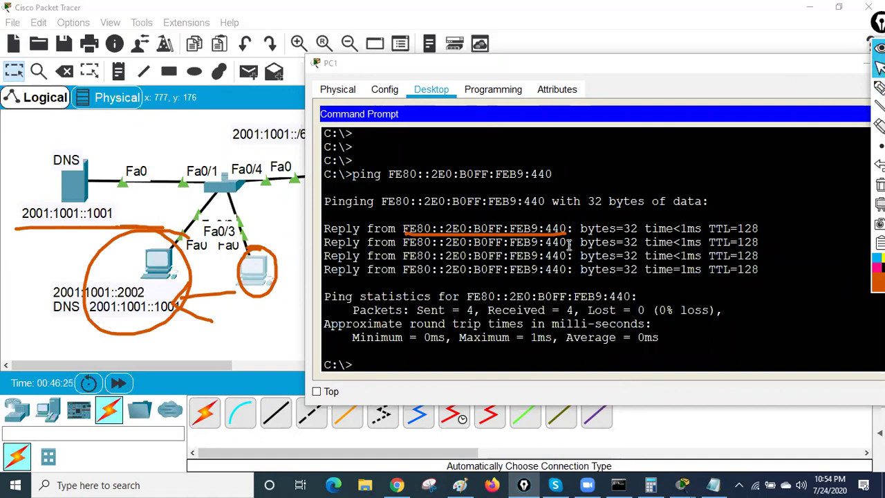
# Run ipv6config again on PC1 and highlight the IPv6 Address line of the FastEthernet0 connection
pyautogui.press('Return')
pyautogui.press('Return')
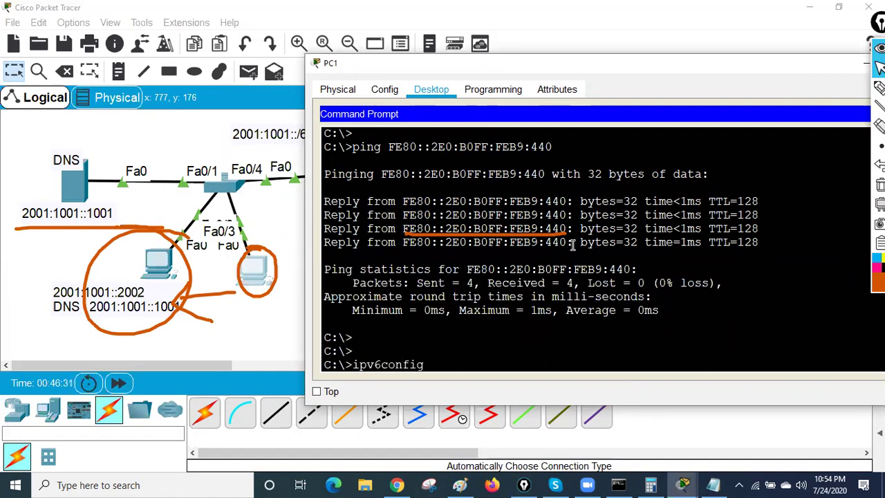
pyautogui.write('ipv6config')
pyautogui.press('Return')
pyautogui.moveTo(766, 187); pyautogui.dragTo(694, 208)
pyautogui.click(403, 218)
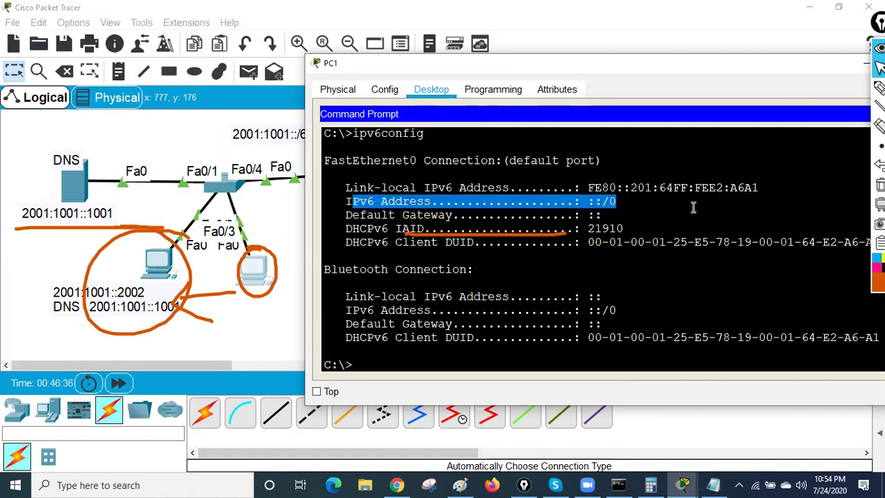
# Put PC1's window away and clear all the orange drawings from the topology
pyautogui.doubleClick(821, 62)
pyautogui.click(842, 79)
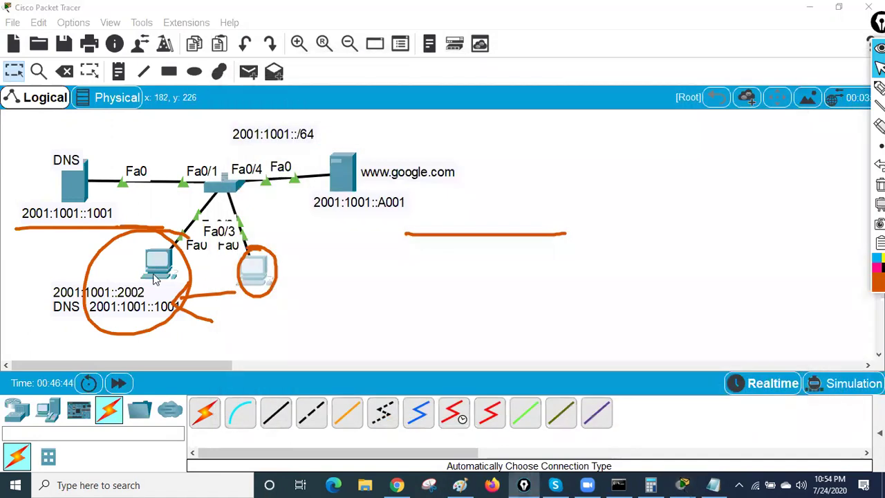
pyautogui.click(880, 184)
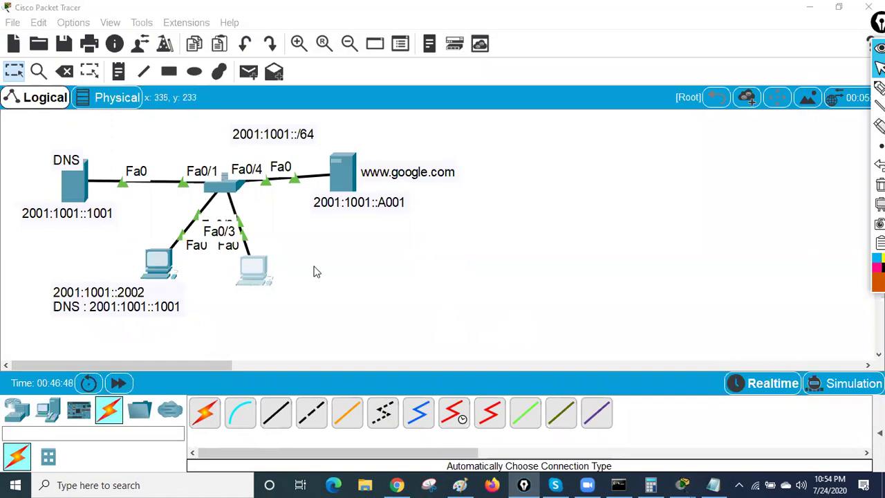
pyautogui.moveTo(16, 255); pyautogui.dragTo(290, 345)
pyautogui.click(492, 309)
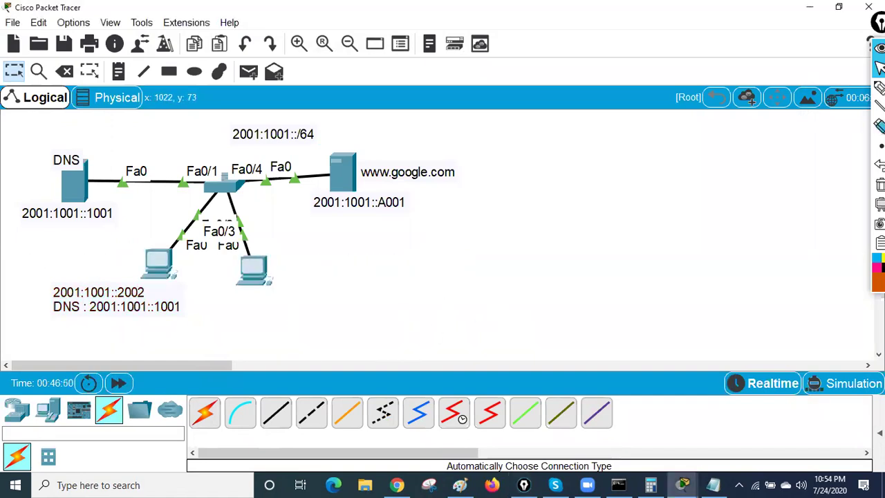
# Handwrite an underlined "IPV6" heading and "Unicast - one to one" beside the topology with the orange pen
pyautogui.click(879, 126)
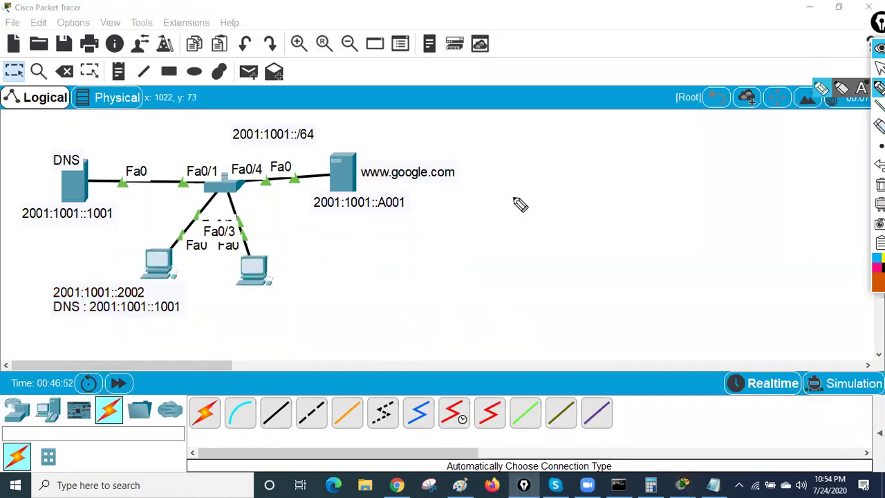
pyautogui.moveTo(326, 257)
pyautogui.mouseDown()
pyautogui.moveTo(348, 275)
pyautogui.moveTo(364, 252)
pyautogui.moveTo(394, 242)
pyautogui.moveTo(379, 272)
pyautogui.moveTo(428, 268)
pyautogui.moveTo(419, 298)
pyautogui.moveTo(438, 296)
pyautogui.moveTo(446, 276)
pyautogui.moveTo(477, 289)
pyautogui.moveTo(490, 262)
pyautogui.moveTo(523, 277)
pyautogui.moveTo(539, 251)
pyautogui.mouseUp()
pyautogui.moveTo(579, 231)
pyautogui.mouseDown()
pyautogui.moveTo(620, 218)
pyautogui.moveTo(721, 157)
pyautogui.moveTo(773, 148)
pyautogui.mouseUp()
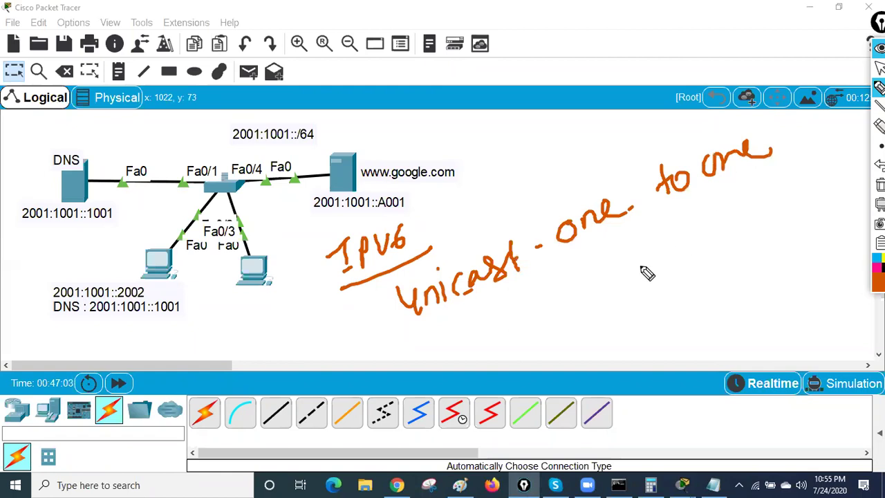
# Handwrite "Multicast" below the unicast note and sketch one node connected to three other nodes
pyautogui.click(427, 337)
pyautogui.moveTo(428, 354)
pyautogui.mouseDown()
pyautogui.moveTo(501, 313)
pyautogui.moveTo(521, 326)
pyautogui.moveTo(534, 302)
pyautogui.moveTo(552, 300)
pyautogui.moveTo(599, 274)
pyautogui.mouseUp()
pyautogui.moveTo(636, 244)
pyautogui.mouseDown()
pyautogui.moveTo(632, 260)
pyautogui.moveTo(738, 186)
pyautogui.moveTo(787, 223)
pyautogui.moveTo(776, 270)
pyautogui.moveTo(764, 254)
pyautogui.mouseUp()
pyautogui.moveTo(743, 181)
pyautogui.mouseDown()
pyautogui.moveTo(750, 185)
pyautogui.moveTo(745, 179)
pyautogui.mouseUp()
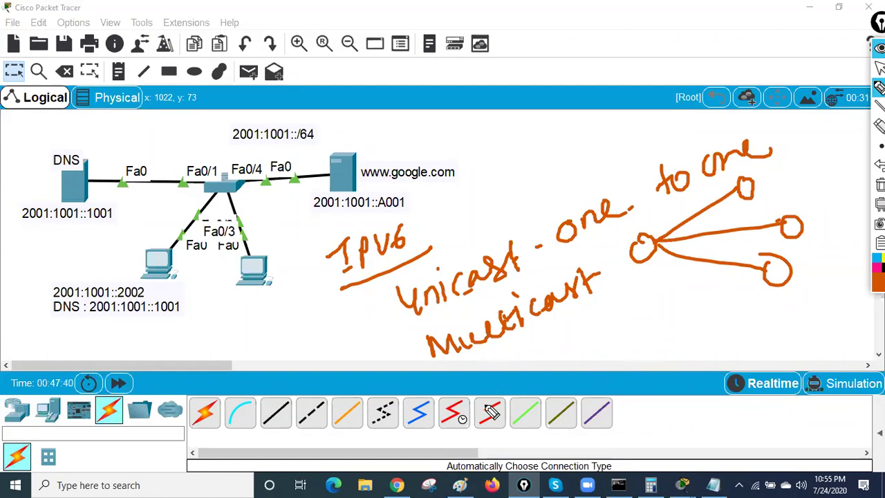
# Handwrite "Broadcast" above the topology with an orange arrow leading to an underlined "IPV4"
pyautogui.moveTo(427, 88)
pyautogui.mouseDown()
pyautogui.moveTo(438, 111)
pyautogui.moveTo(470, 119)
pyautogui.moveTo(490, 103)
pyautogui.moveTo(553, 119)
pyautogui.moveTo(634, 71)
pyautogui.moveTo(713, 58)
pyautogui.mouseUp()
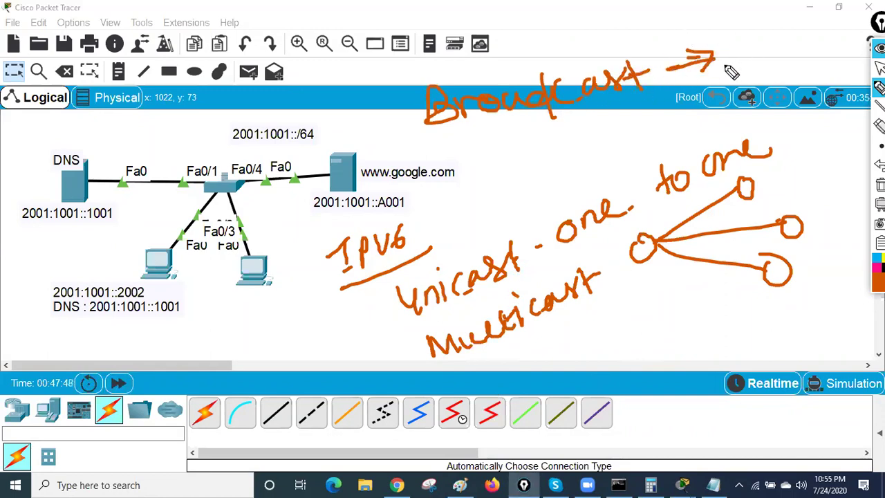
pyautogui.moveTo(743, 19); pyautogui.dragTo(767, 11)
pyautogui.moveTo(760, 15)
pyautogui.mouseDown()
pyautogui.moveTo(751, 49)
pyautogui.moveTo(757, 41)
pyautogui.mouseUp()
pyautogui.moveTo(778, 44)
pyautogui.mouseDown()
pyautogui.moveTo(787, 28)
pyautogui.moveTo(795, 36)
pyautogui.moveTo(830, 8)
pyautogui.mouseUp()
pyautogui.moveTo(820, 9)
pyautogui.mouseDown()
pyautogui.moveTo(840, 31)
pyautogui.moveTo(830, 48)
pyautogui.mouseUp()
pyautogui.moveTo(737, 76); pyautogui.dragTo(832, 43)
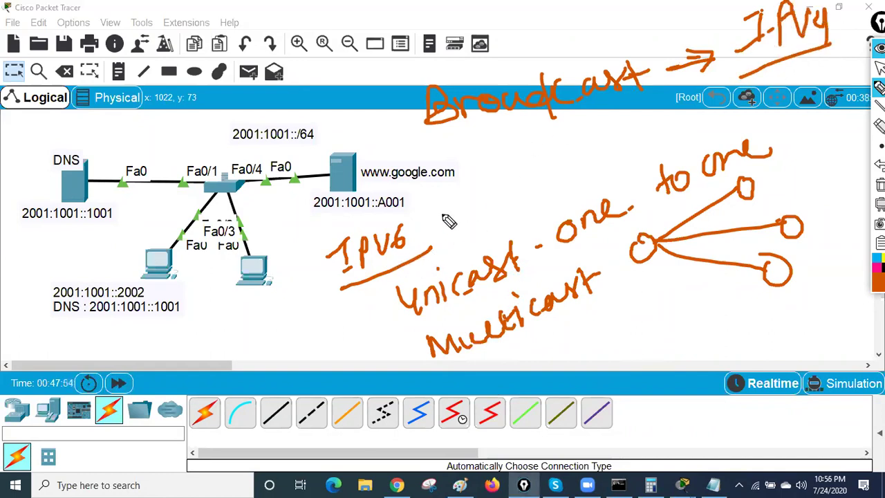
# Handwrite an underlined "NDP" below the broadcast note and "Anycast" with an arrow below the multicast note
pyautogui.moveTo(470, 181)
pyautogui.mouseDown()
pyautogui.moveTo(502, 151)
pyautogui.moveTo(521, 160)
pyautogui.moveTo(545, 136)
pyautogui.moveTo(570, 148)
pyautogui.mouseUp()
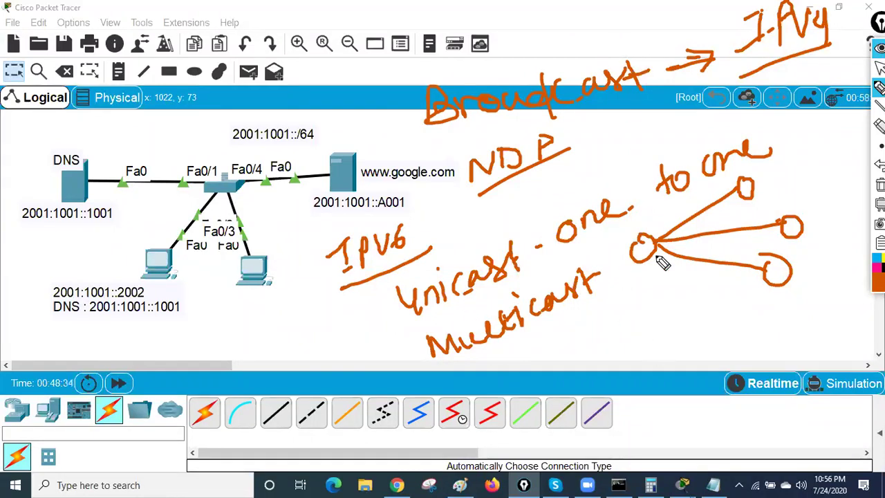
pyautogui.moveTo(504, 368)
pyautogui.mouseDown()
pyautogui.moveTo(508, 392)
pyautogui.moveTo(538, 389)
pyautogui.moveTo(525, 385)
pyautogui.moveTo(592, 343)
pyautogui.moveTo(597, 324)
pyautogui.moveTo(605, 318)
pyautogui.moveTo(616, 334)
pyautogui.moveTo(657, 319)
pyautogui.mouseUp()
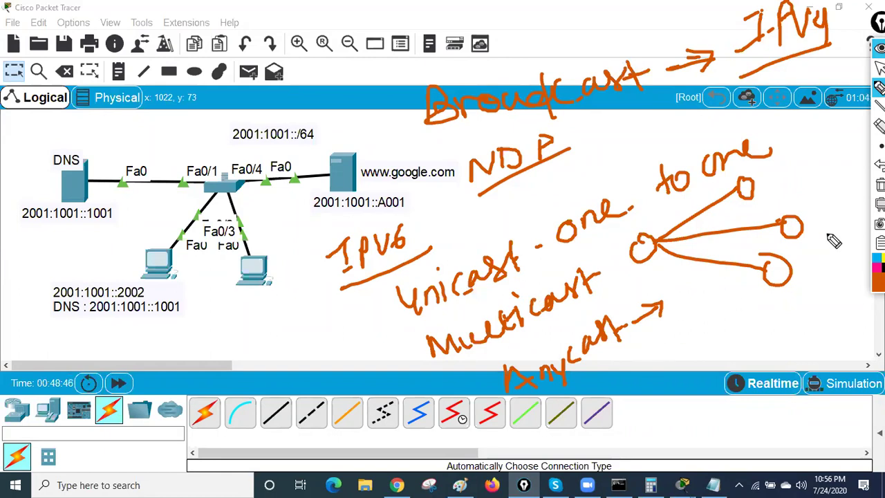
# Circle the word "Broadcast" in pink and mark it with a cross, finally clearing all drawings from the screen
pyautogui.moveTo(319, 135); pyautogui.dragTo(630, 54)
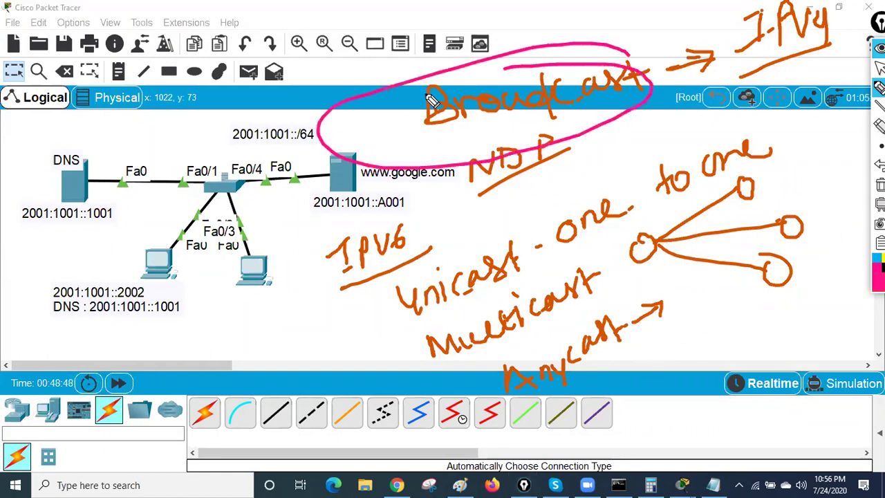
pyautogui.moveTo(361, 107); pyautogui.dragTo(427, 153)
pyautogui.moveTo(405, 102); pyautogui.dragTo(373, 153)
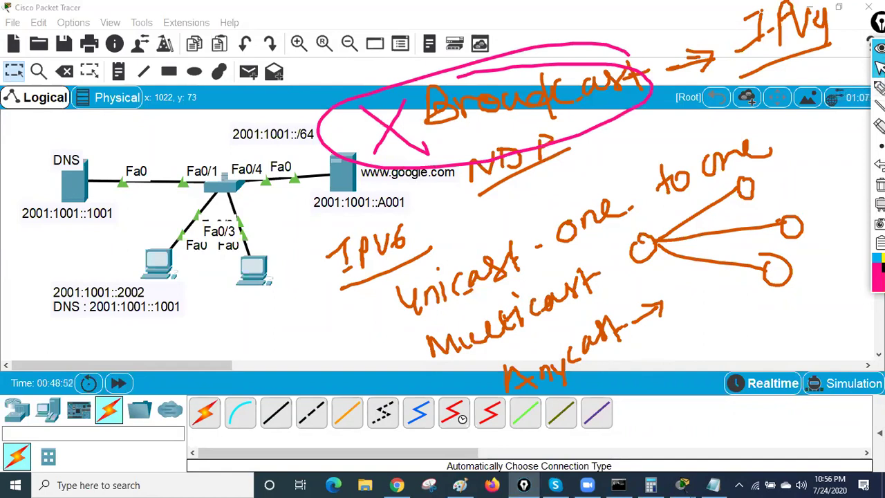
pyautogui.click(880, 185)
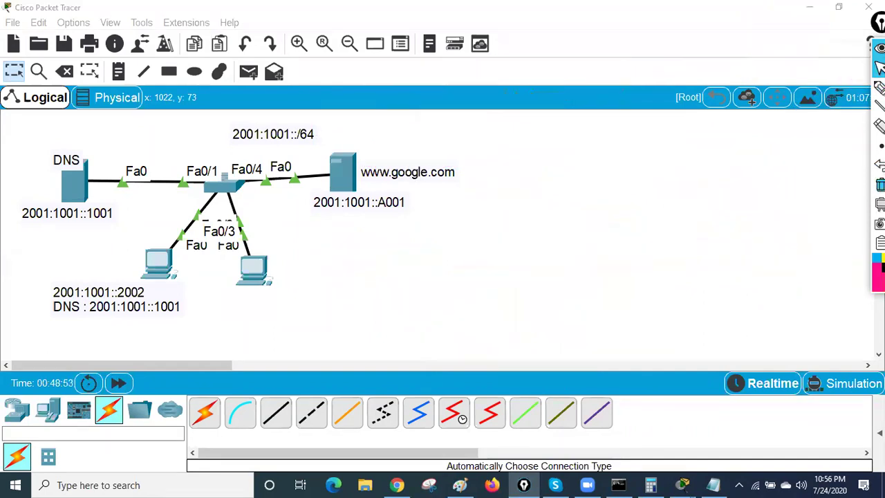
# Minimize the Packet Tracer window and refresh the Windows desktop
pyautogui.click(807, 6)
pyautogui.rightClick(483, 151)
pyautogui.click(504, 187)
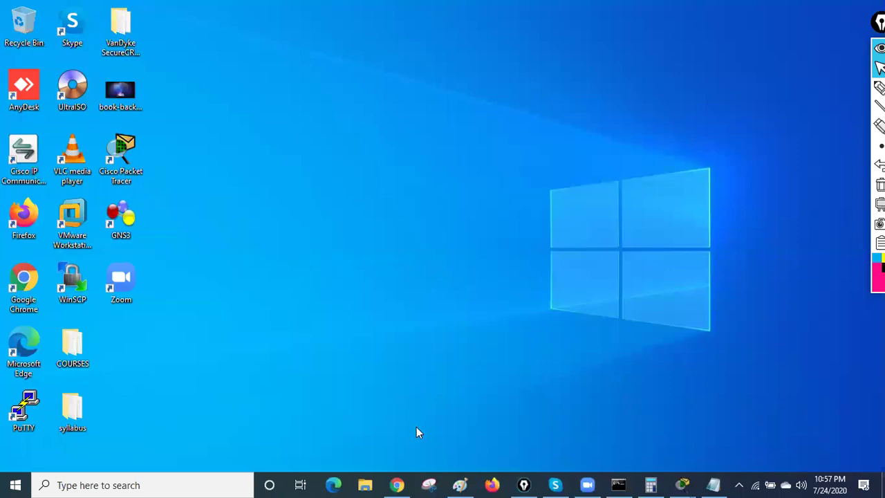
# Open the presentation 1.6_1.10_ IPV4_IPV6.pptx from the CCNA(200-301) folder in NETWORKING NOTES on the CLASSES (K:) drive using File Explorer
pyautogui.click(362, 484)
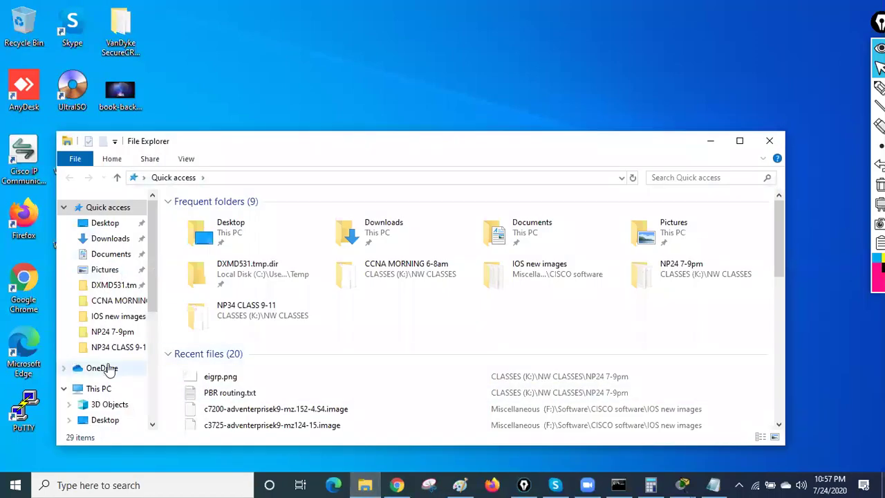
pyautogui.click(112, 332)
pyautogui.click(263, 177)
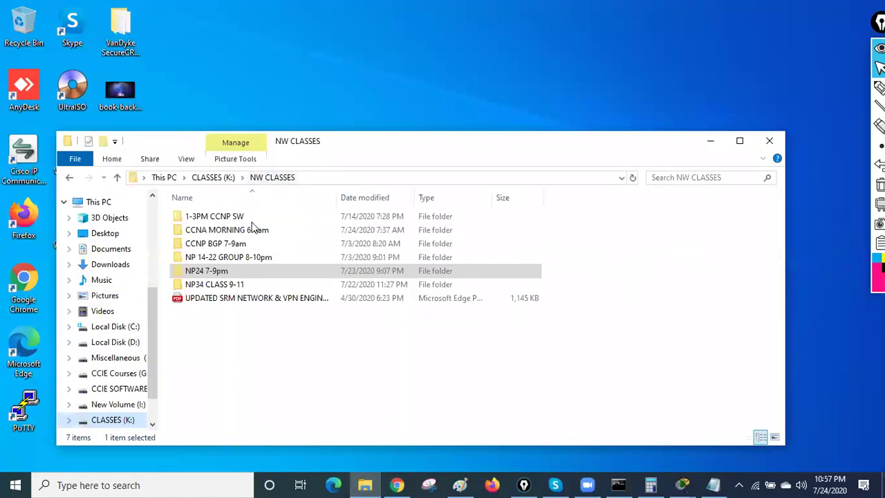
pyautogui.click(214, 178)
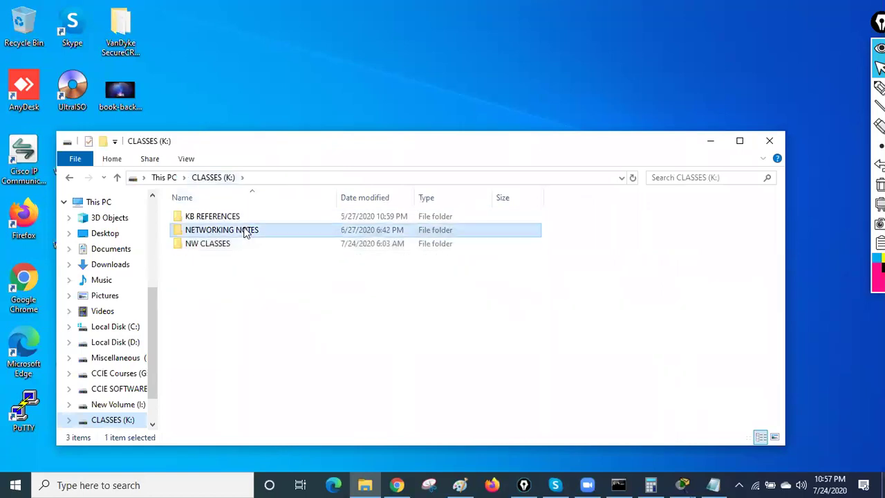
pyautogui.doubleClick(243, 229)
pyautogui.doubleClick(233, 243)
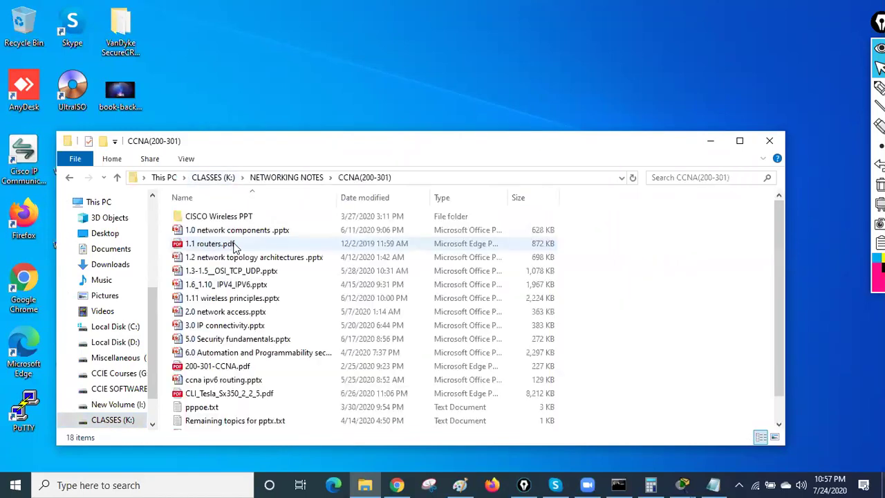
pyautogui.click(257, 285)
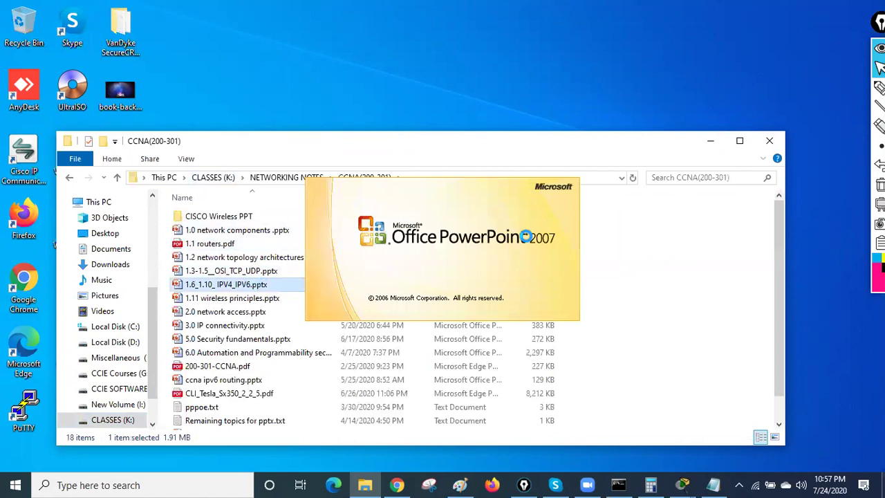